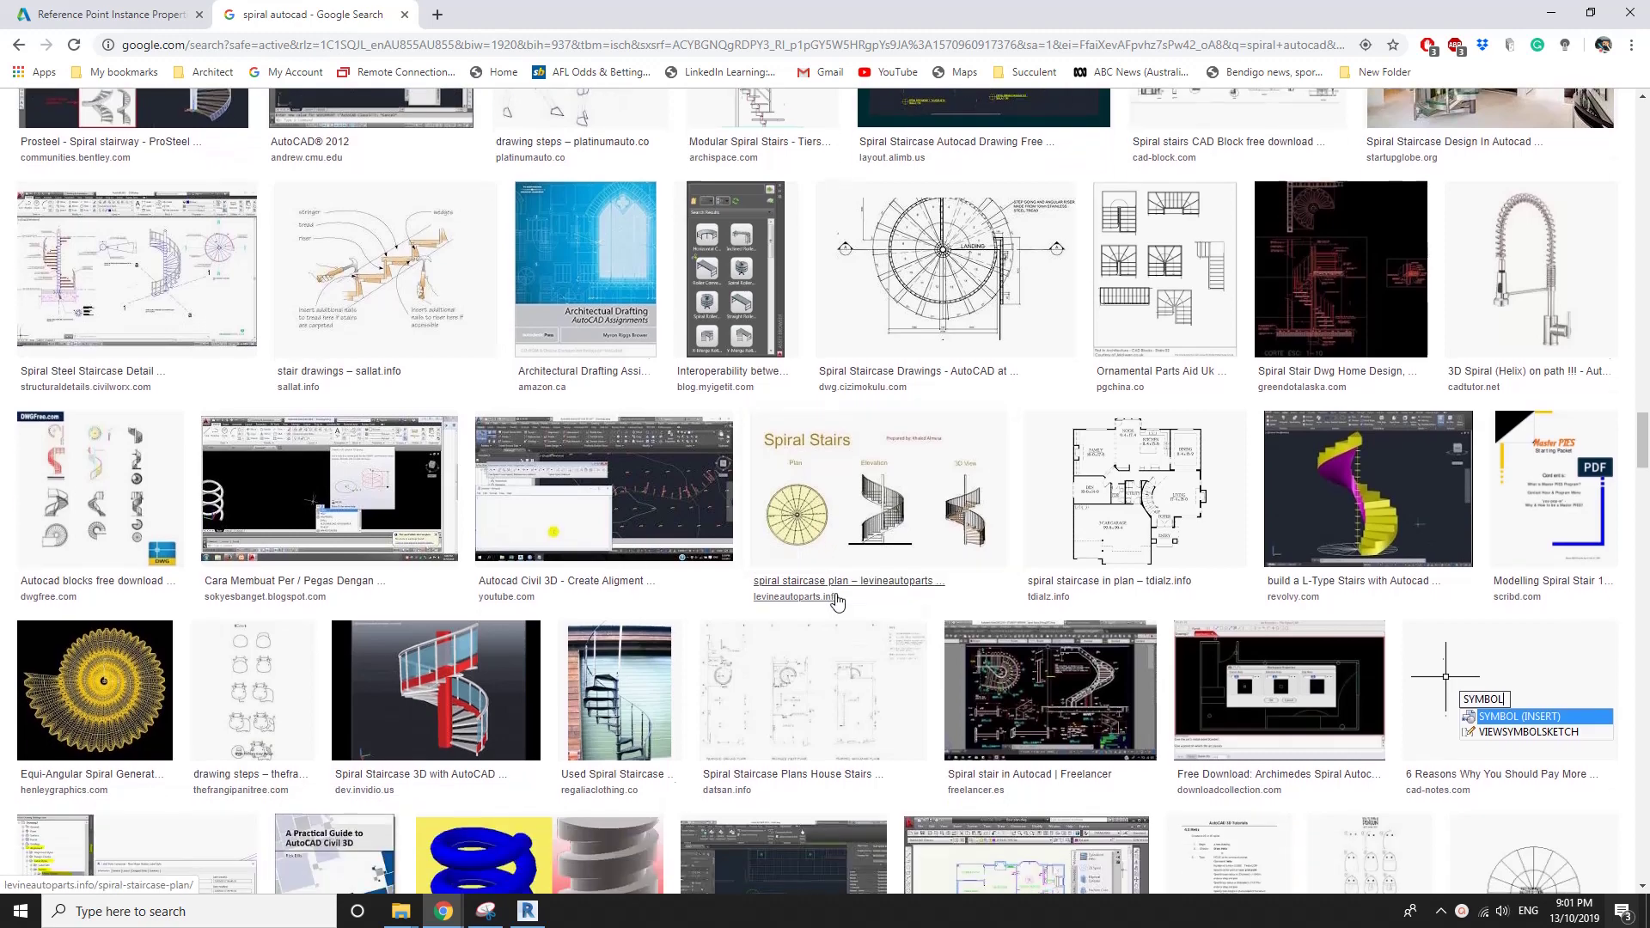
In Revit, start a new family and browse to the English Family Templates folder.
scroll(774, 575, "down", 3)
scroll(645, 533, "down", 2)
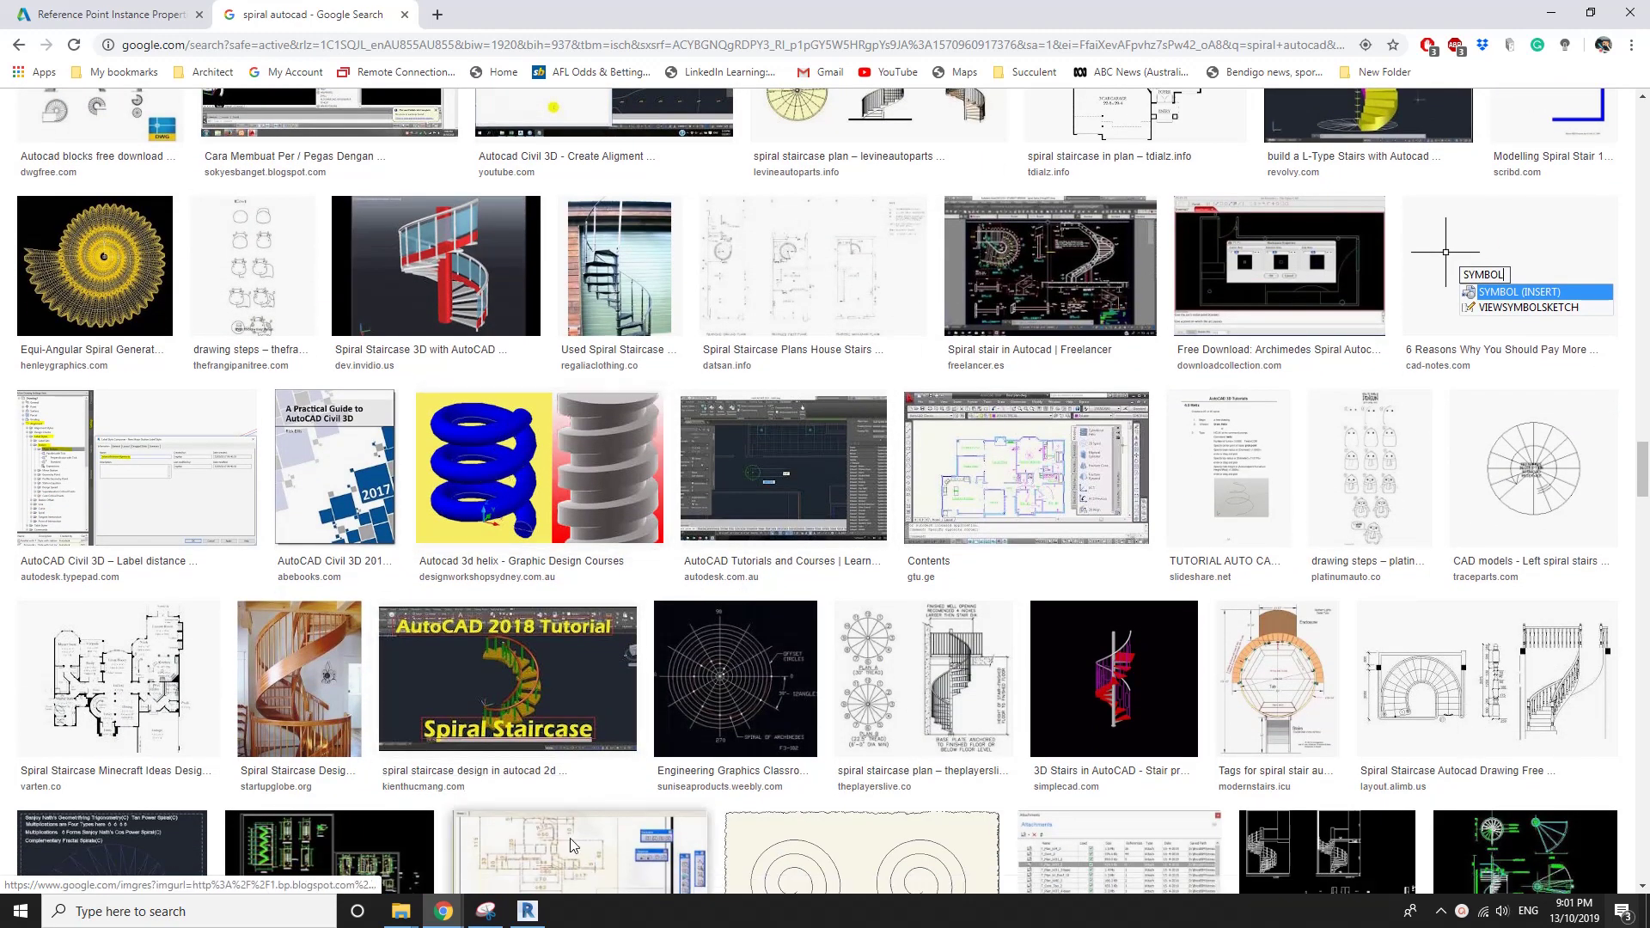
left_click(528, 912)
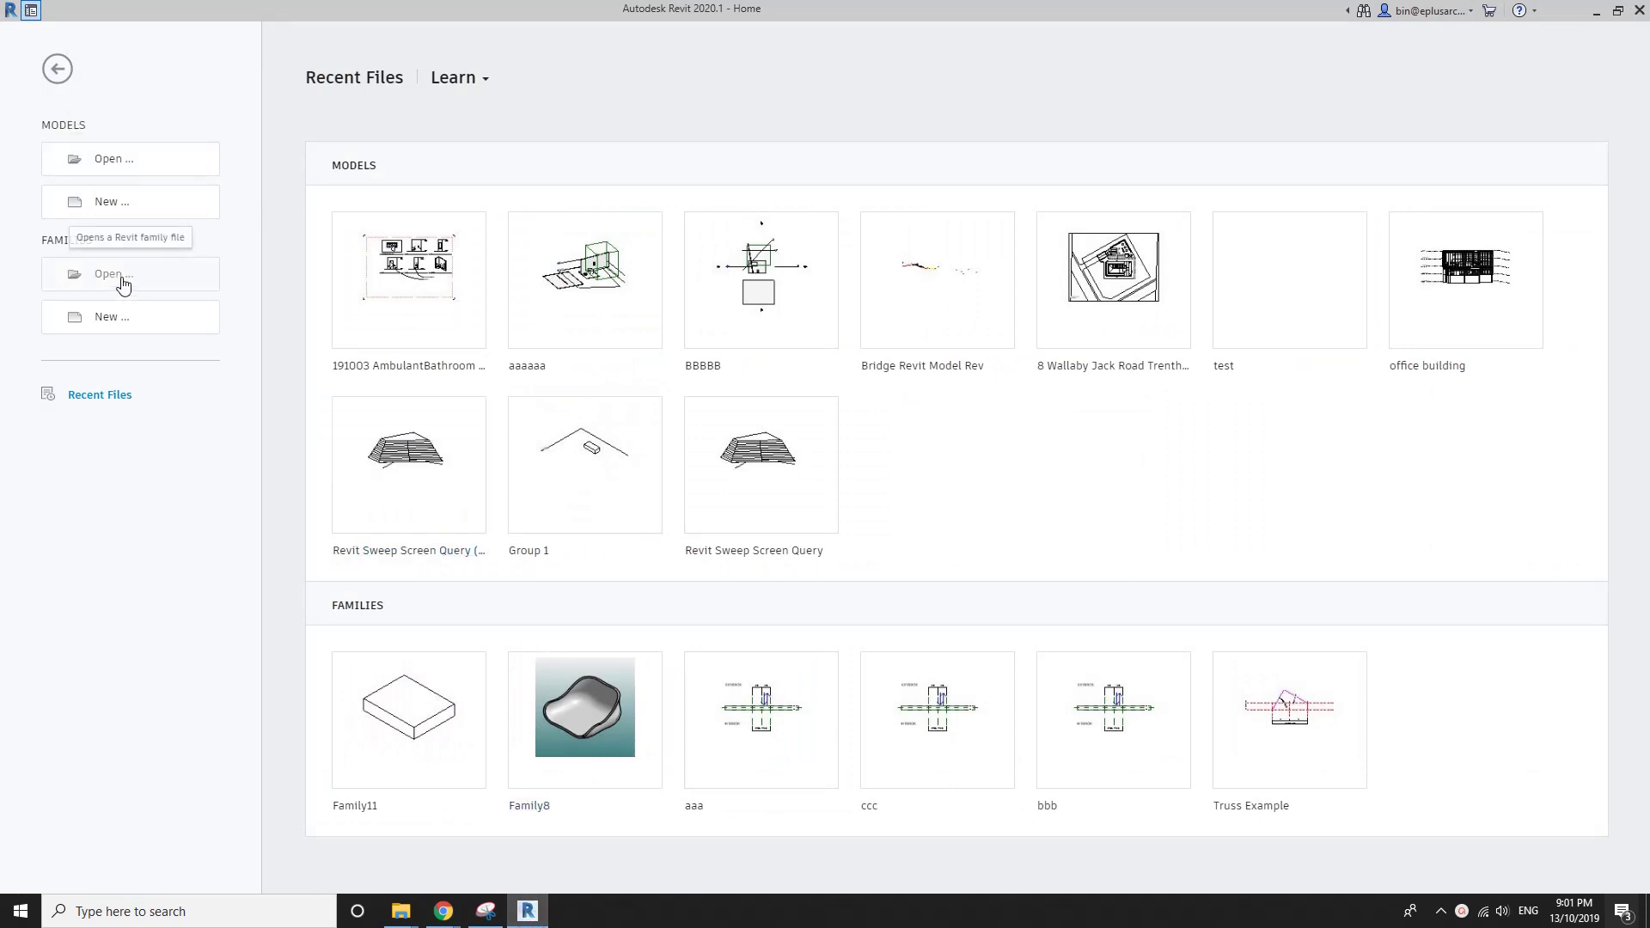
left_click(116, 315)
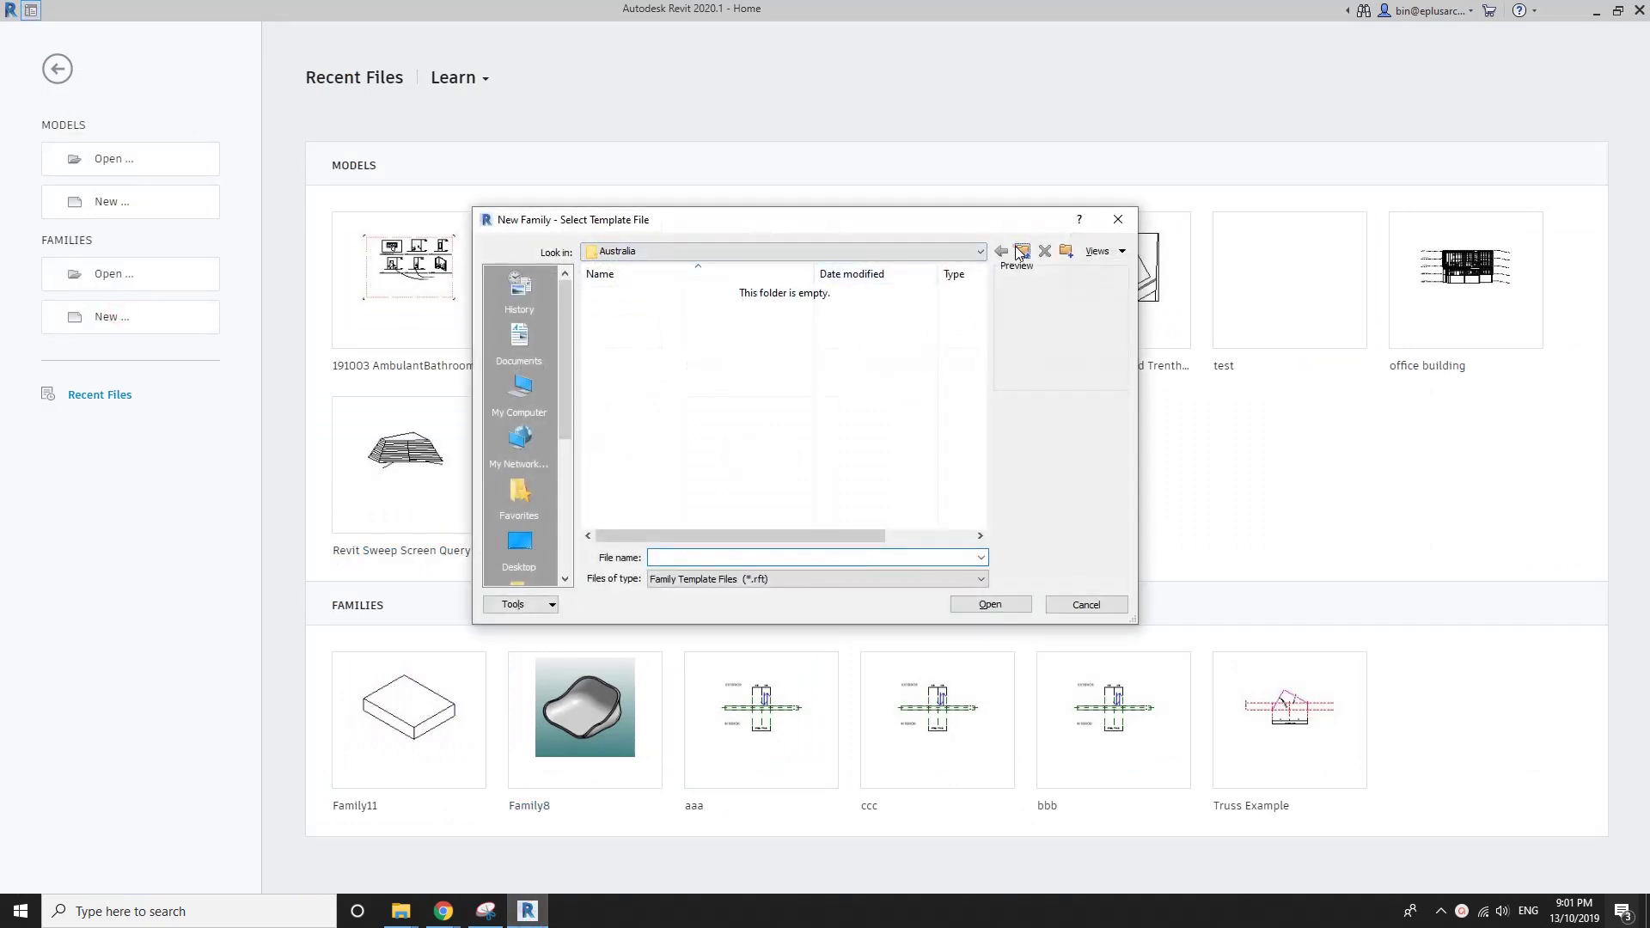
left_click(1022, 251)
double_click(636, 308)
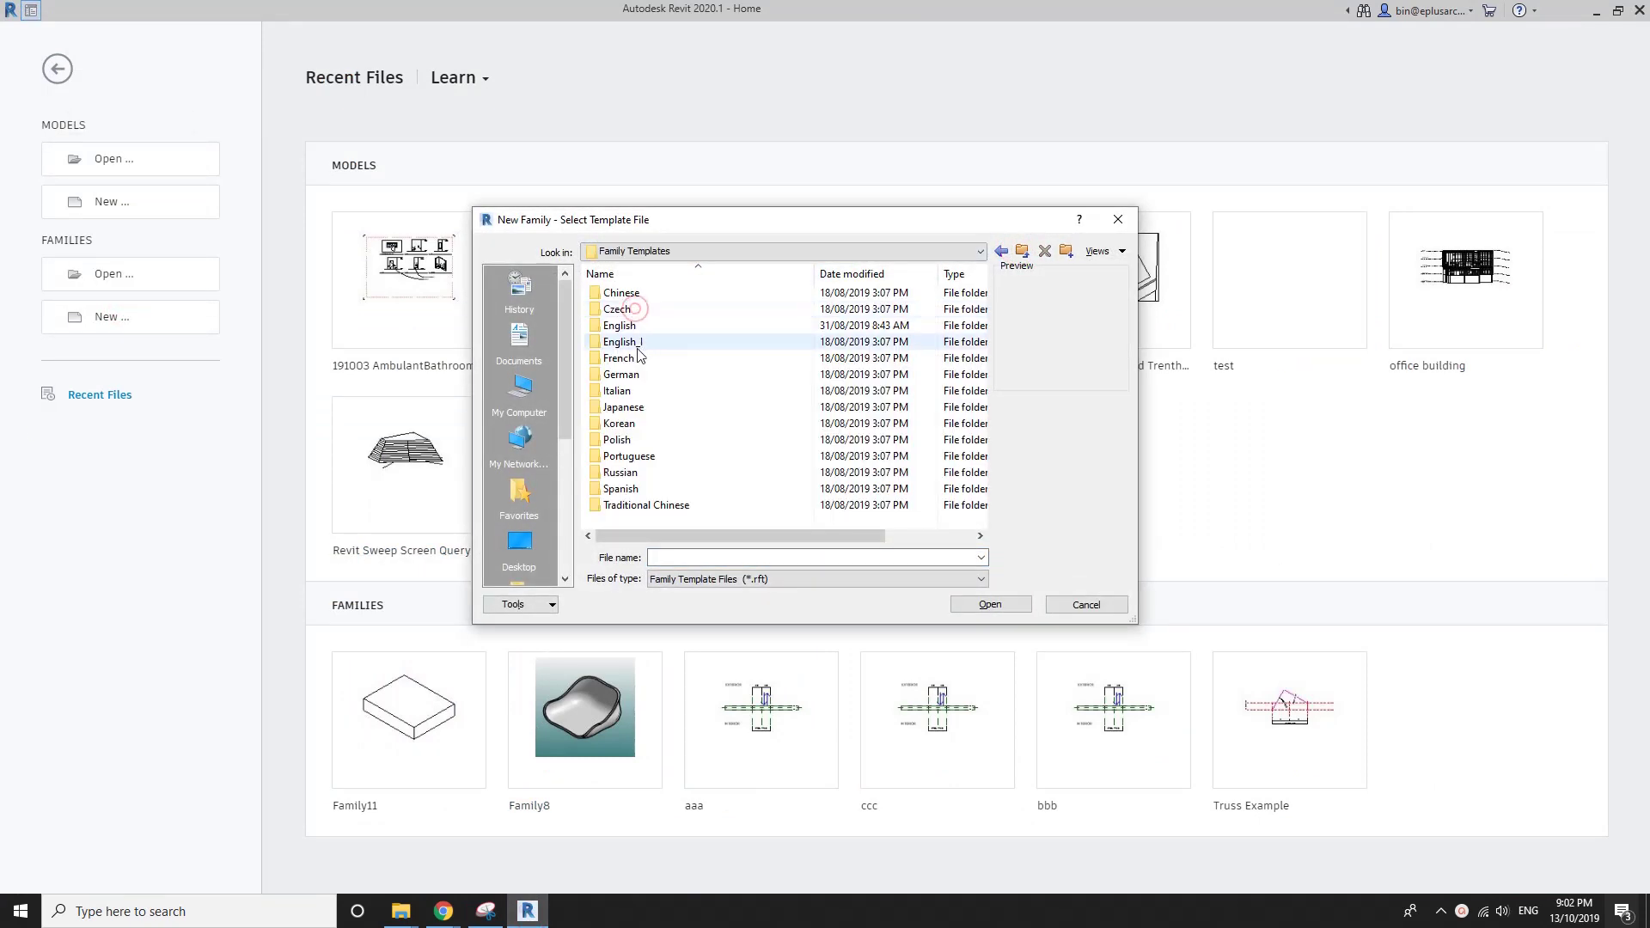
double_click(619, 325)
Create the new family from the Metric Generic Model Adaptive template.
scroll(745, 466, "down", 6)
scroll(744, 466, "down", 3)
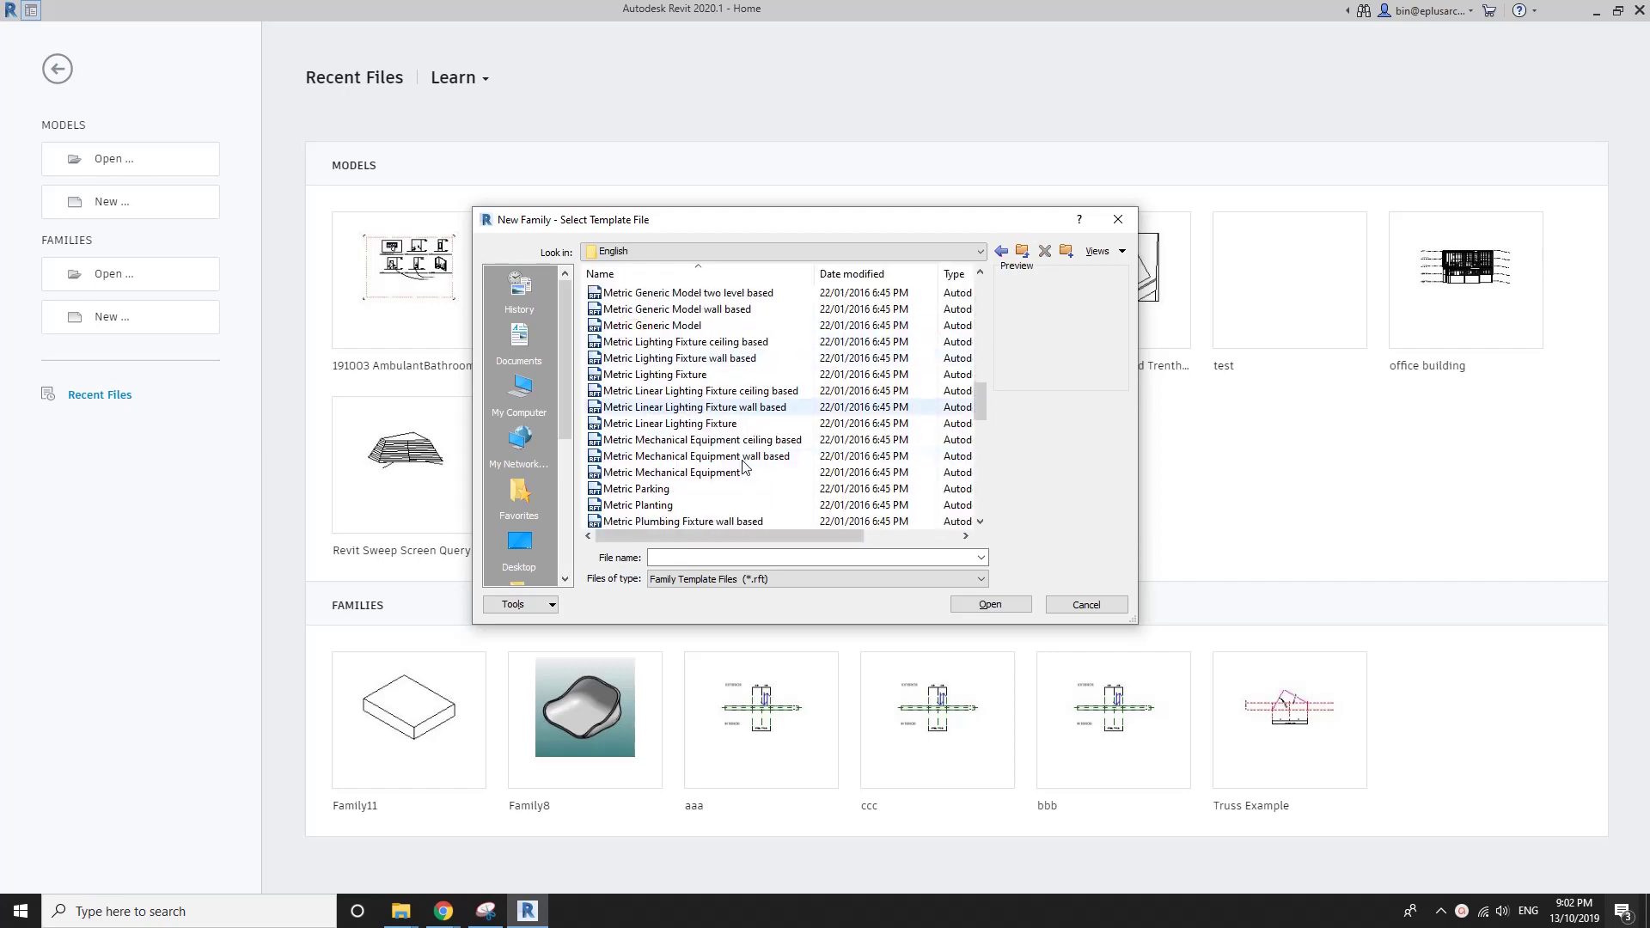
scroll(744, 466, "down", 2)
scroll(745, 467, "down", 1)
scroll(744, 467, "down", 2)
scroll(745, 466, "down", 3)
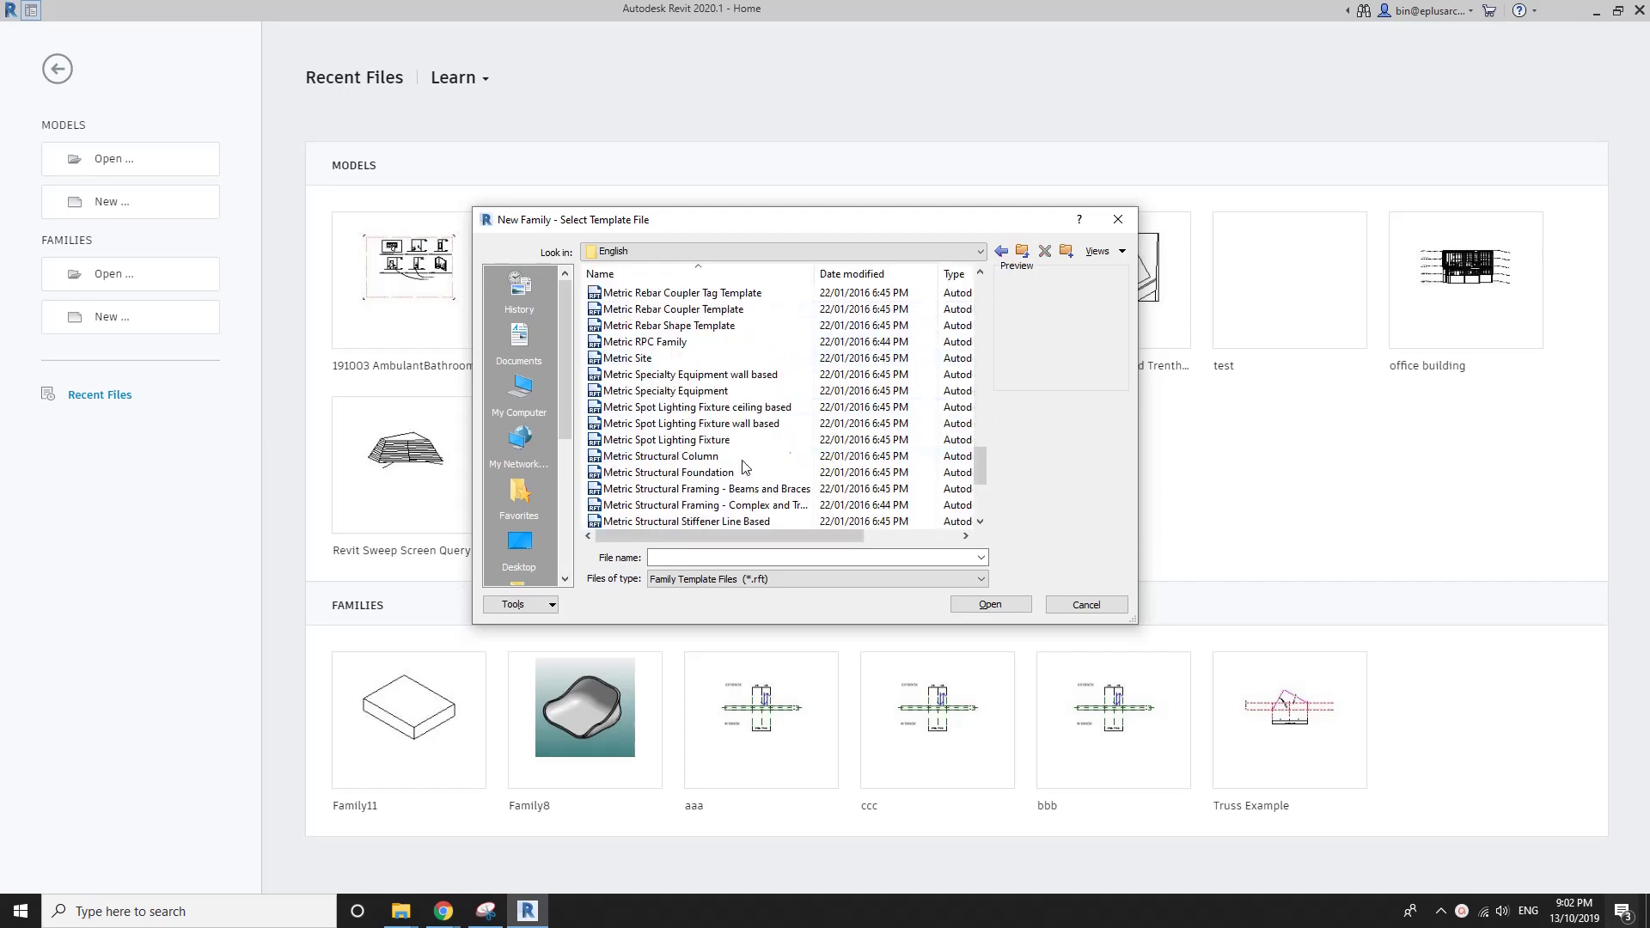
scroll(742, 467, "up", 6)
scroll(739, 456, "up", 4)
scroll(737, 430, "up", 2)
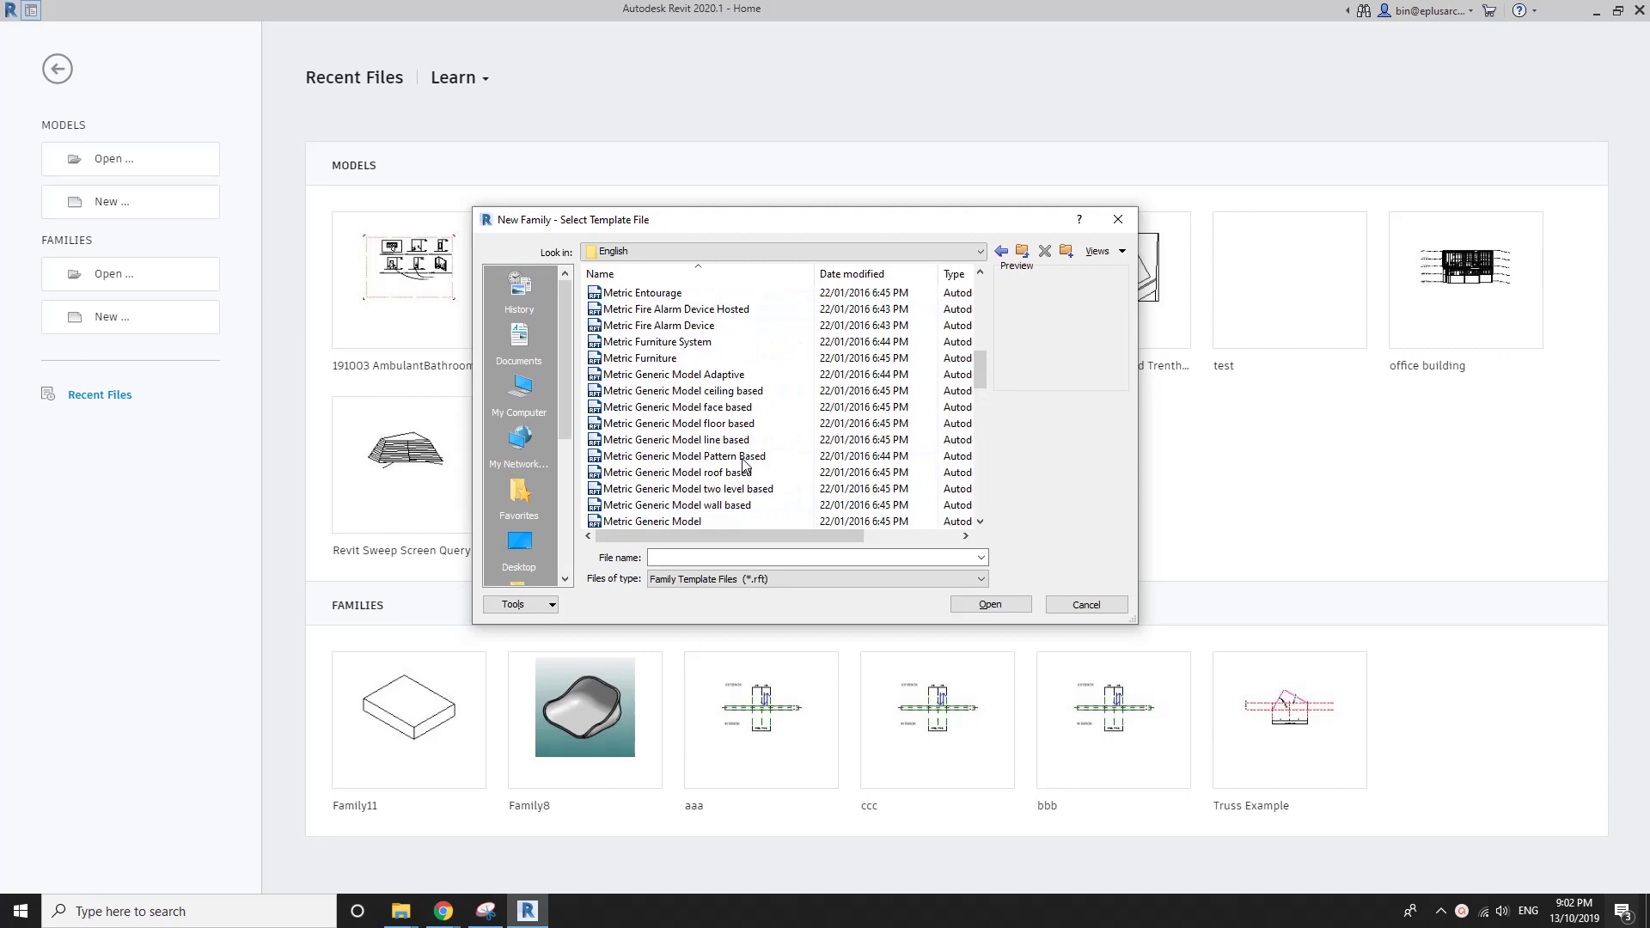
left_click(730, 380)
left_click(964, 607)
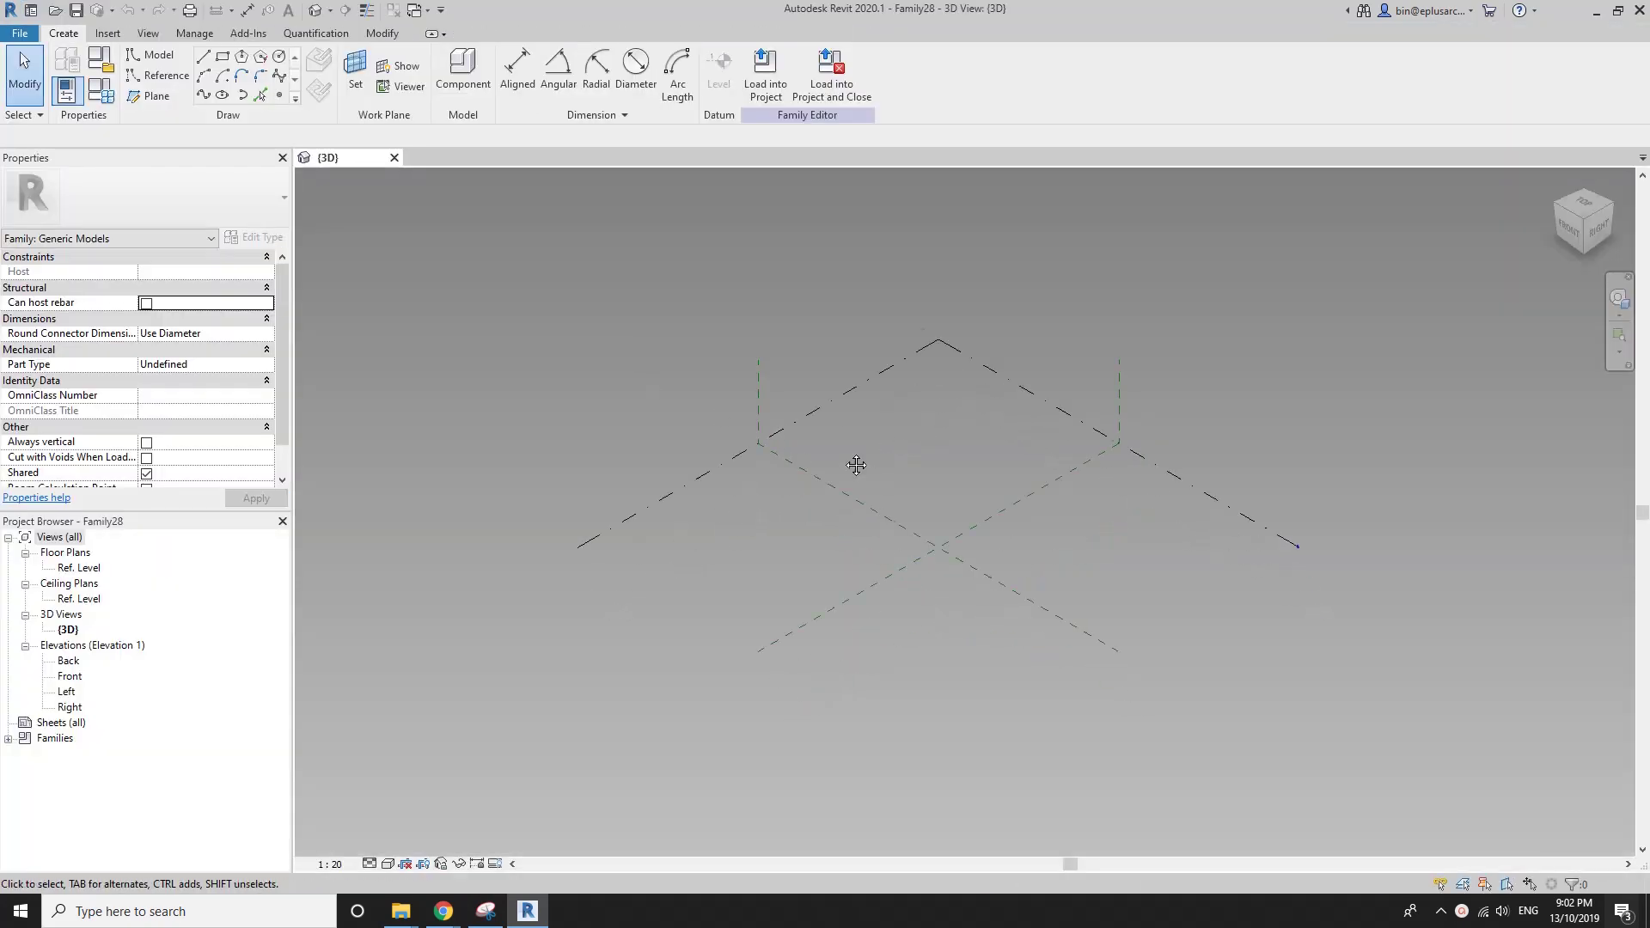
Place two reference points and make both adaptive, numbered 1 and 2.
left_click(279, 99)
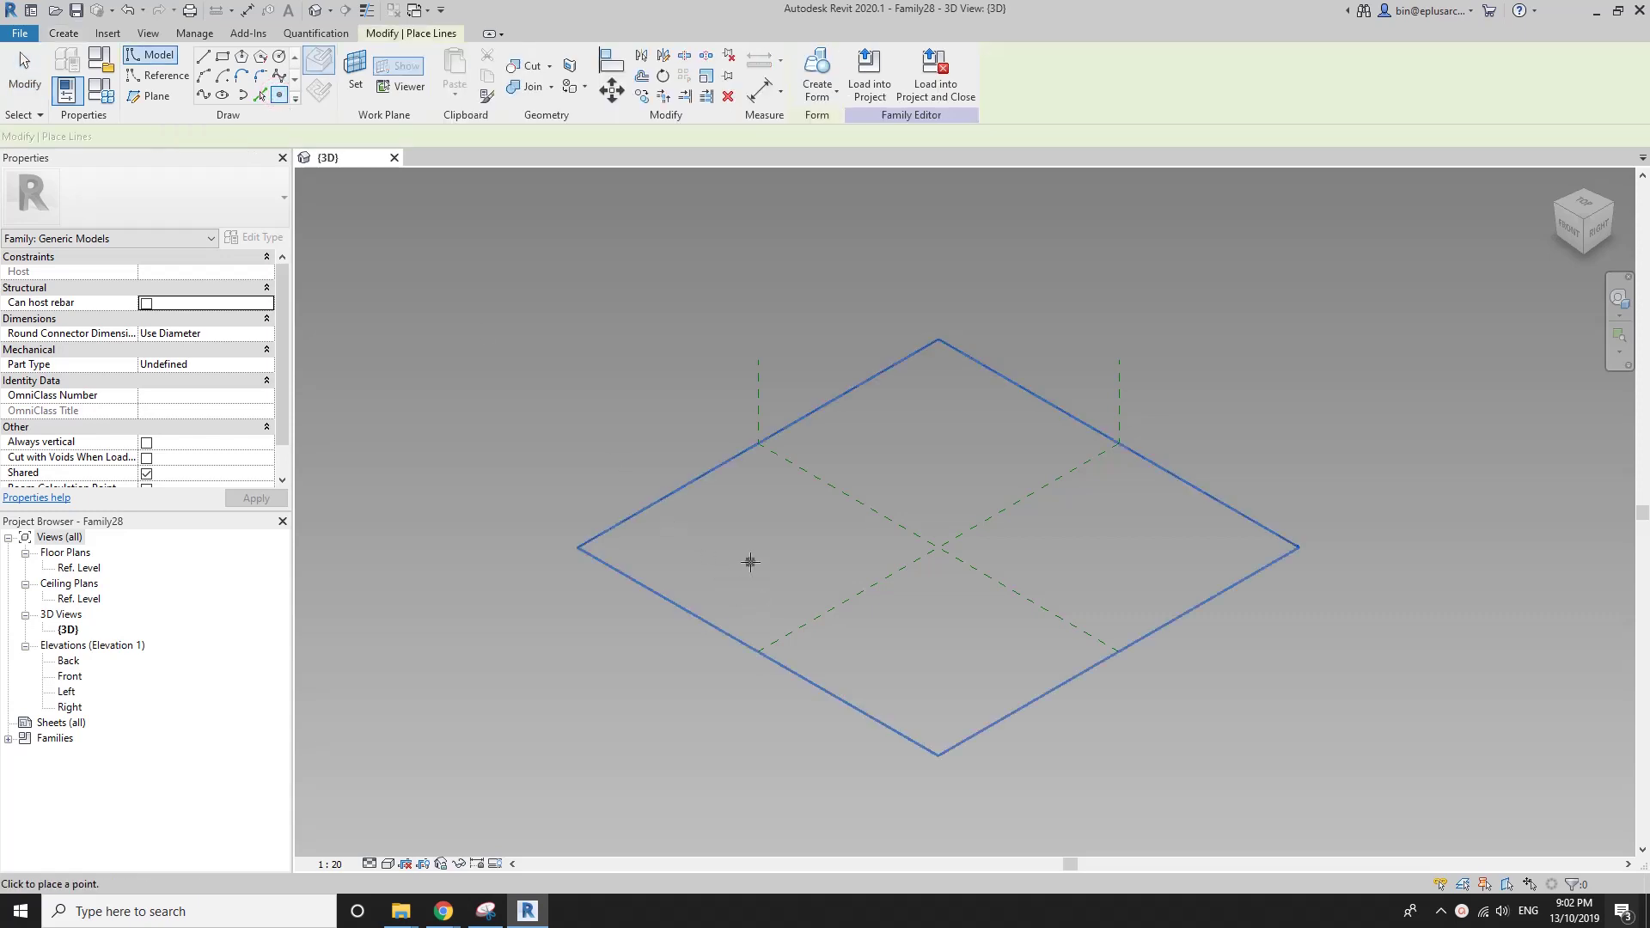
left_click(1110, 556)
key("Escape")
key("Escape")
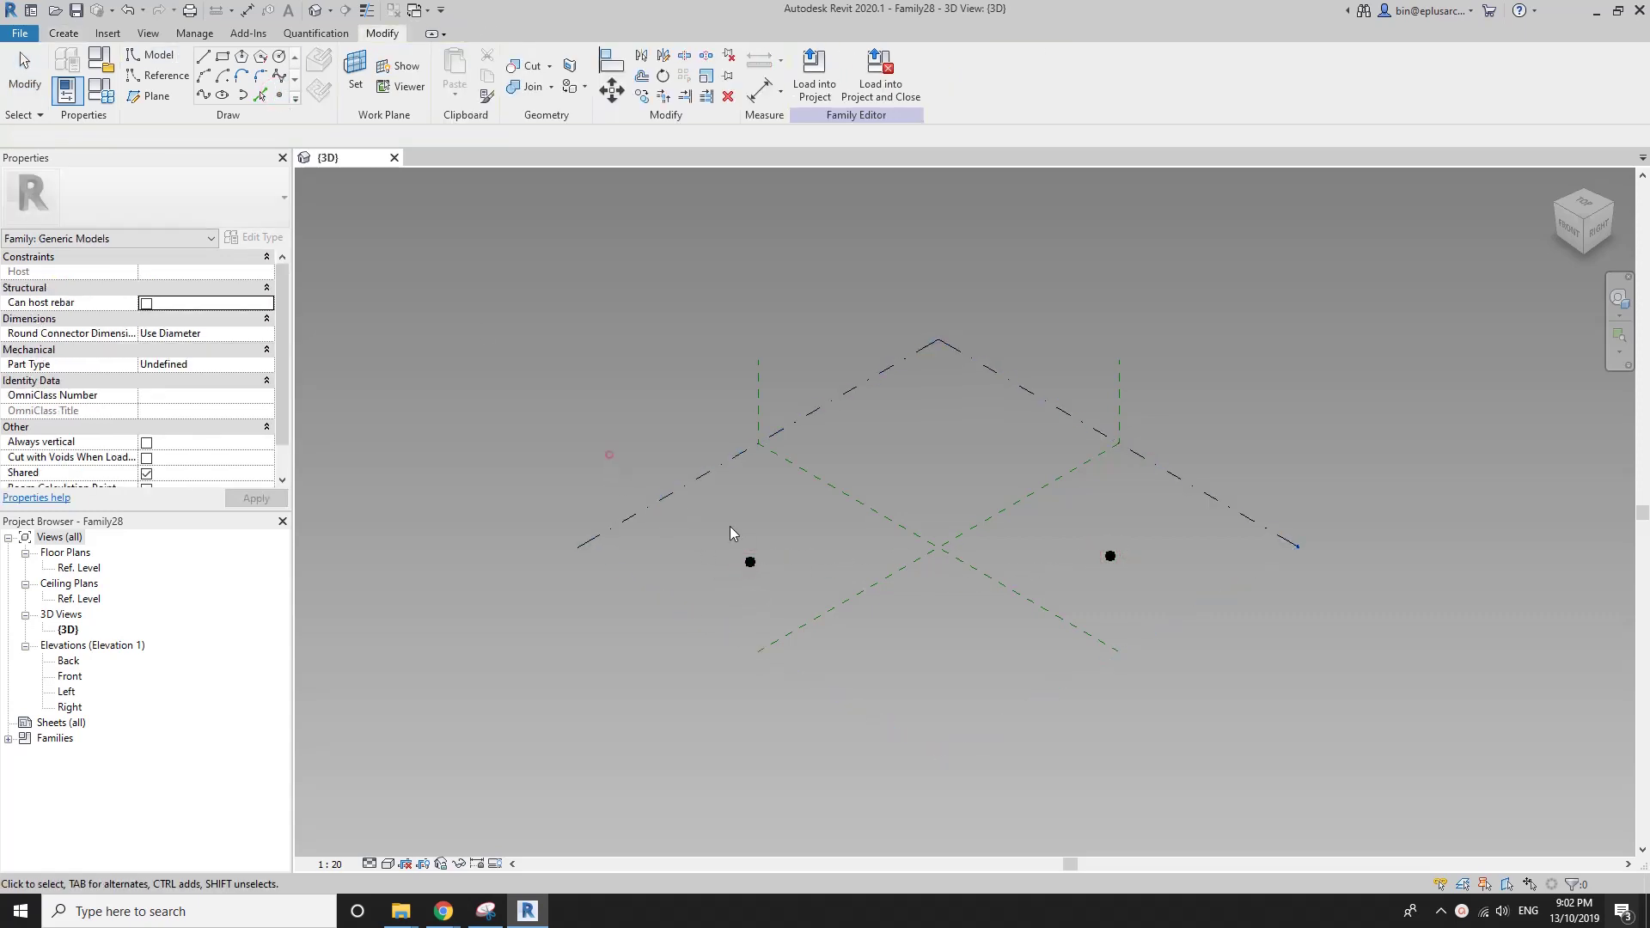
left_click_drag(610, 455, 1177, 621)
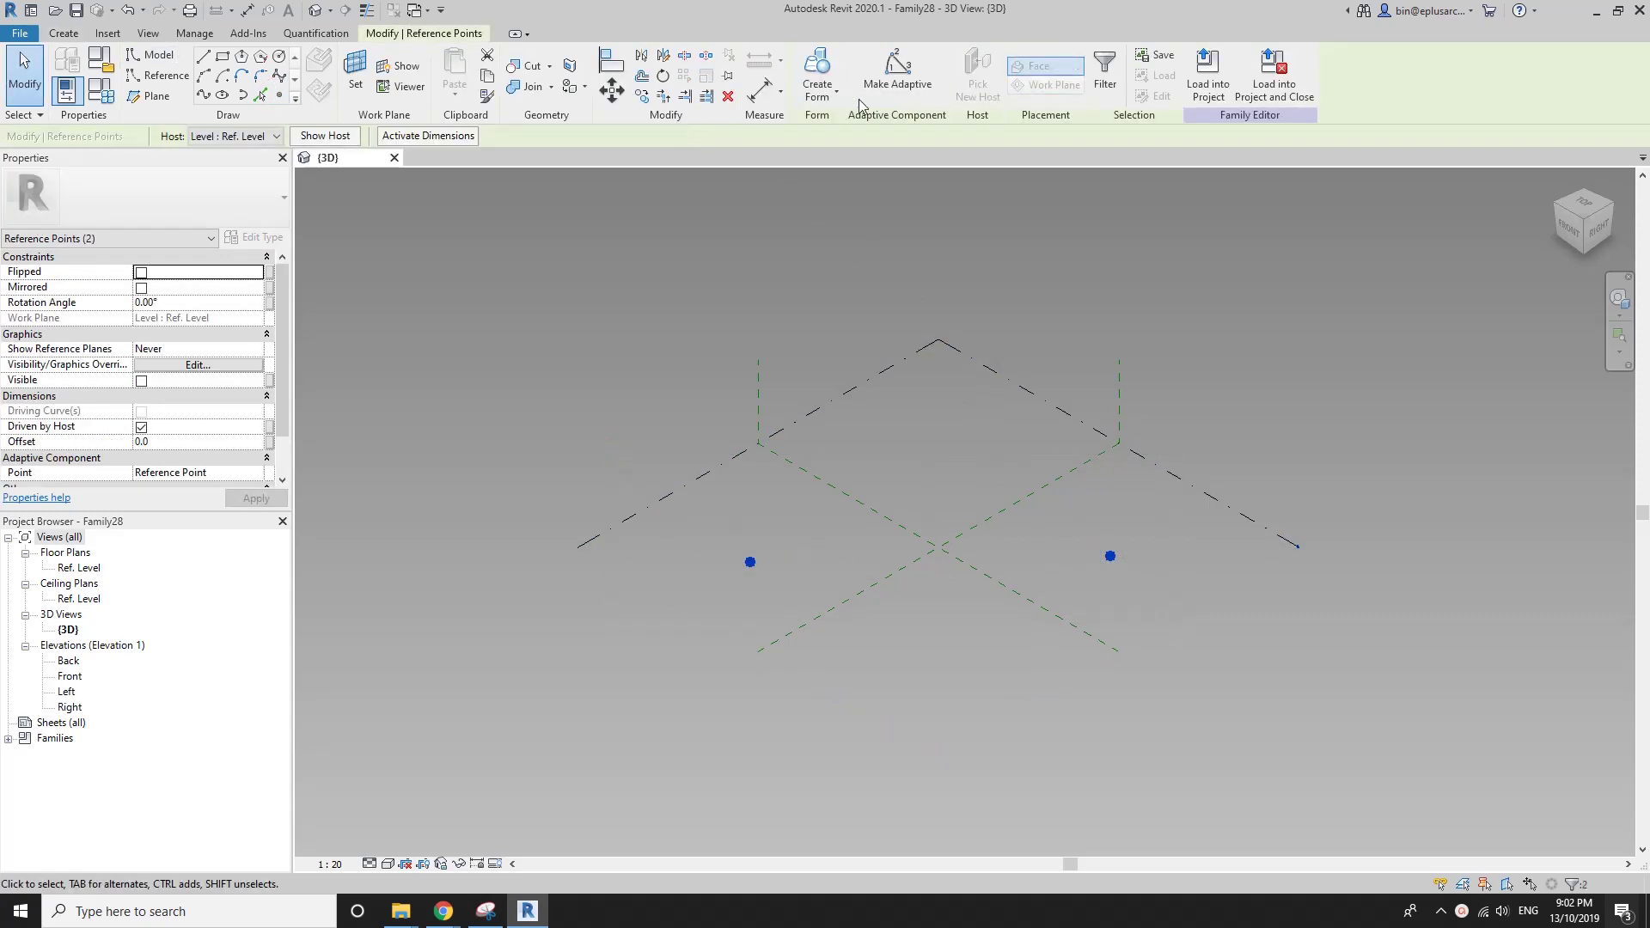
left_click(901, 81)
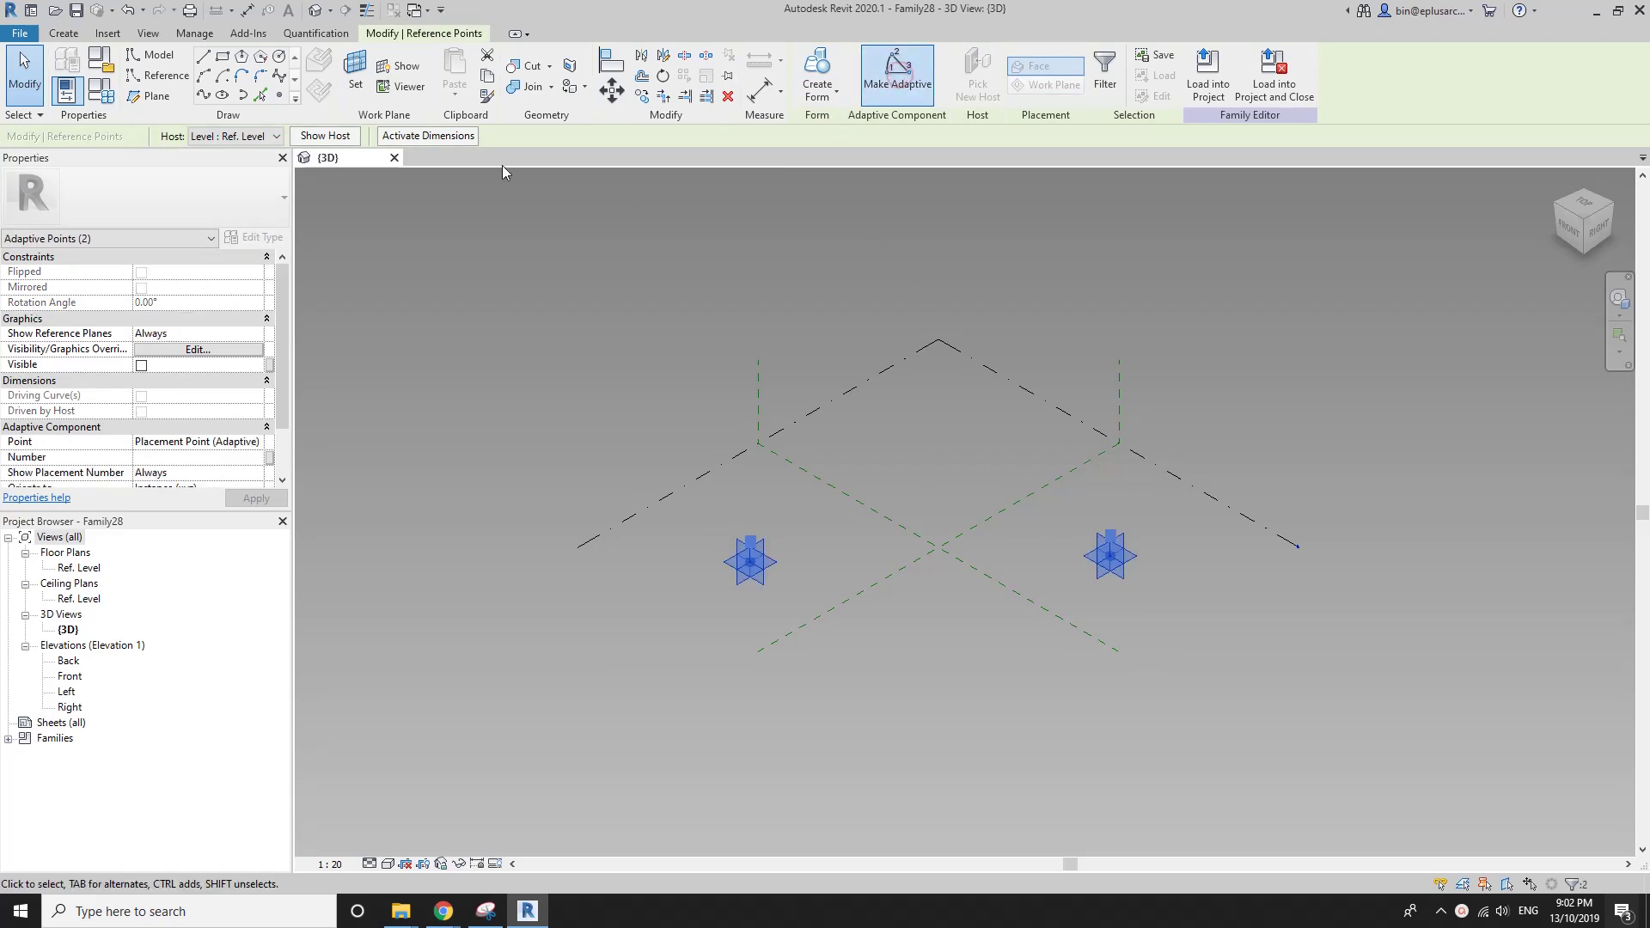
Connect adaptive points 1 and 2 with a line set as a reference line.
left_click(204, 96)
left_click(150, 396)
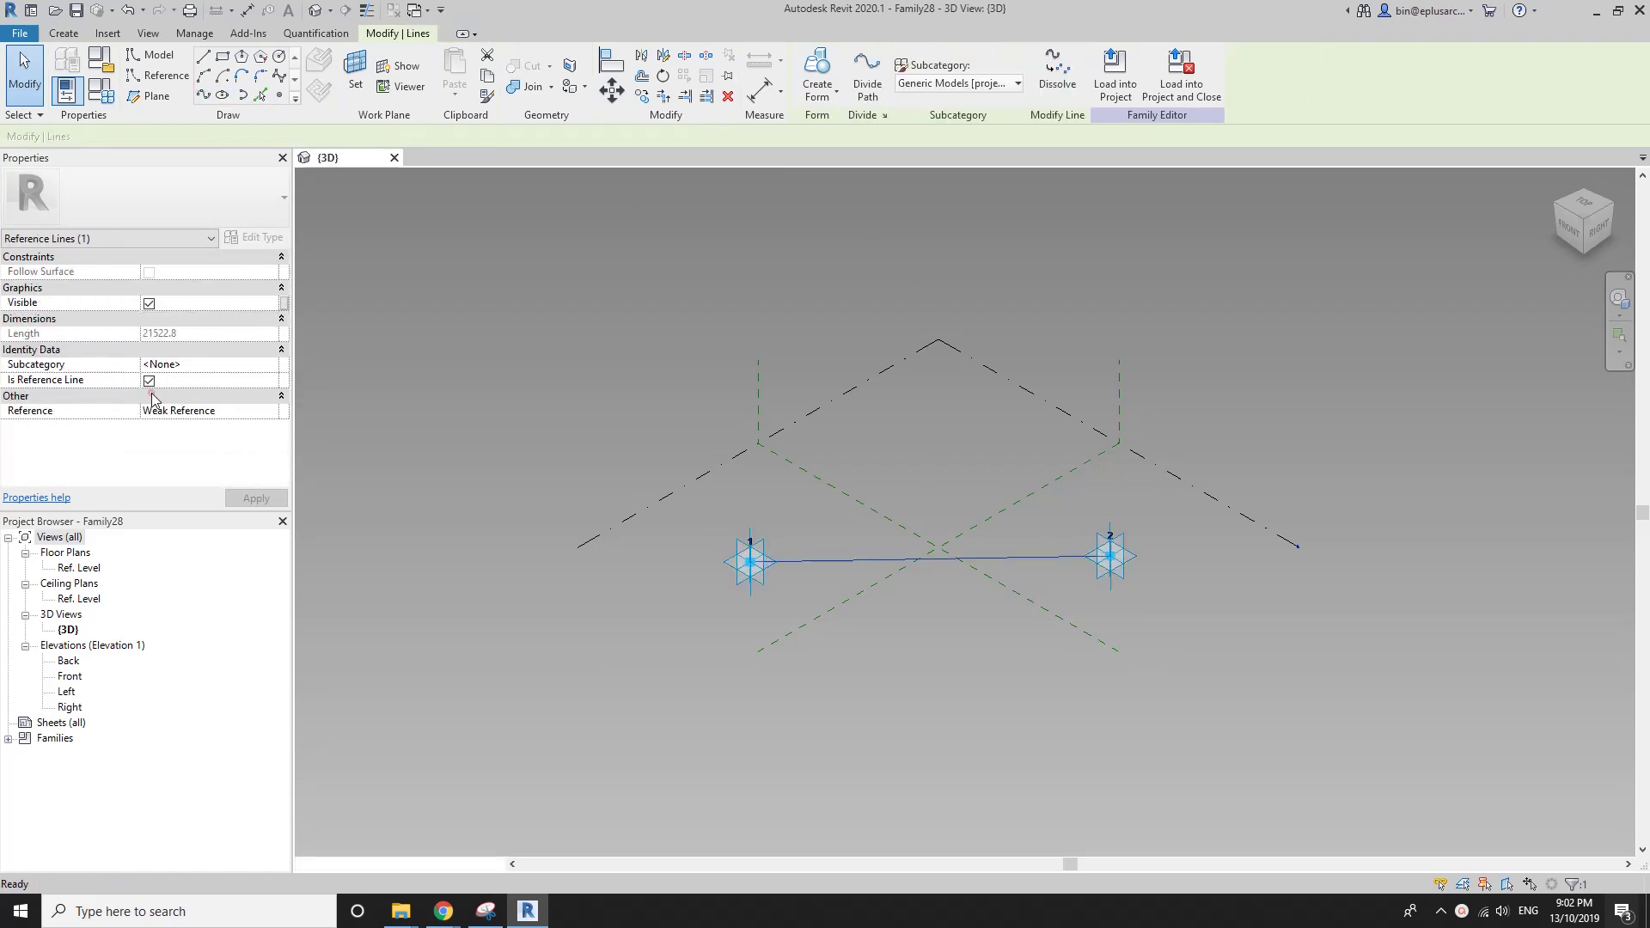
scroll(752, 446, "up", 1)
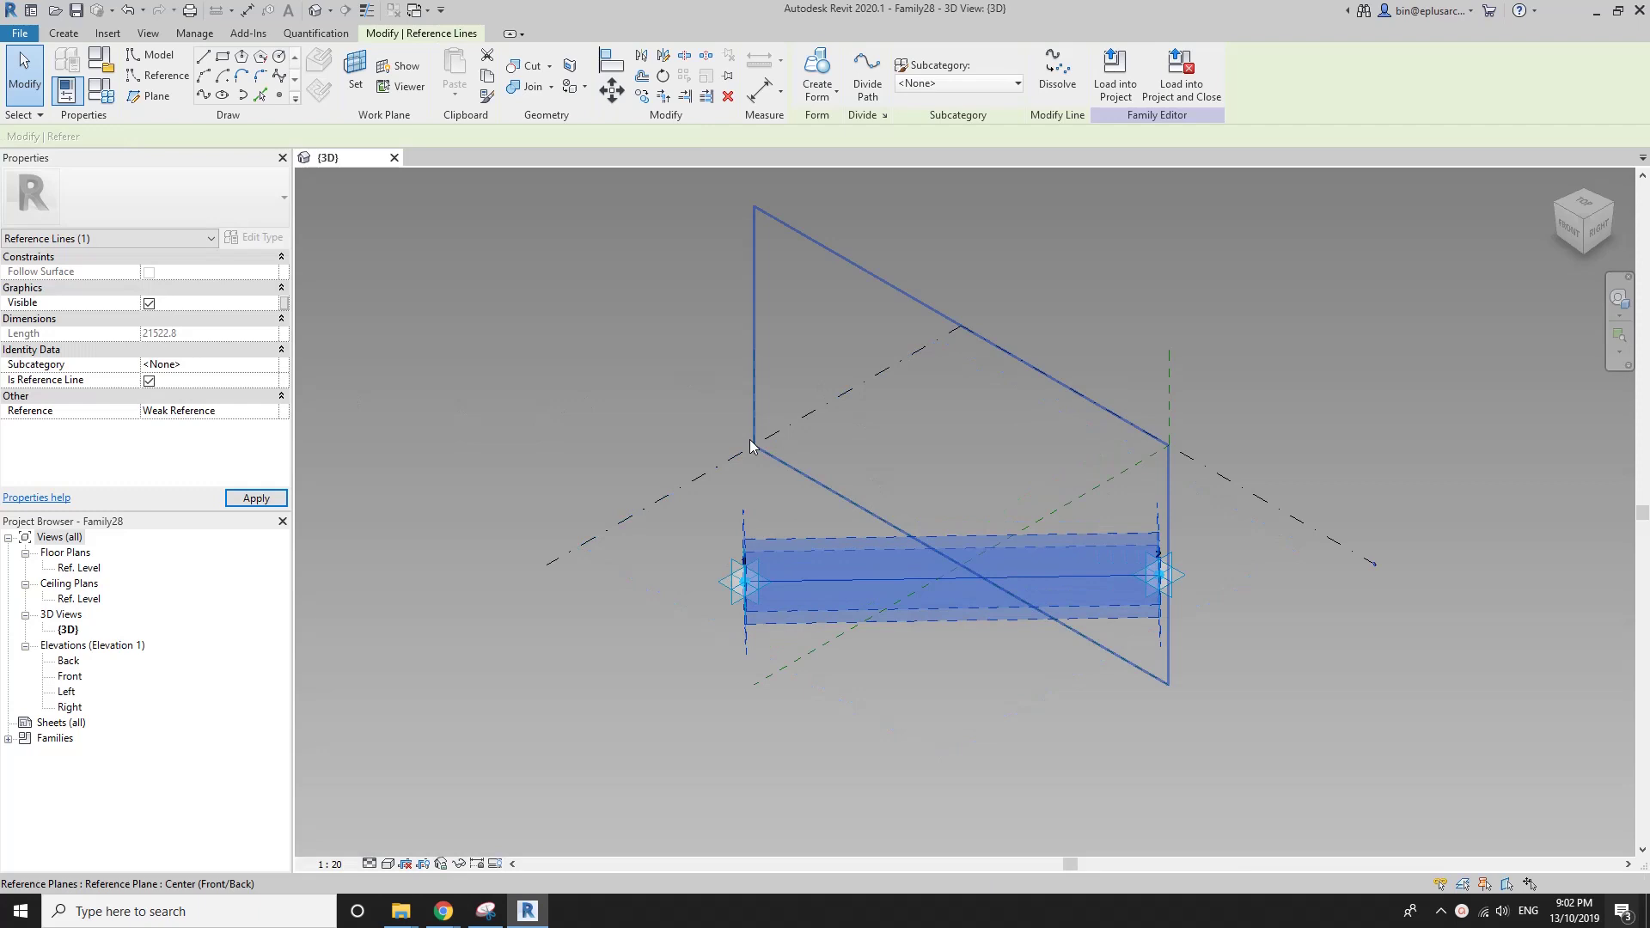
left_click(531, 395)
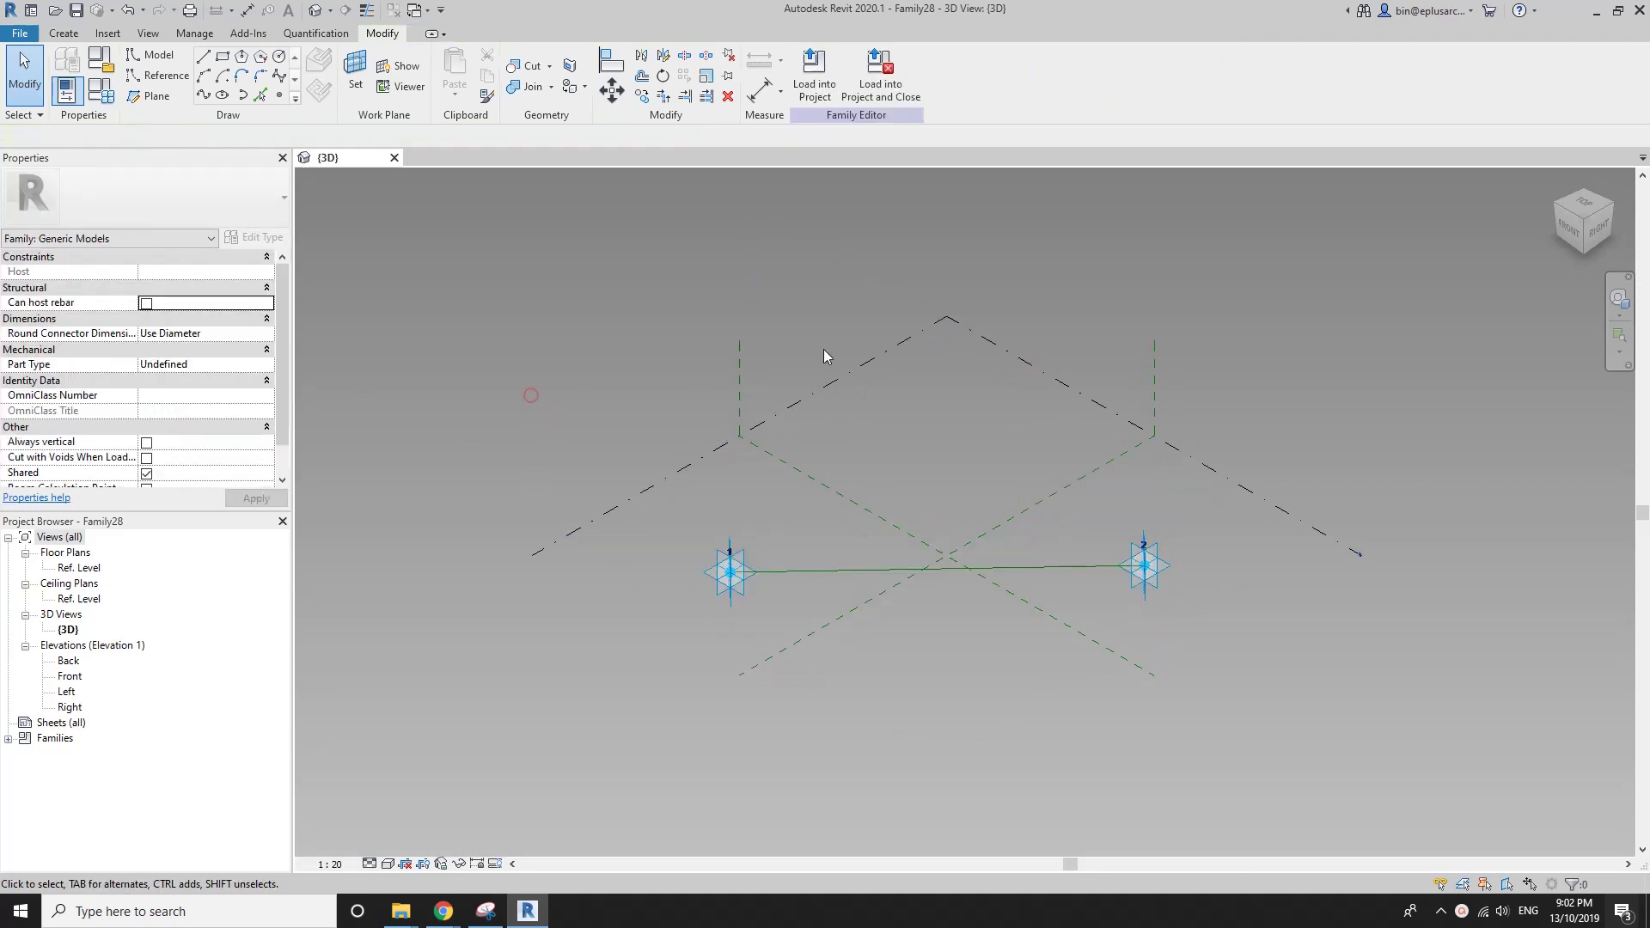
left_click(21, 34)
mouse_move(59, 100)
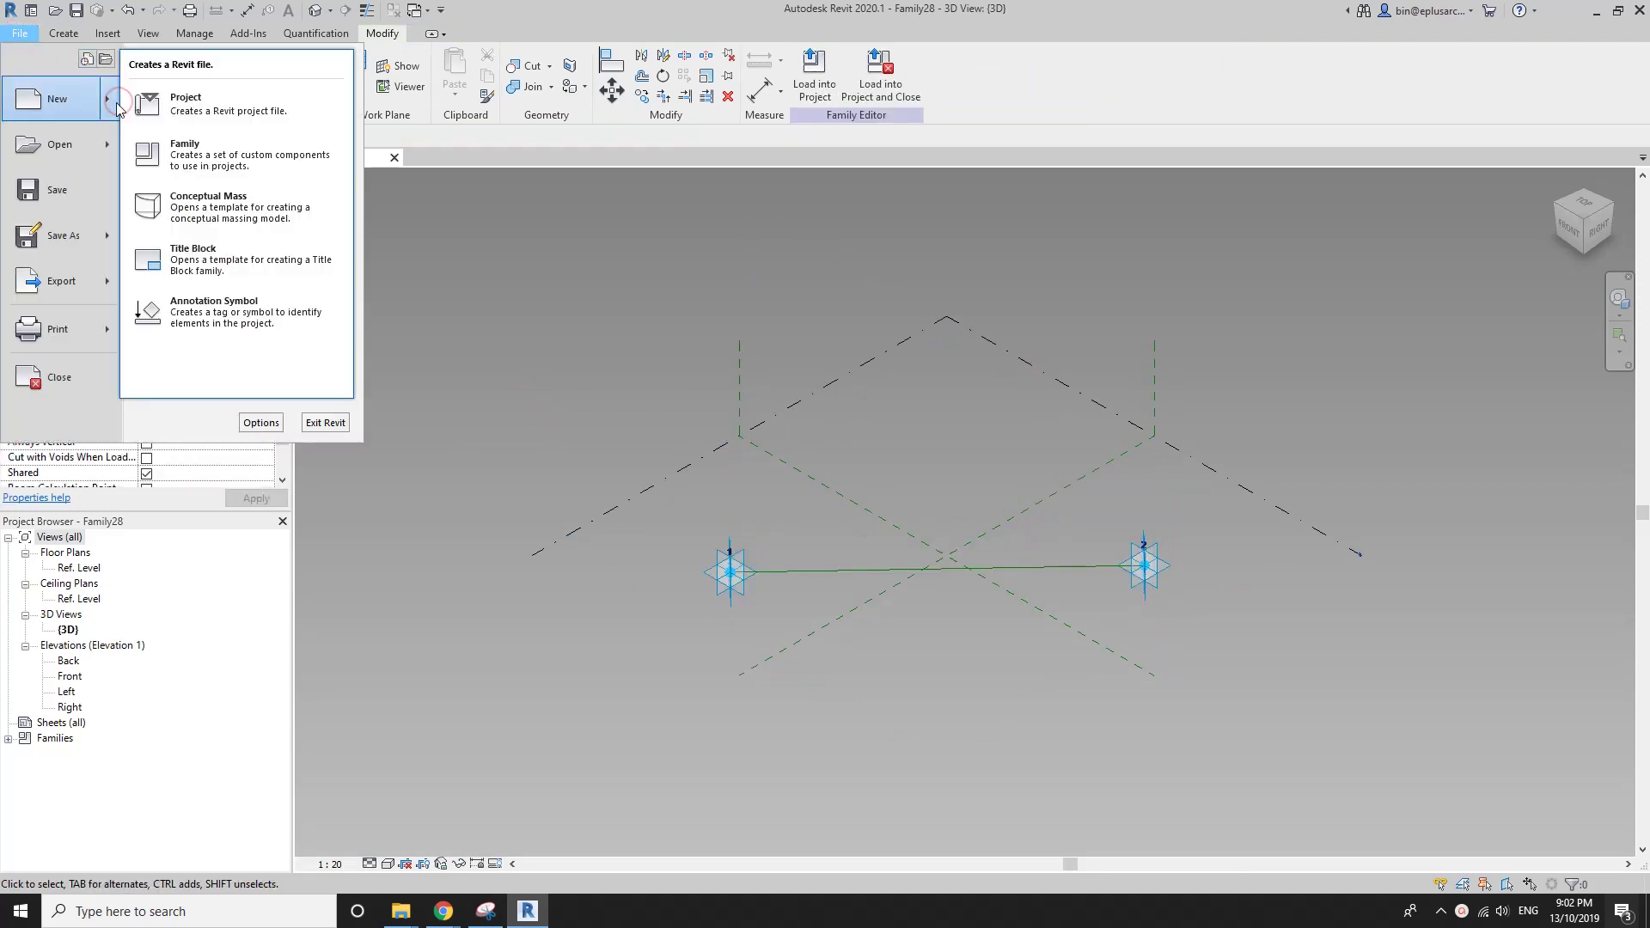
Create Family29 from the English Metric Generic Model Adaptive template.
left_click(212, 161)
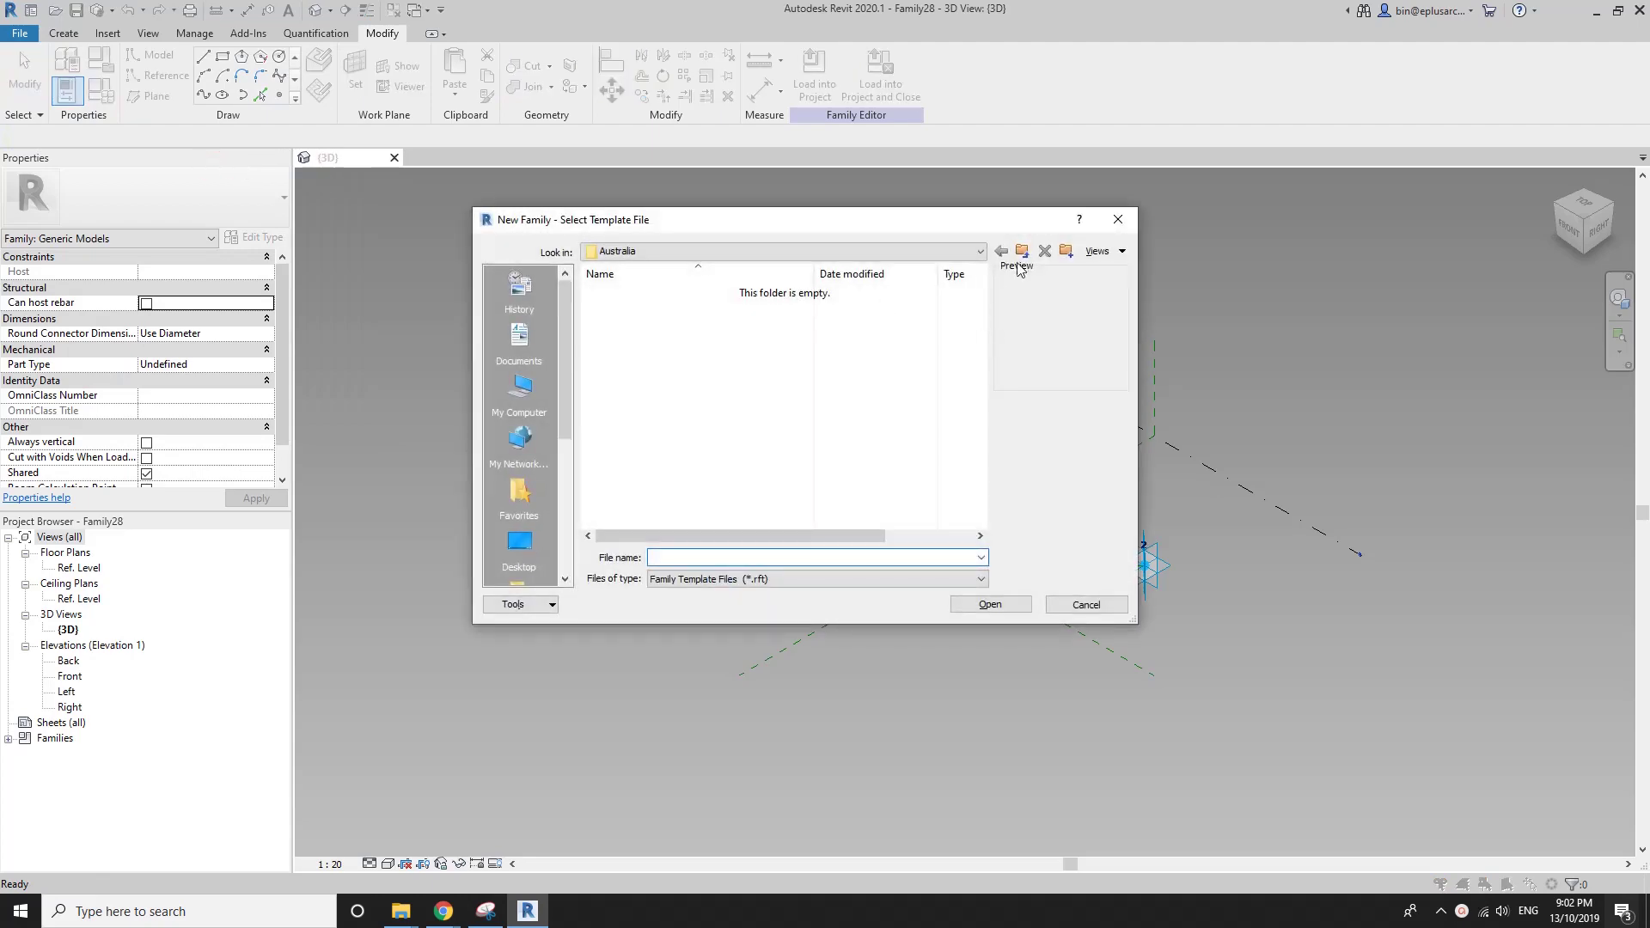
left_click(1021, 251)
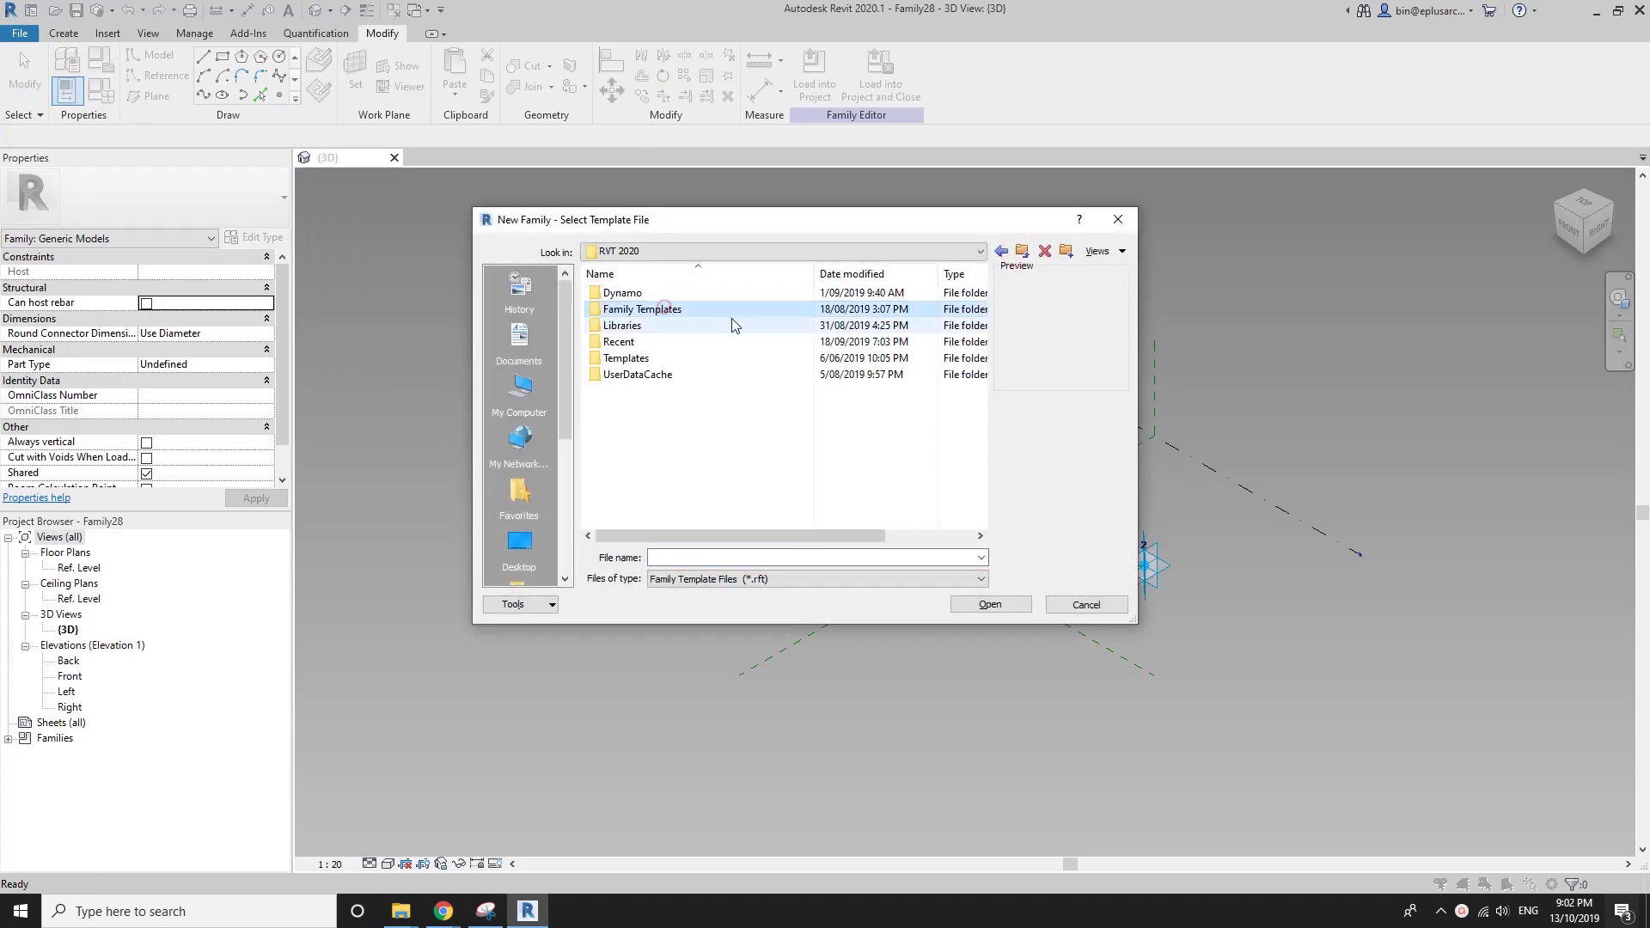
double_click(665, 307)
double_click(649, 327)
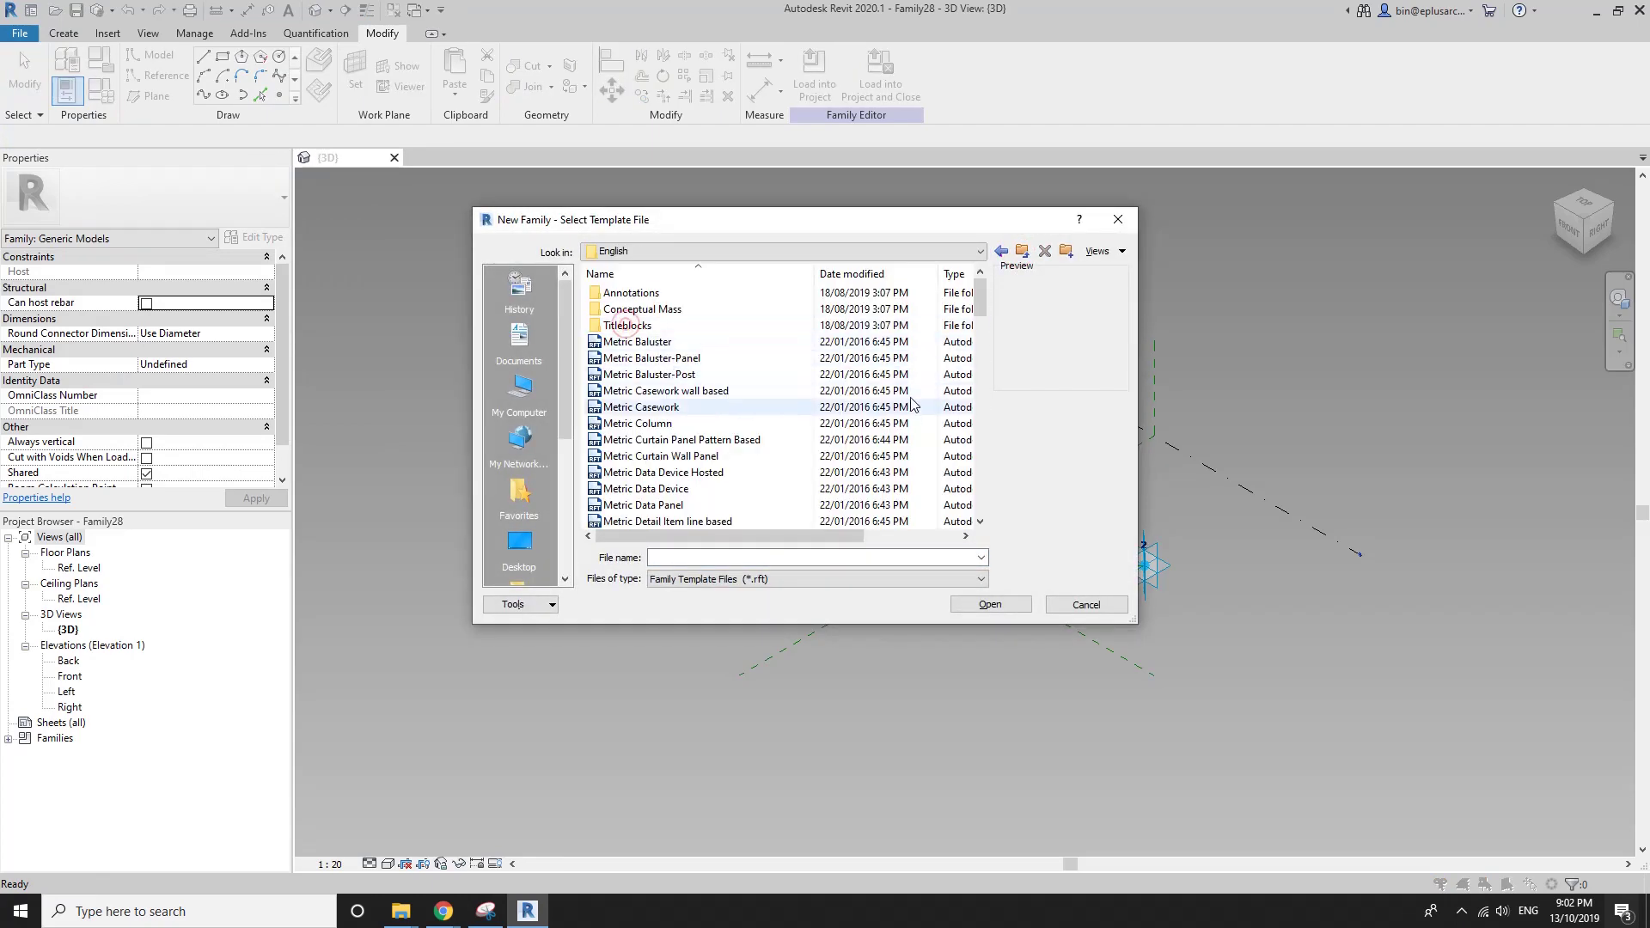
left_click(979, 378)
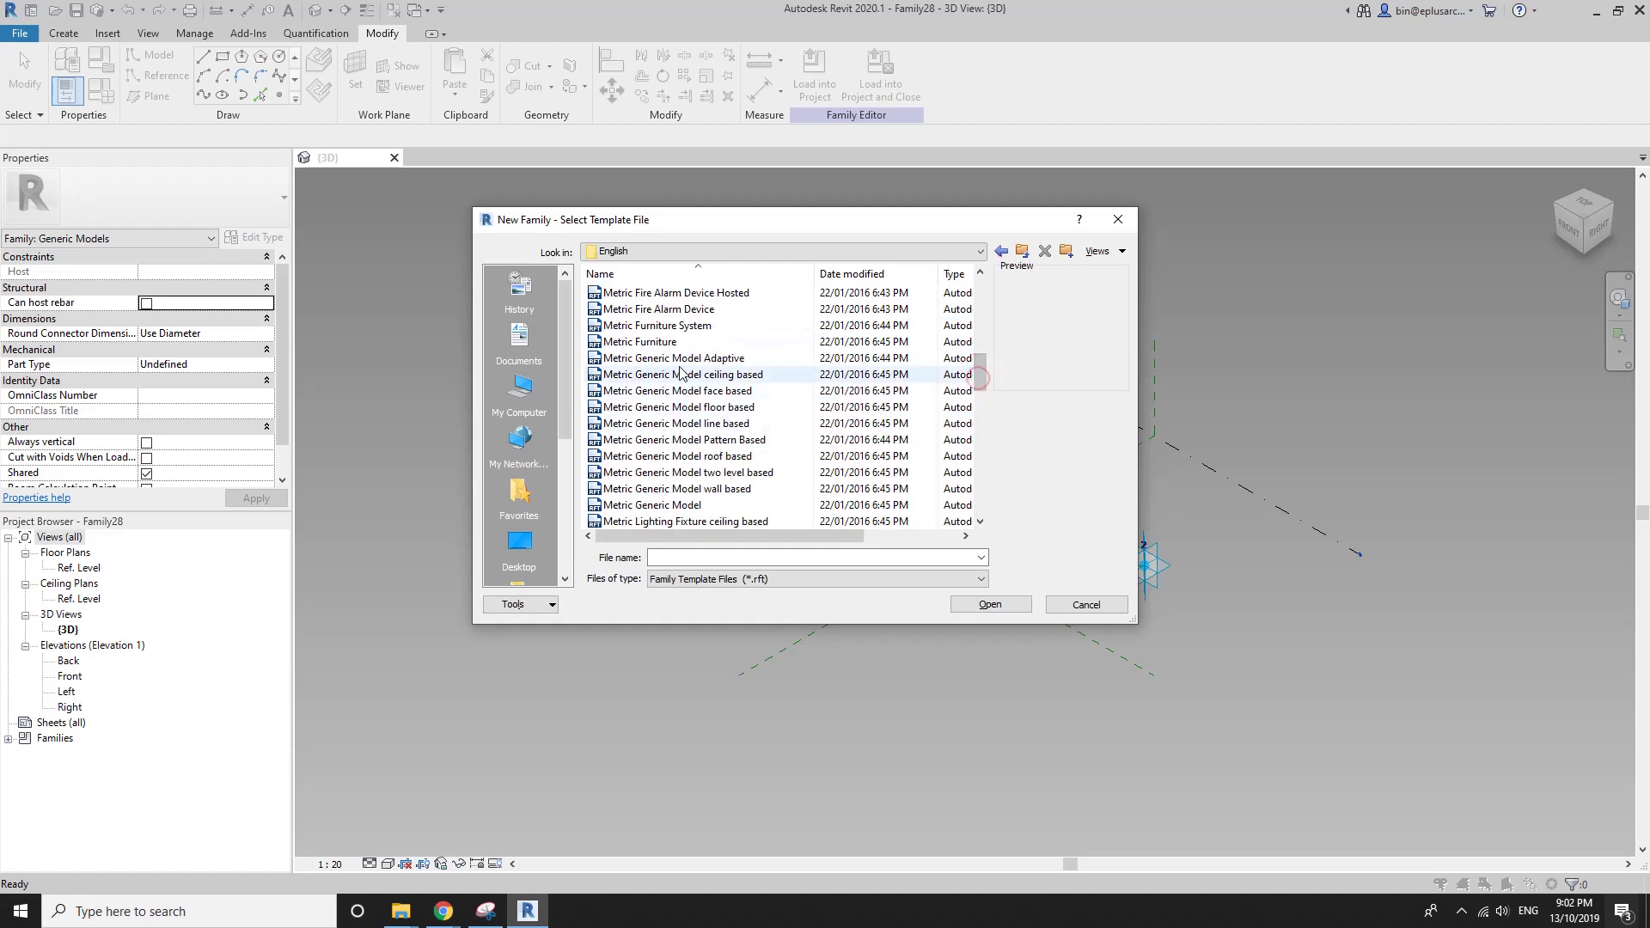
left_click(758, 364)
left_click(1007, 604)
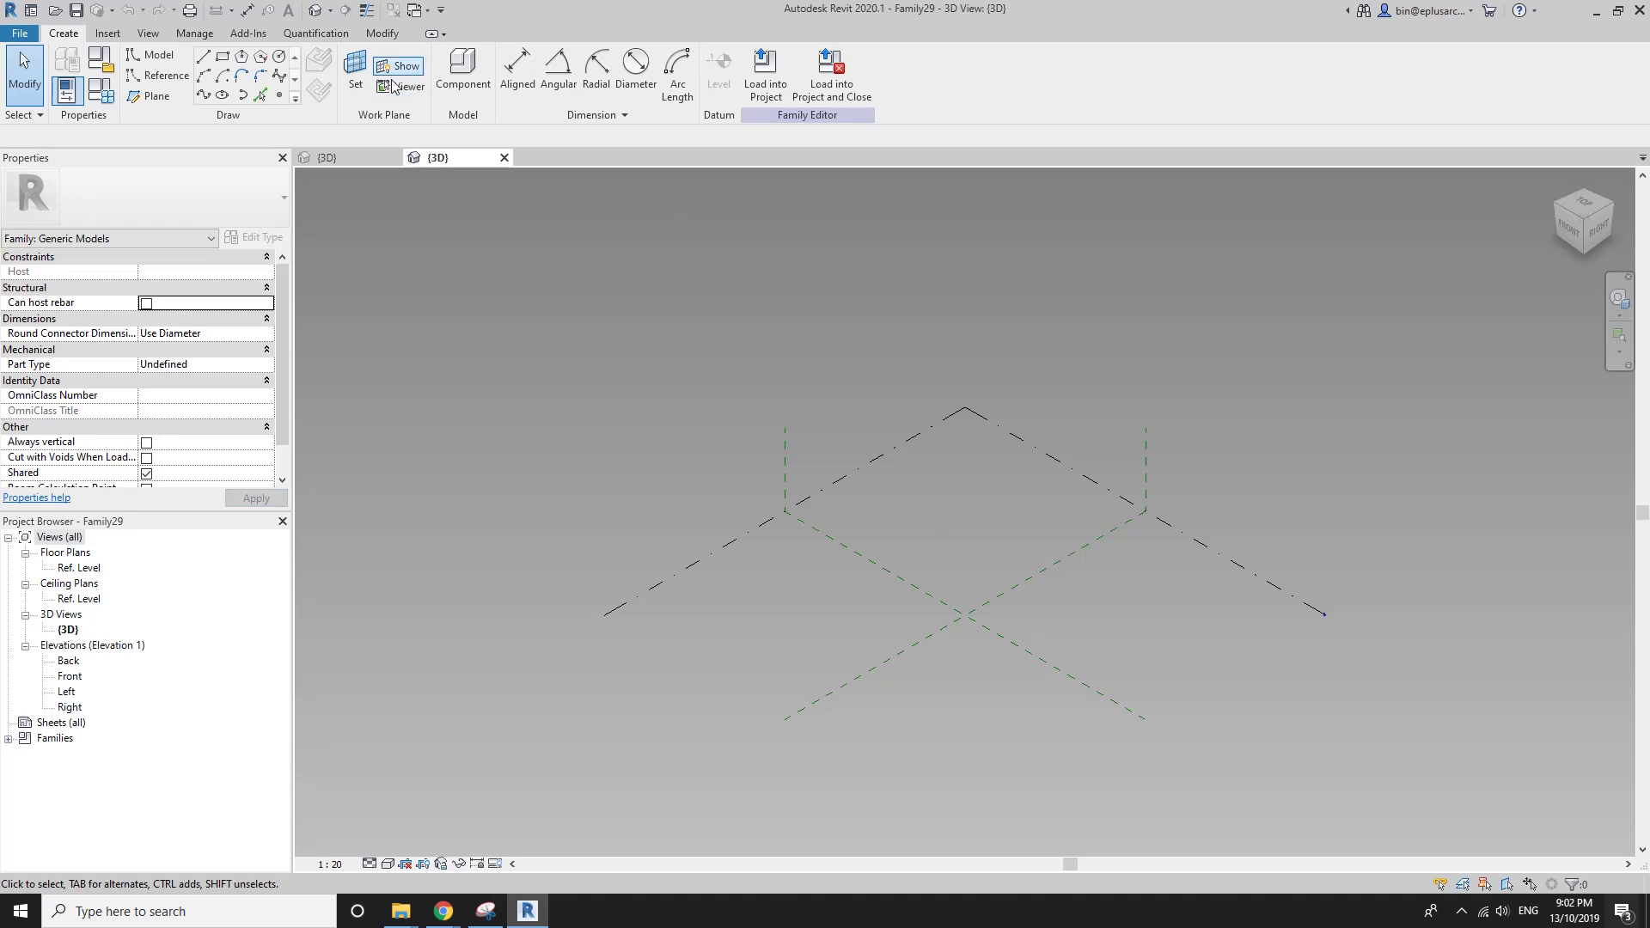
Place a reference point at the centre and make it adaptive point 1.
left_click(281, 97)
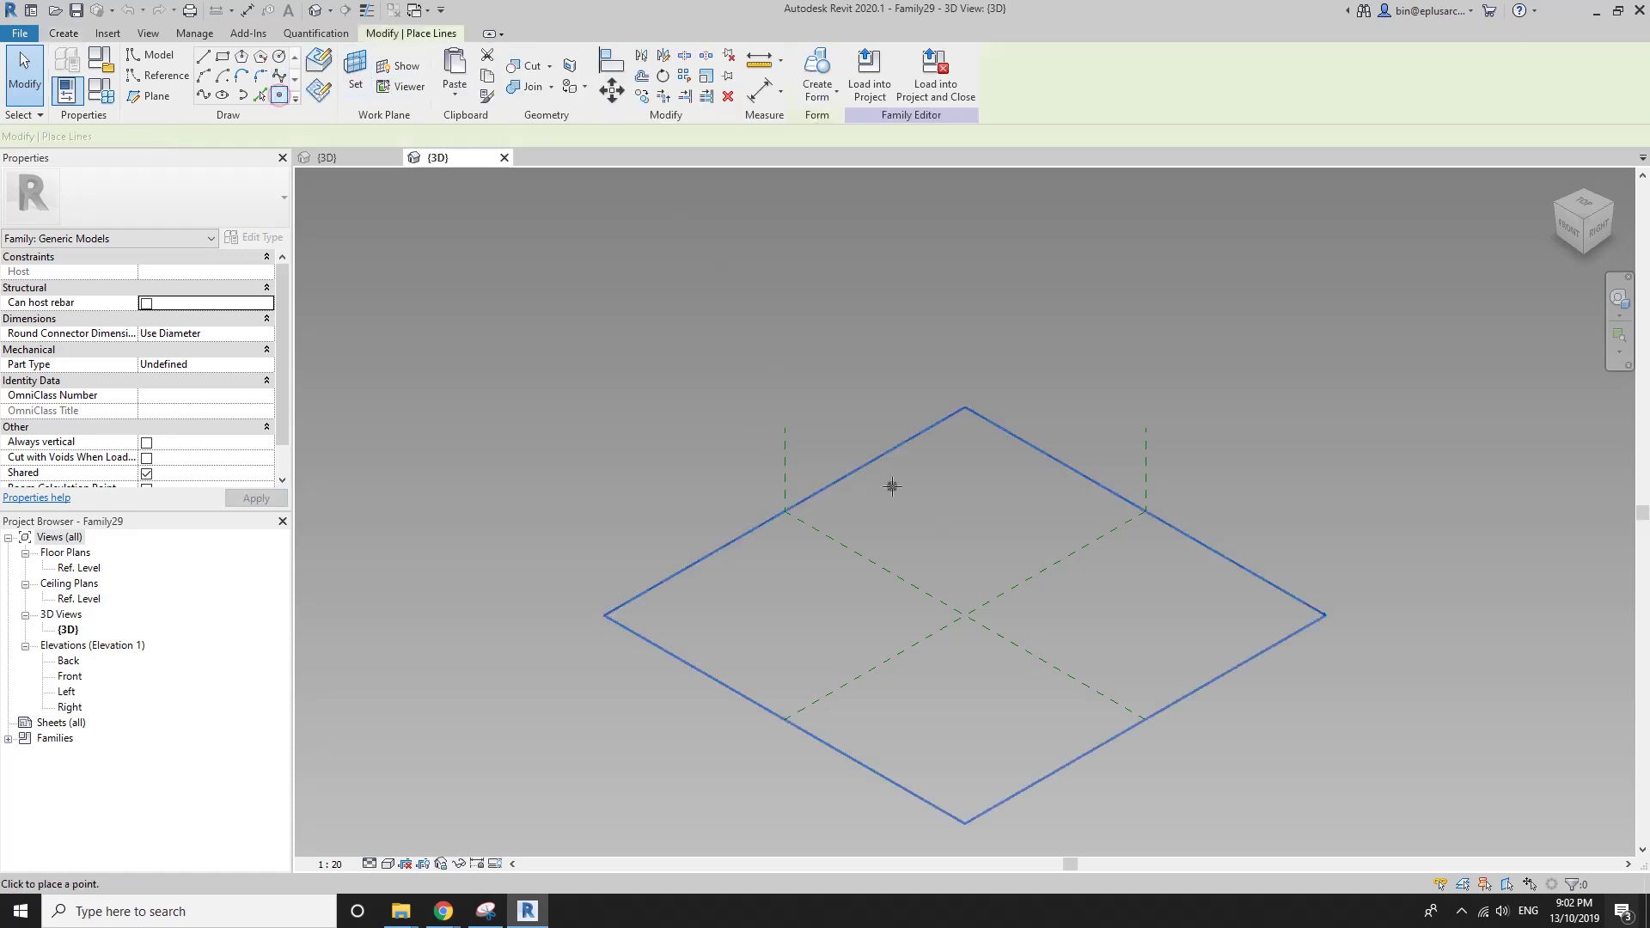
left_click(956, 564)
key("Escape")
left_click(956, 564)
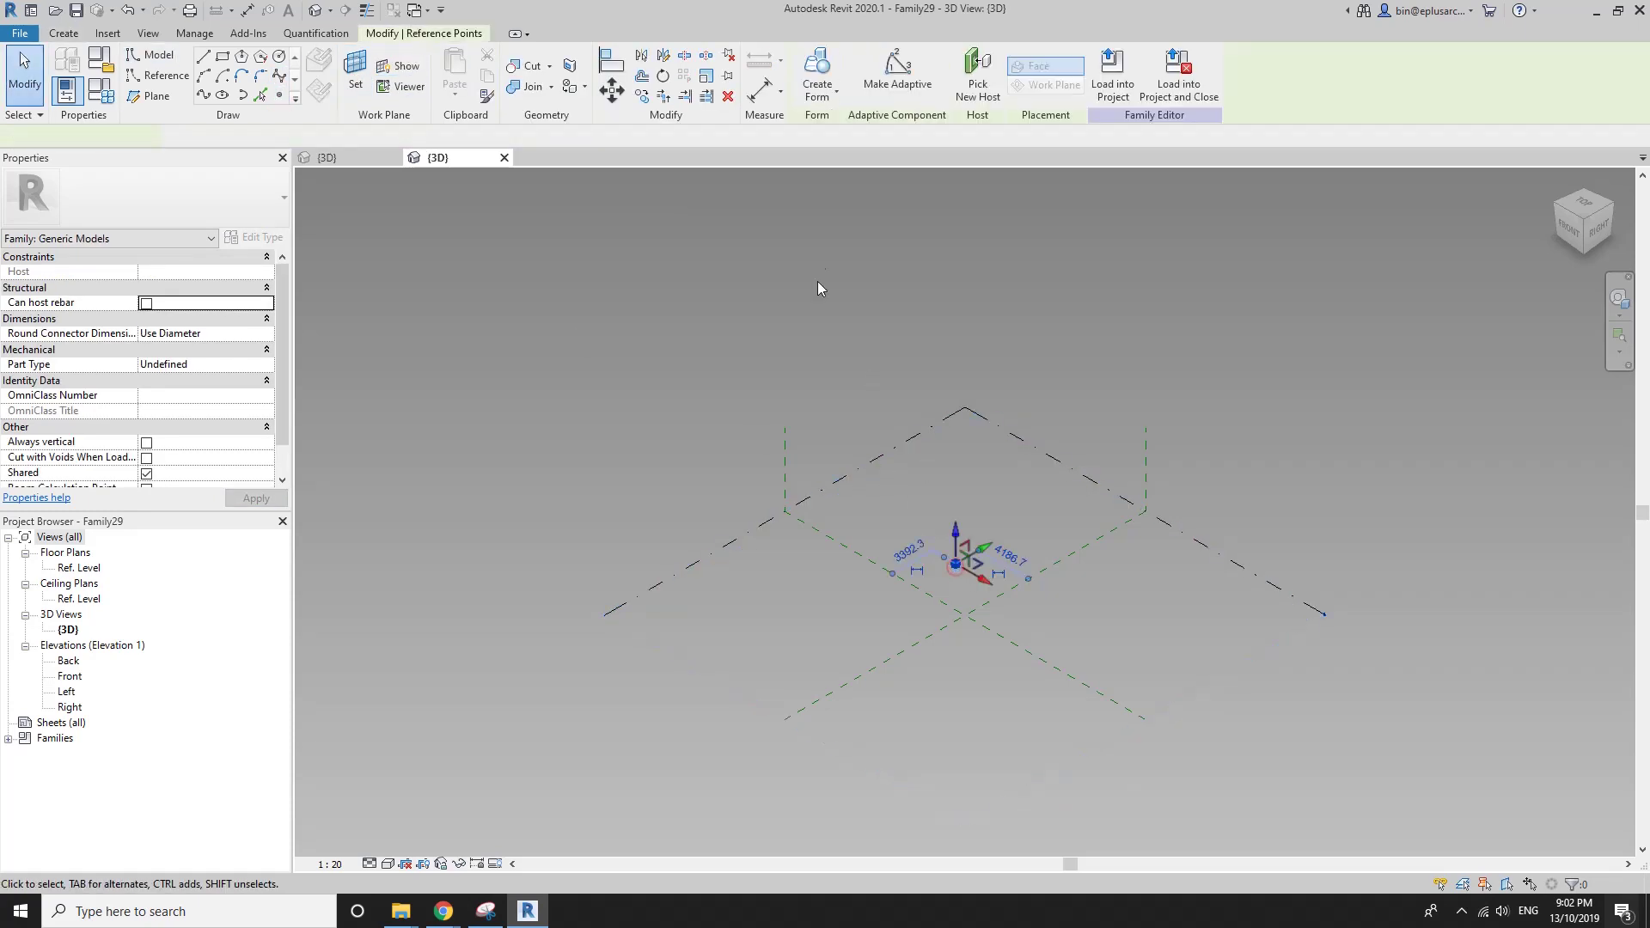
left_click(897, 73)
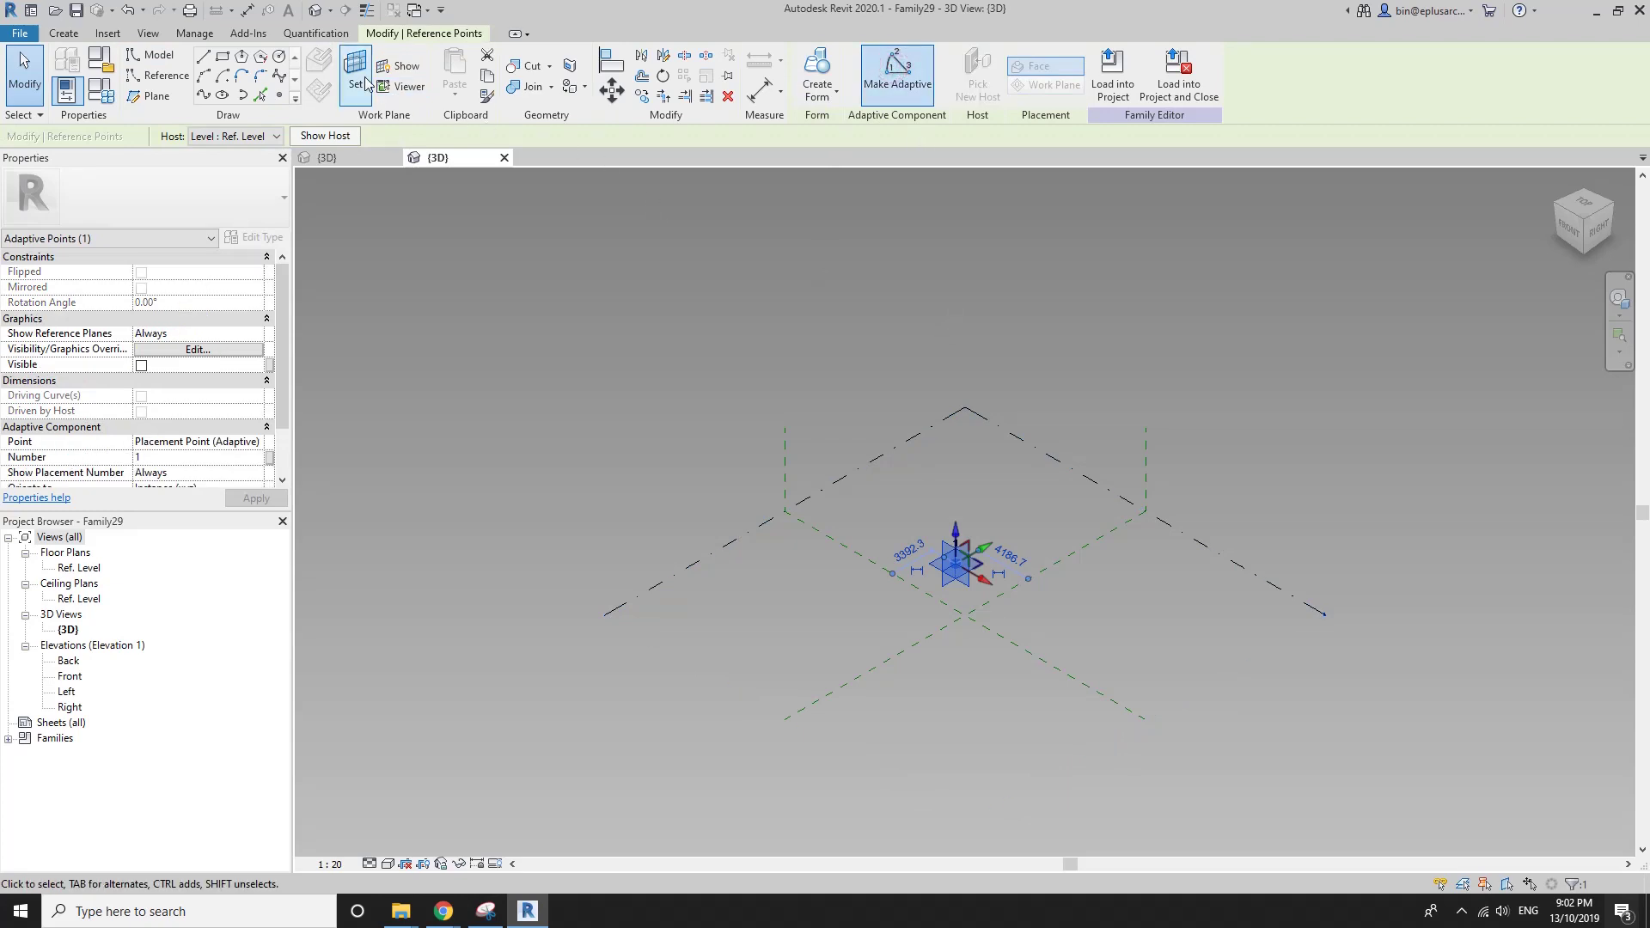
left_click(558, 266)
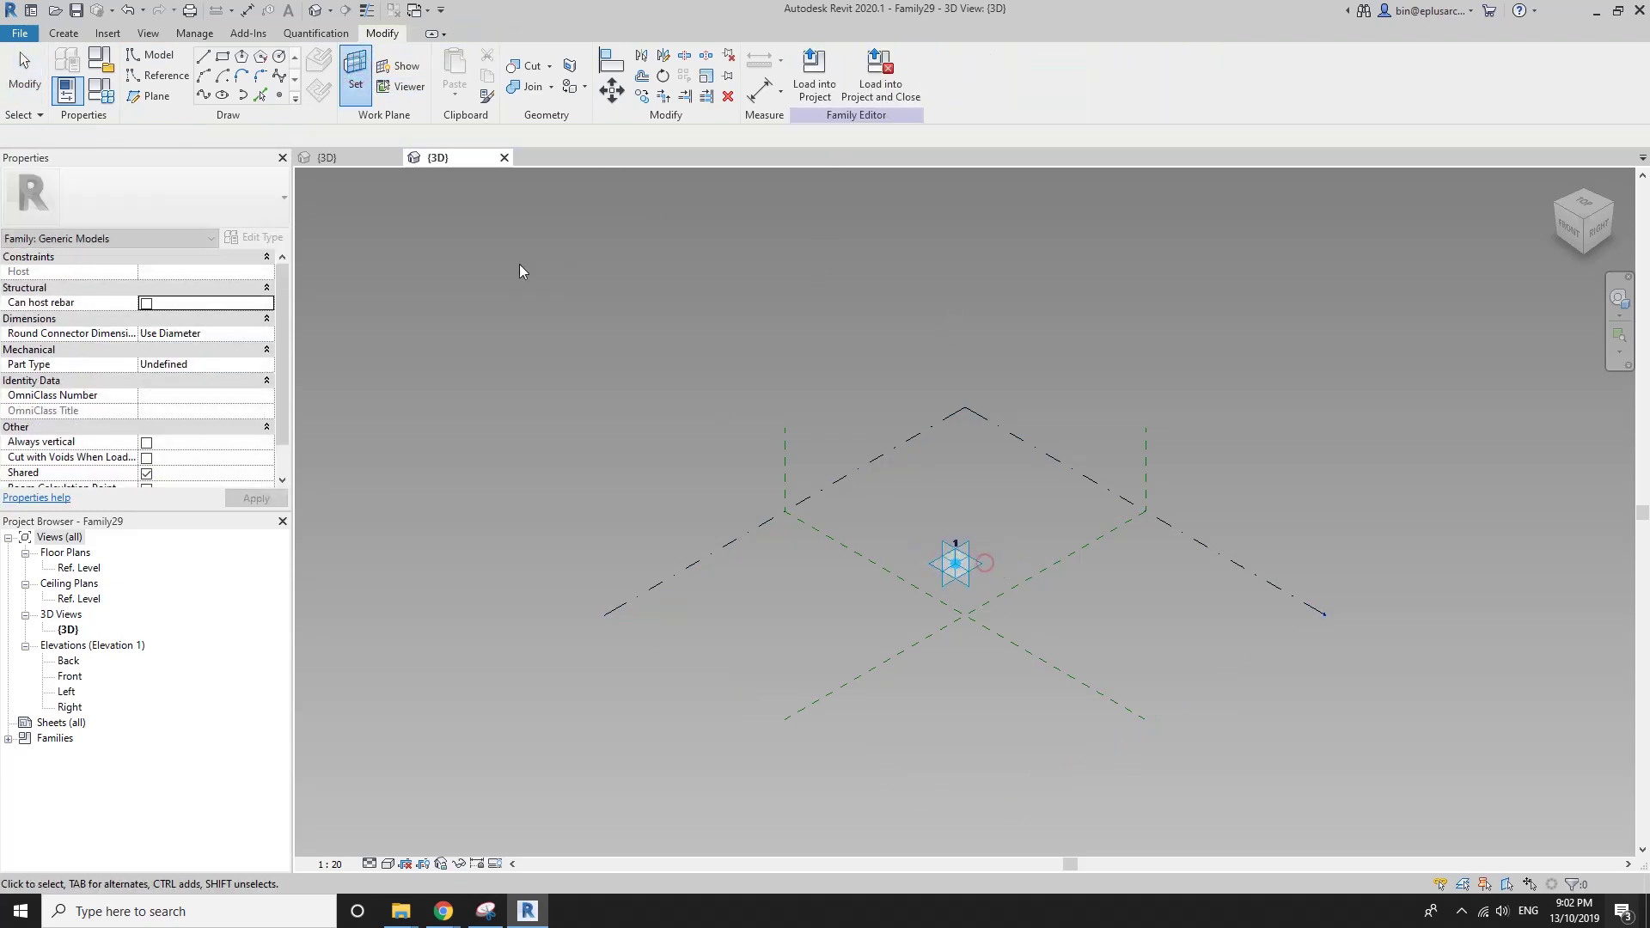
Draw a 4600-radius circle around the point and label its radius with new parameter R1.
left_click(280, 57)
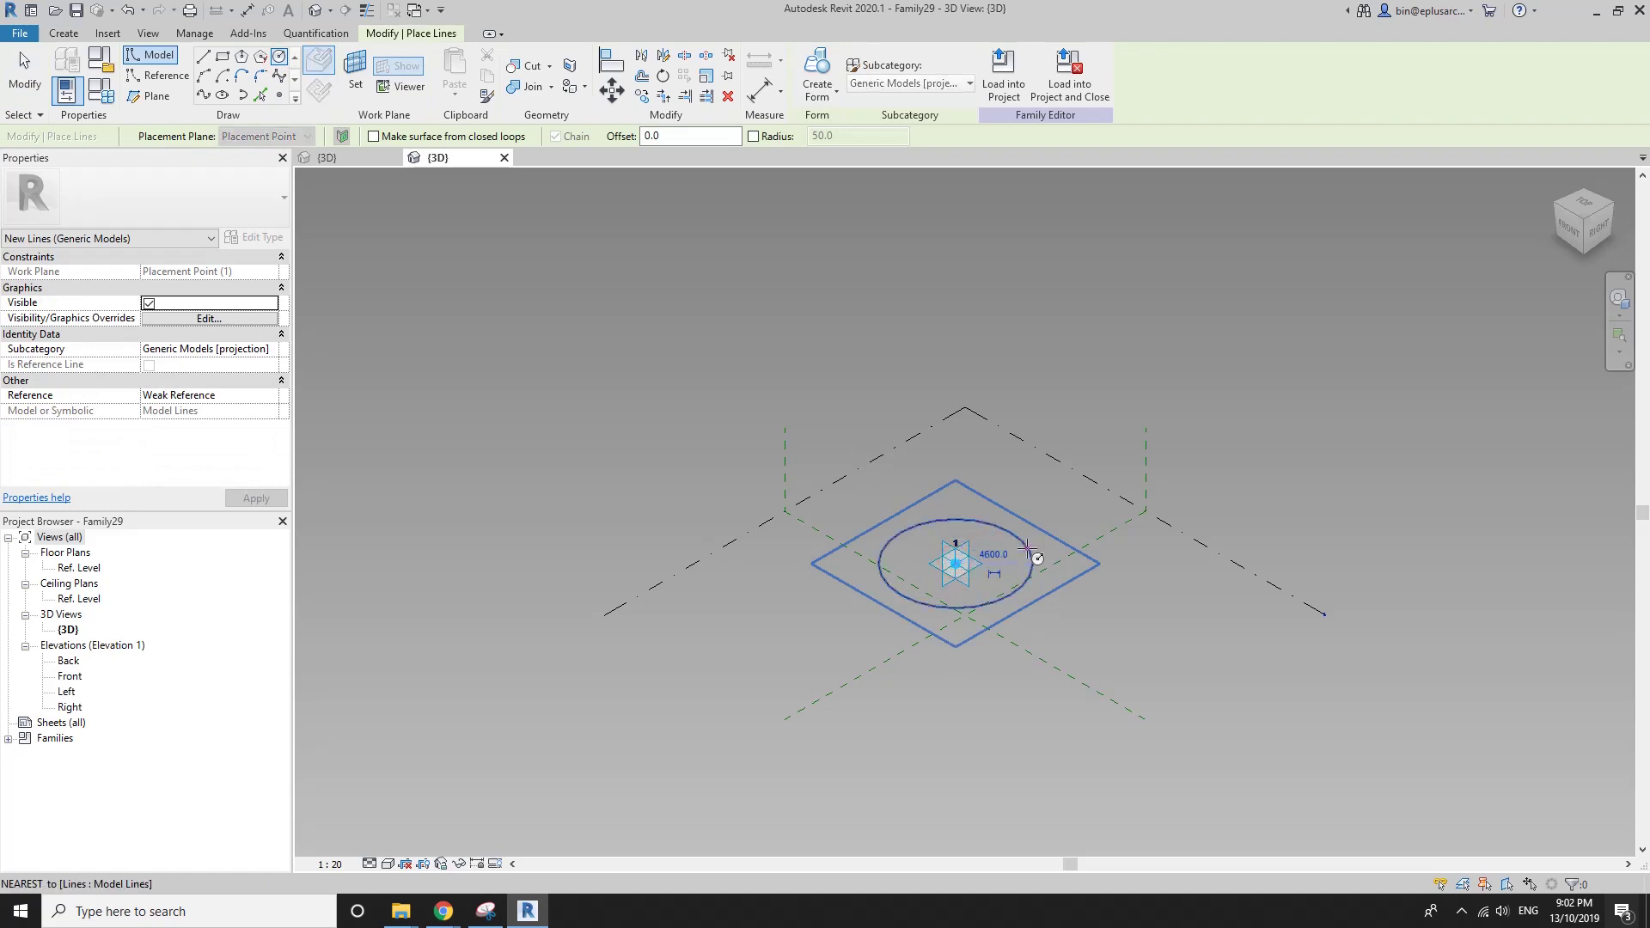
left_click(1030, 559)
scroll(999, 571, "up", 4)
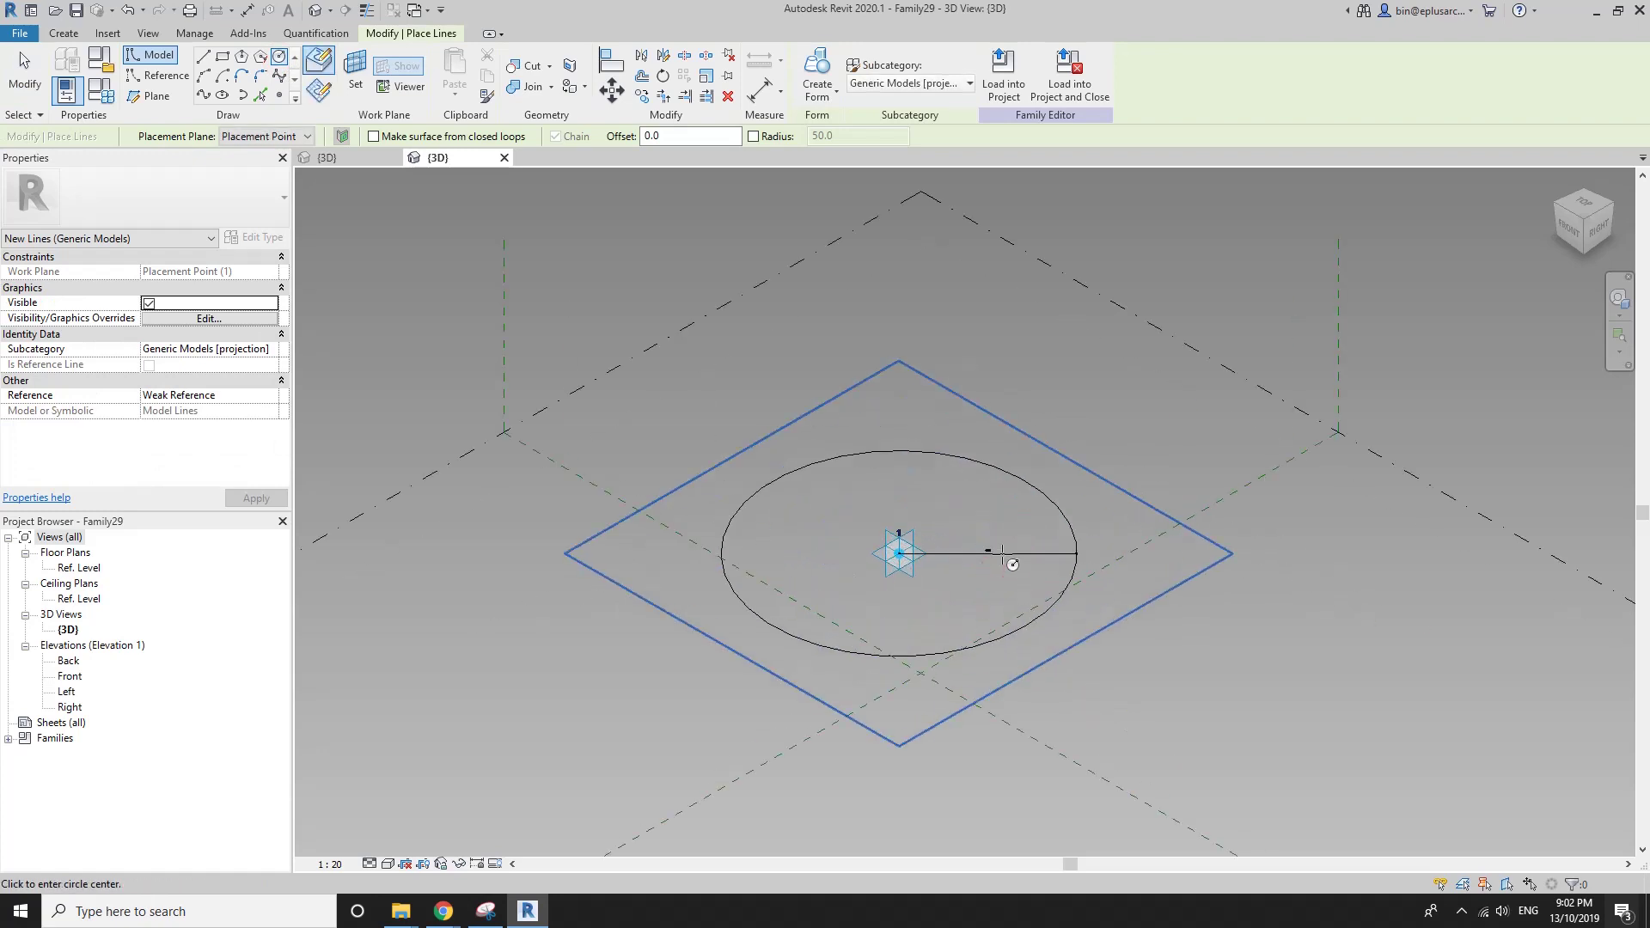
key("Escape")
key("Escape")
left_click(1006, 554)
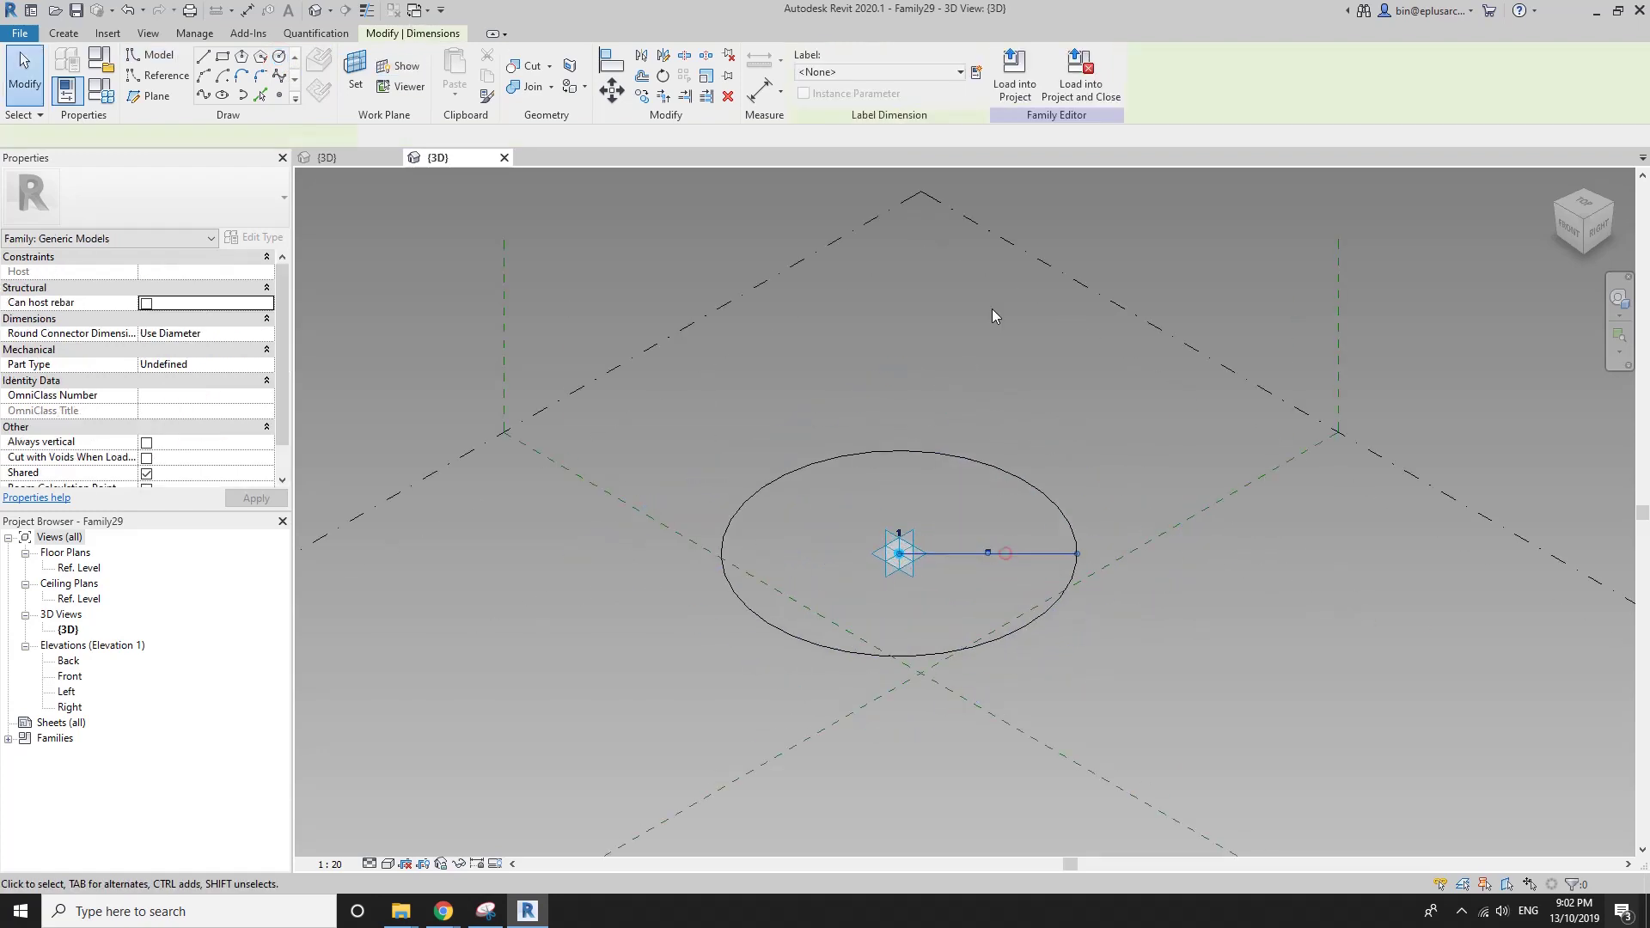
left_click(976, 75)
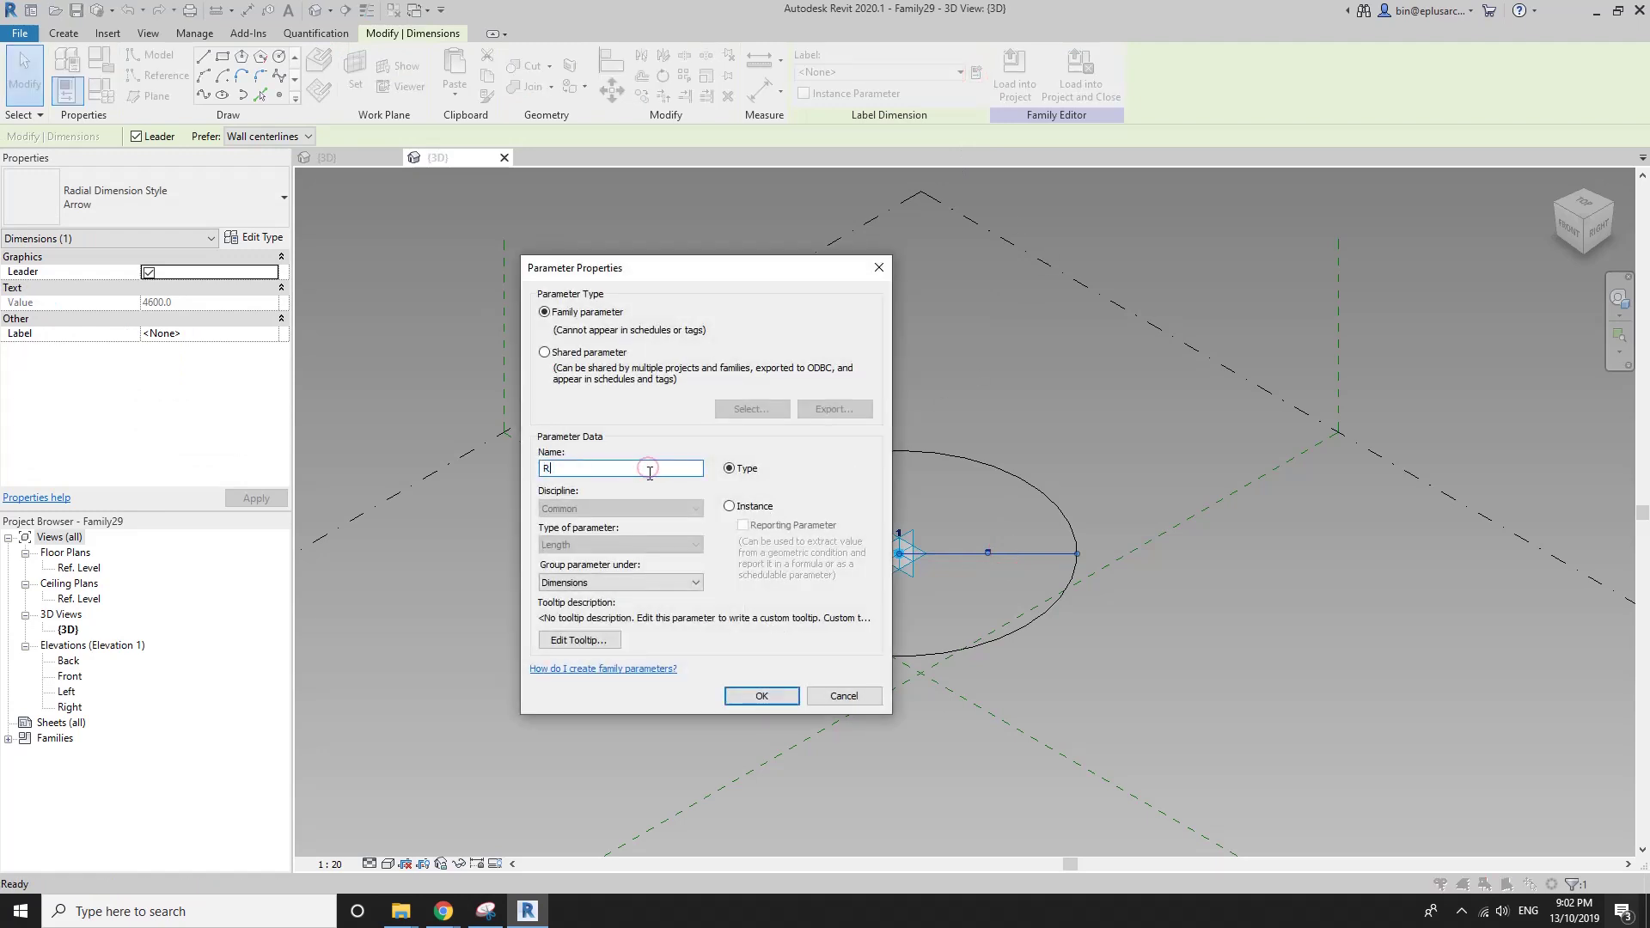
left_click(762, 696)
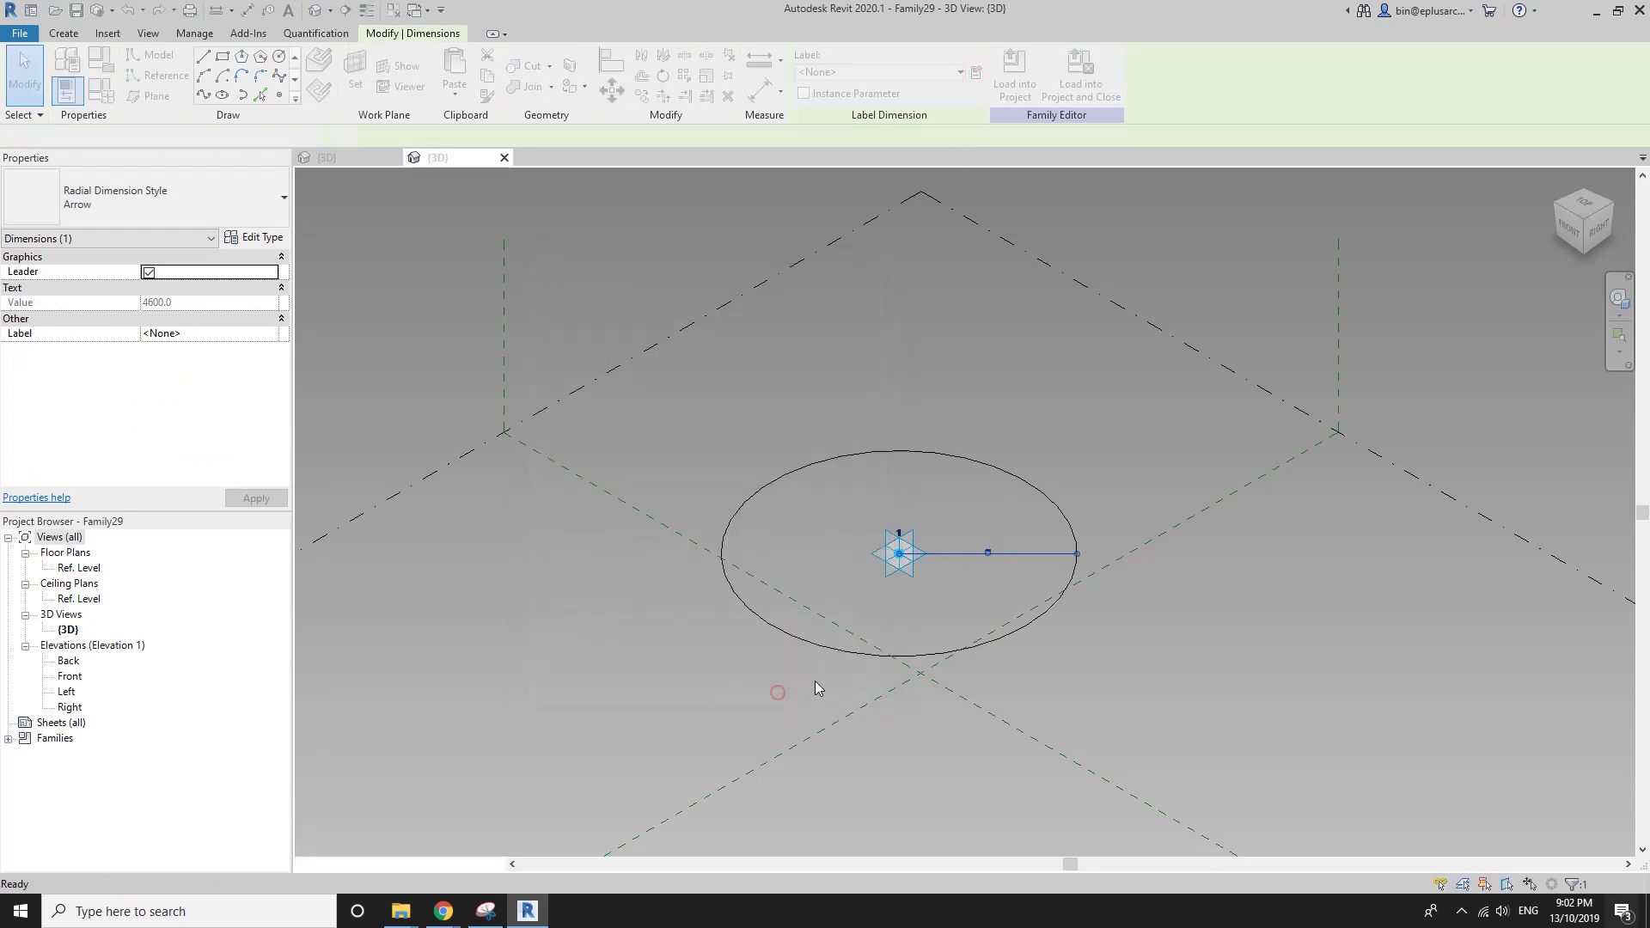
scroll(925, 605, "up", 2)
scroll(937, 585, "up", 2)
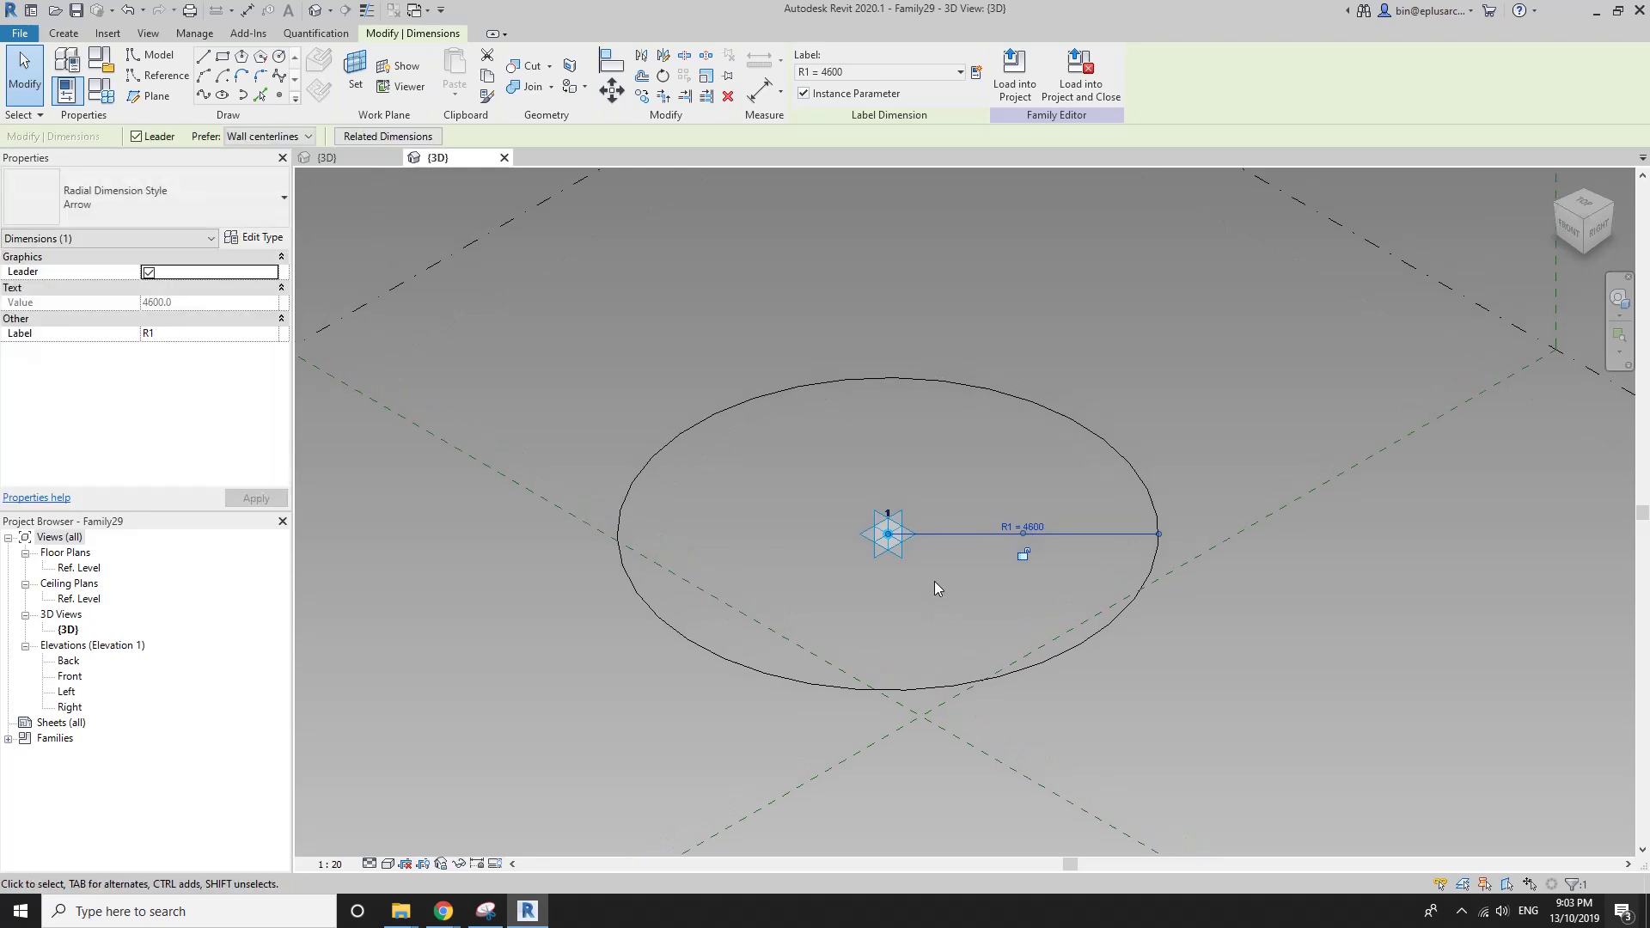
left_click(936, 581)
Place a reference point on the circle with Measurement Type set to Angle.
left_click(279, 97)
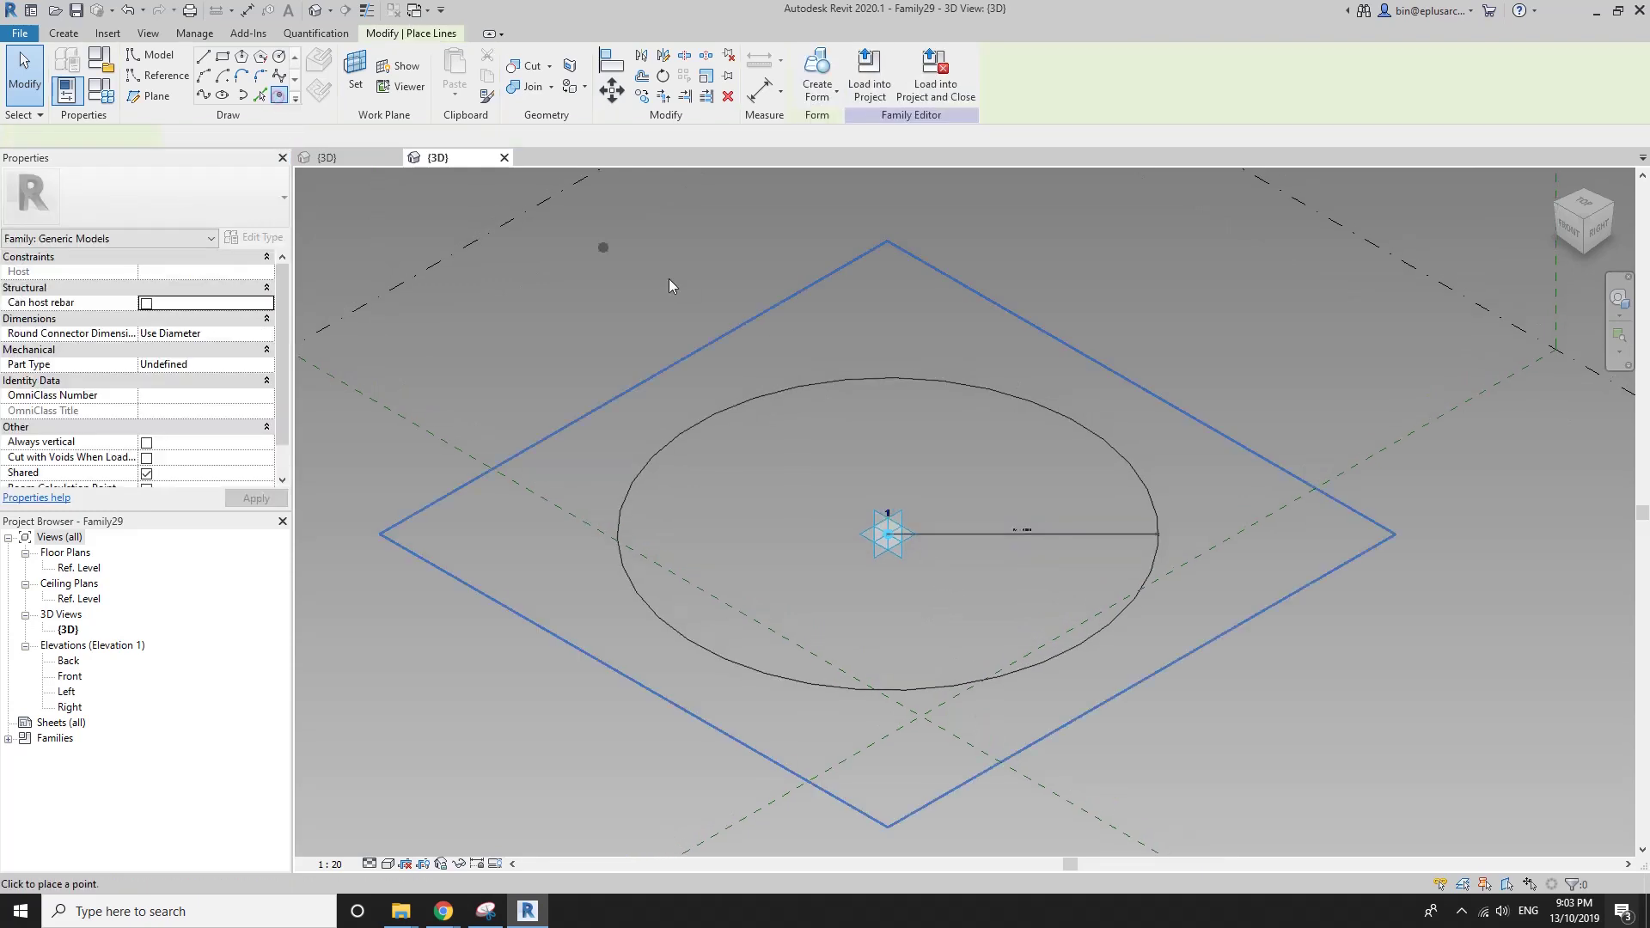
left_click(1087, 428)
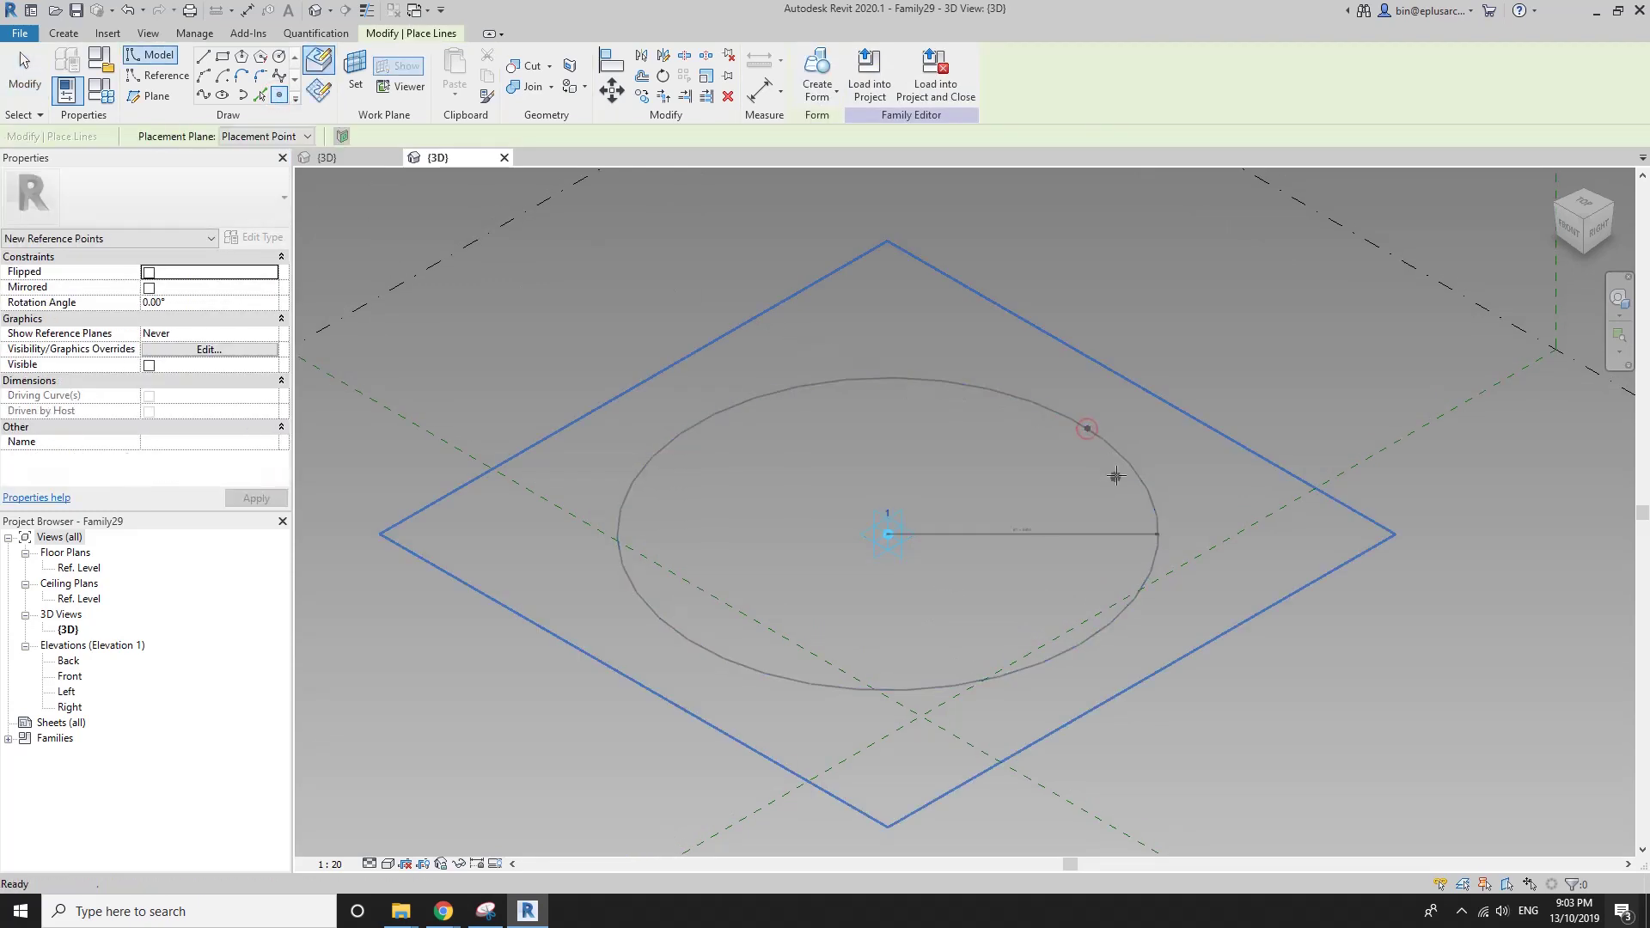
key("Escape")
key("Escape")
left_click(1087, 430)
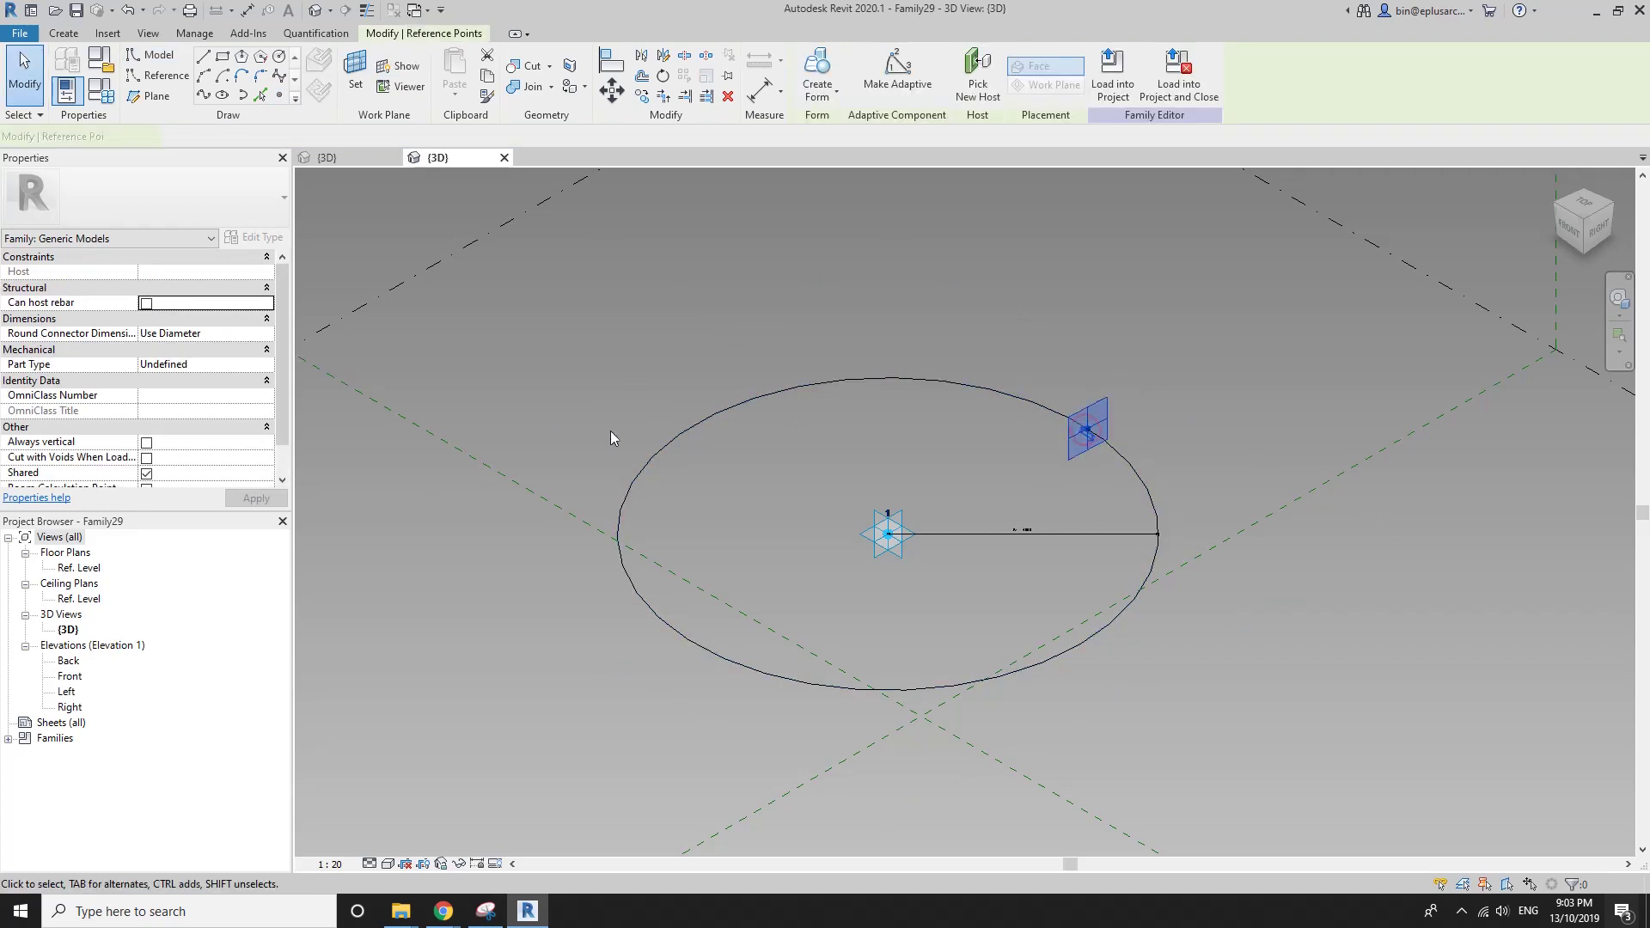
left_click(258, 441)
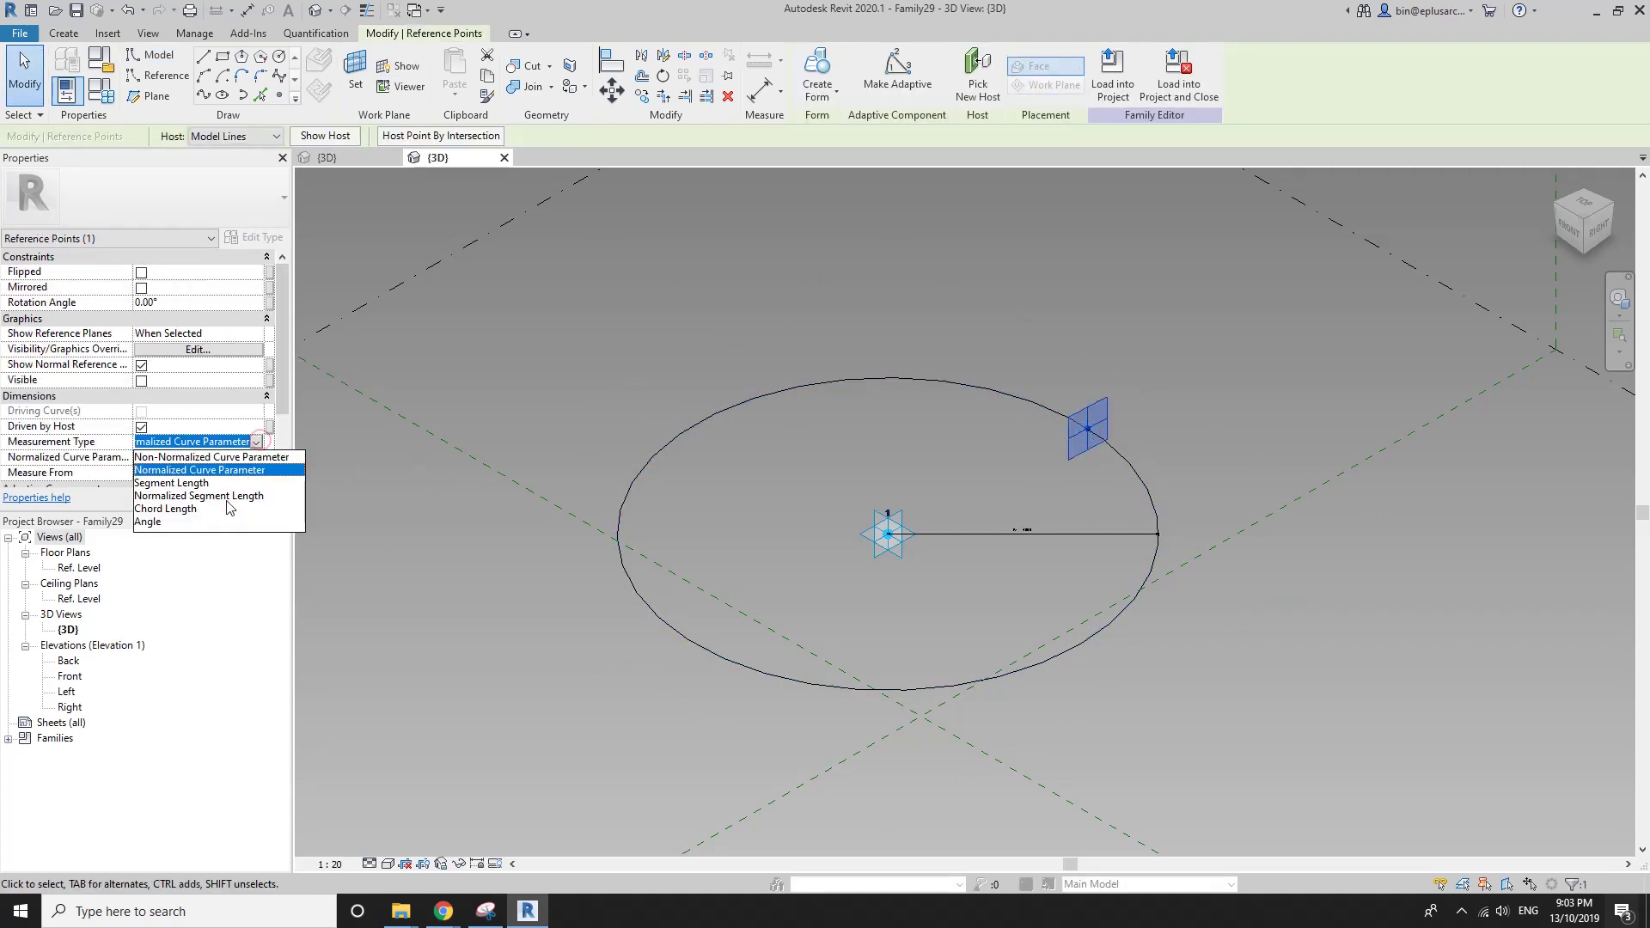
left_click(160, 524)
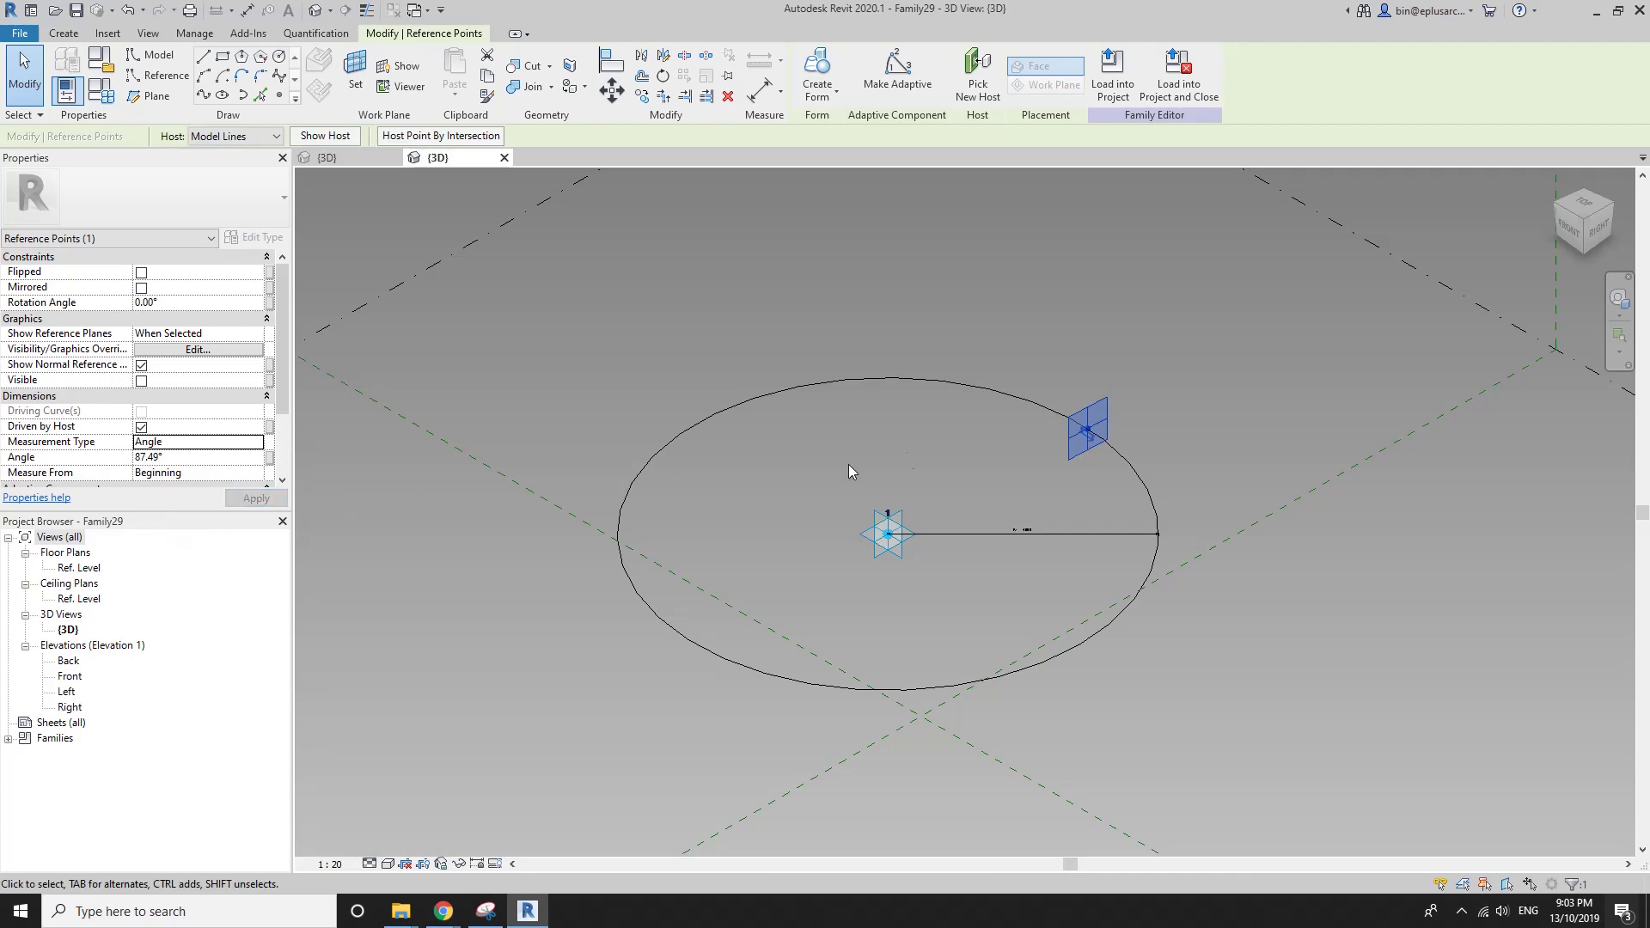
middle_click_drag(999, 516, 989, 472)
Connect the circle point and the centre point with a line.
left_click(959, 398)
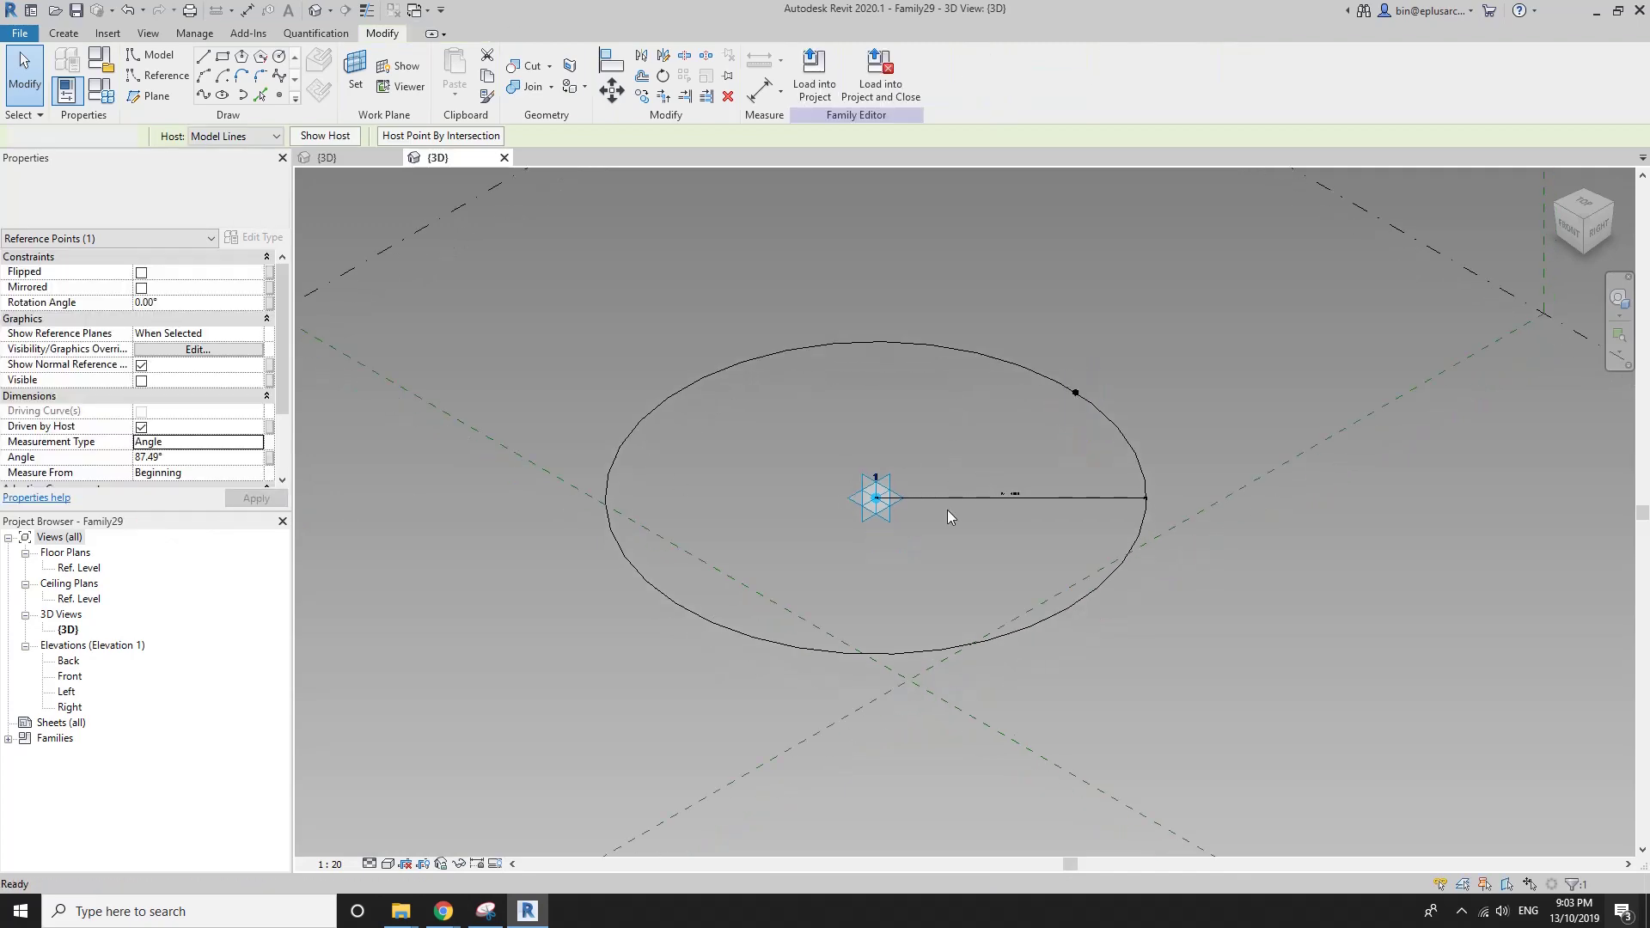
left_click_drag(1127, 406, 1129, 408)
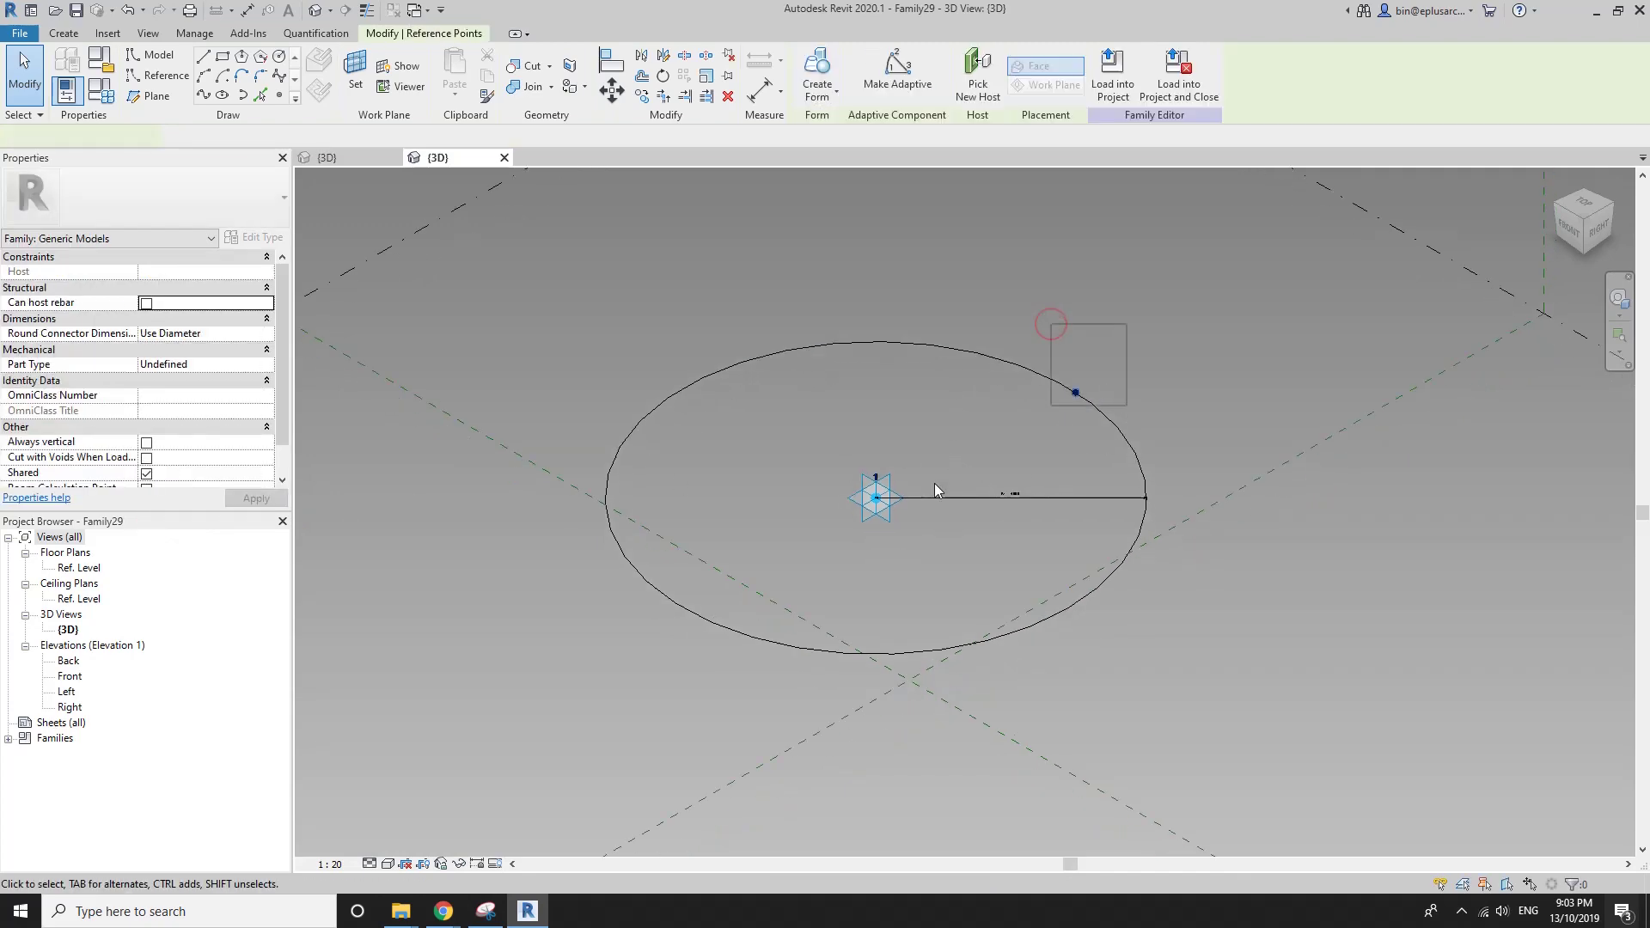
left_click(875, 498, "ctrl")
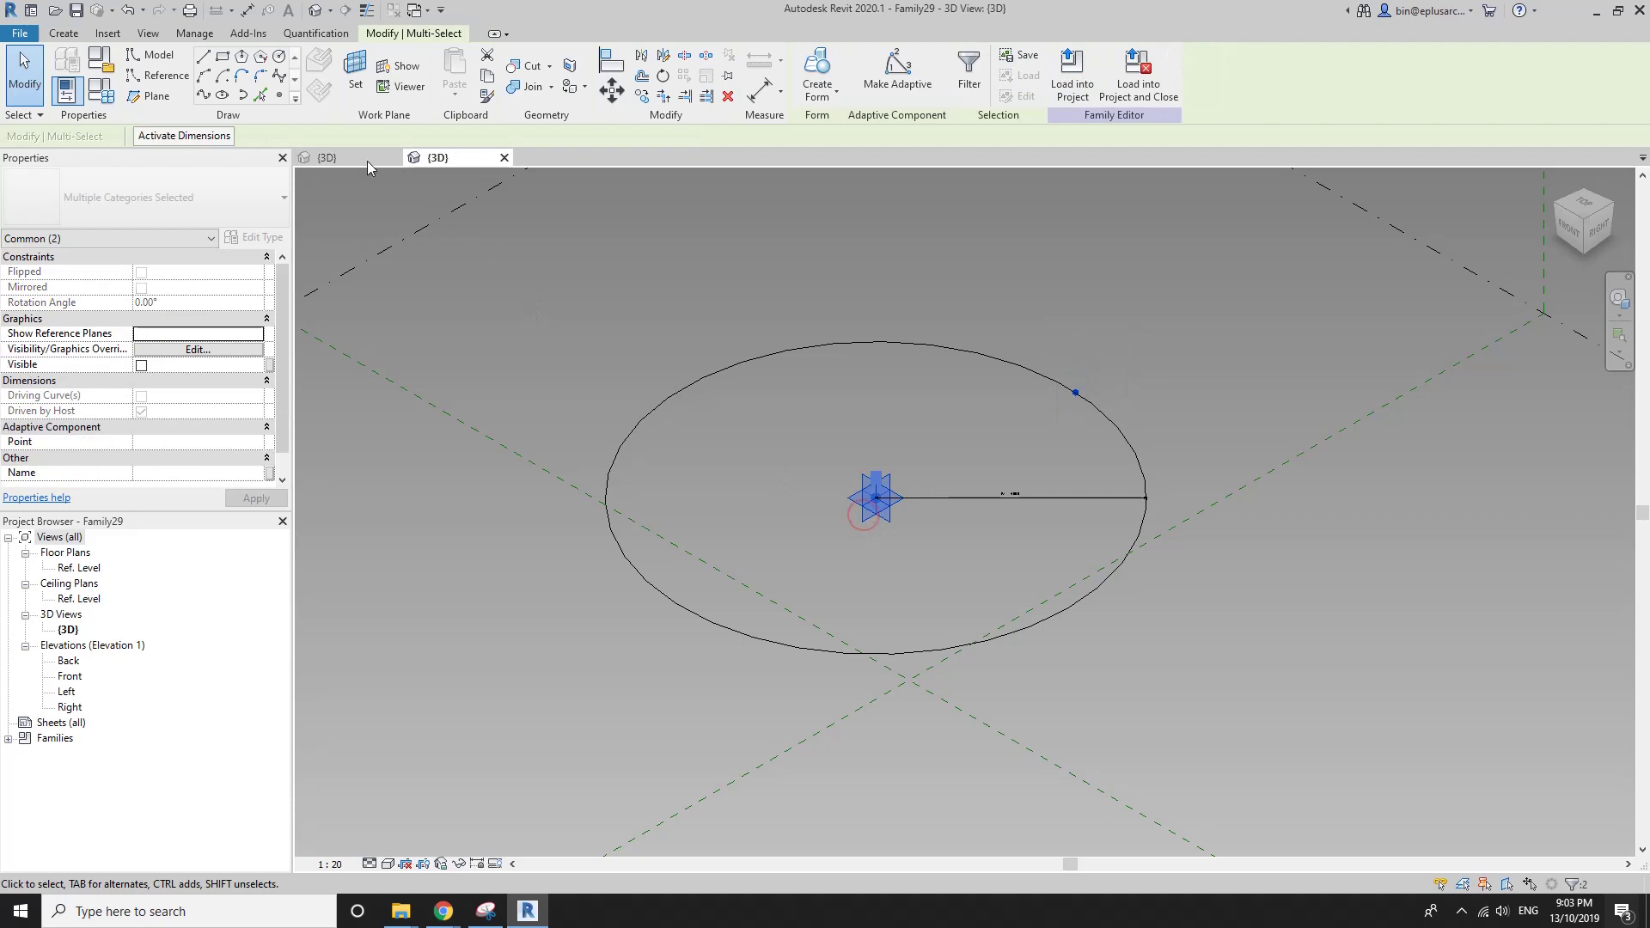
left_click(202, 96)
left_click(1272, 366)
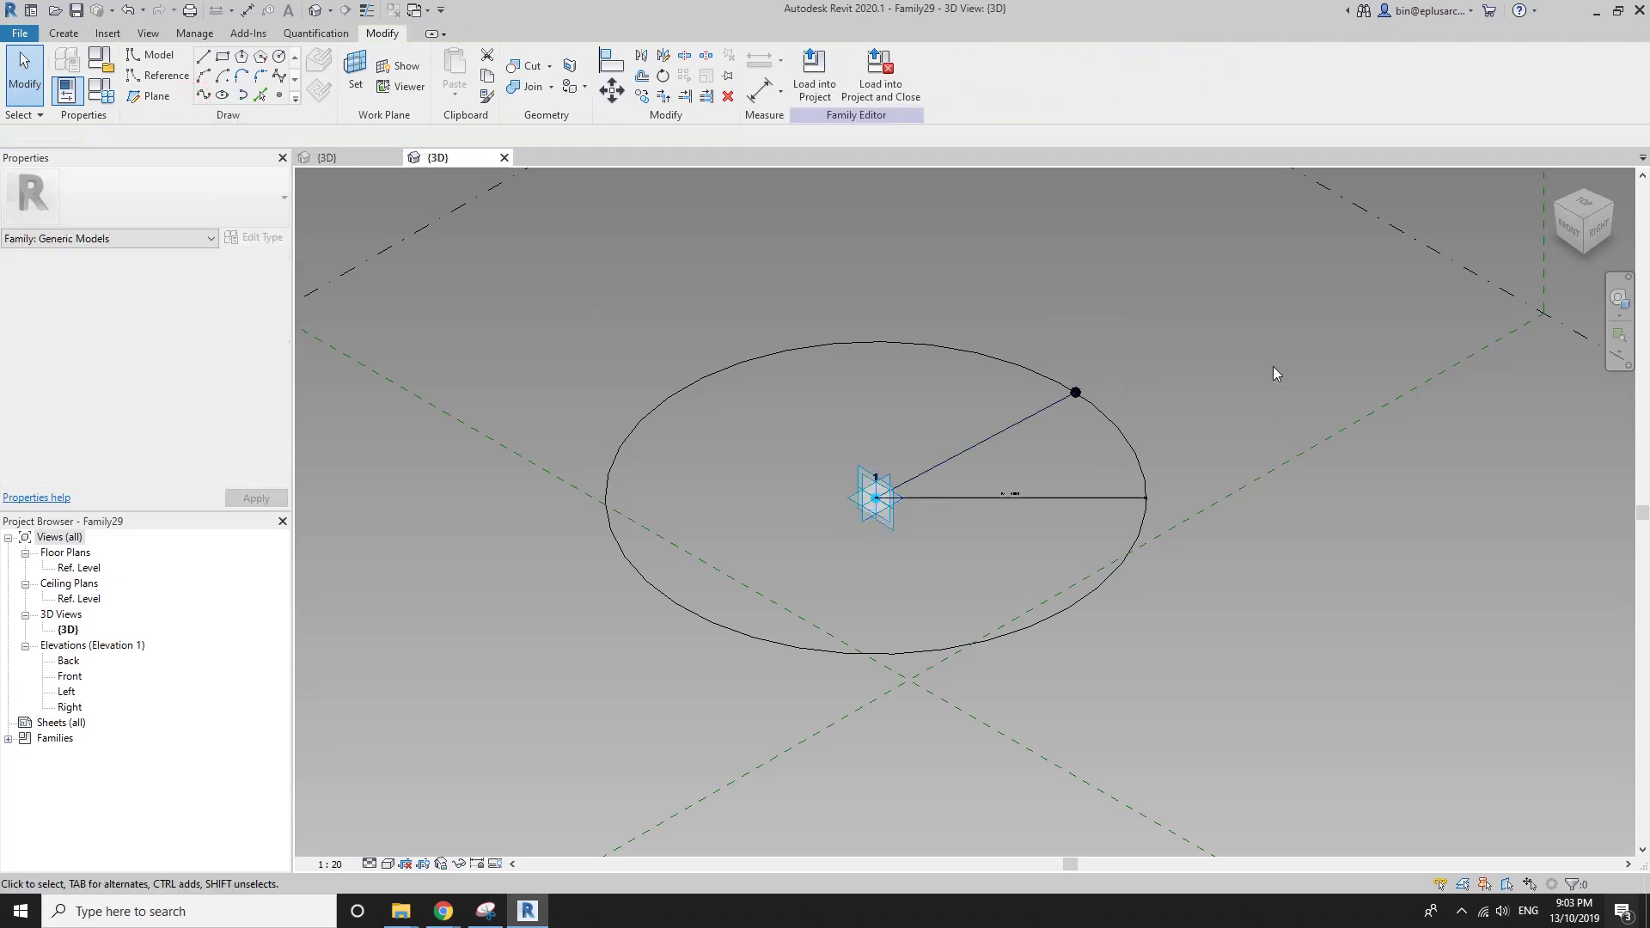
middle_click_drag(1272, 366, 1329, 392)
Load Family29 into Family28 without placing an instance.
left_click(811, 96)
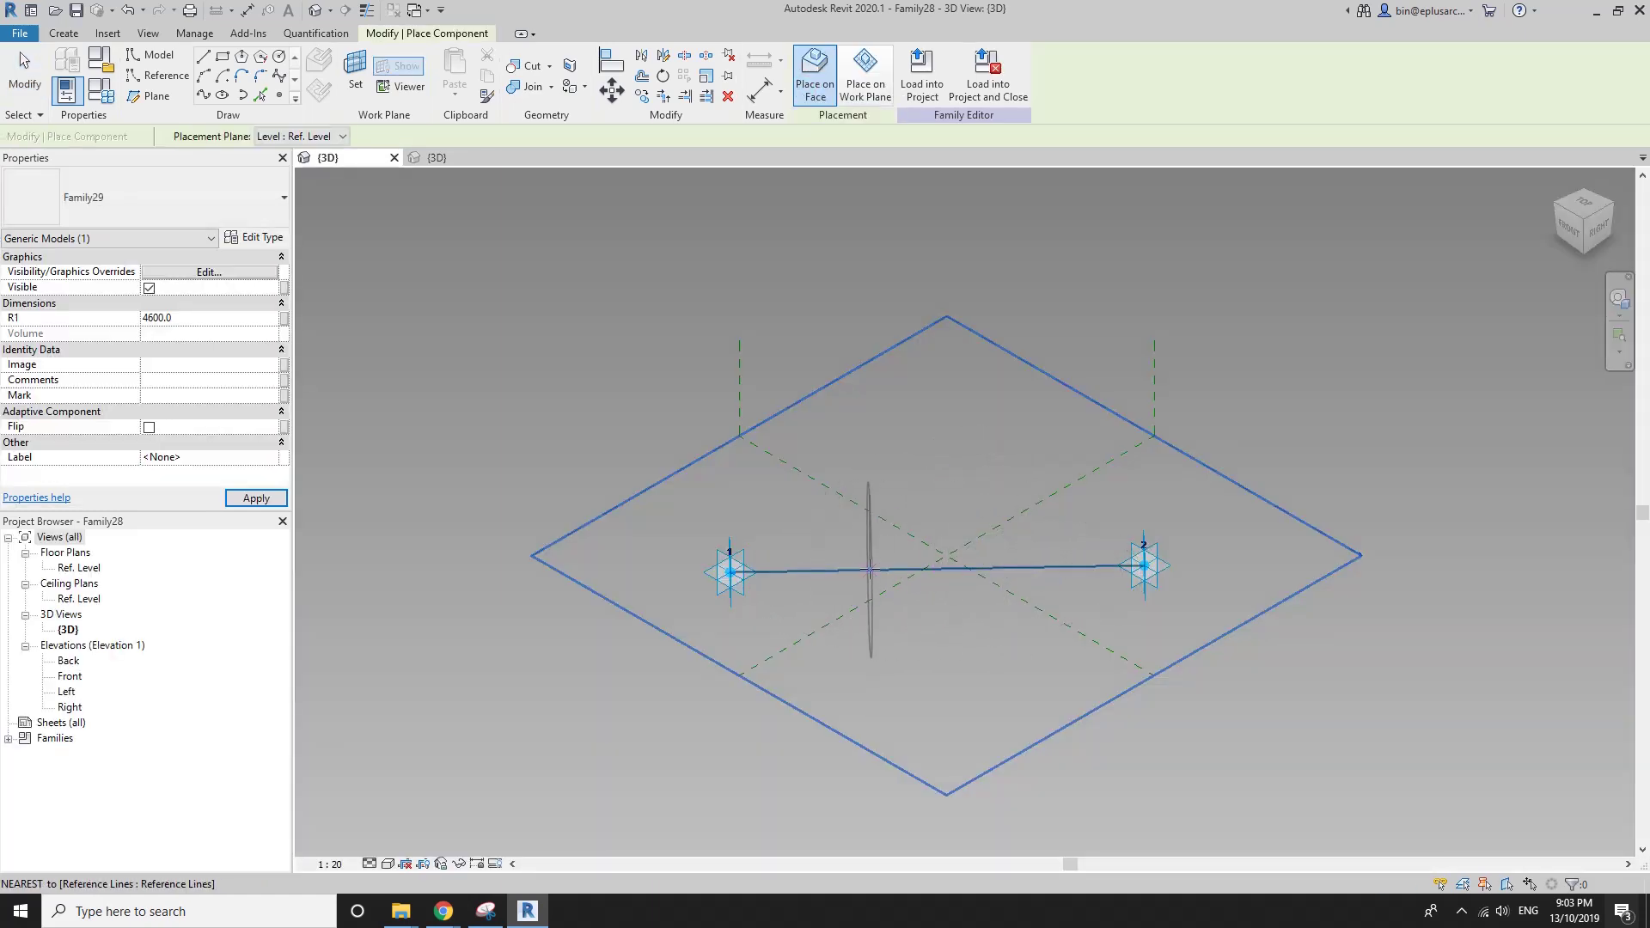
key("Escape")
key("Escape")
scroll(870, 559, "up", 1)
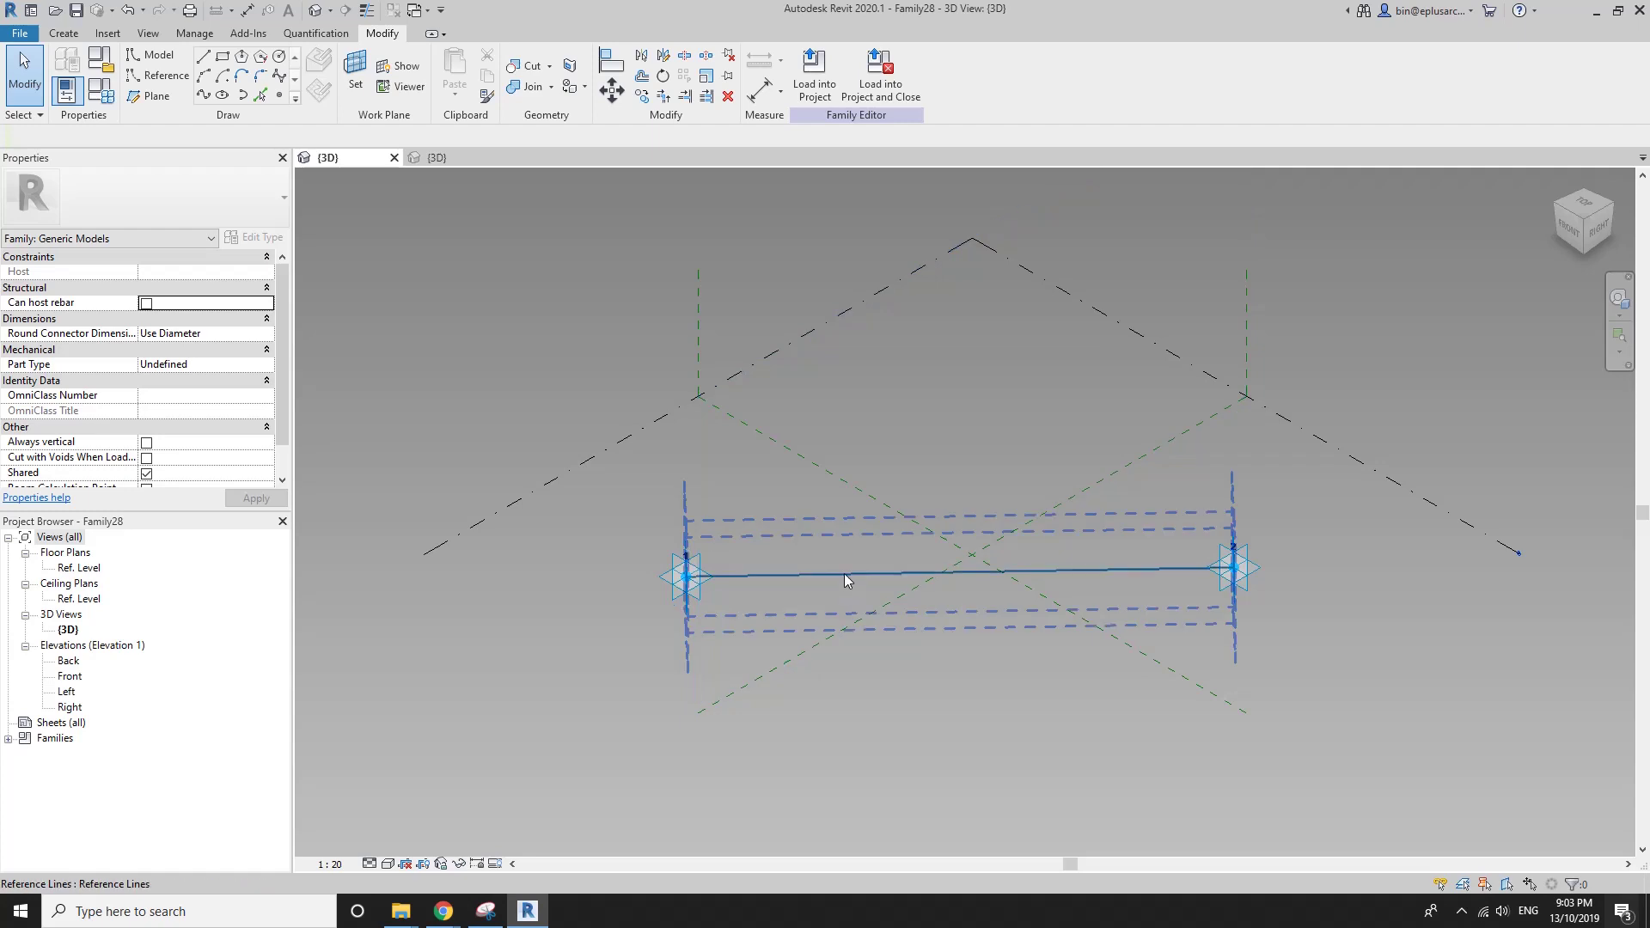
Divide the reference line between points 1 and 2 into a 12-node path.
left_click(844, 574)
left_click(880, 80)
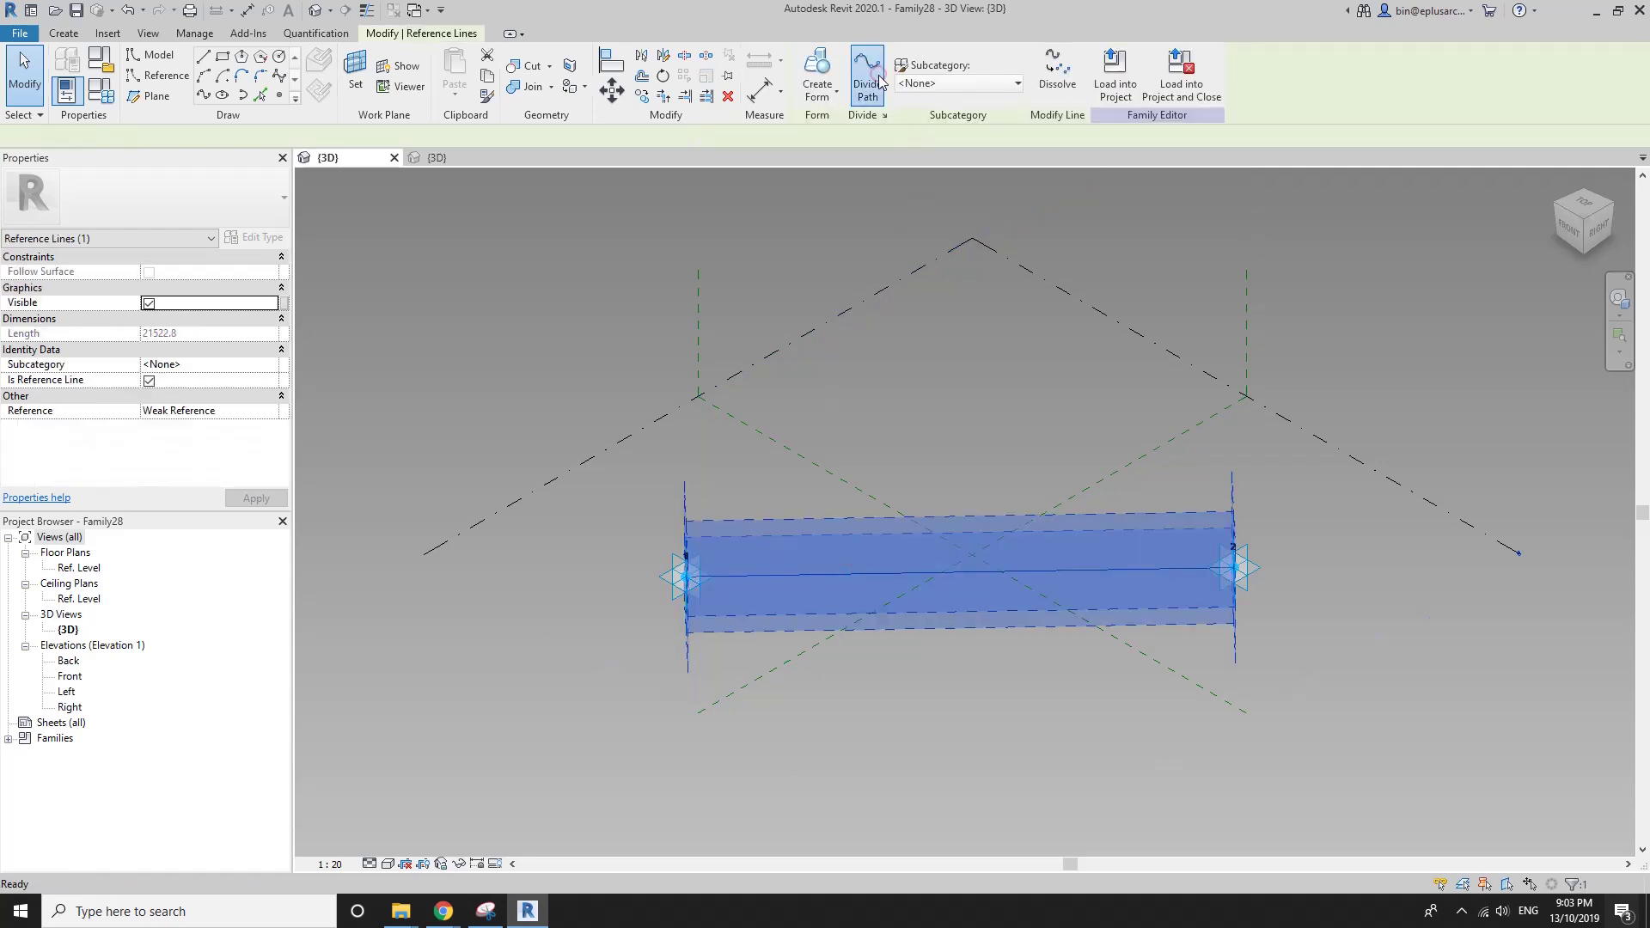
left_click(222, 286)
type("12")
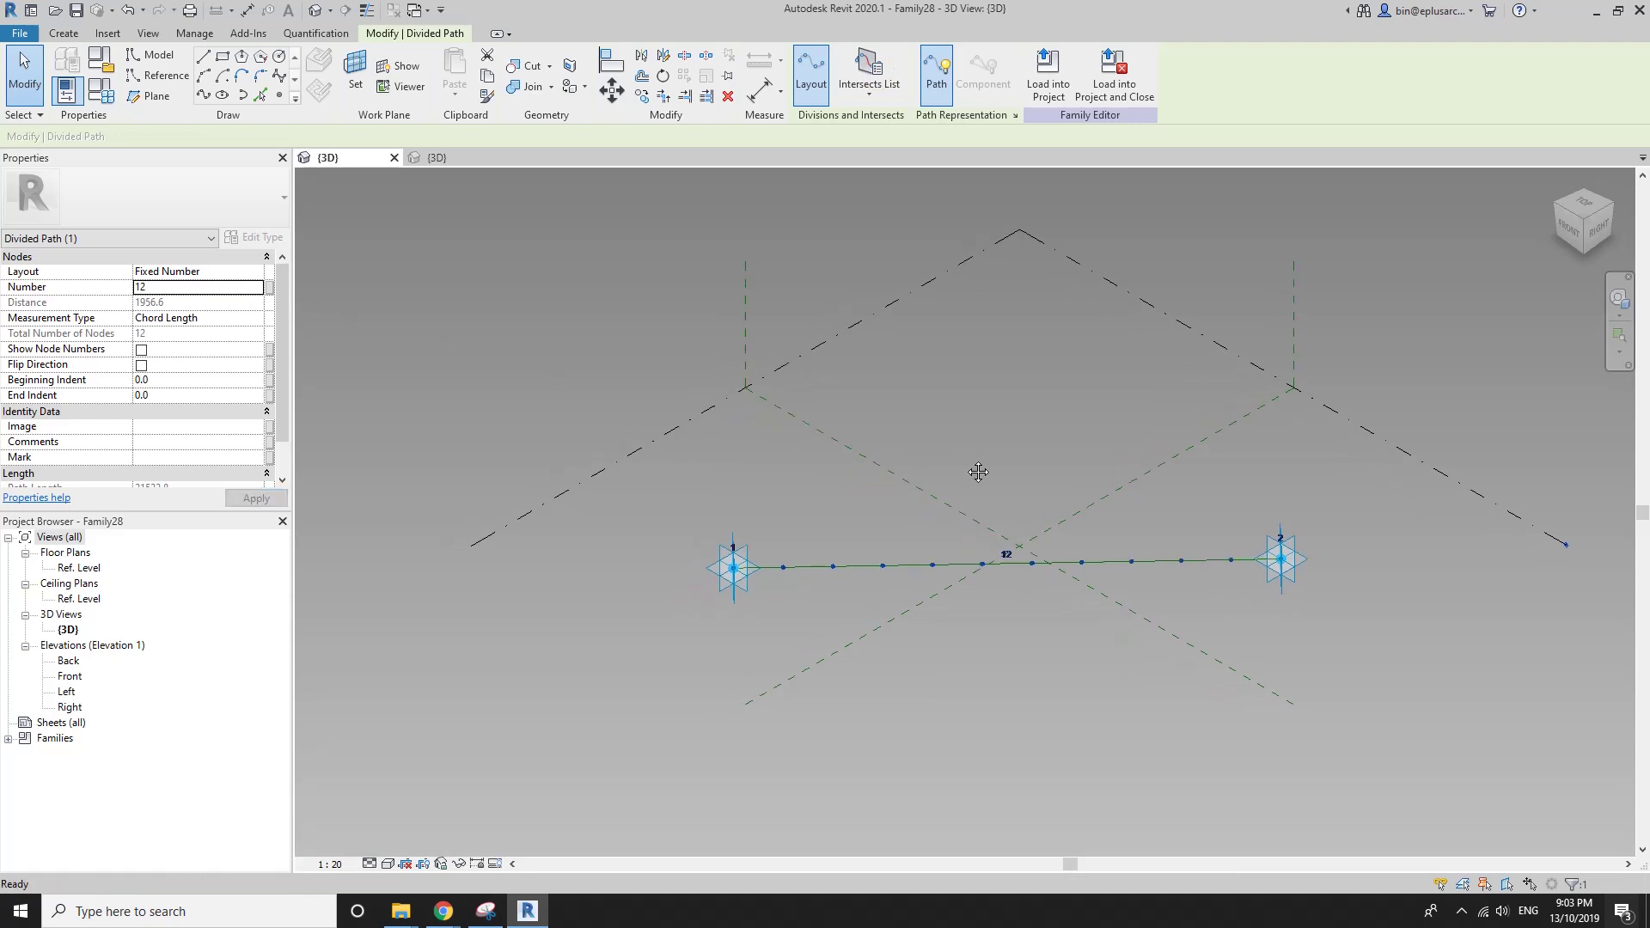
scroll(896, 488, "up", 1)
middle_click_drag(896, 488, 895, 487)
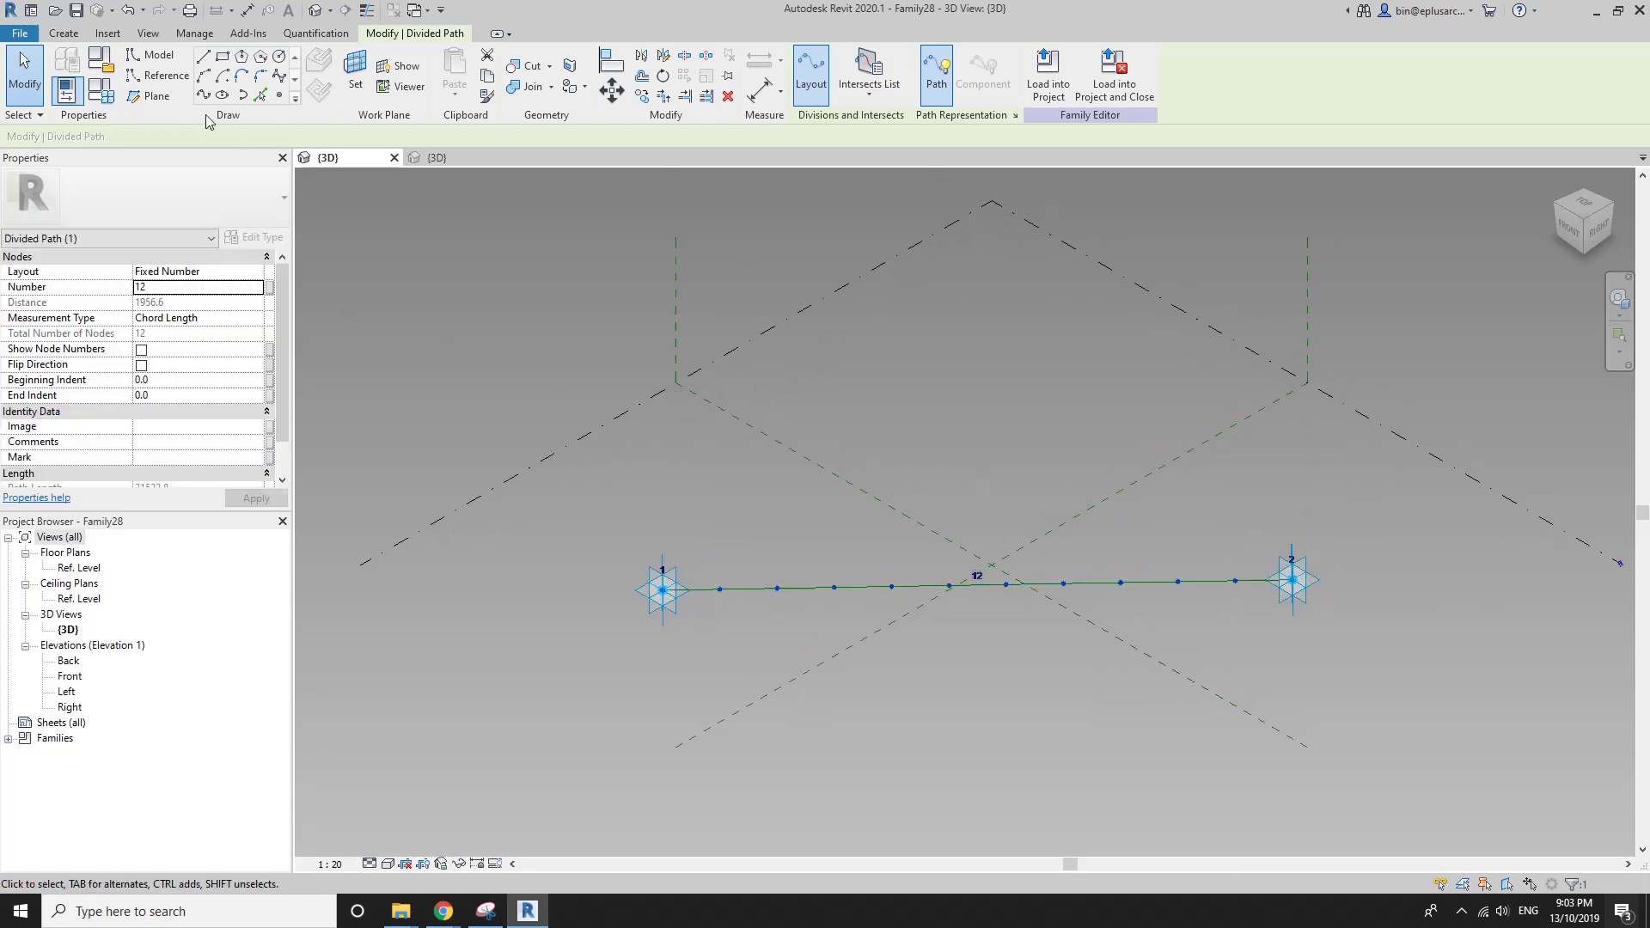
Place Family29 on the first path node, repeat it at every node, then remove the repeater.
left_click(69, 34)
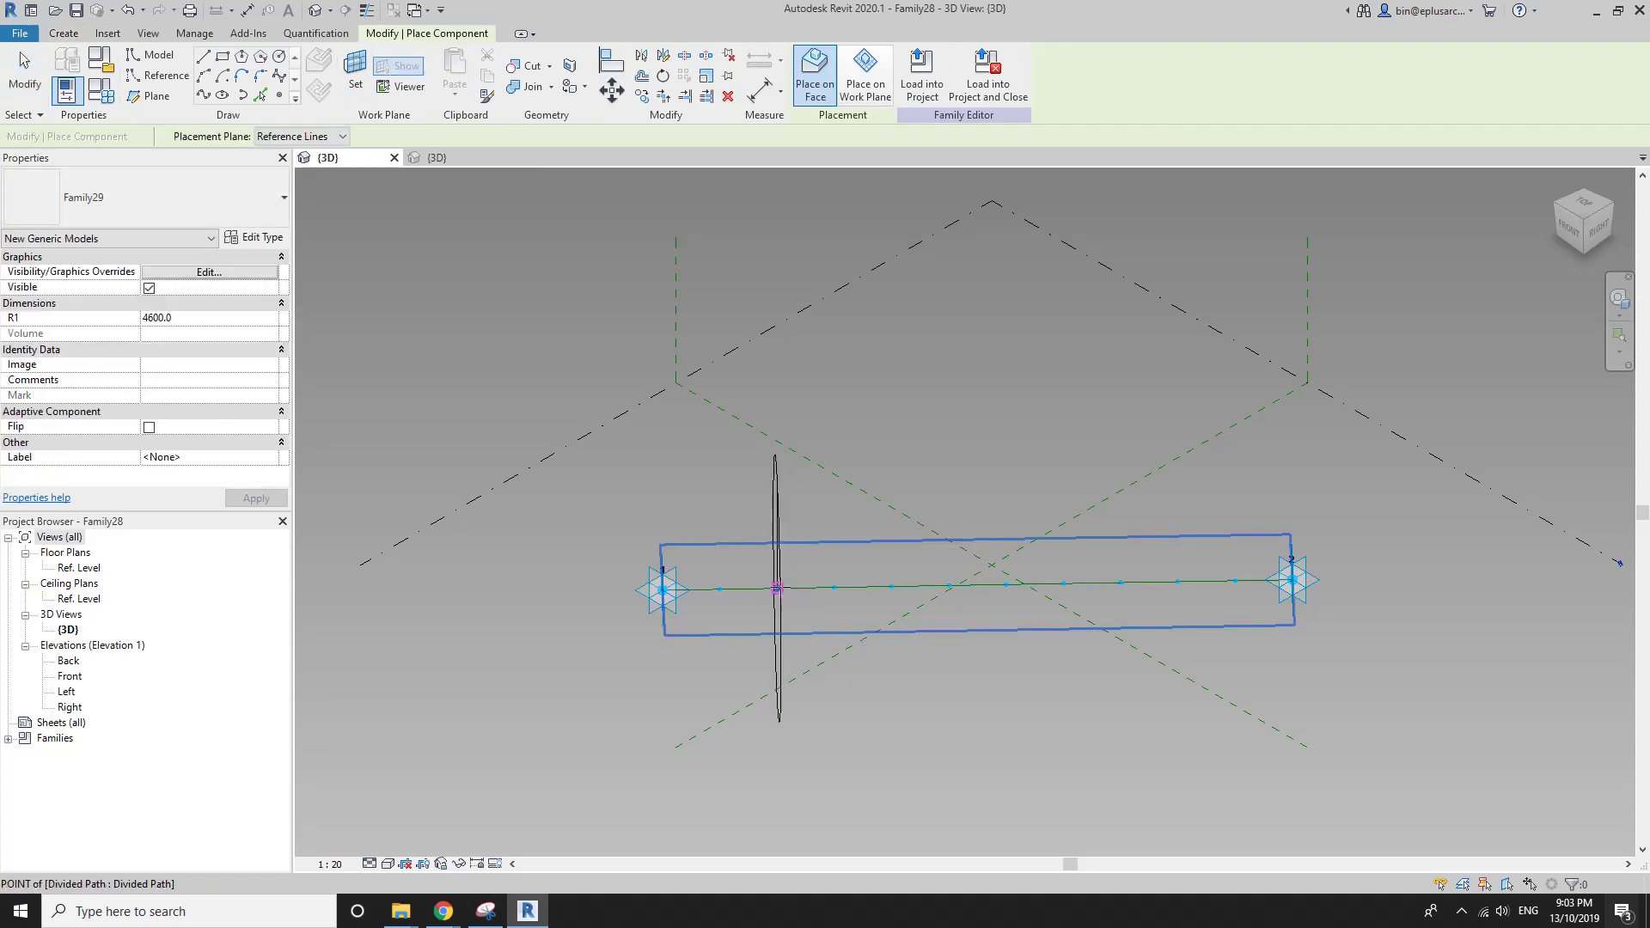
key("Escape")
left_click(772, 514)
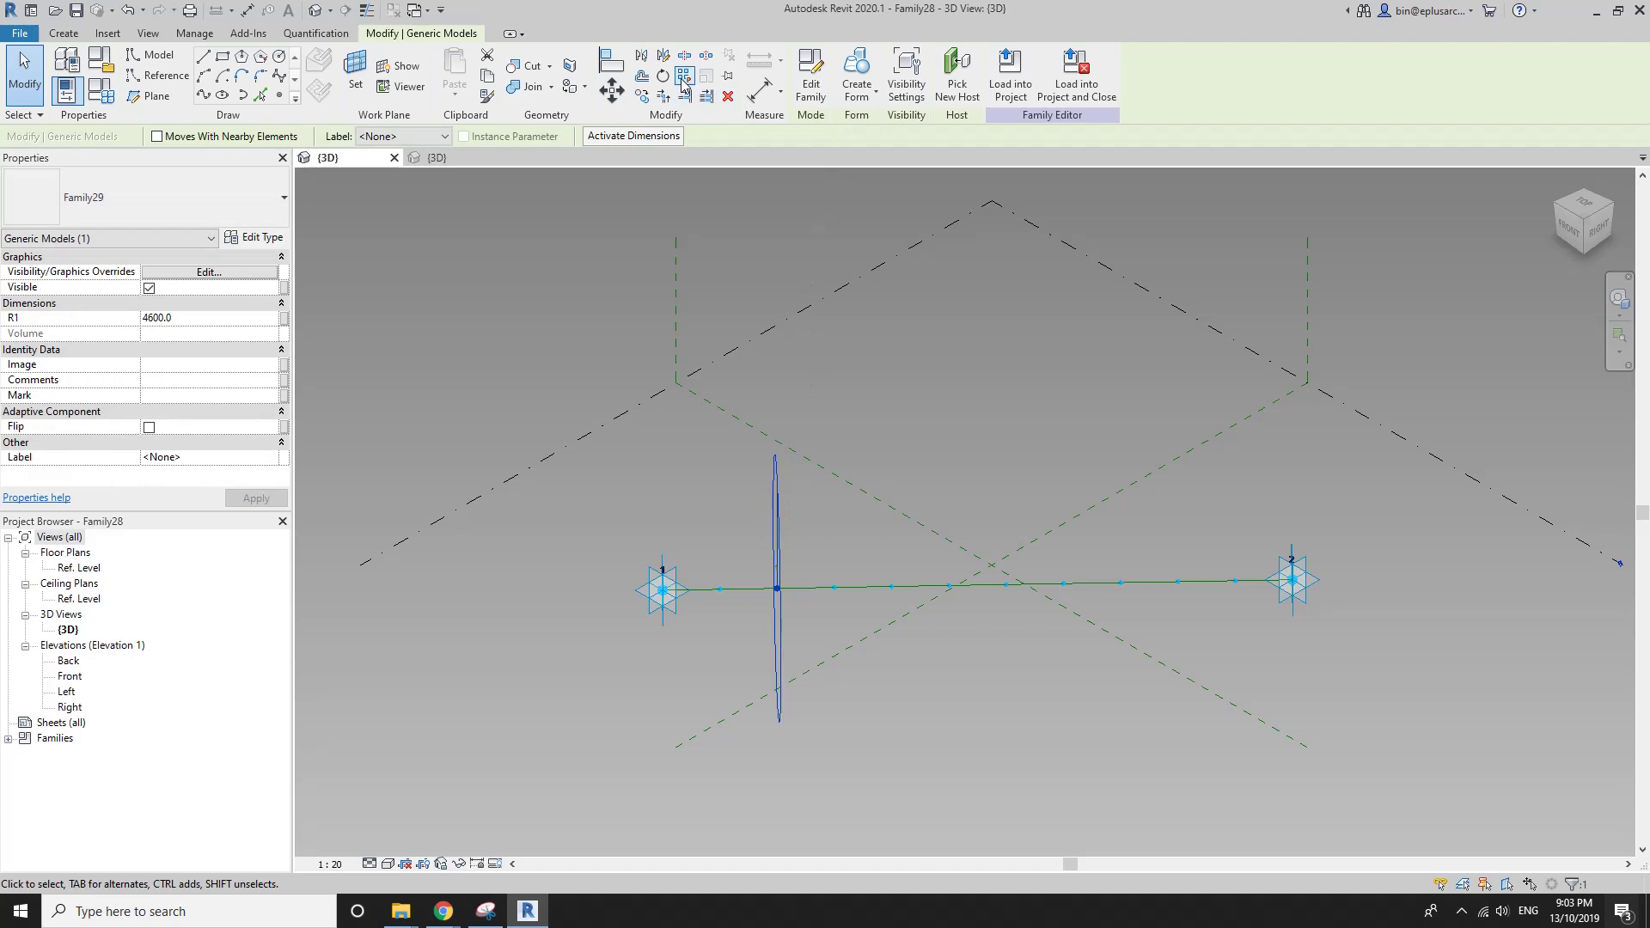
left_click(685, 79)
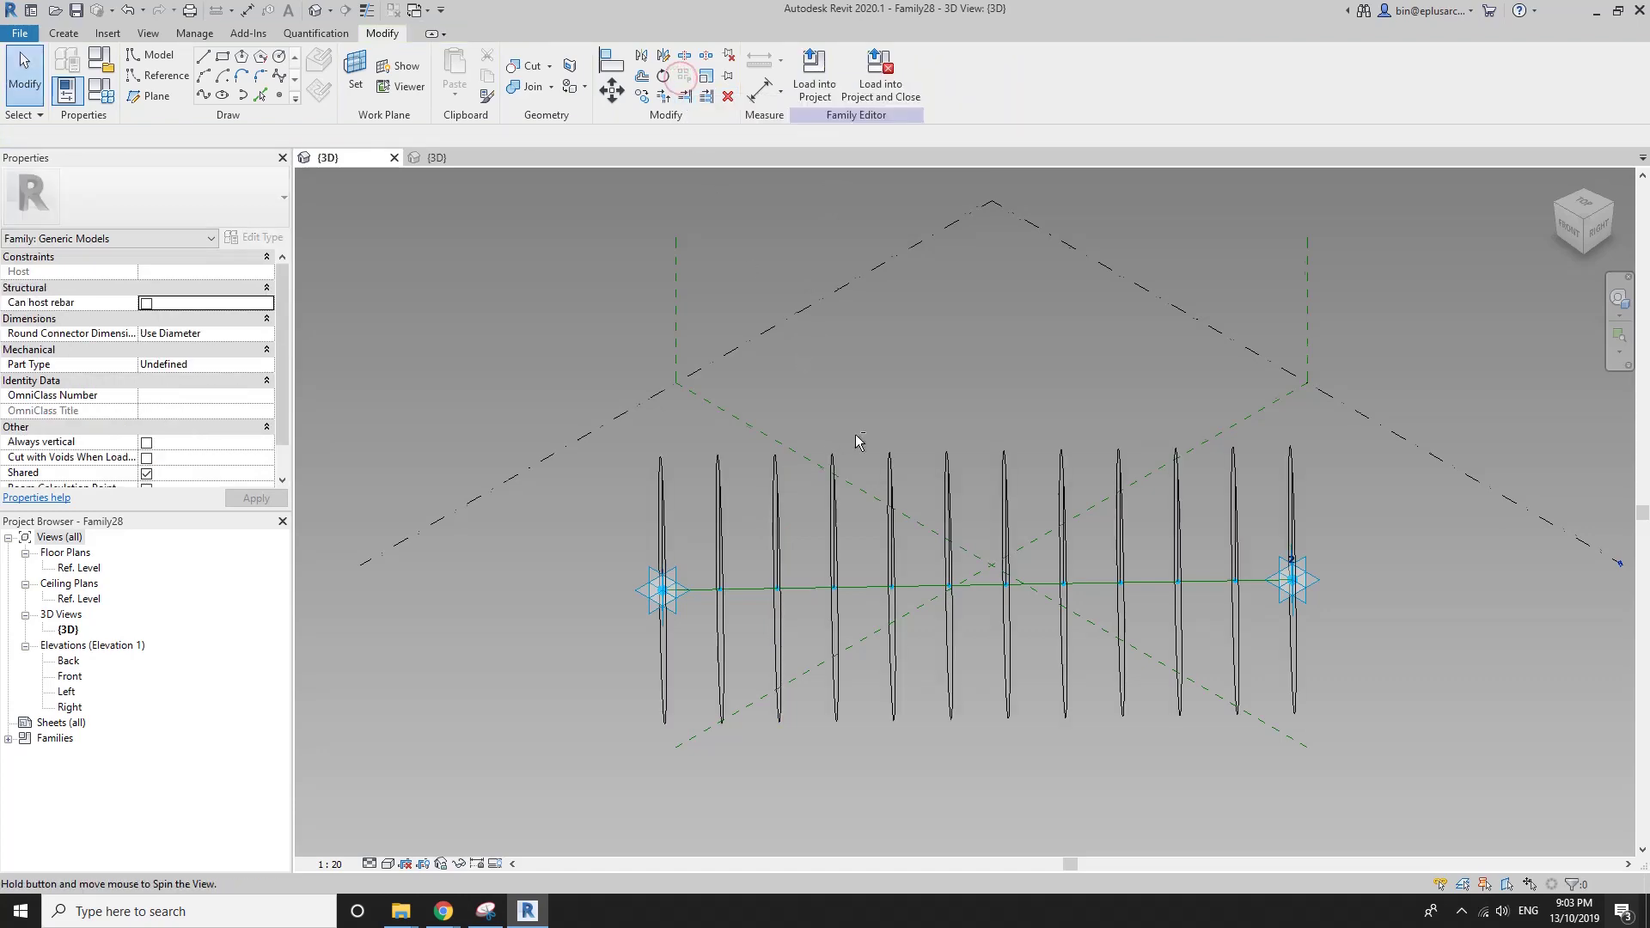
middle_click_drag(857, 441, 993, 412, "shift")
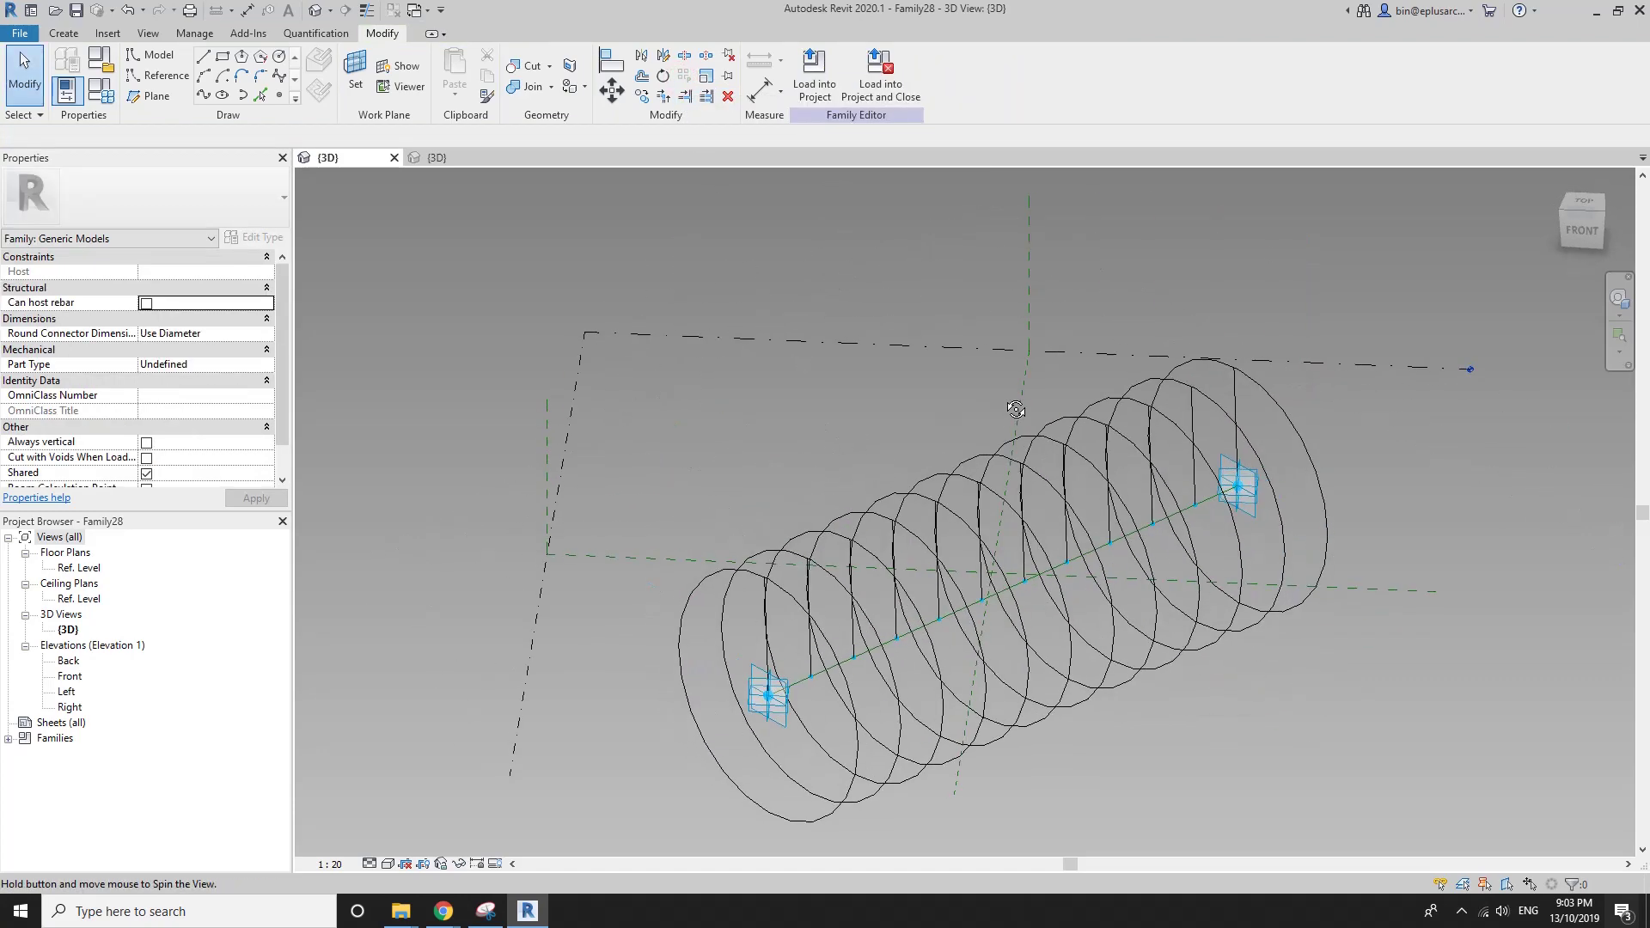
left_click(714, 566)
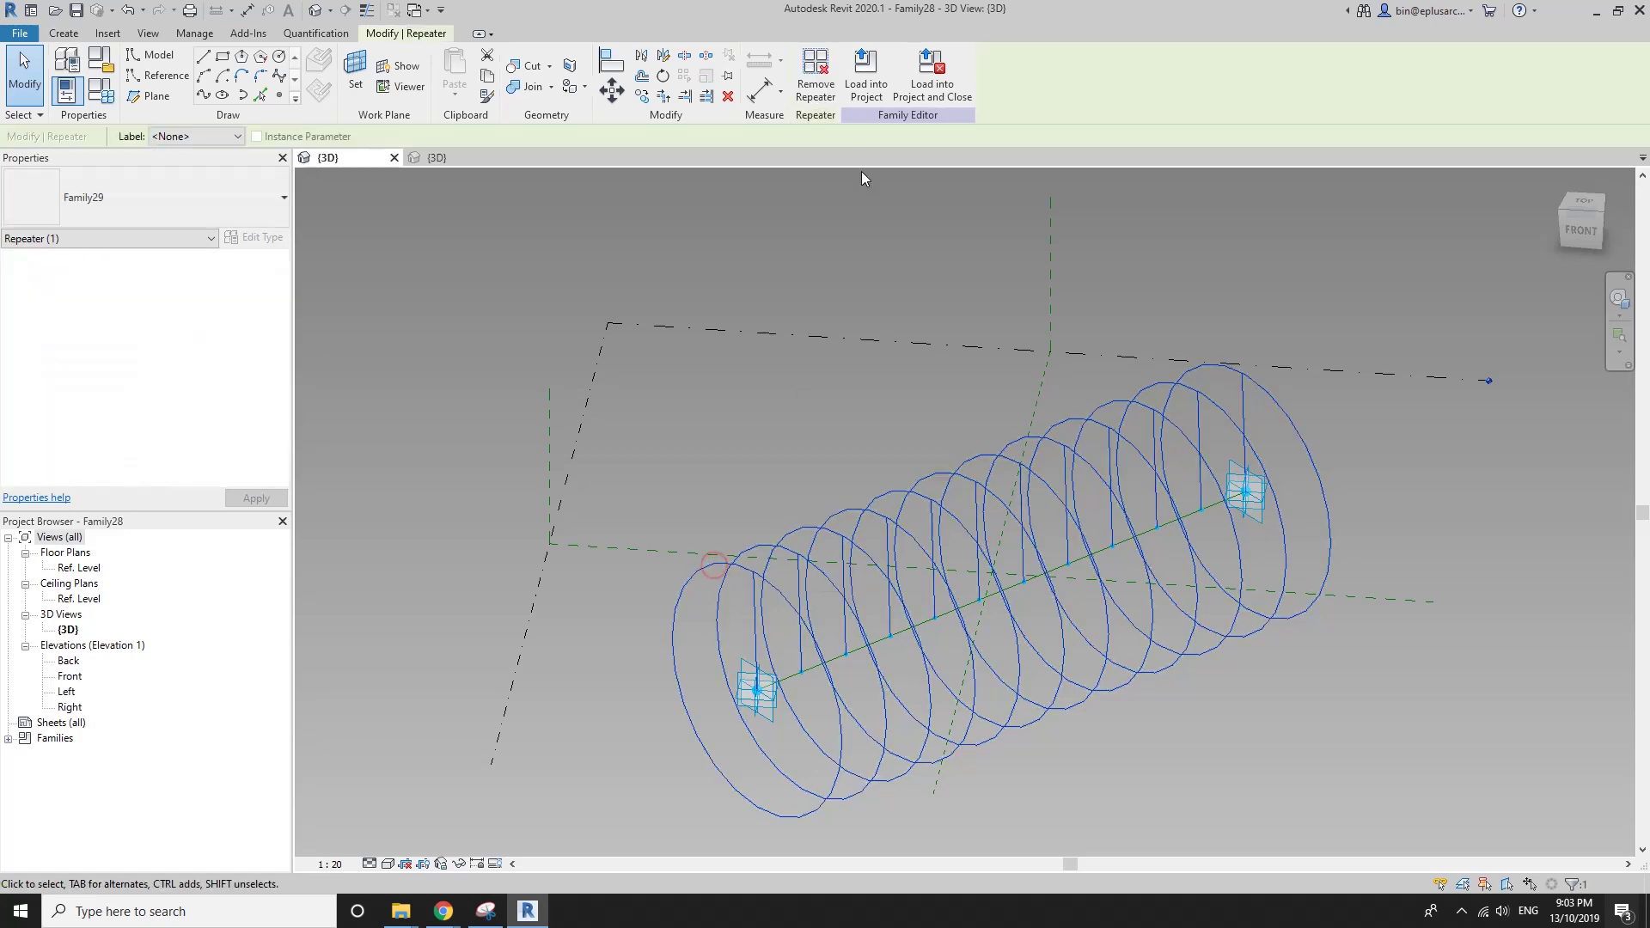
left_click(823, 88)
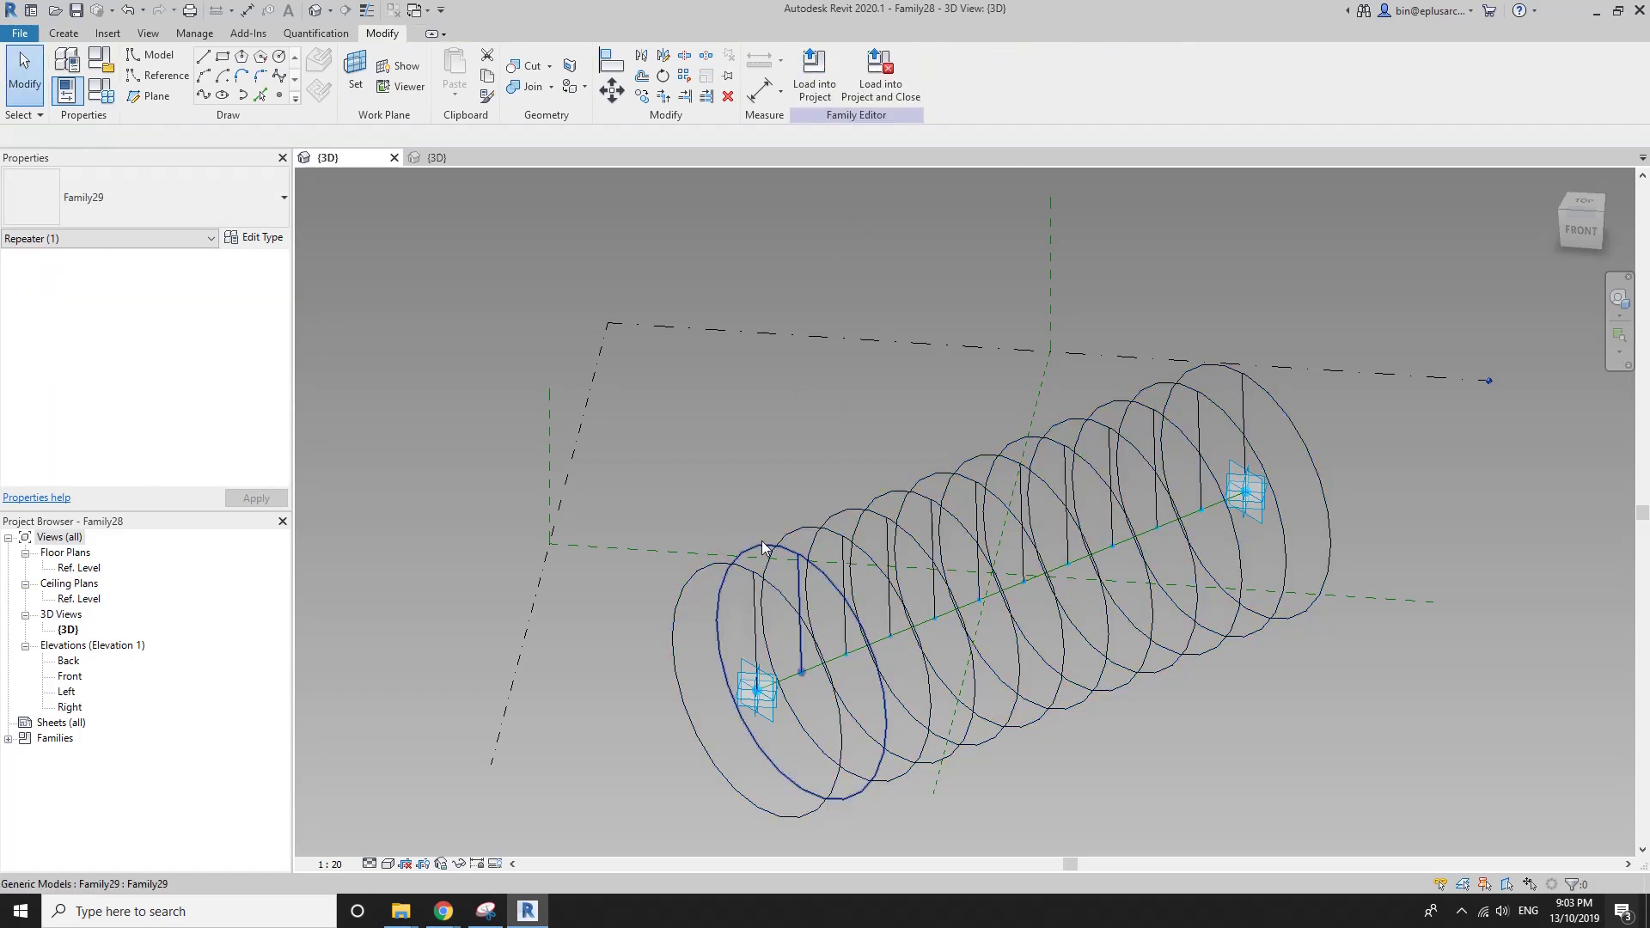
left_click(710, 564)
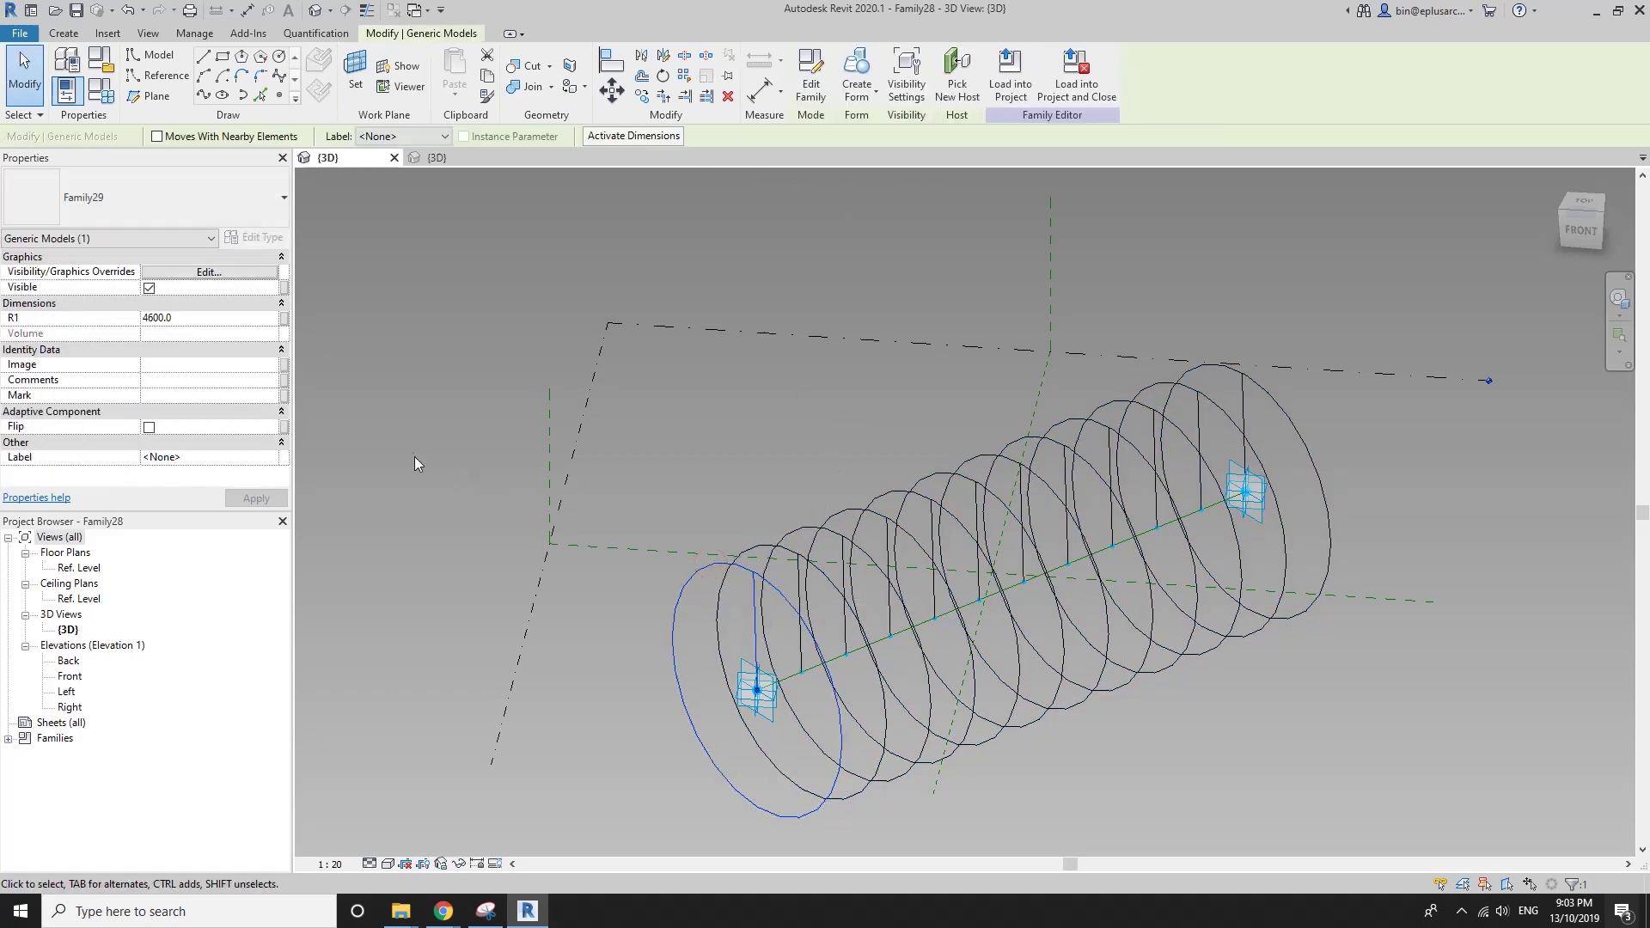
In Family29, drive the circle point's Angle with new instance parameter A and reload, overwriting.
left_click(807, 97)
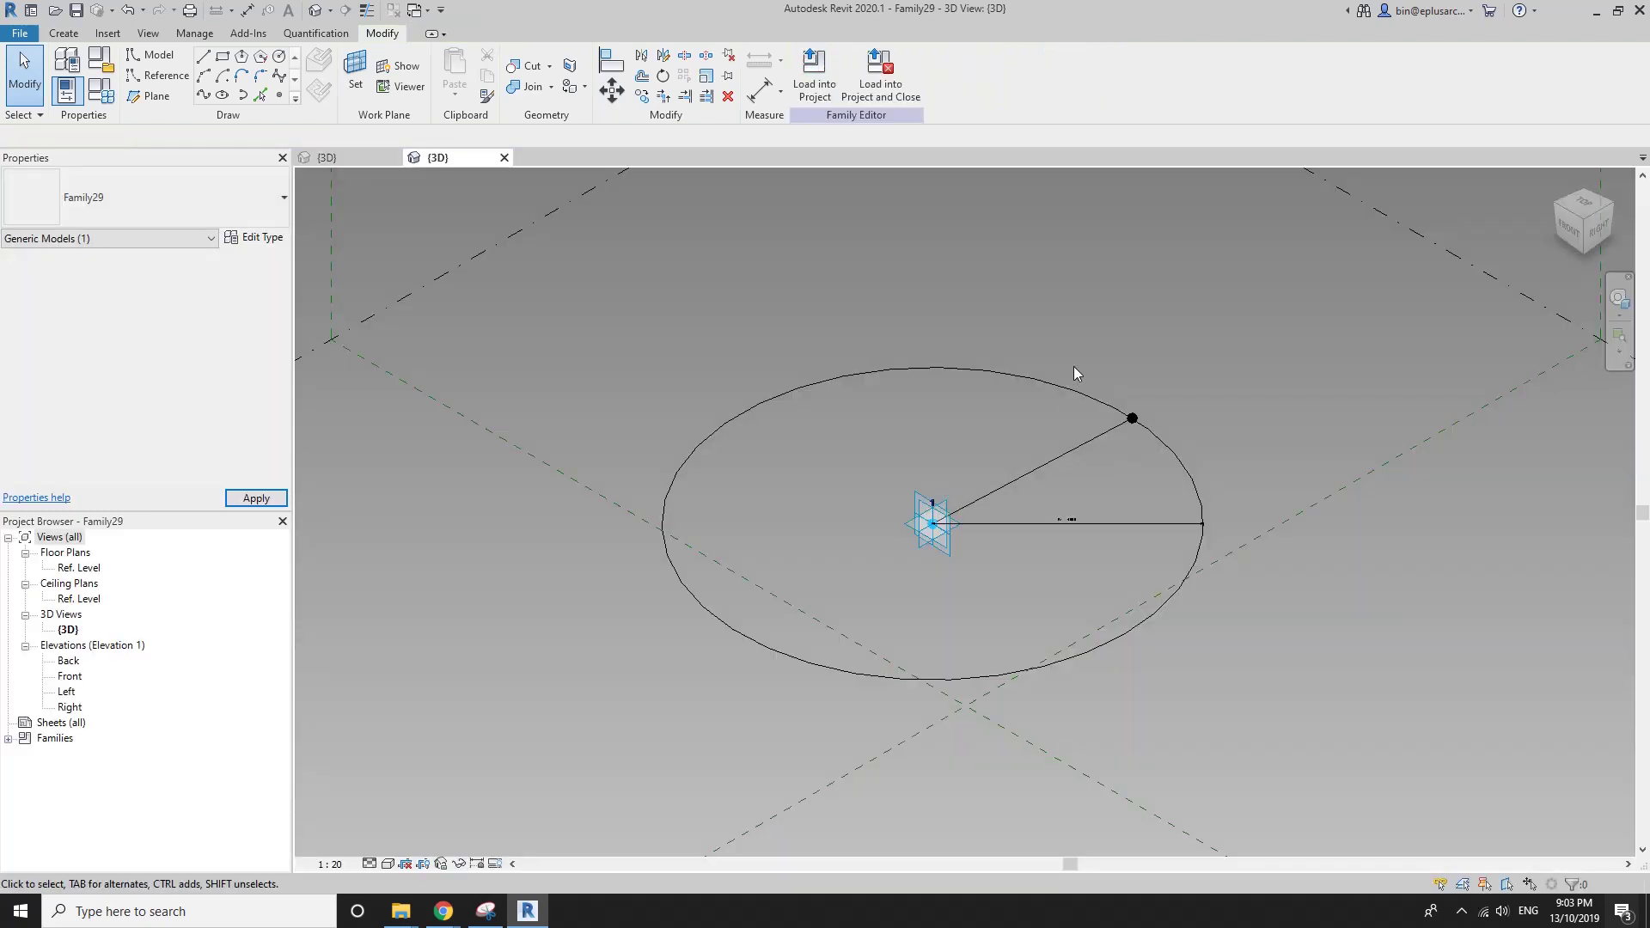
left_click(1133, 420)
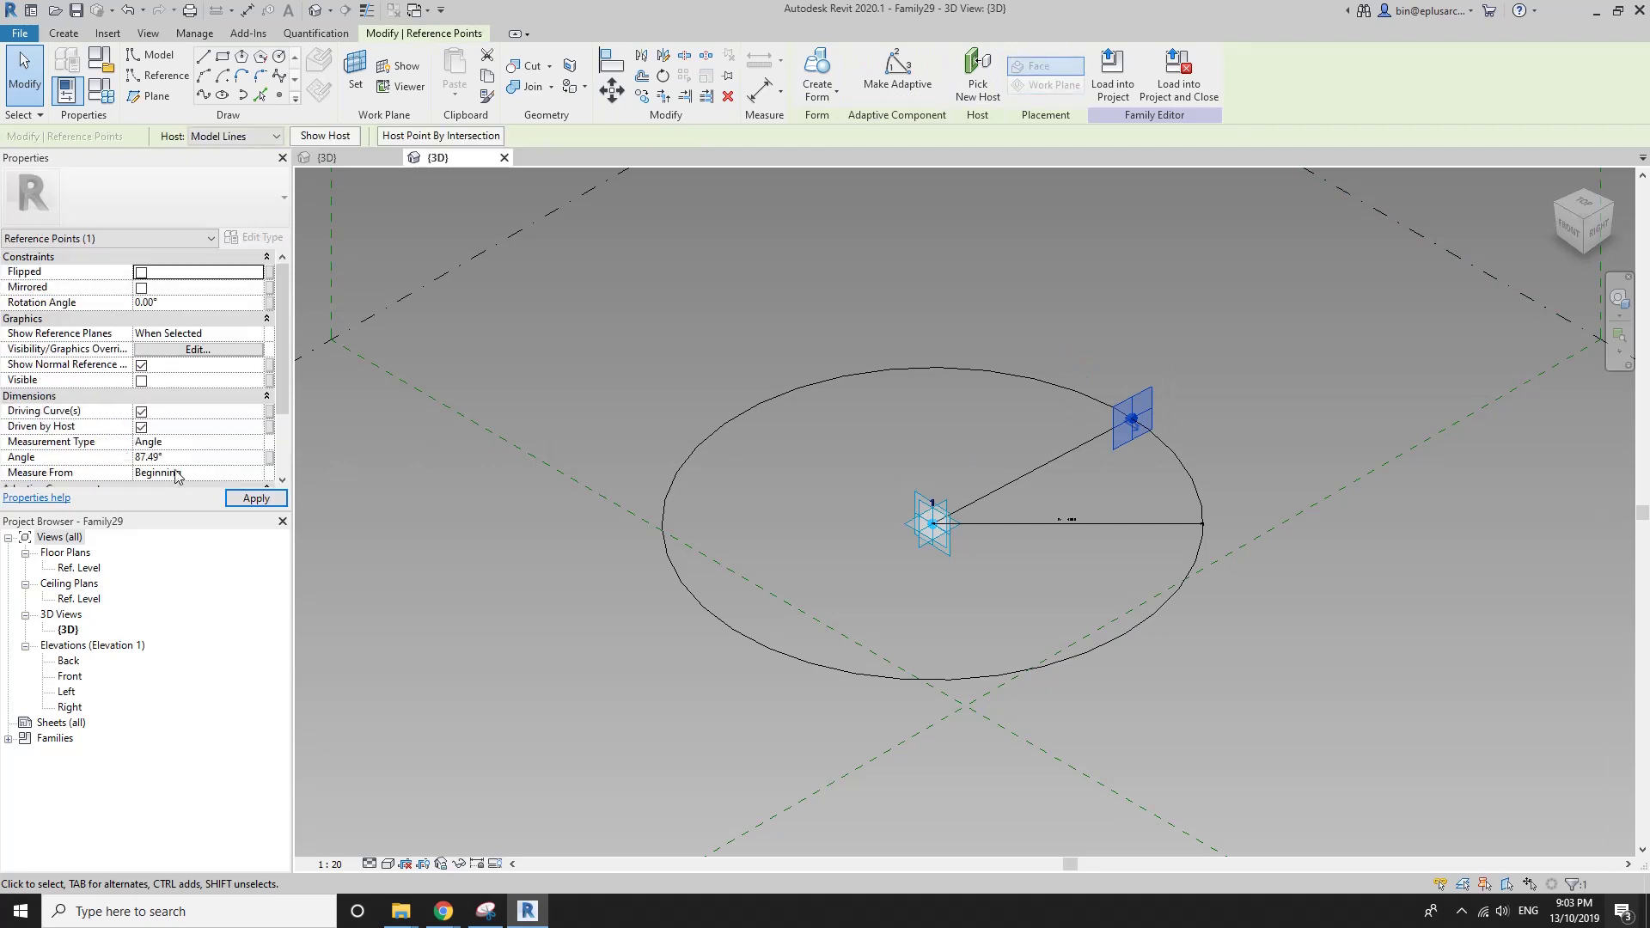
left_click(269, 458)
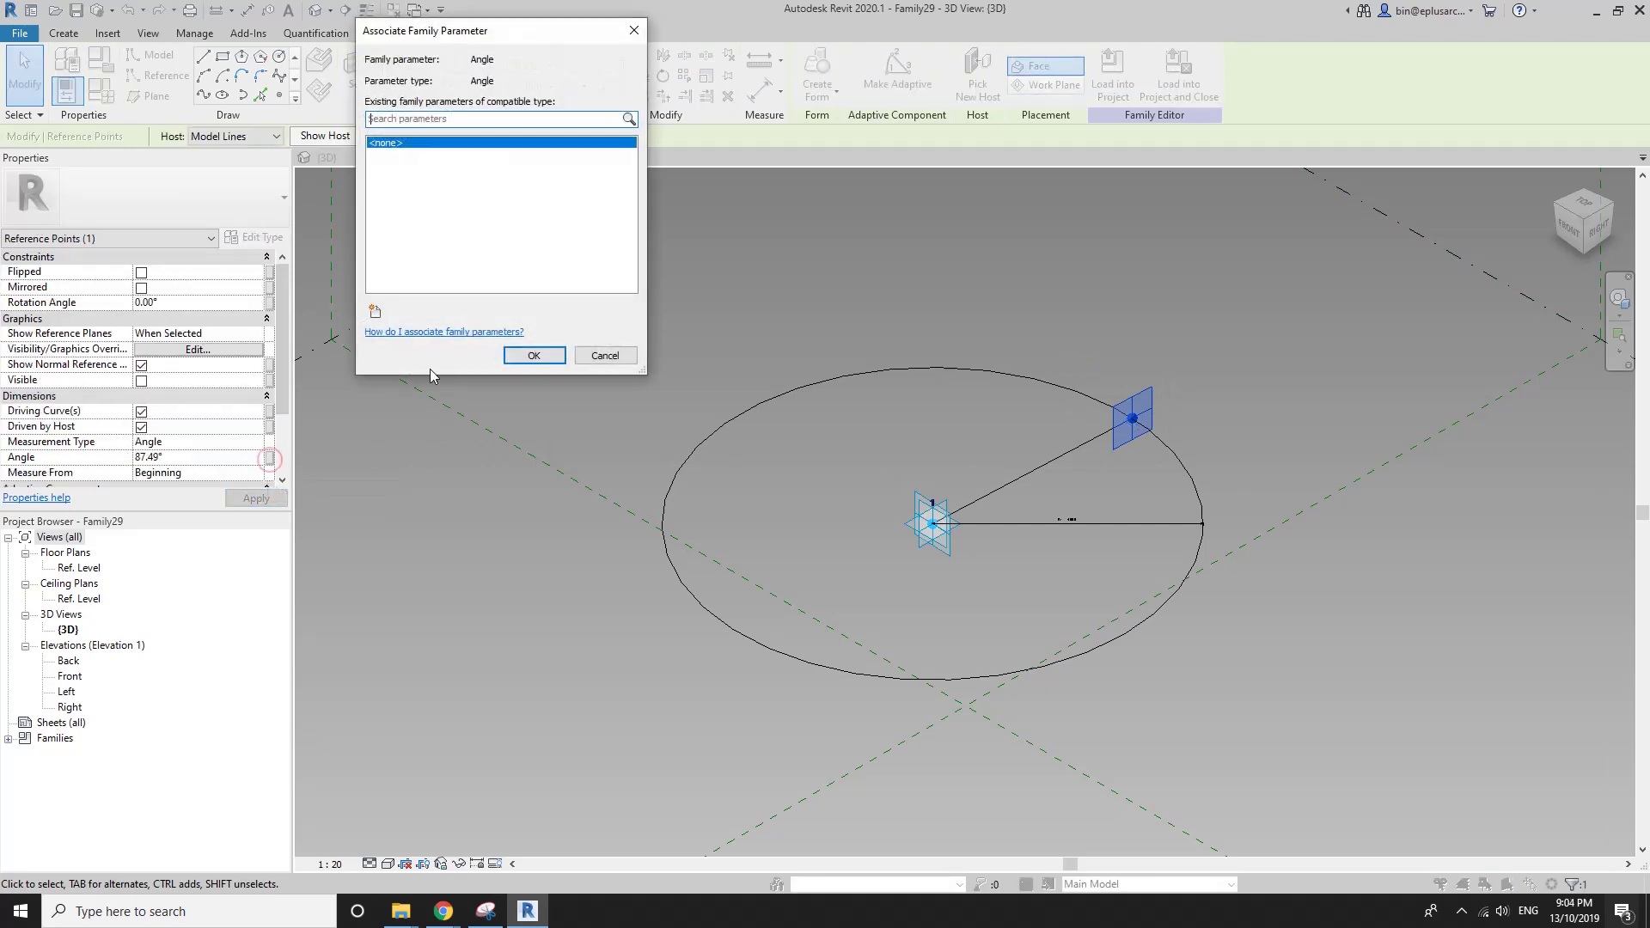
left_click(377, 312)
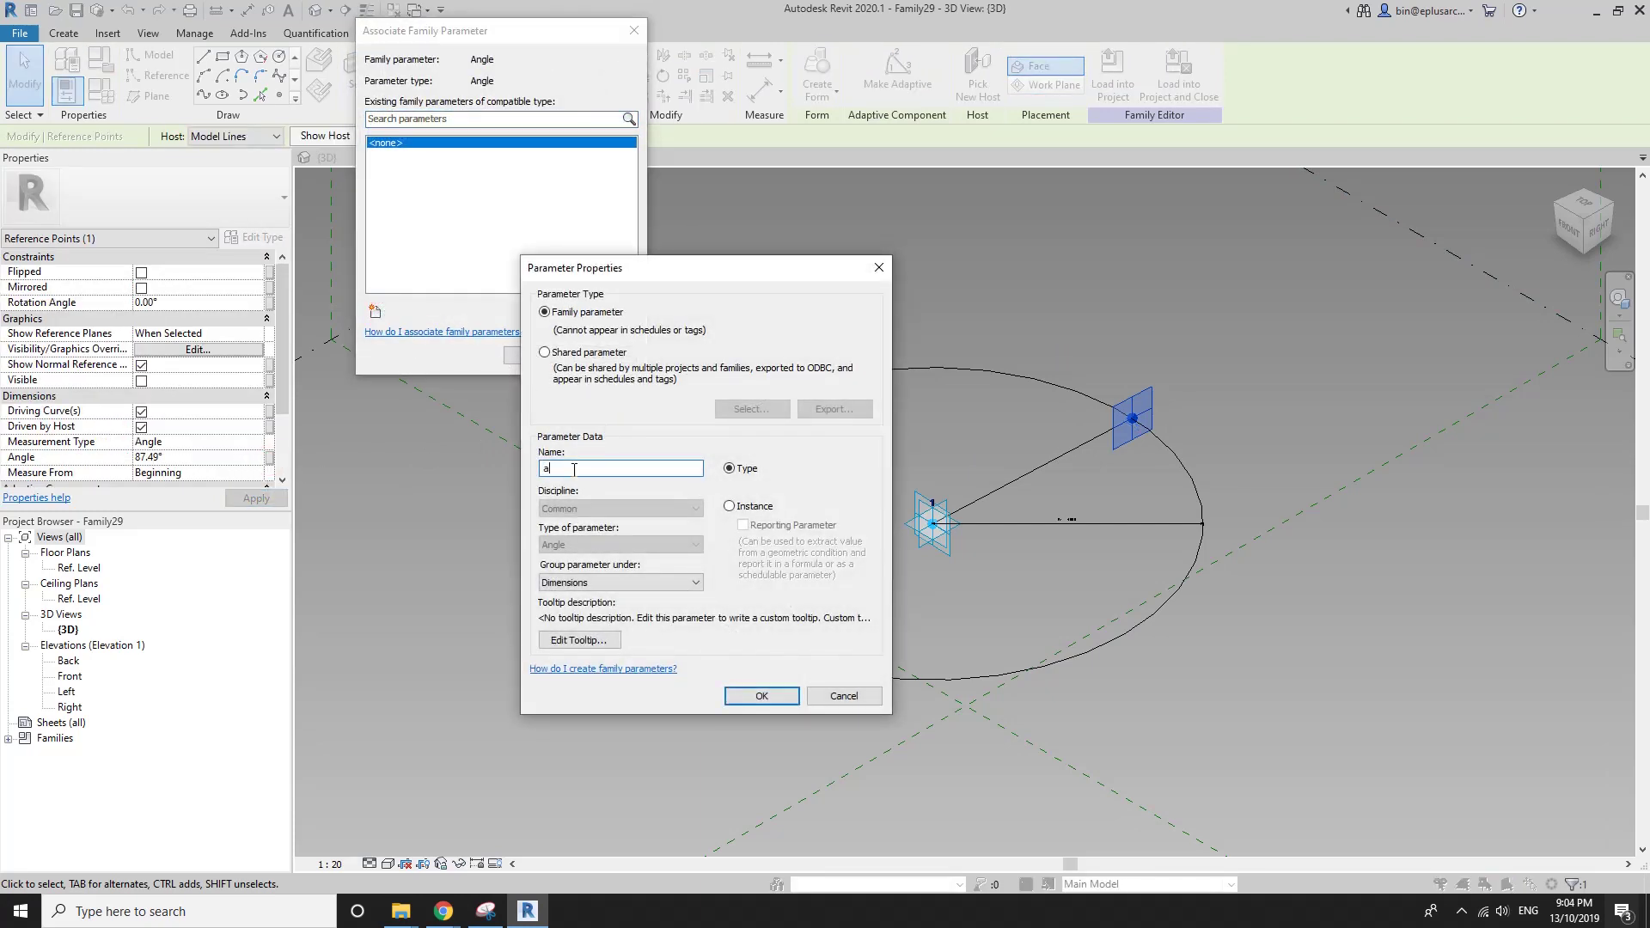
left_click(746, 695)
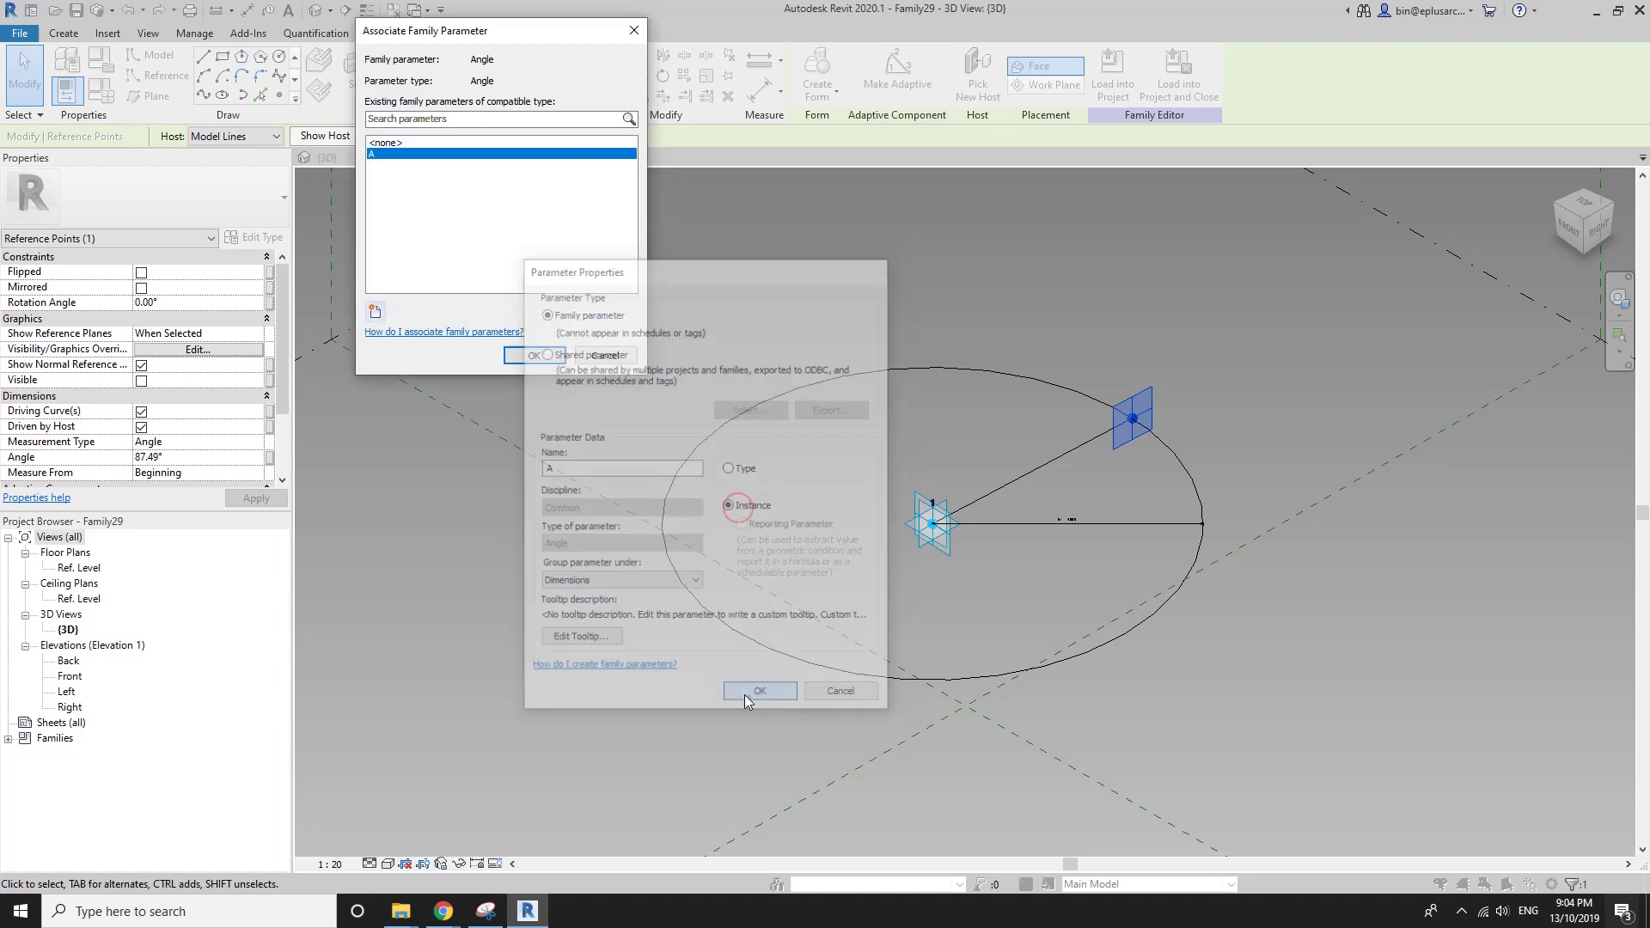
left_click(541, 359)
left_click(1113, 73)
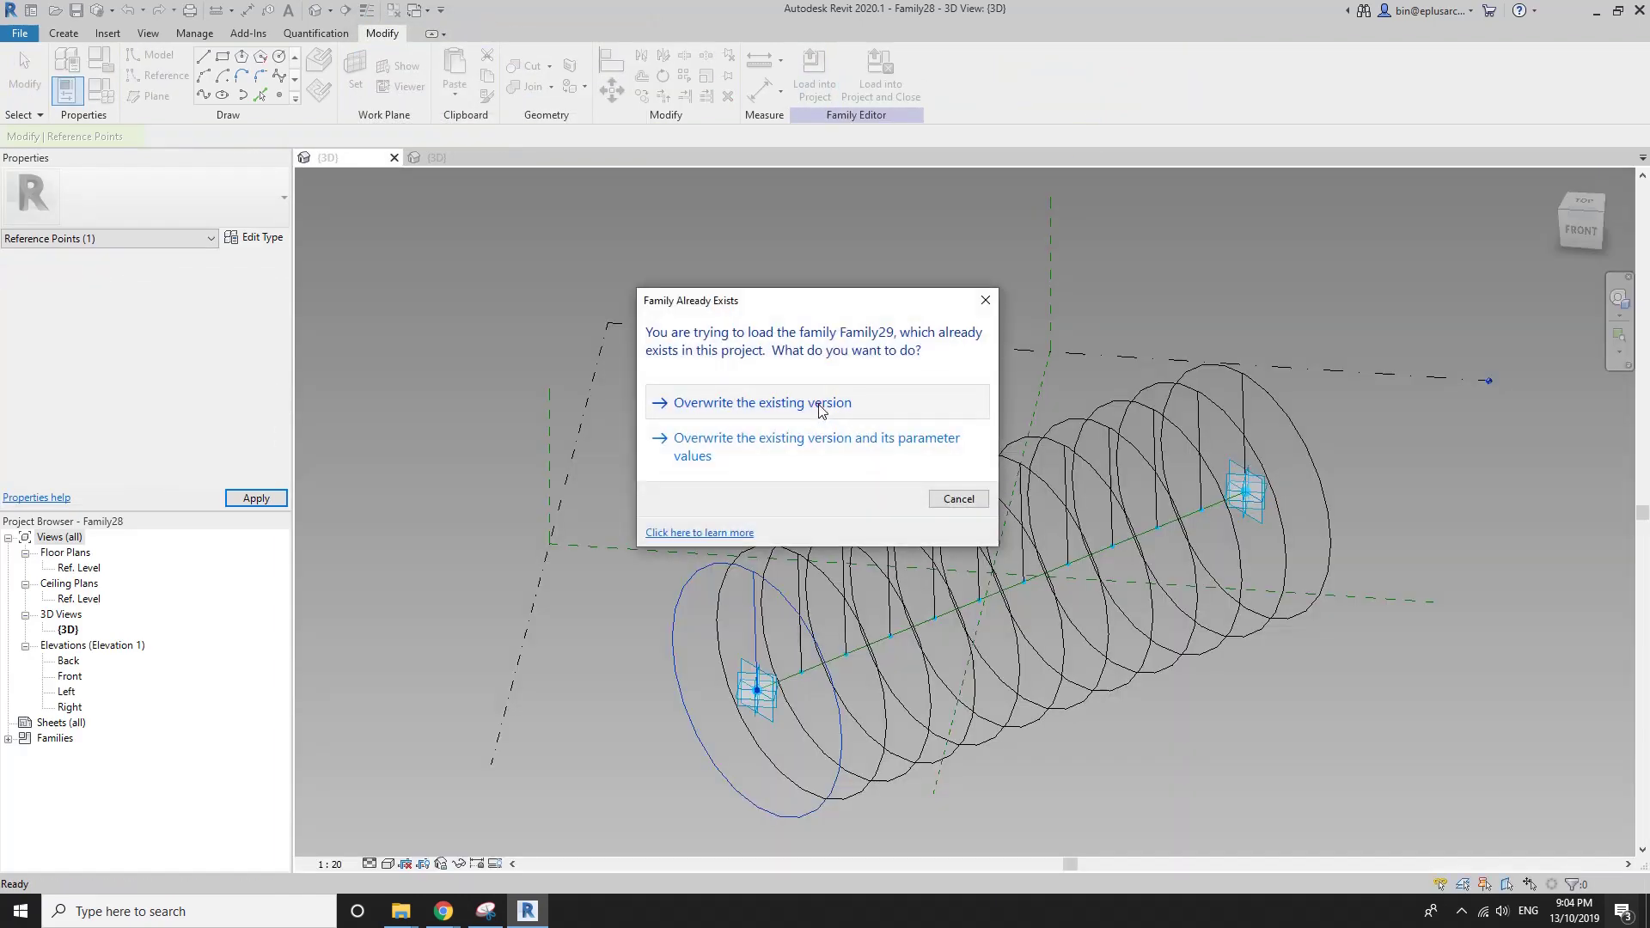
left_click(822, 409)
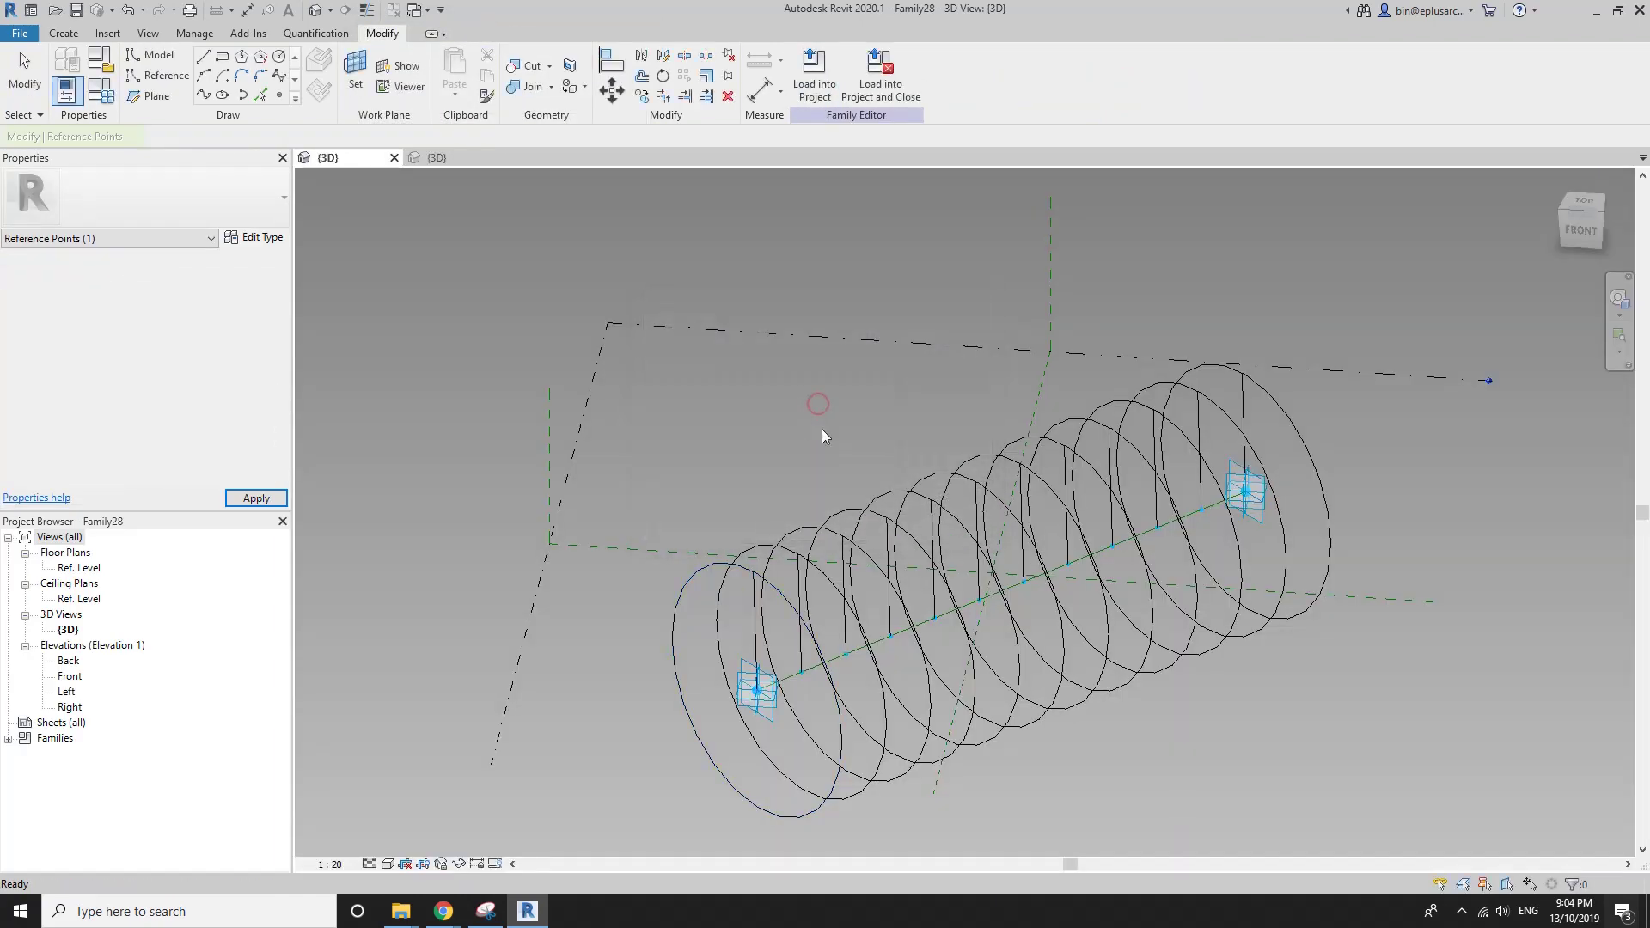
Set the first ring's parameter A to 30° and orbit to inspect the rings and radial lines.
left_click(753, 607)
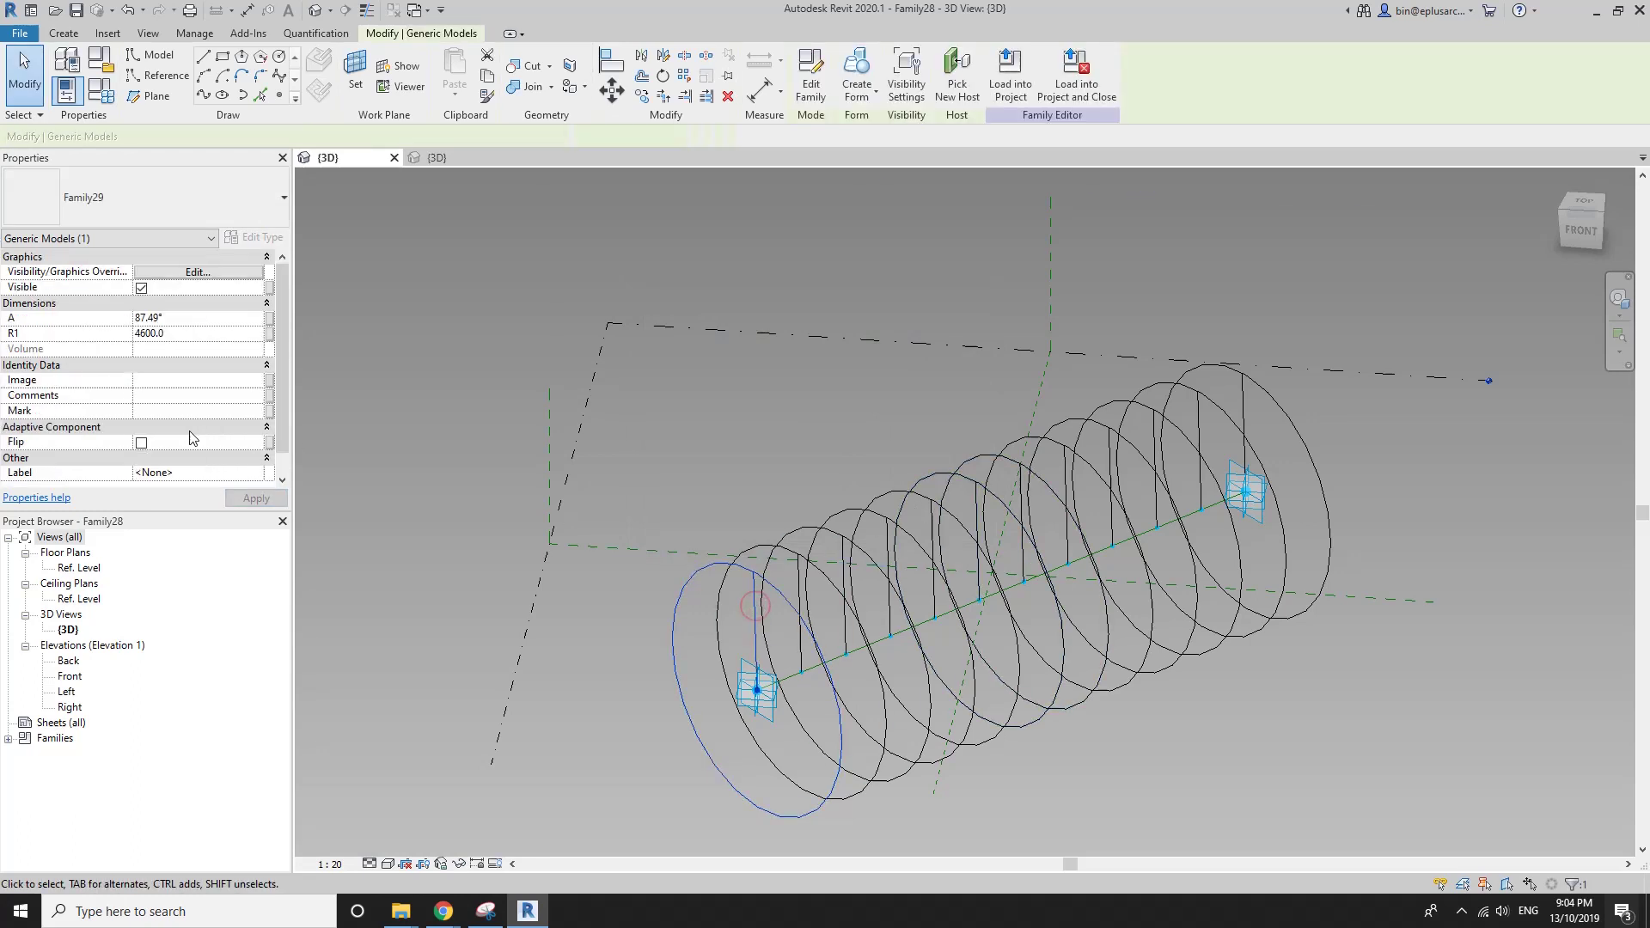
left_click(201, 318)
type("0")
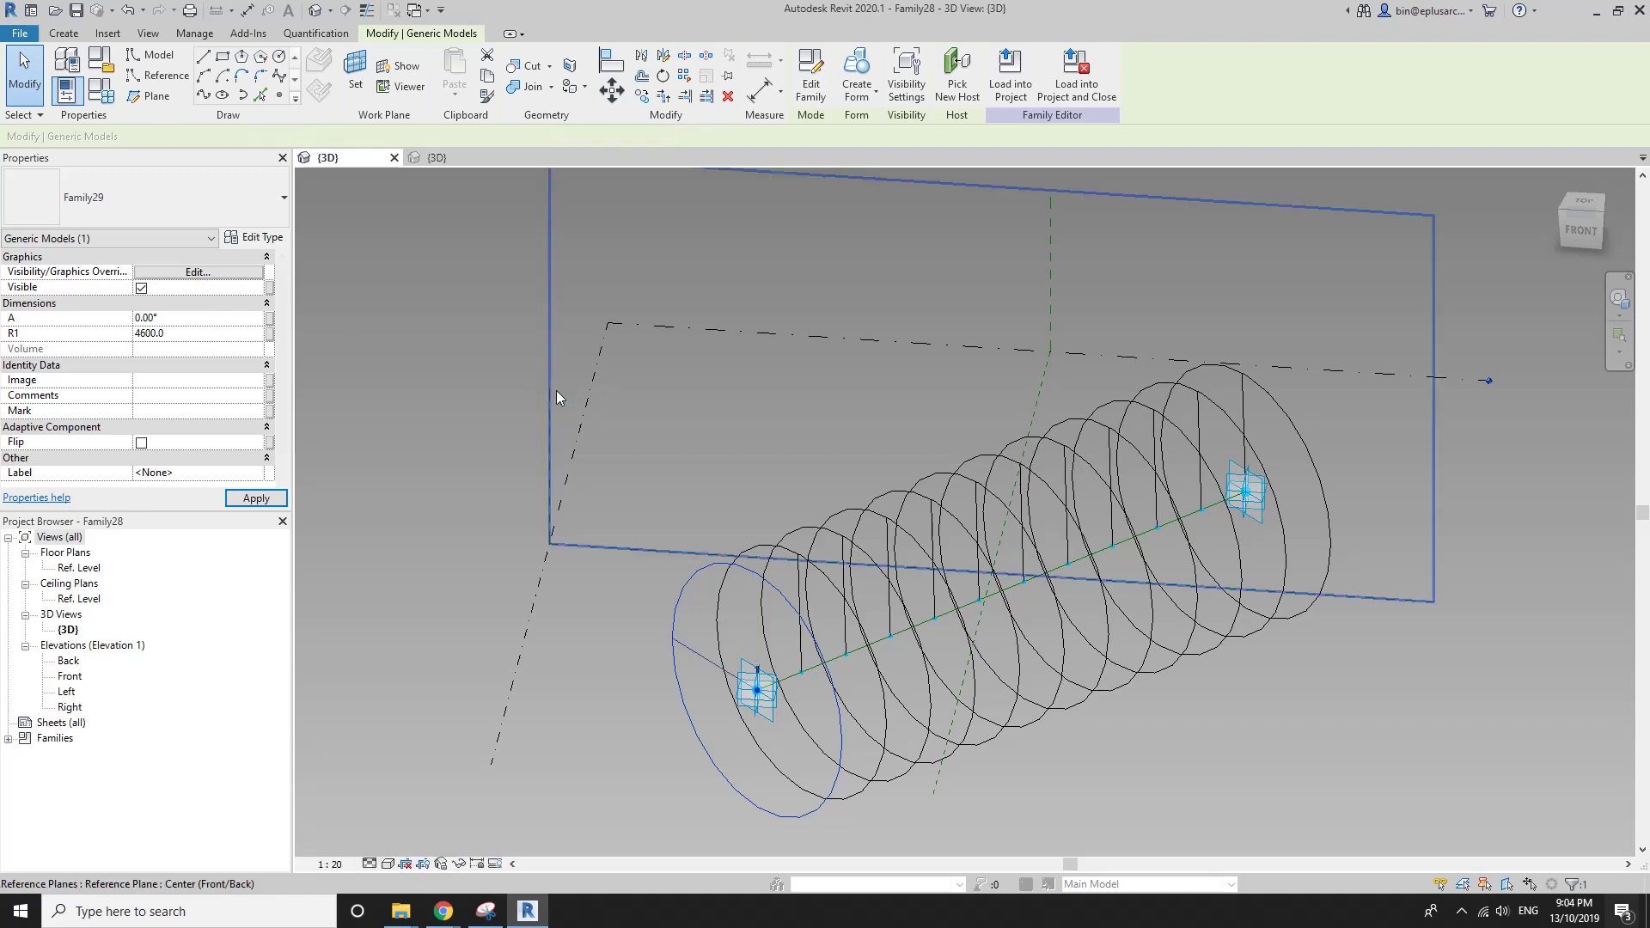
left_click(793, 570)
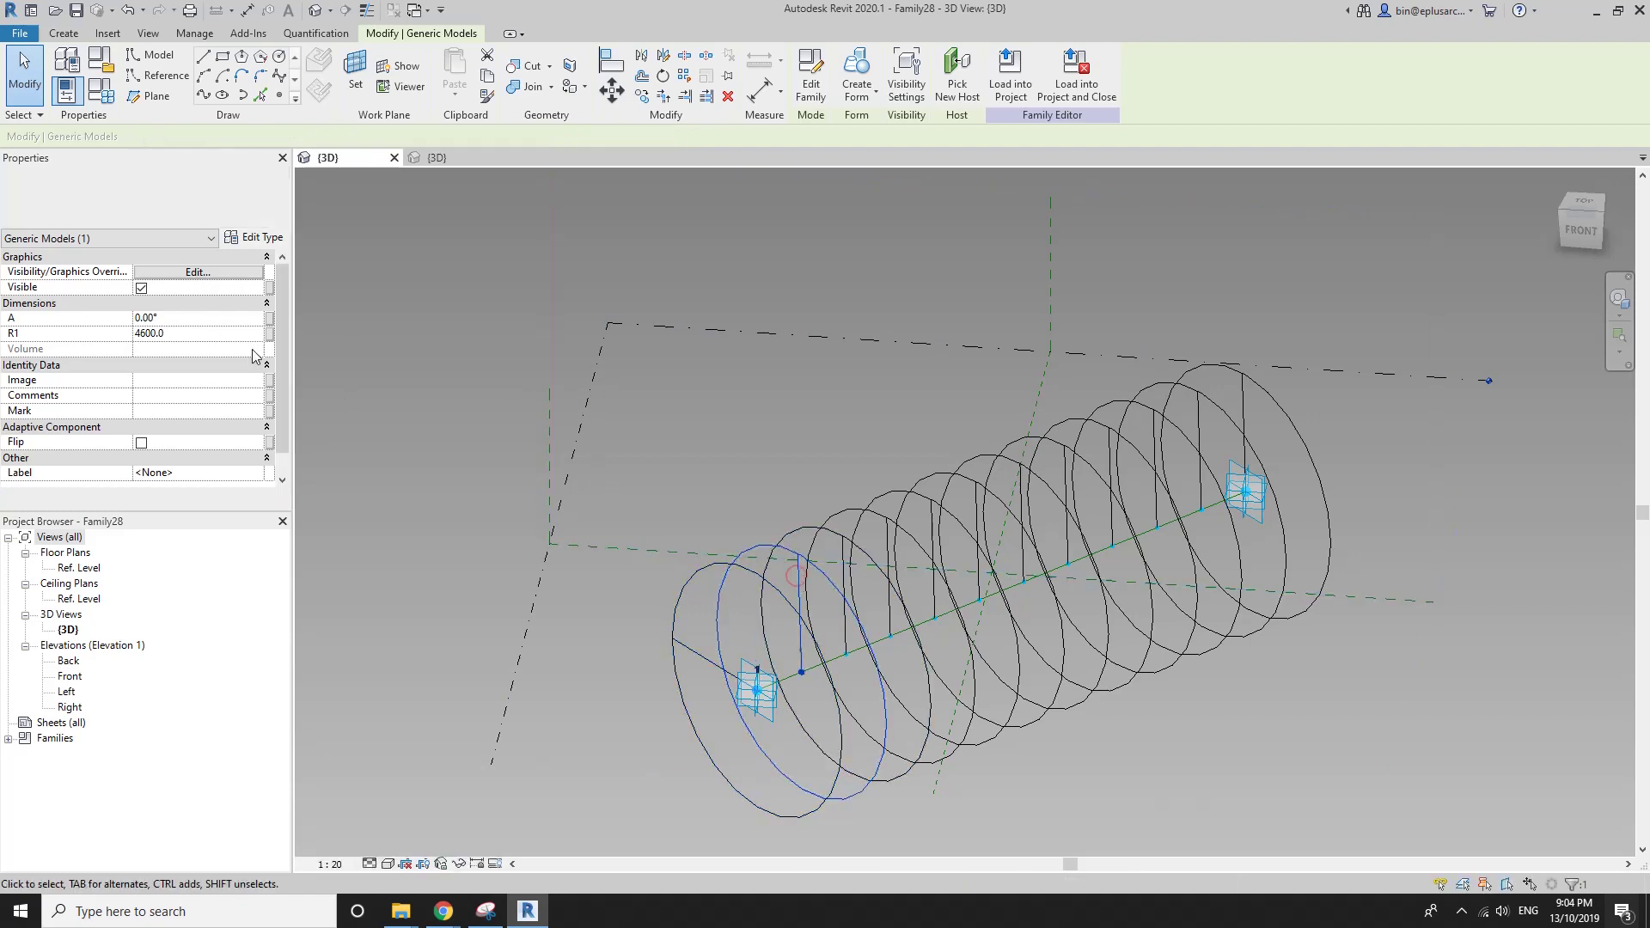
left_click(209, 320)
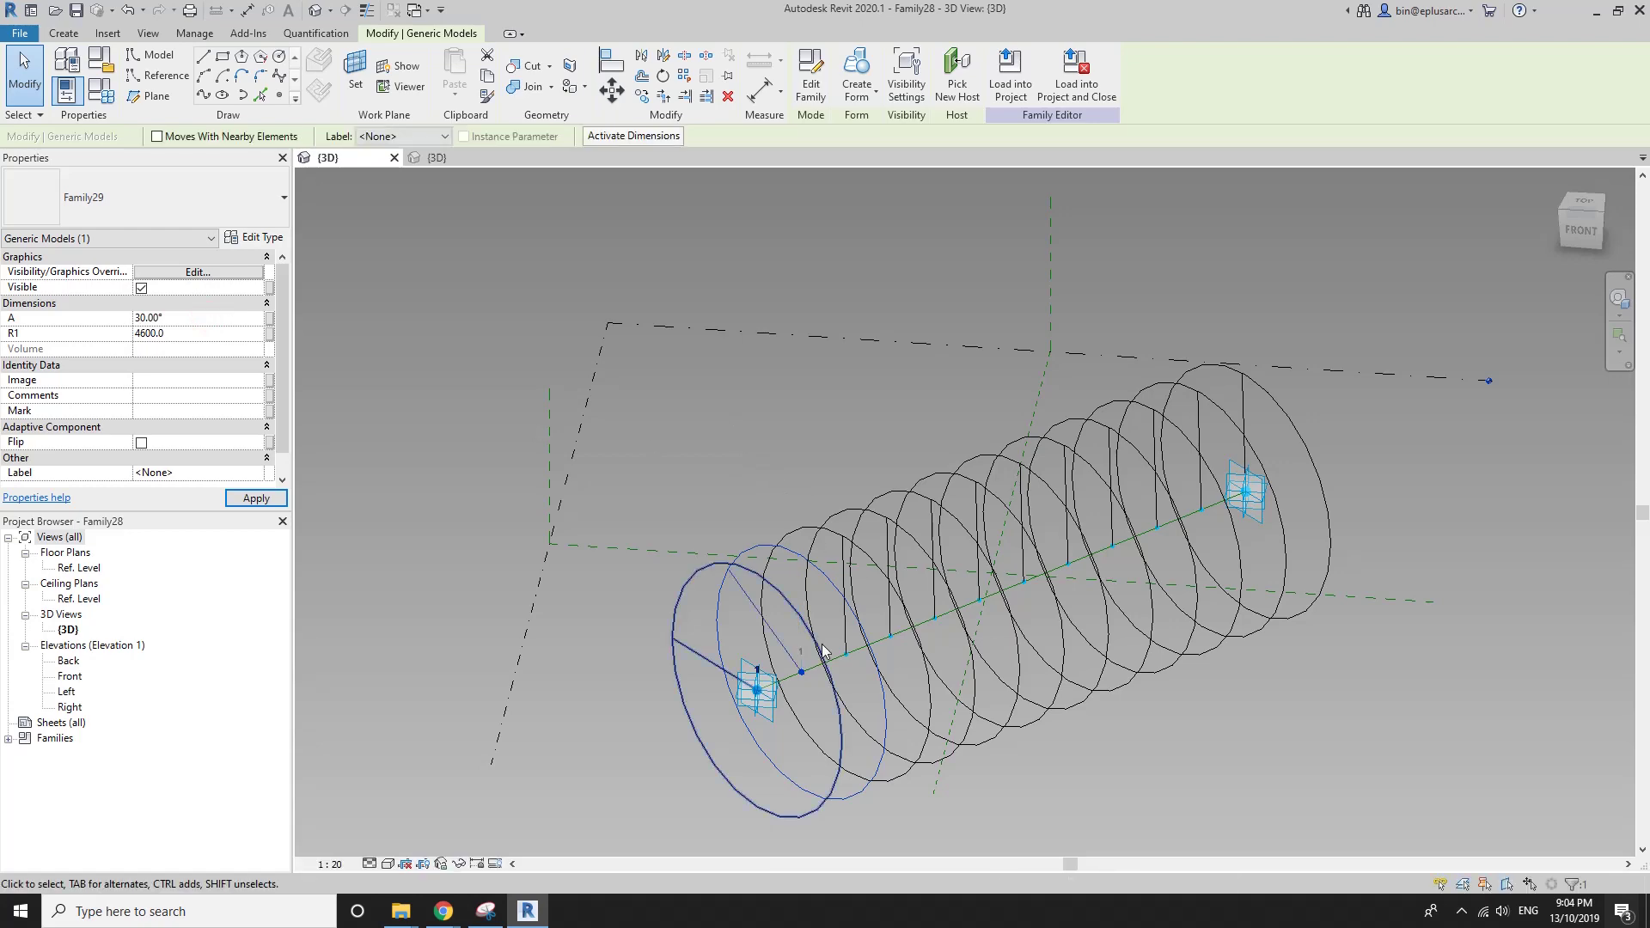
left_click(700, 674)
middle_click_drag(978, 619, 798, 524, "shift")
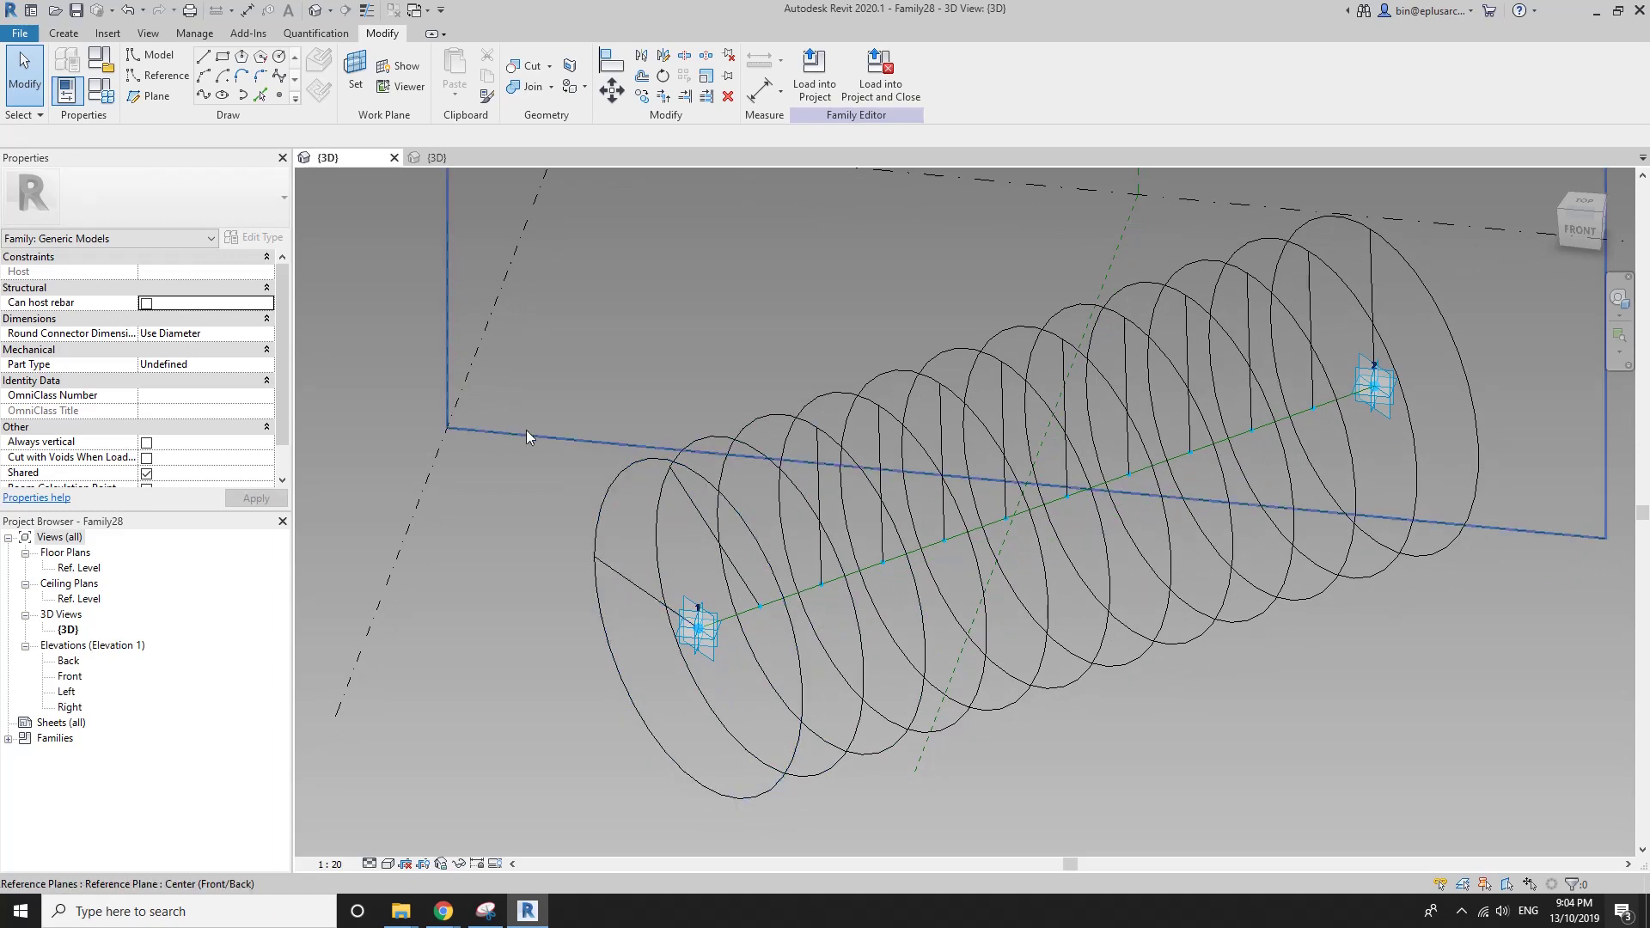
middle_click_drag(526, 430, 430, 275, "shift")
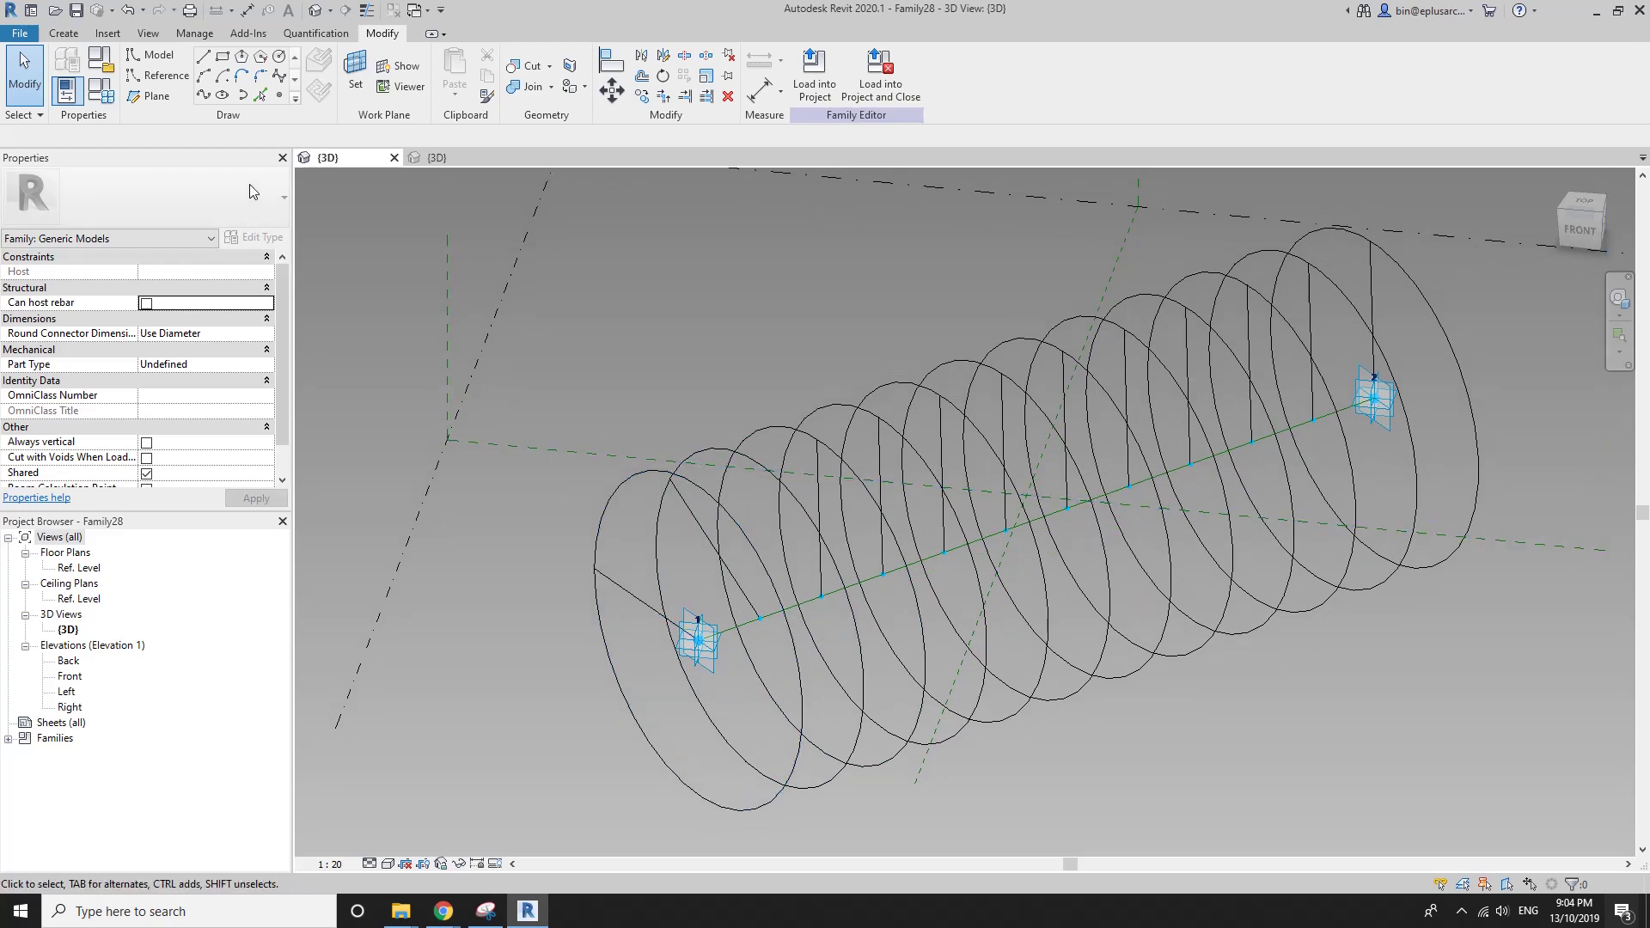
Place reference points on the first five rings' radial lines.
left_click(280, 96)
scroll(616, 533, "up", 2)
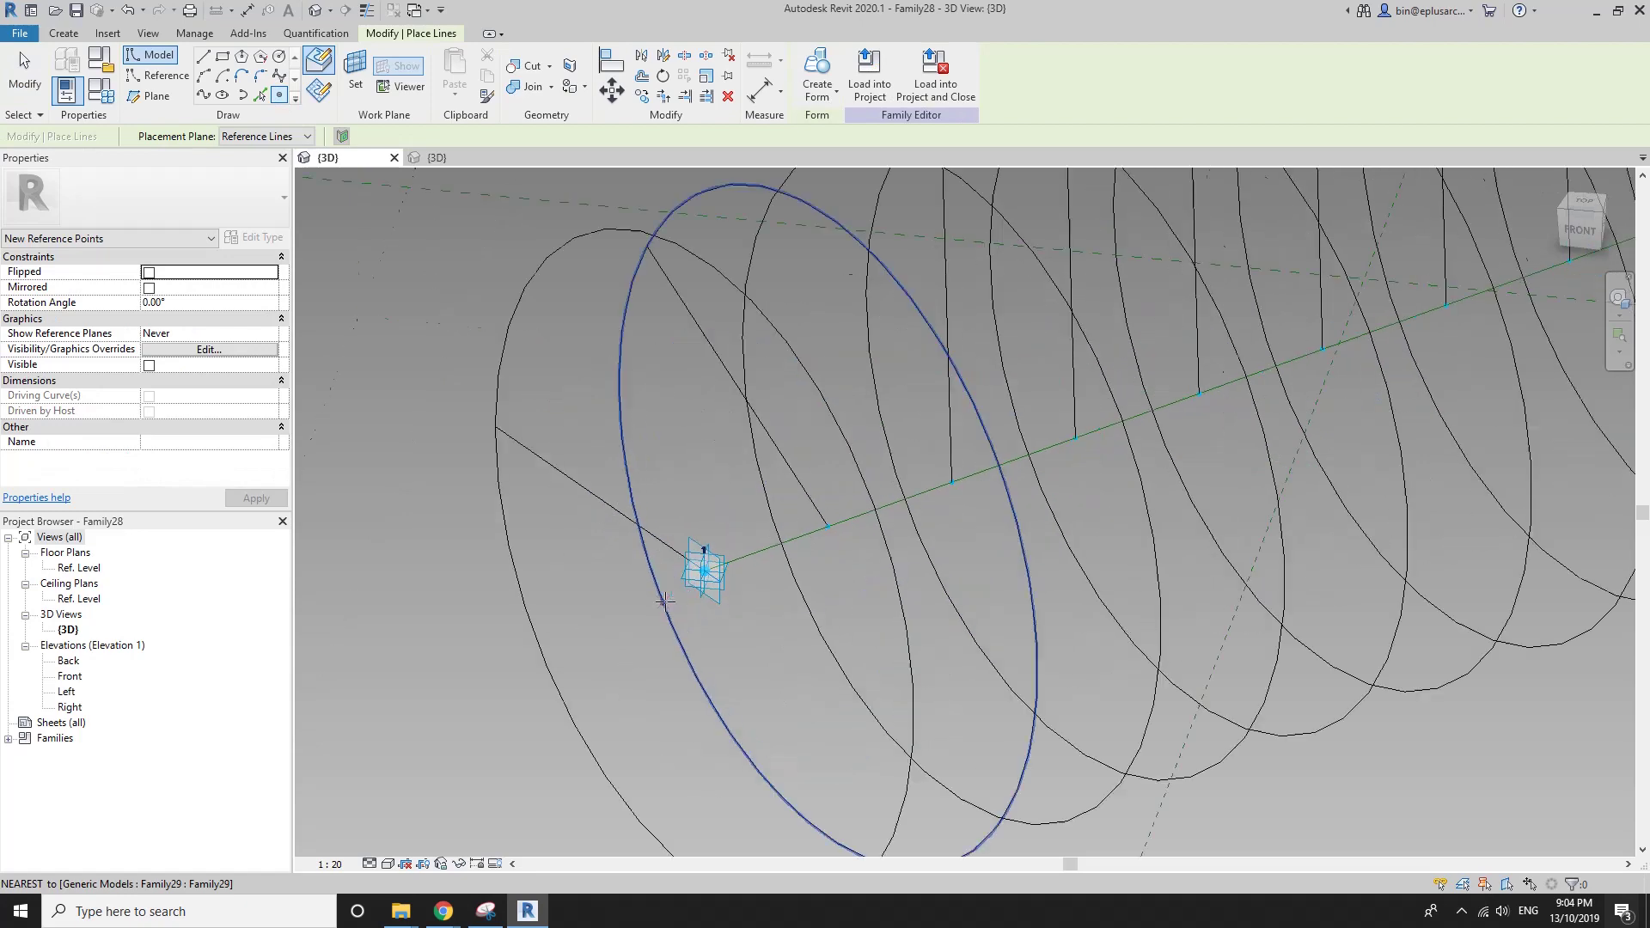
left_click(545, 461)
left_click(802, 486)
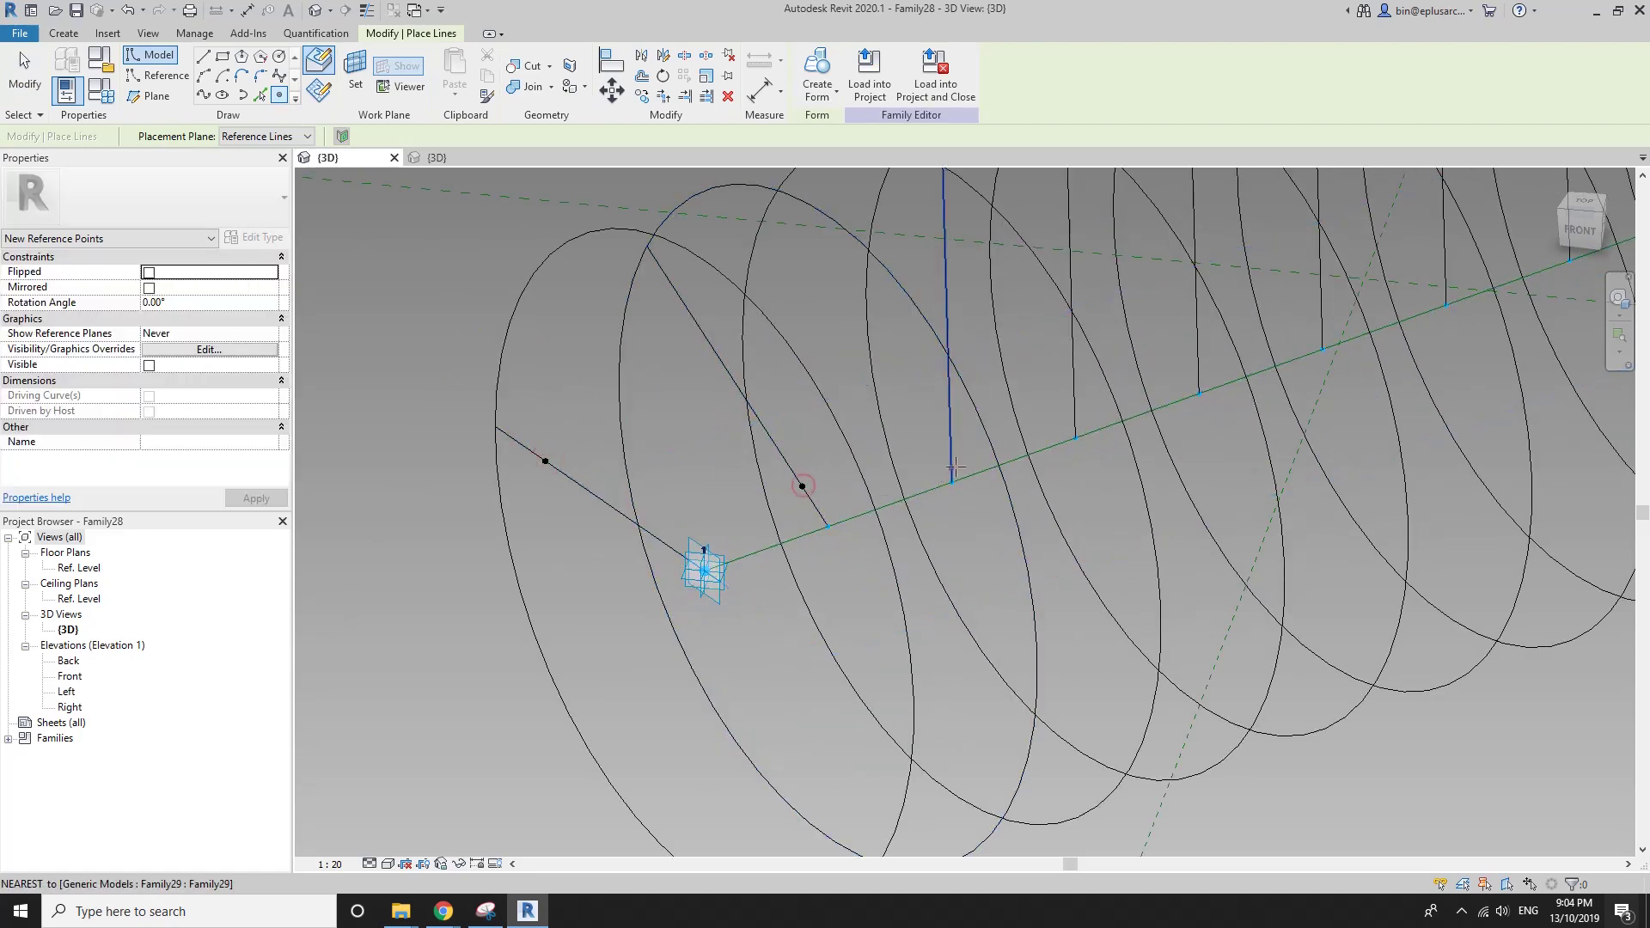
left_click(951, 464)
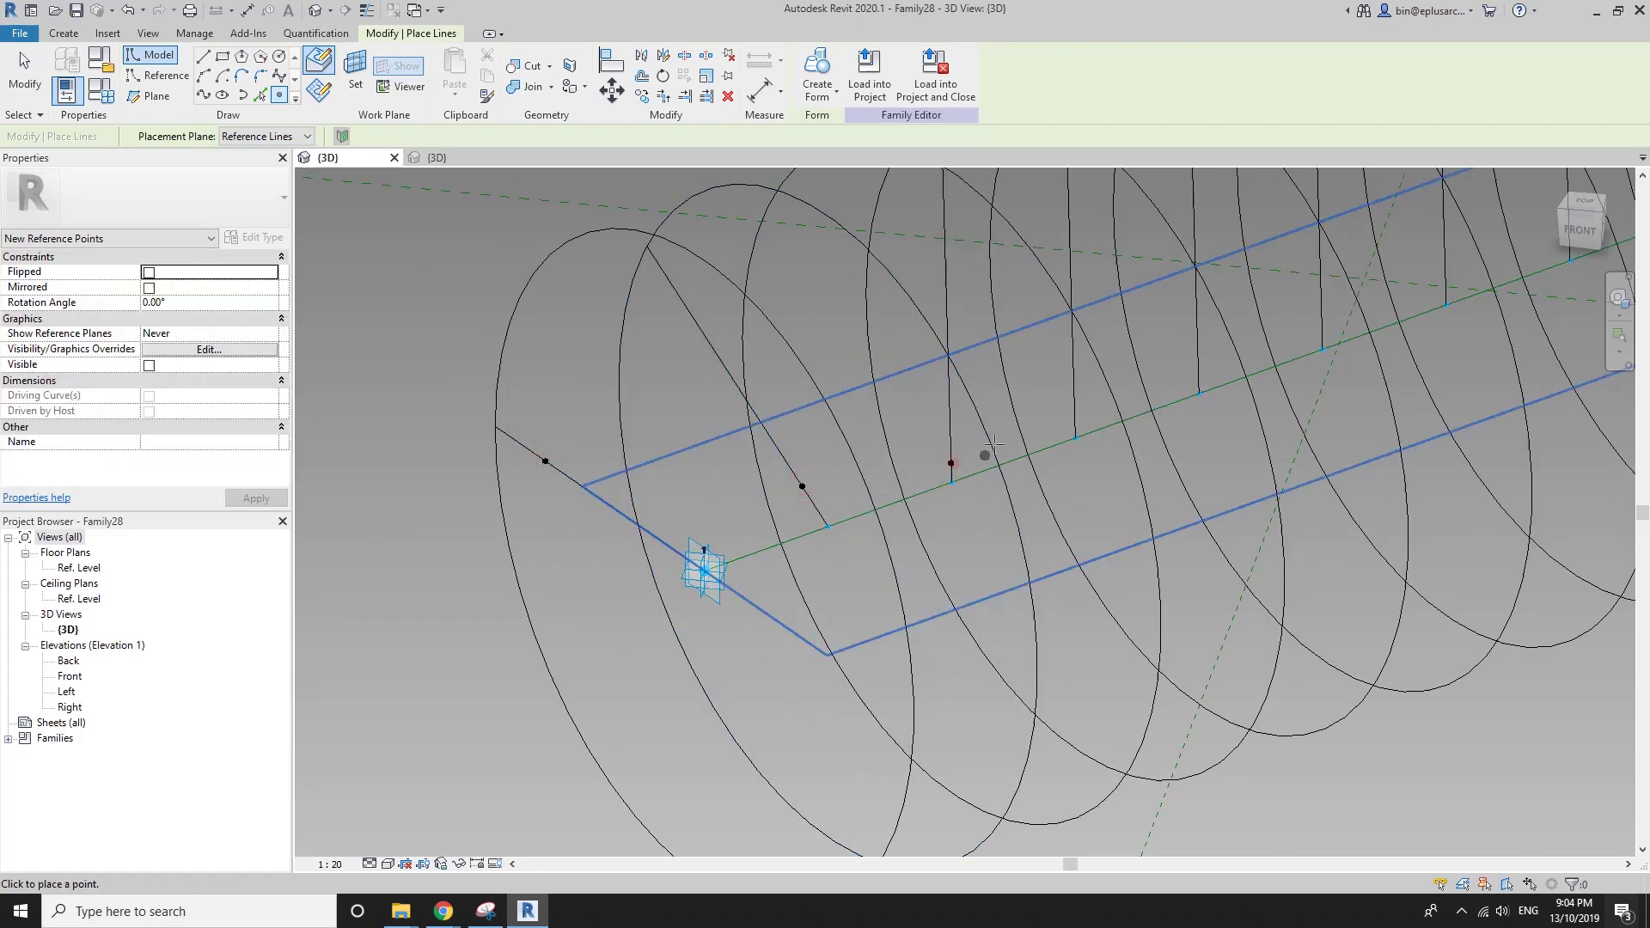
left_click(1075, 403)
scroll(1075, 413, "down", 2)
left_click(951, 444)
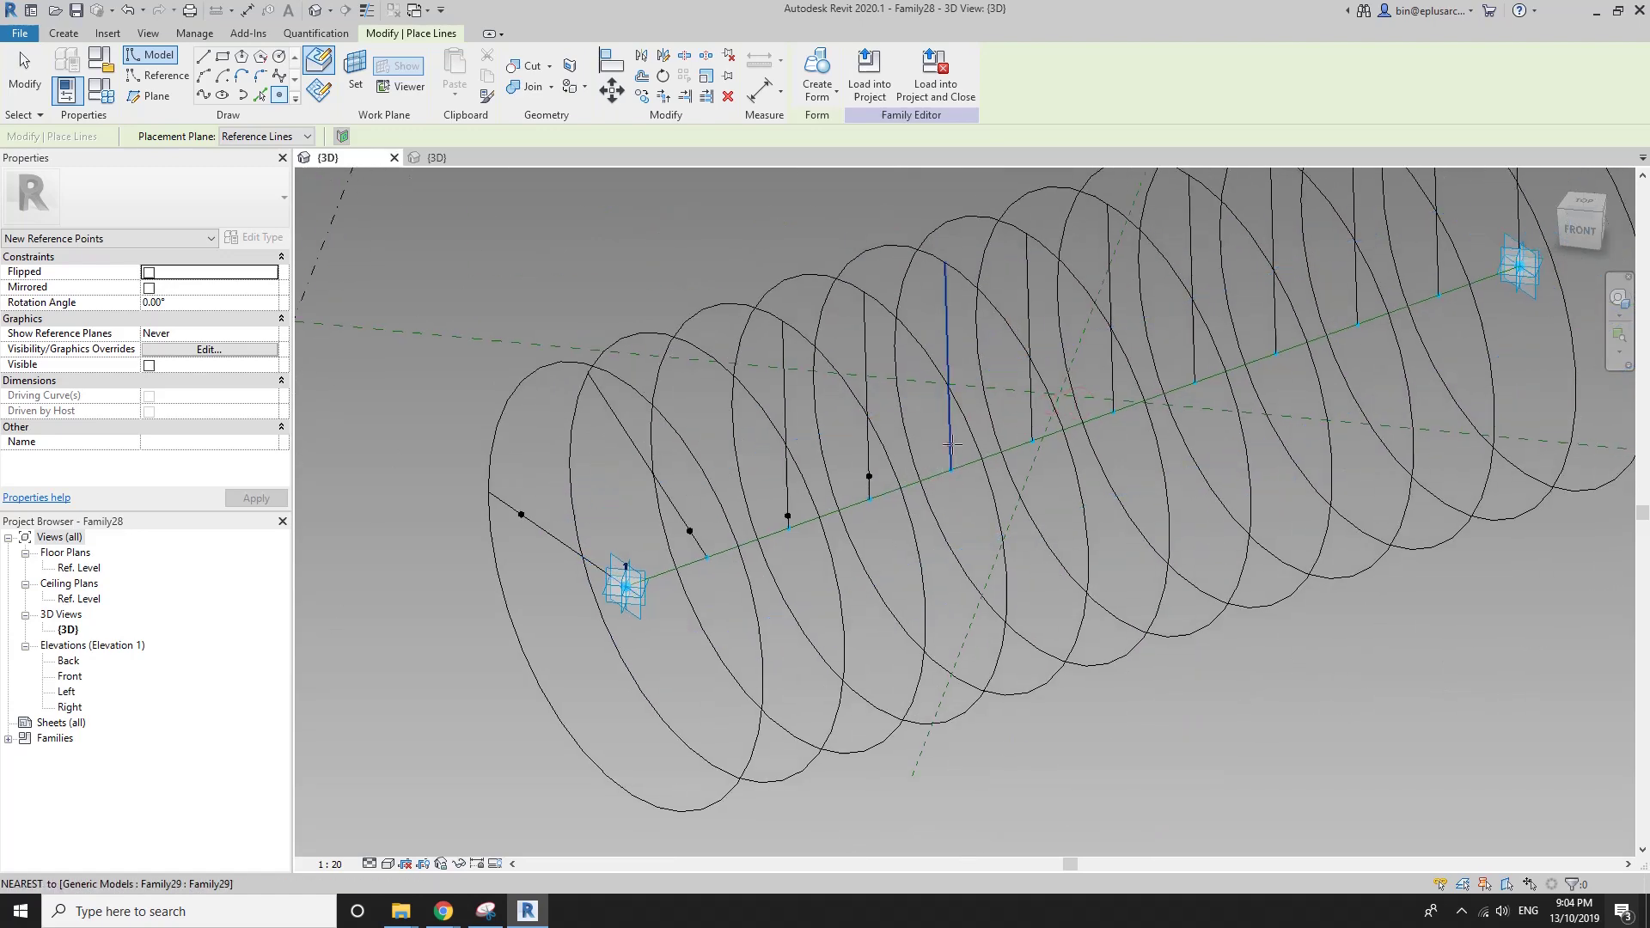
Place points on the remaining radial lines through the last ring, then window-select the coil elements.
left_click(1031, 409)
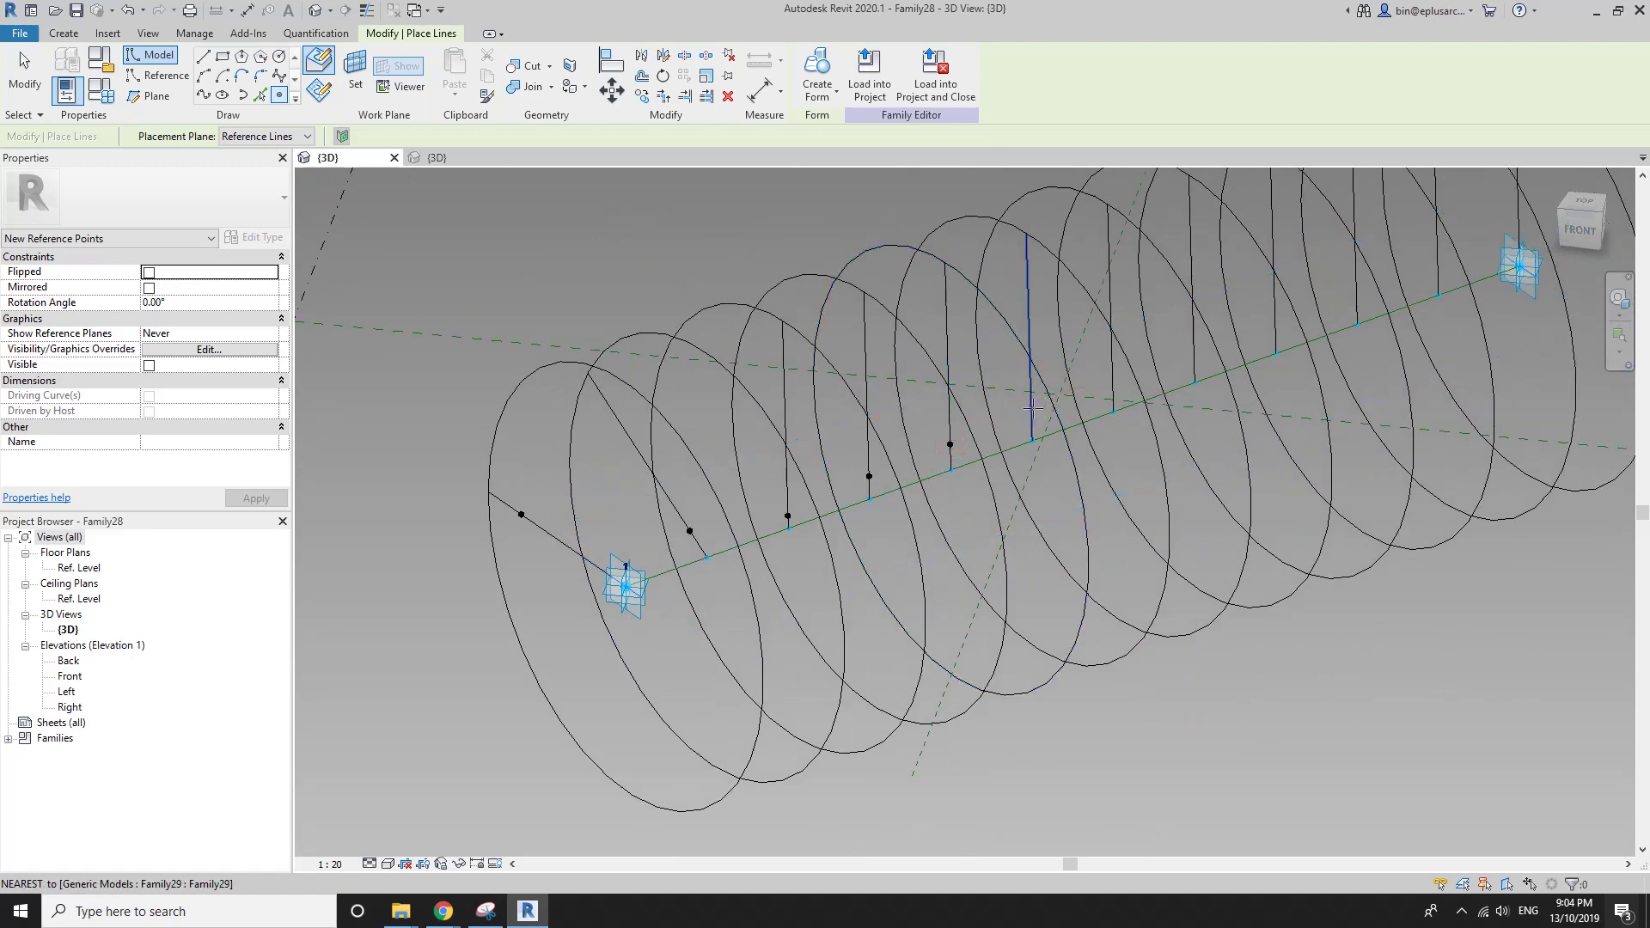
left_click(1112, 375)
left_click(1194, 342)
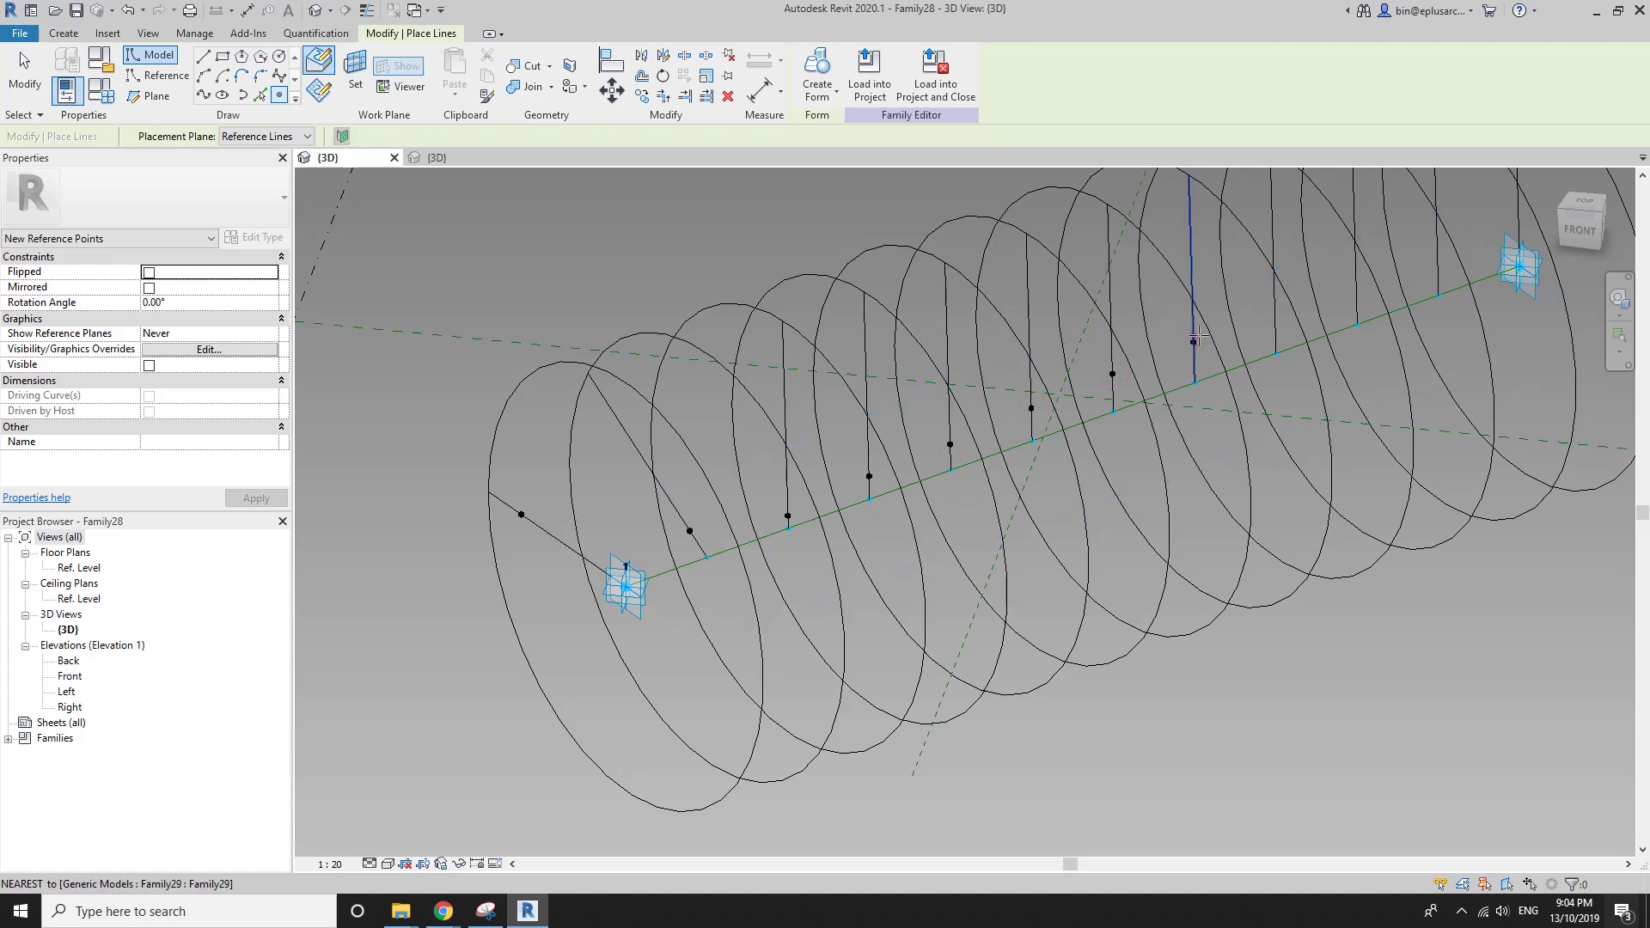
left_click(1275, 314)
left_click(1356, 286)
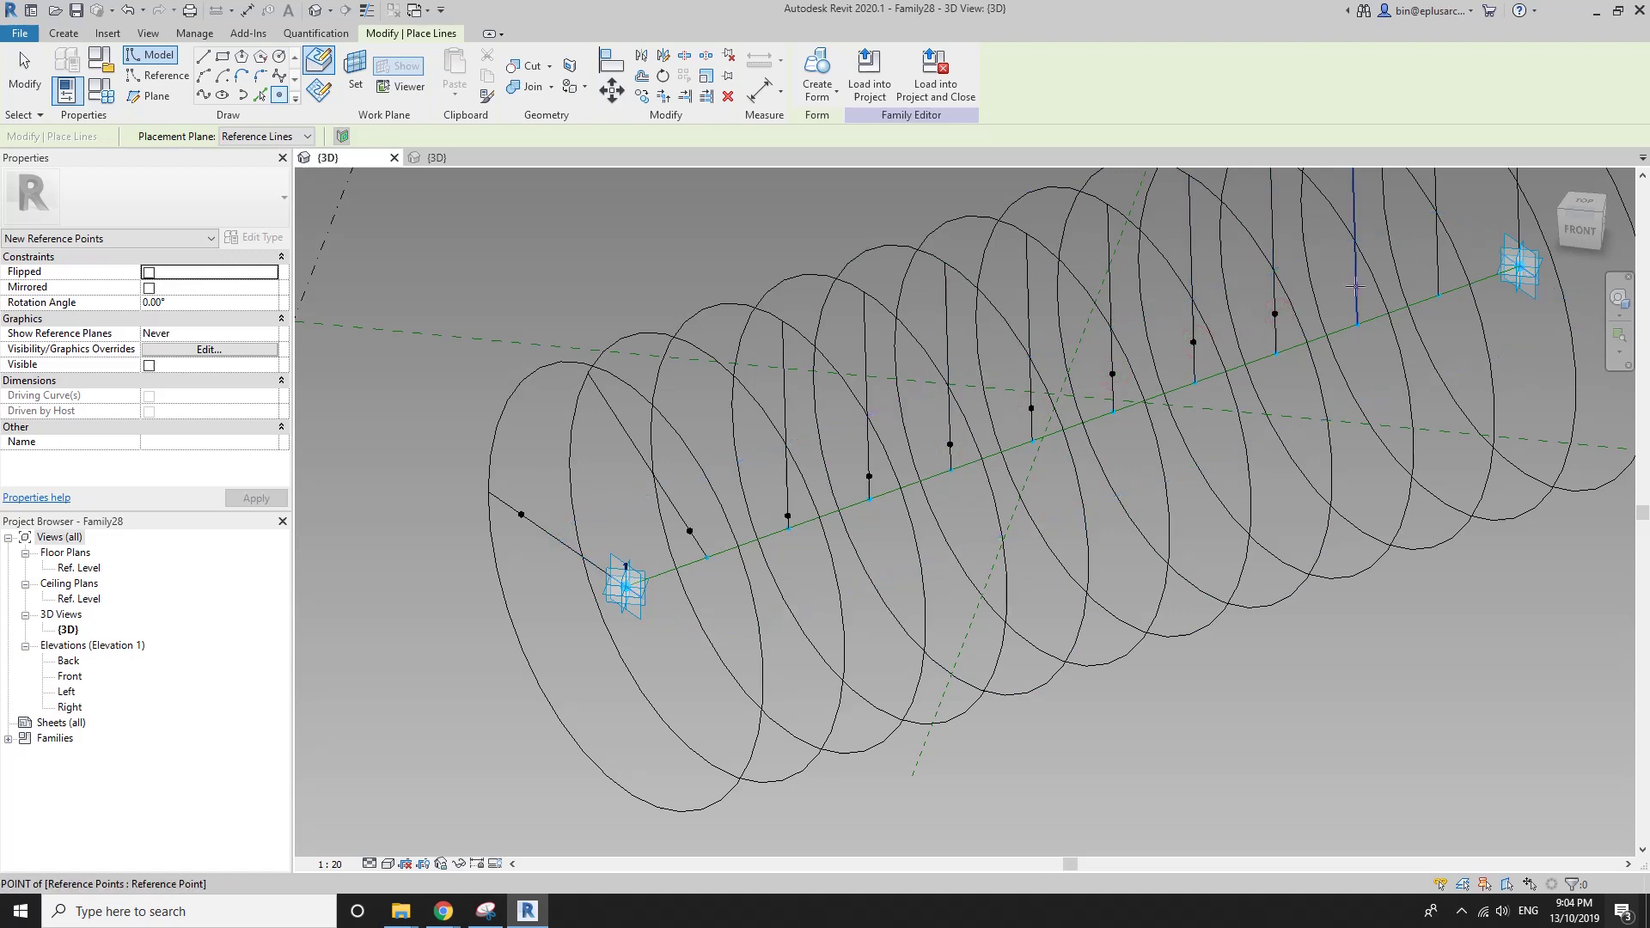
left_click(1439, 257)
middle_click_drag(1522, 215, 1369, 282)
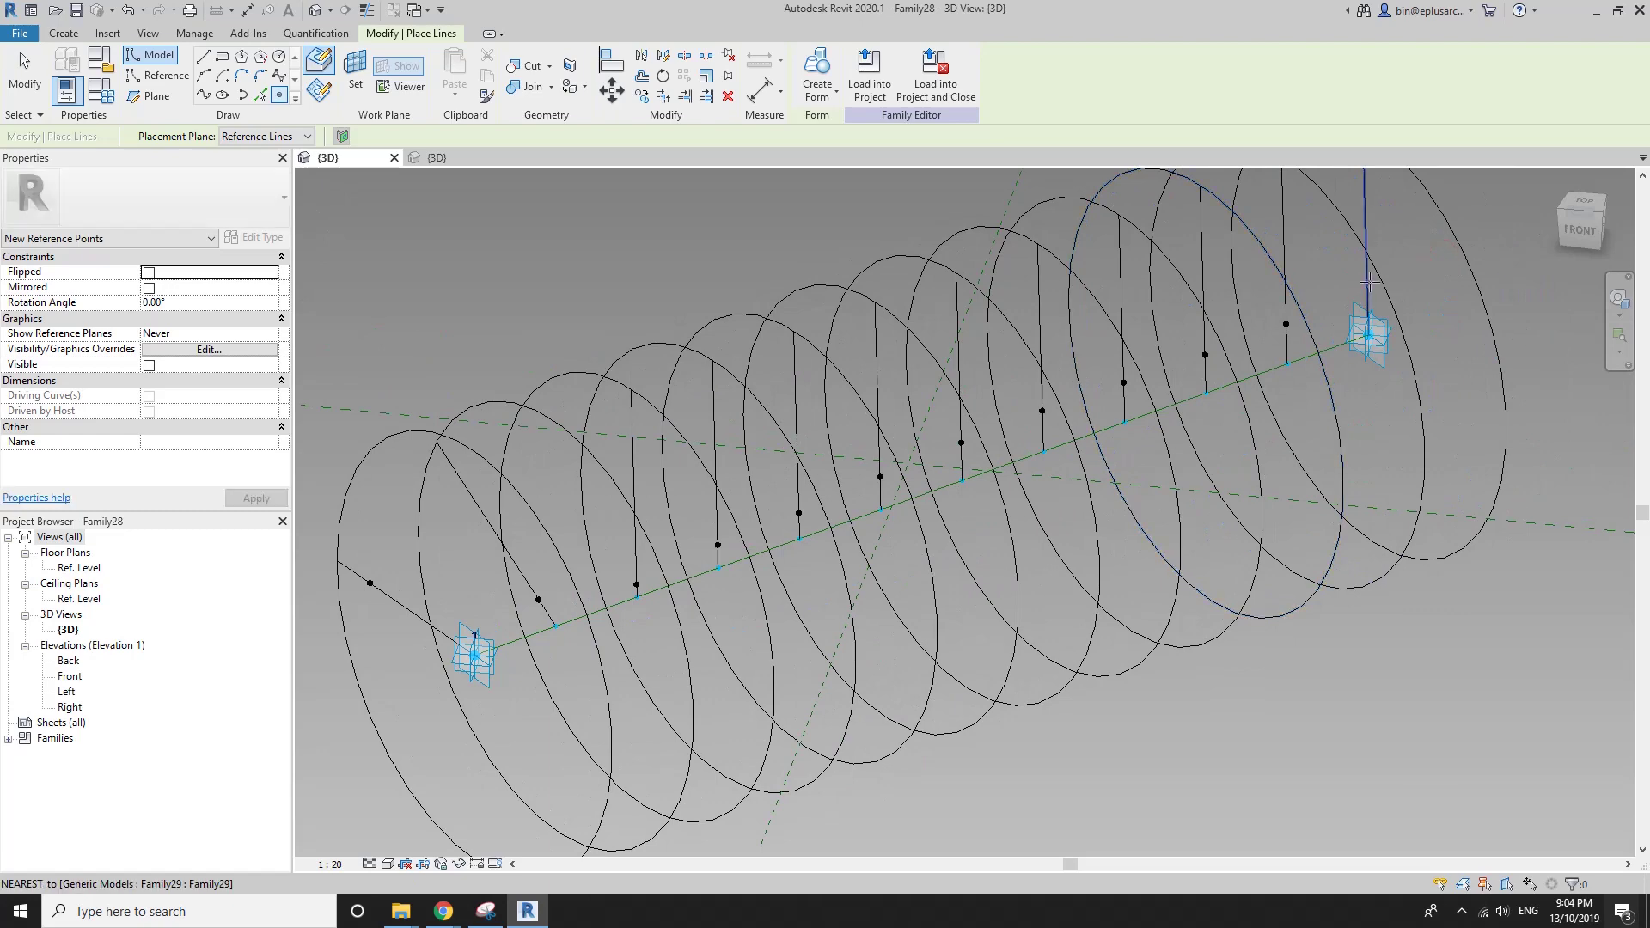
key("Escape")
key("Escape")
scroll(1257, 434, "down", 3)
left_click_drag(640, 304, 1360, 535)
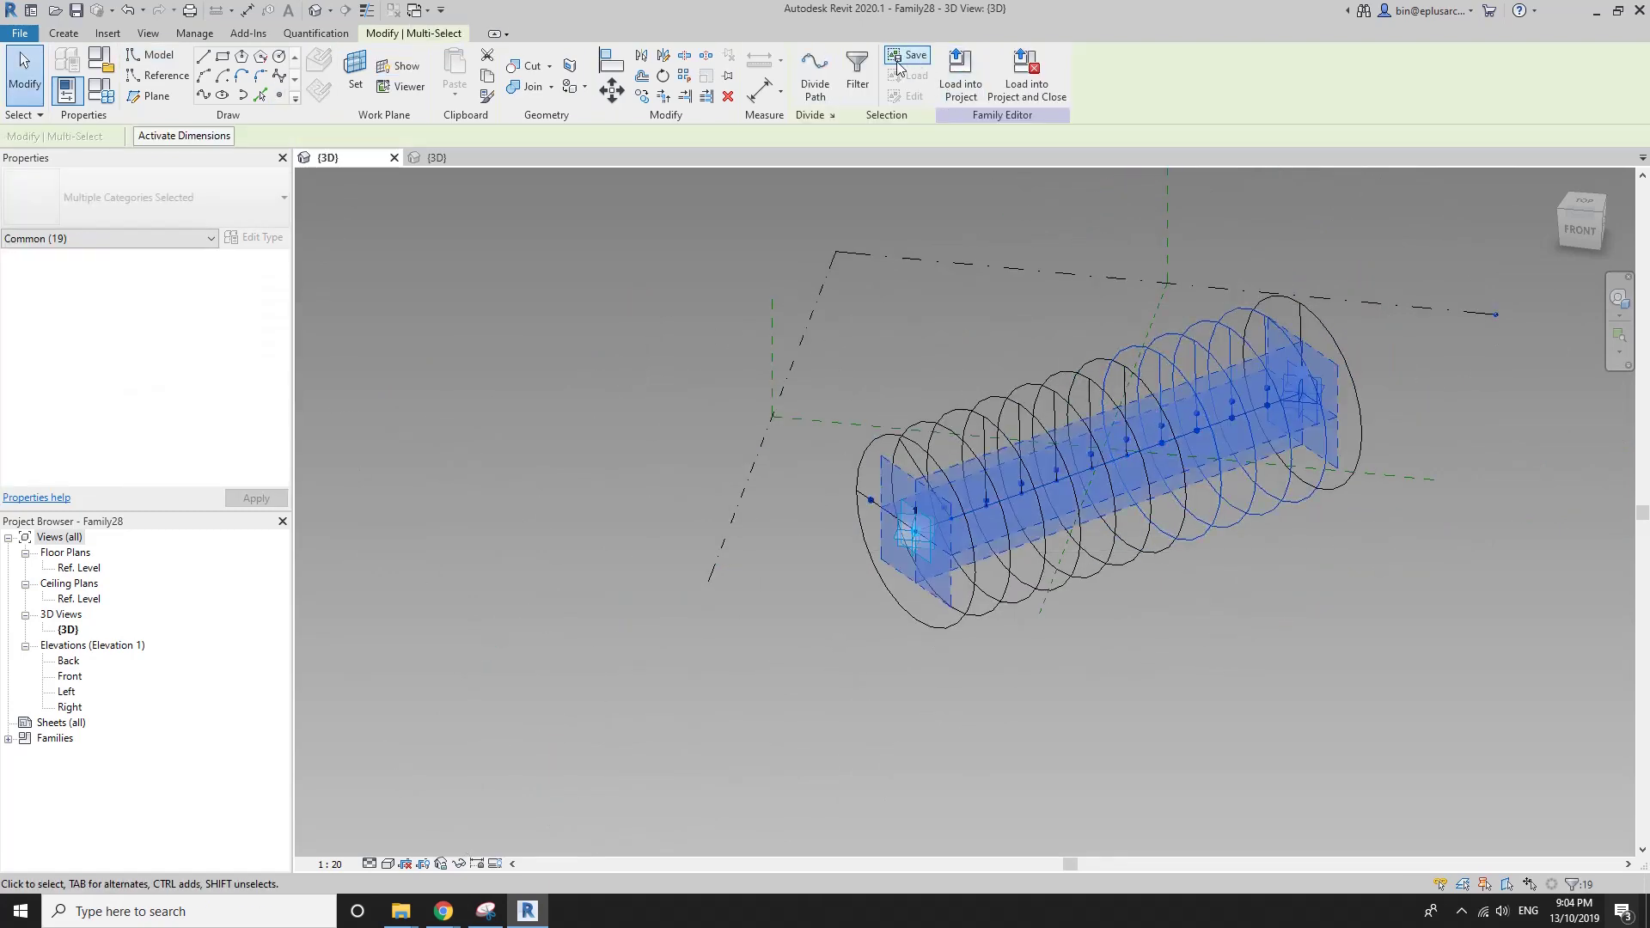
Filter the selection to the 12 reference points and set their Normalized Curve Parameter to 1.
left_click(859, 65)
left_click(1077, 582)
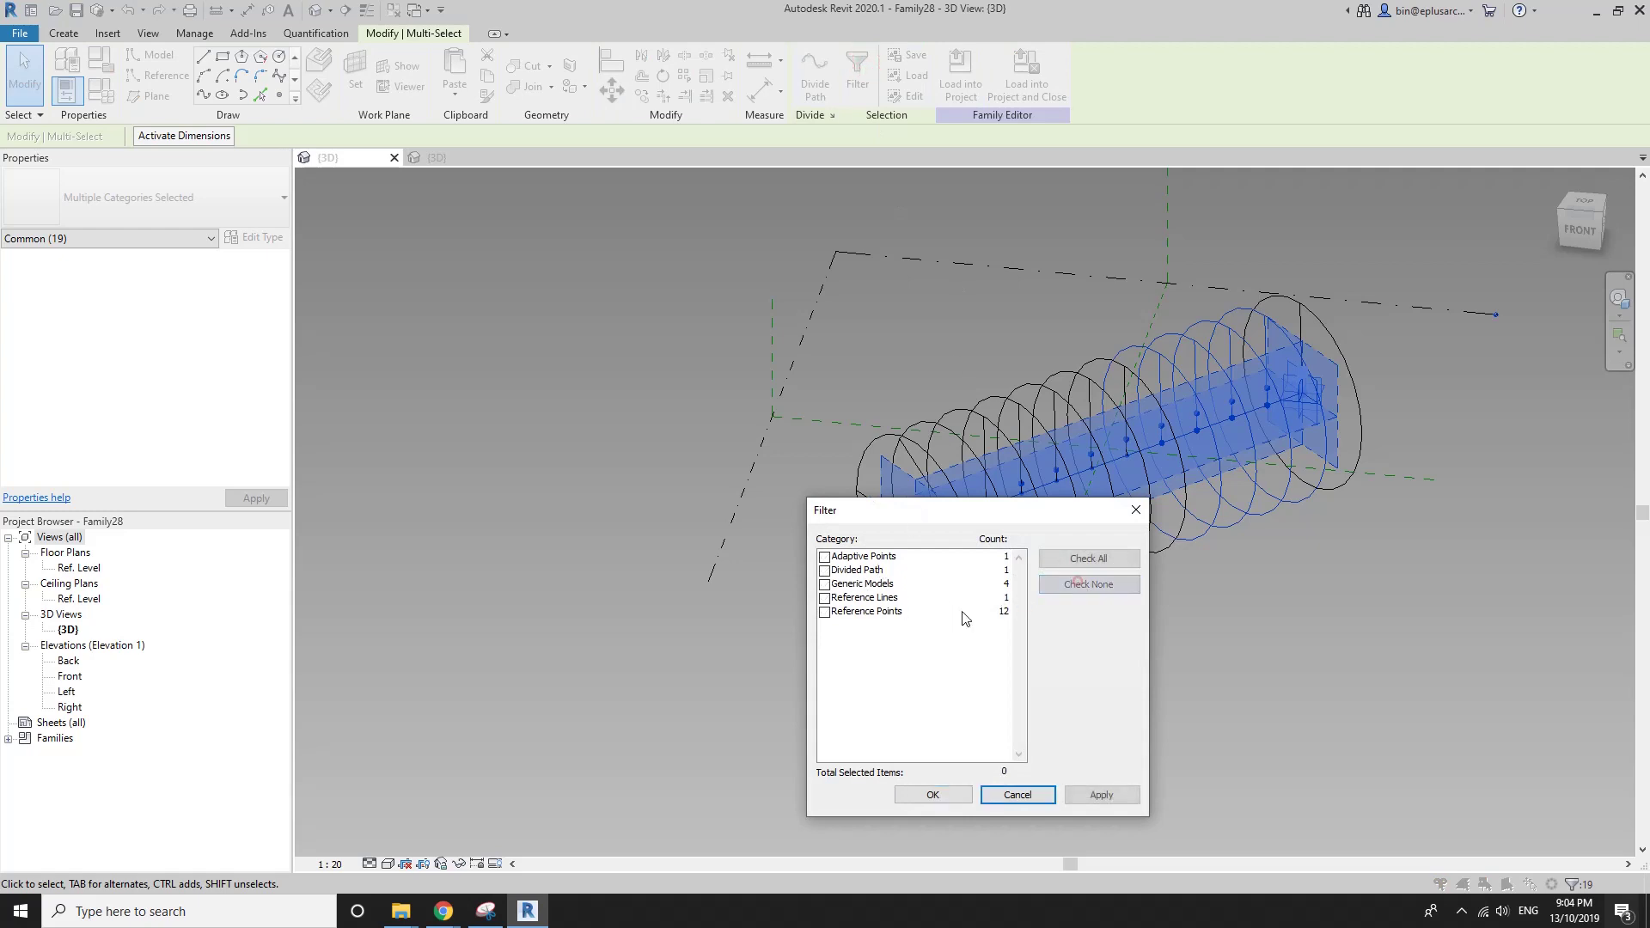
left_click(826, 612)
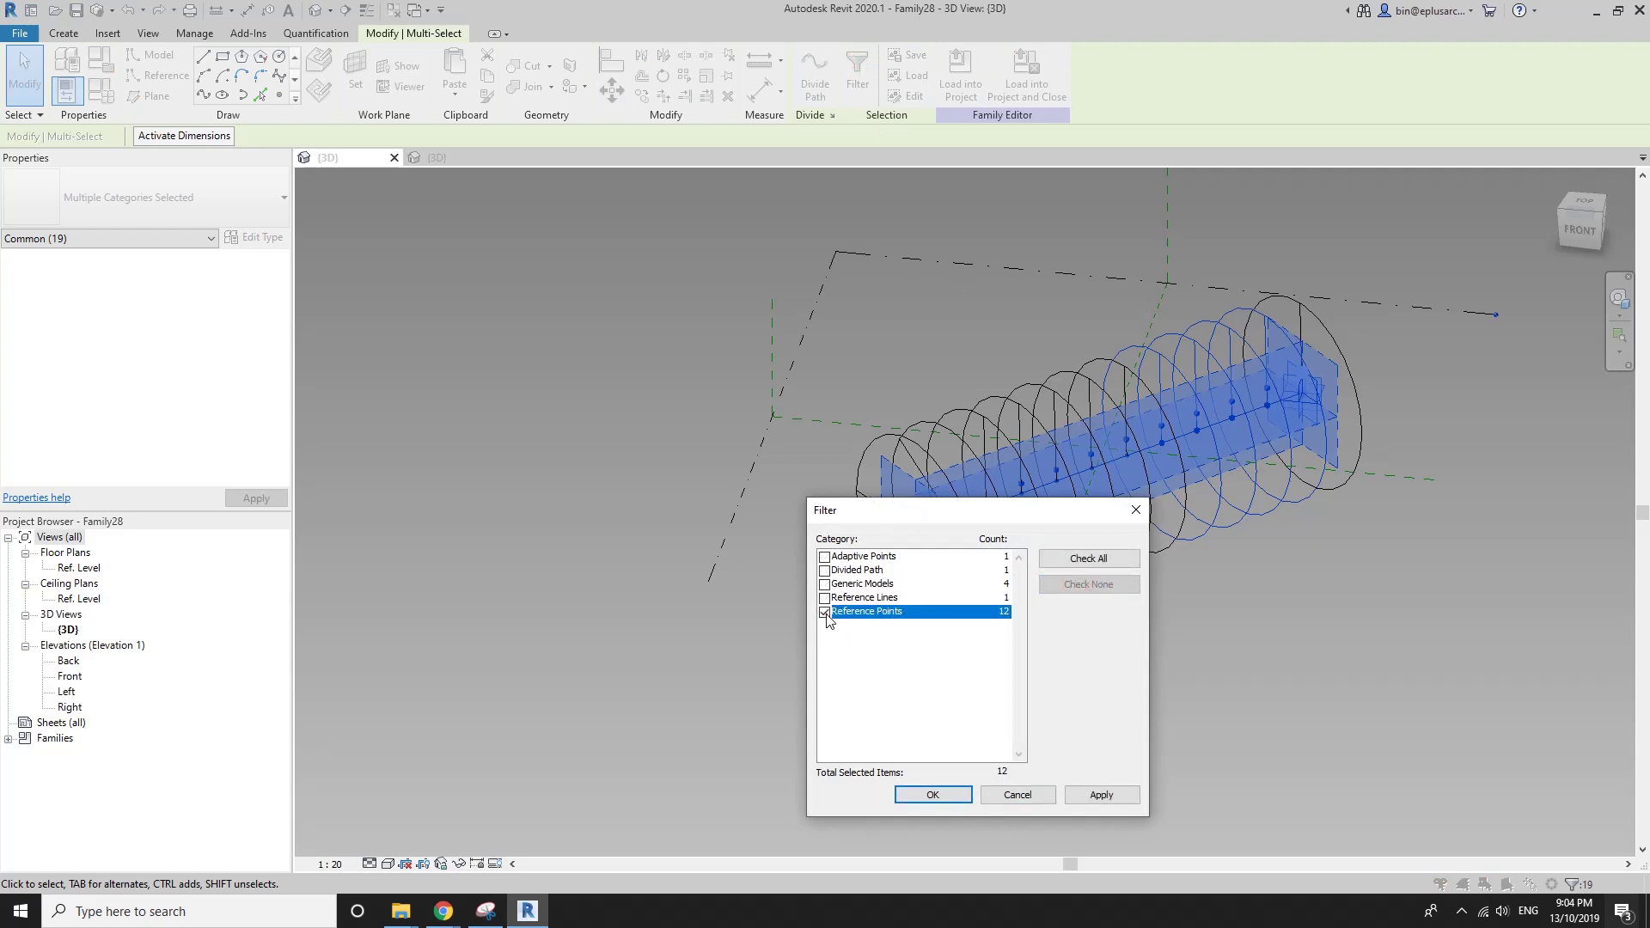
left_click(934, 795)
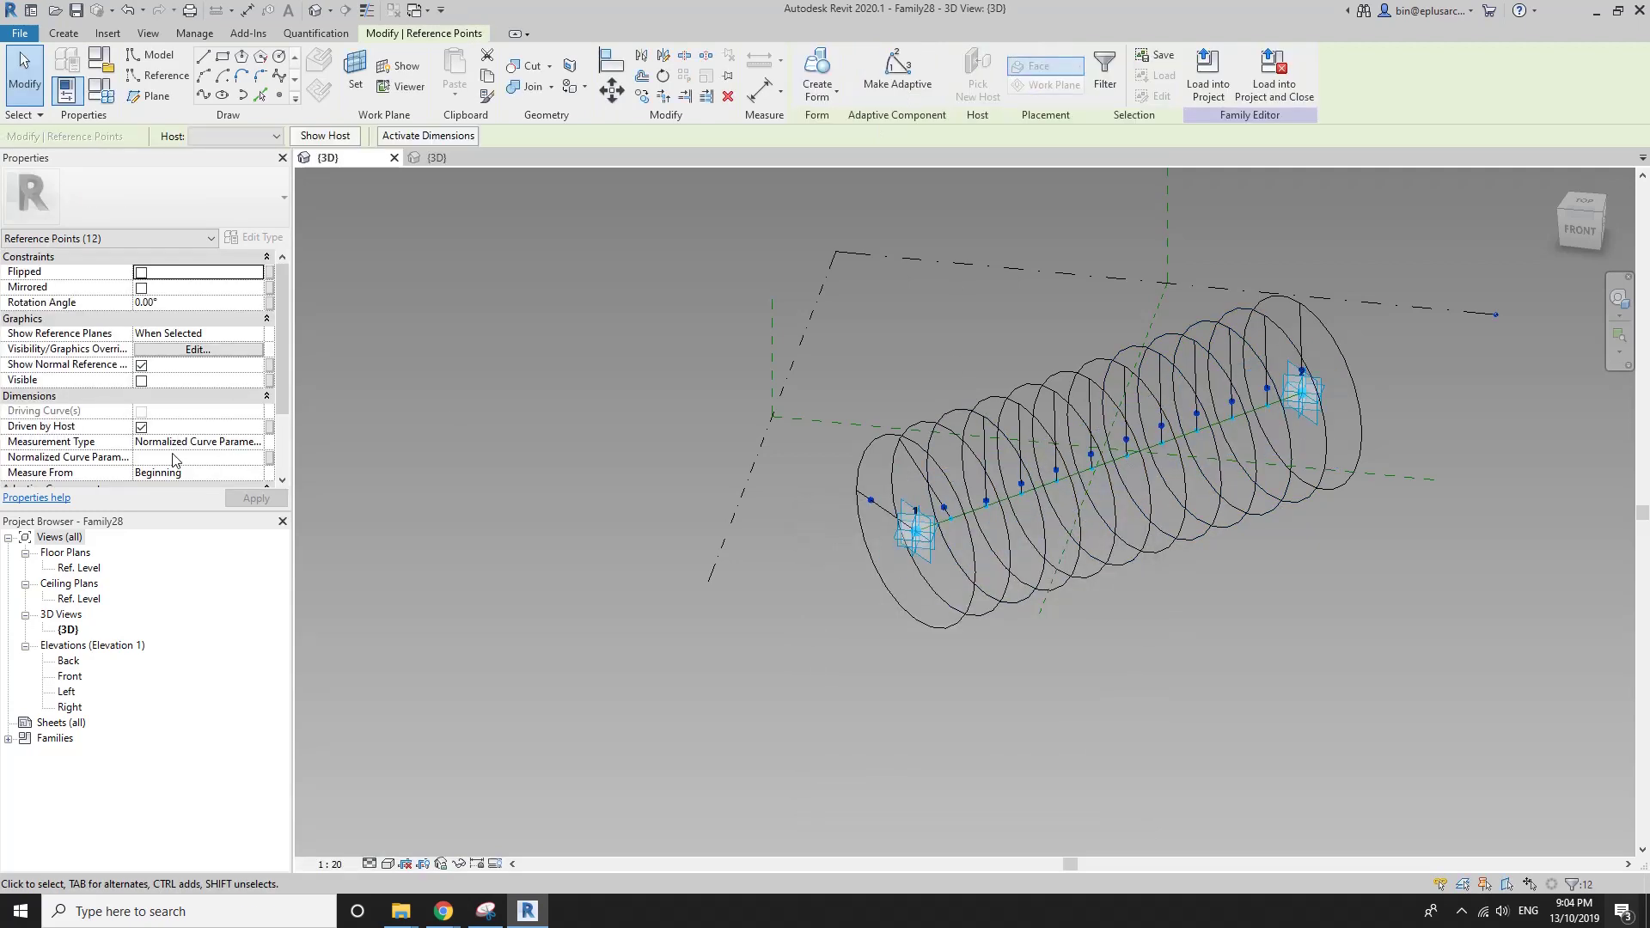
left_click(174, 458)
type("1.000000")
key("Return")
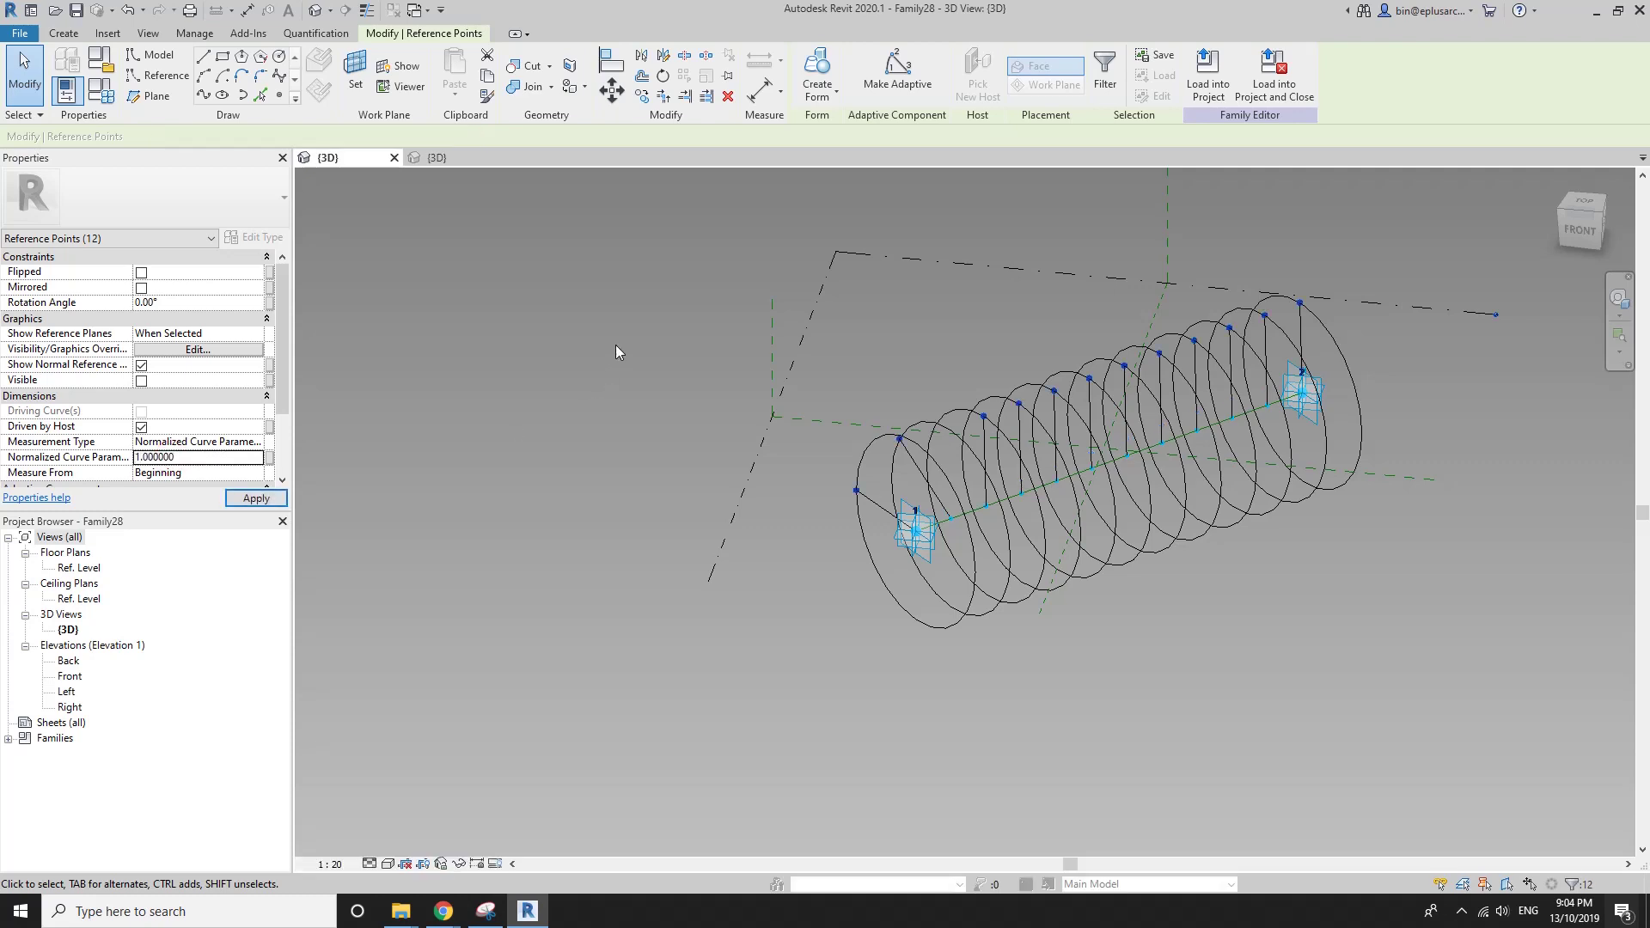
Create a spline through the twelve reference points tracing the coil.
middle_click_drag(1166, 363, 1112, 409)
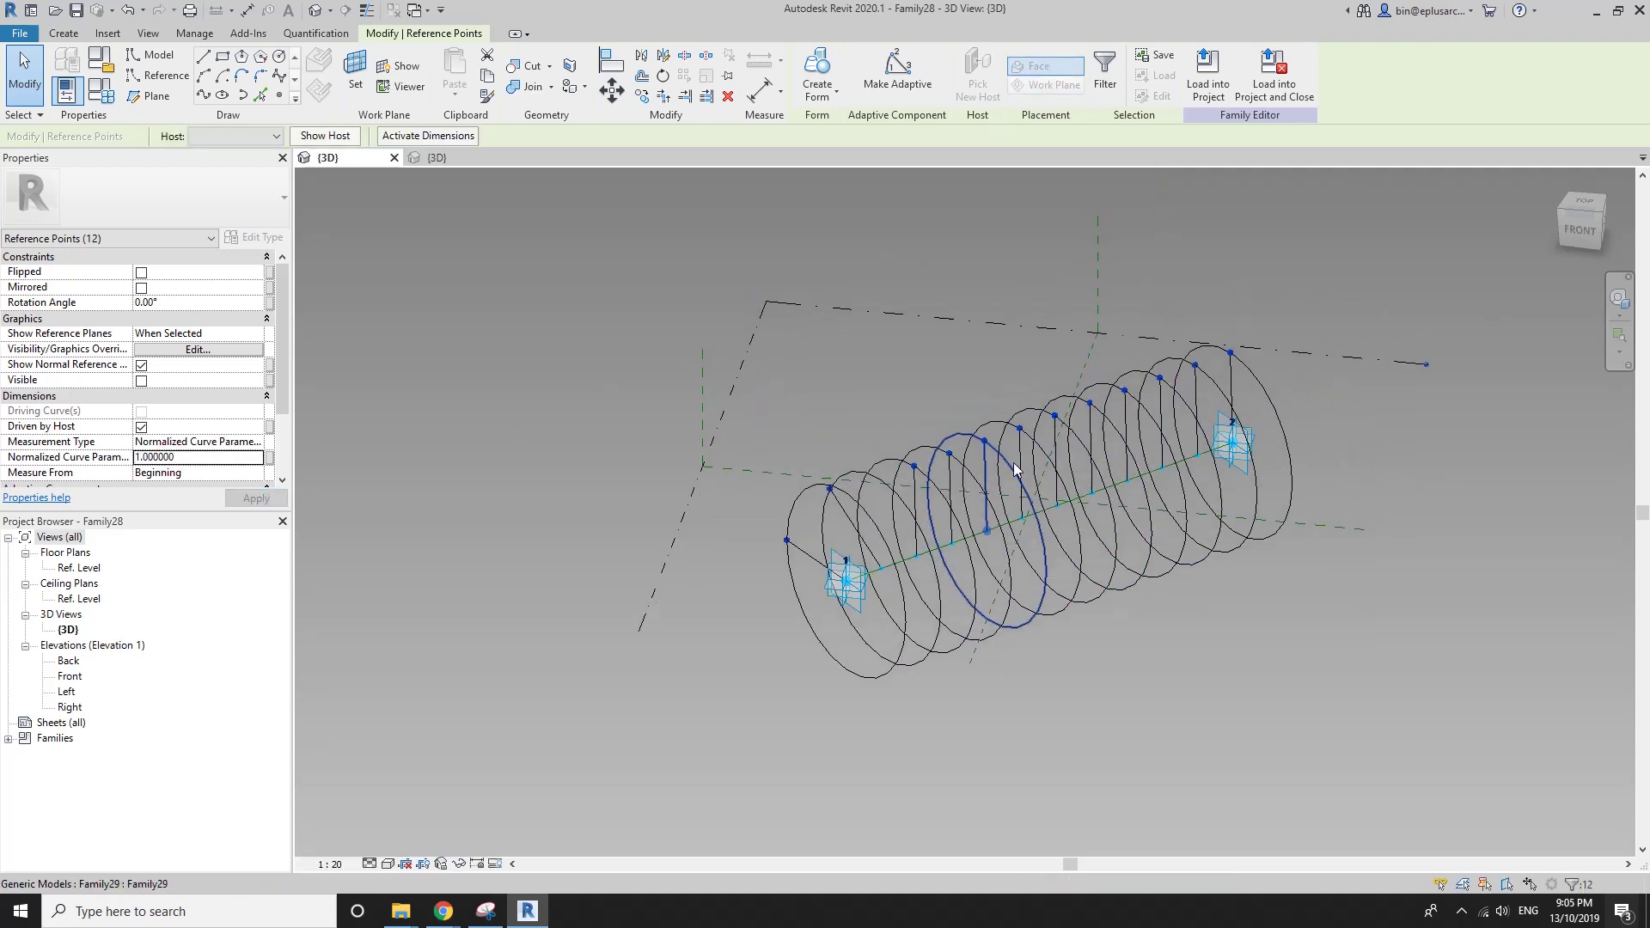
left_click(203, 94)
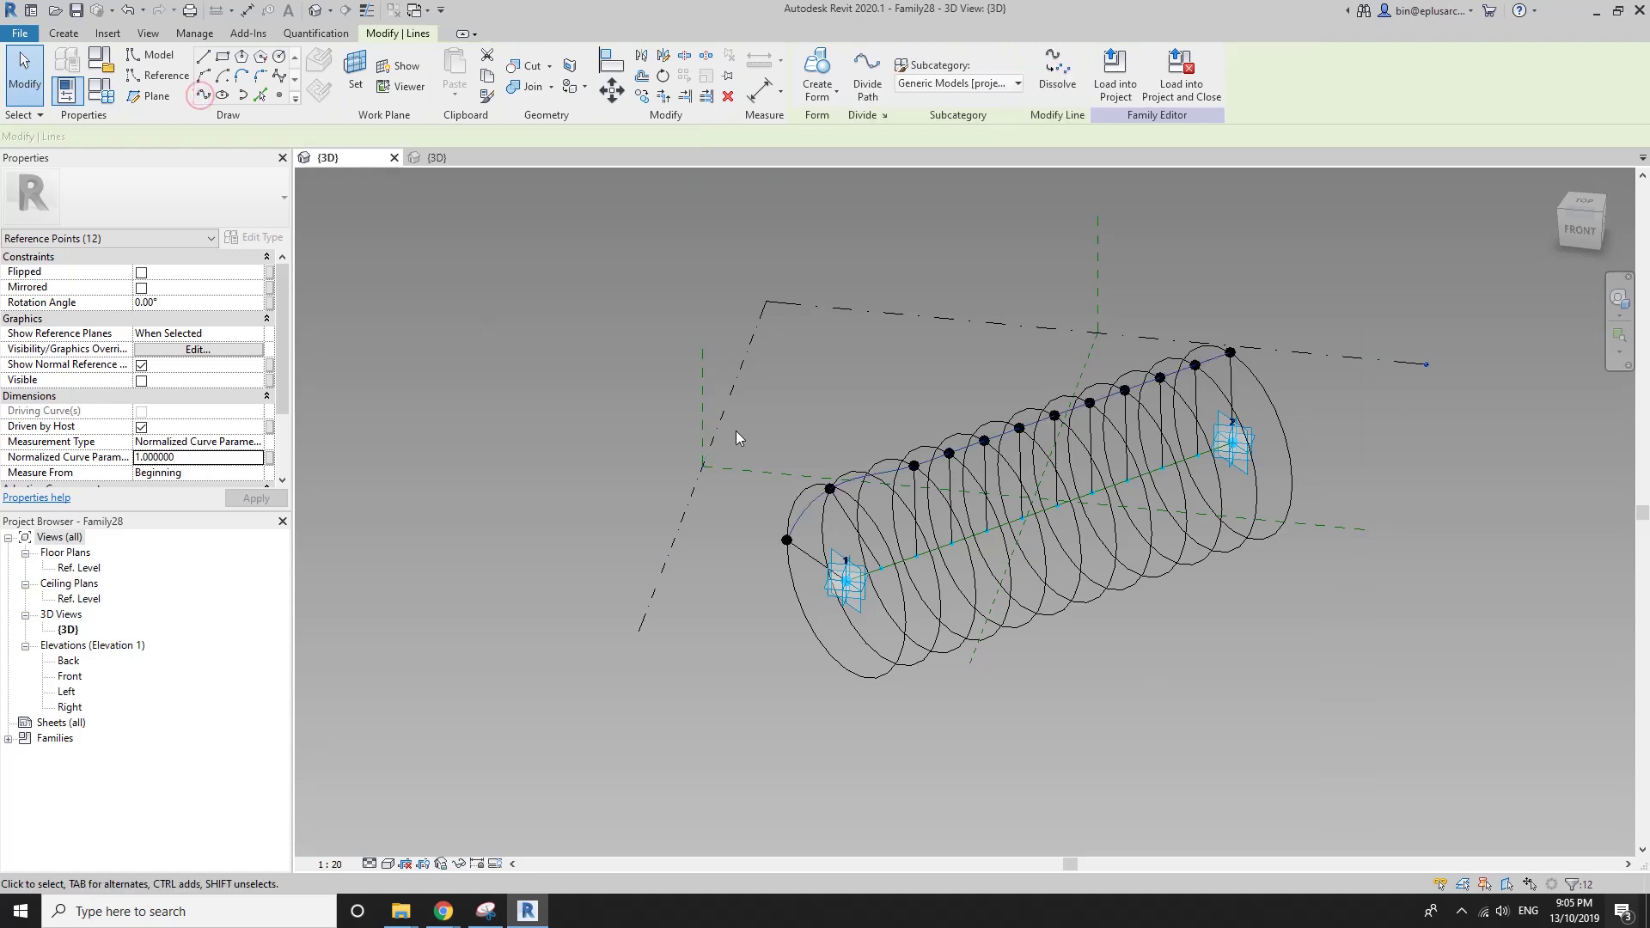
mouse_move(736, 453)
middle_mouse_down("shift")
mouse_move(1309, 428)
mouse_move(980, 524)
mouse_move(722, 513)
middle_mouse_up("shift")
left_click(980, 524)
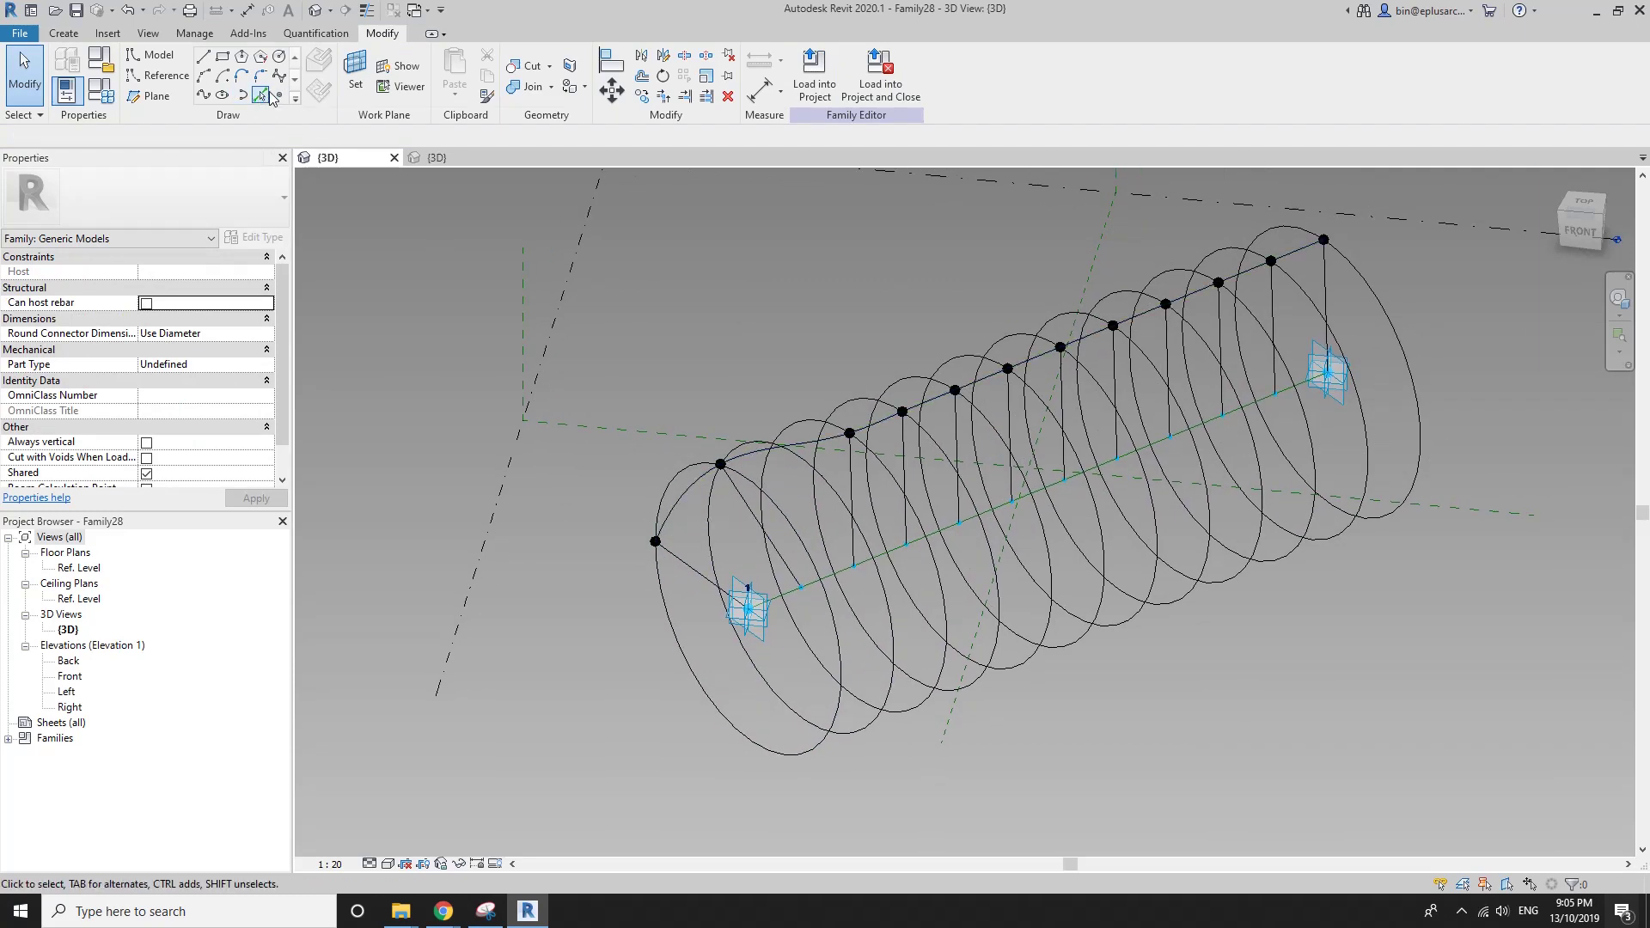
Place two reference points on the spline's first span near its start.
left_click(279, 95)
left_click(678, 500)
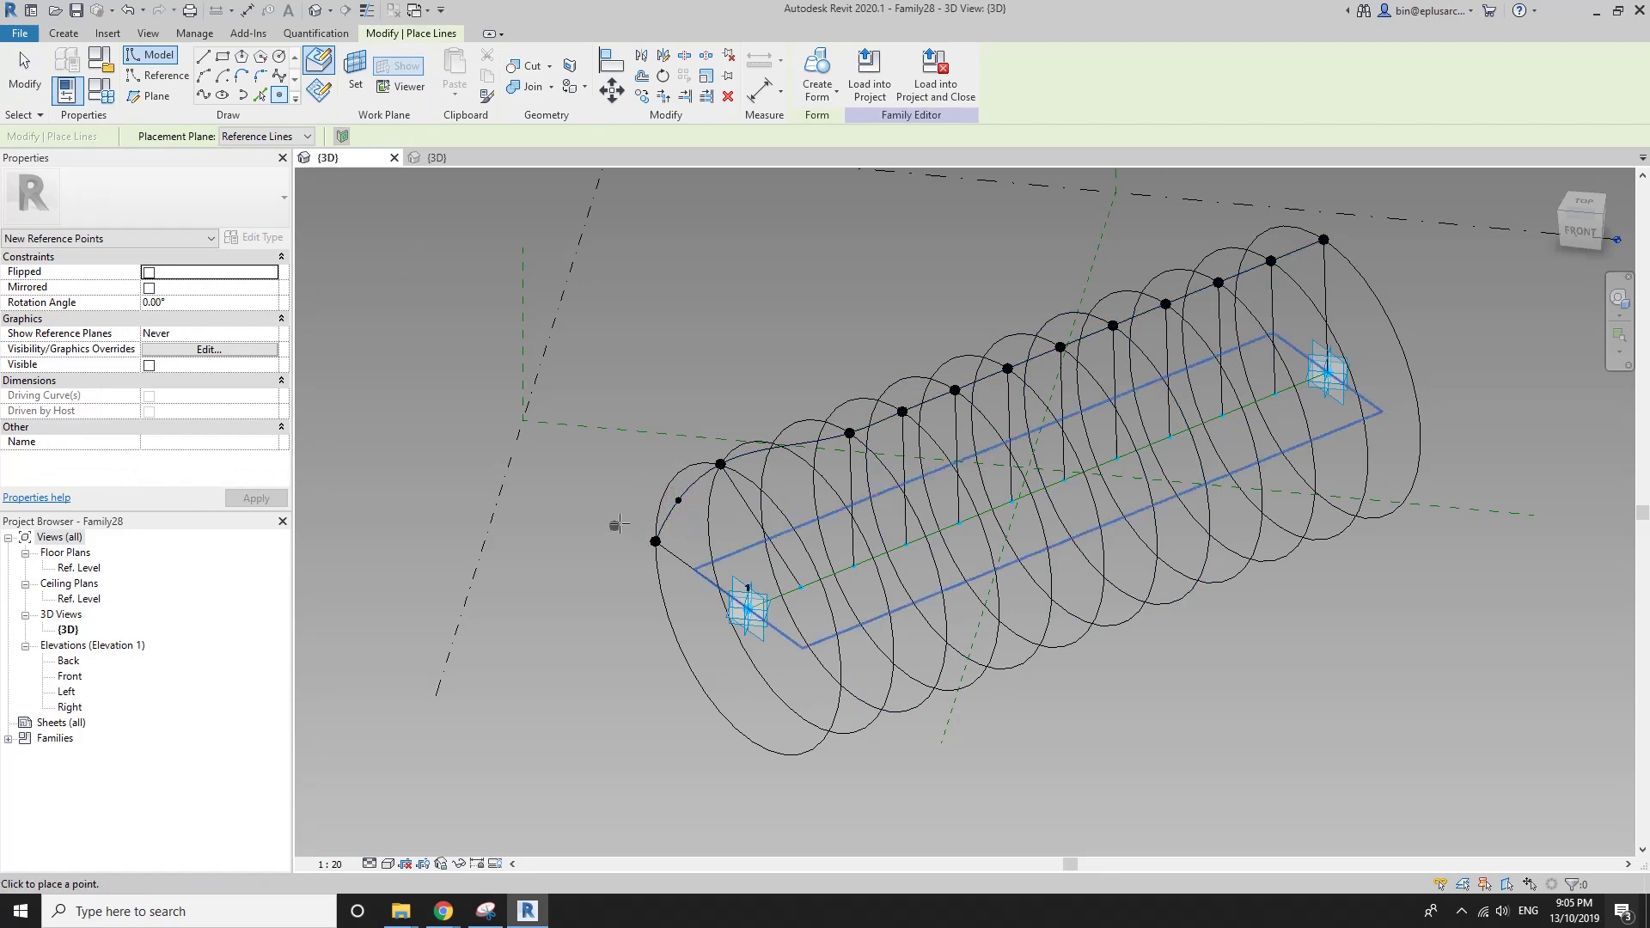
scroll(688, 516, "up", 2)
scroll(703, 516, "up", 3)
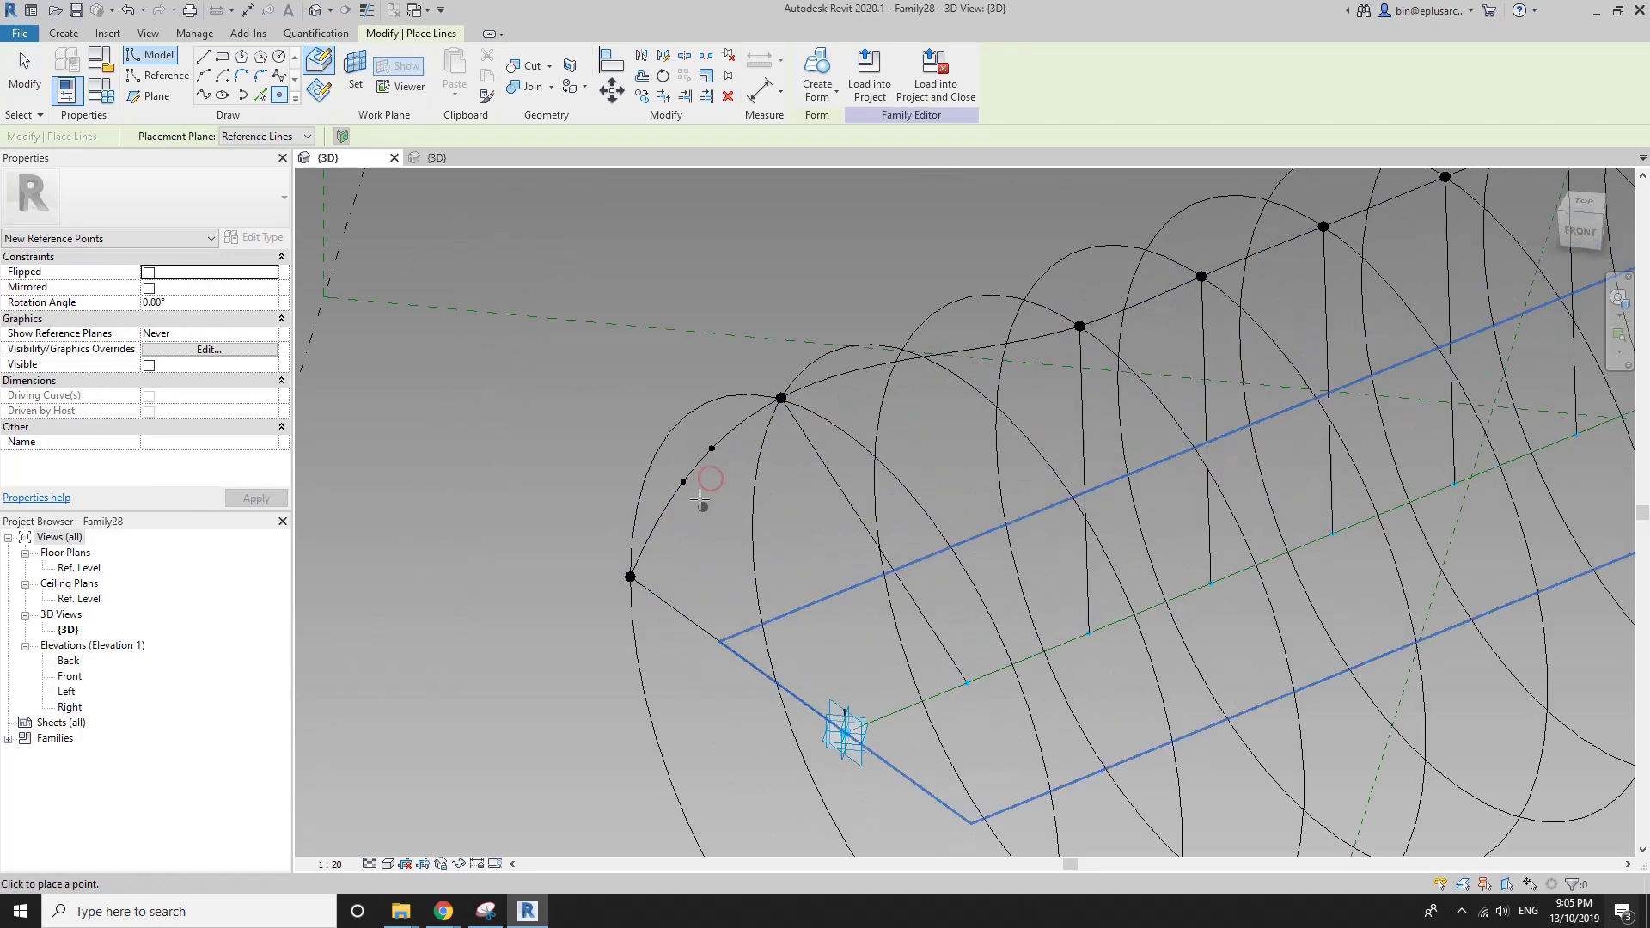
key("Escape")
key("Escape")
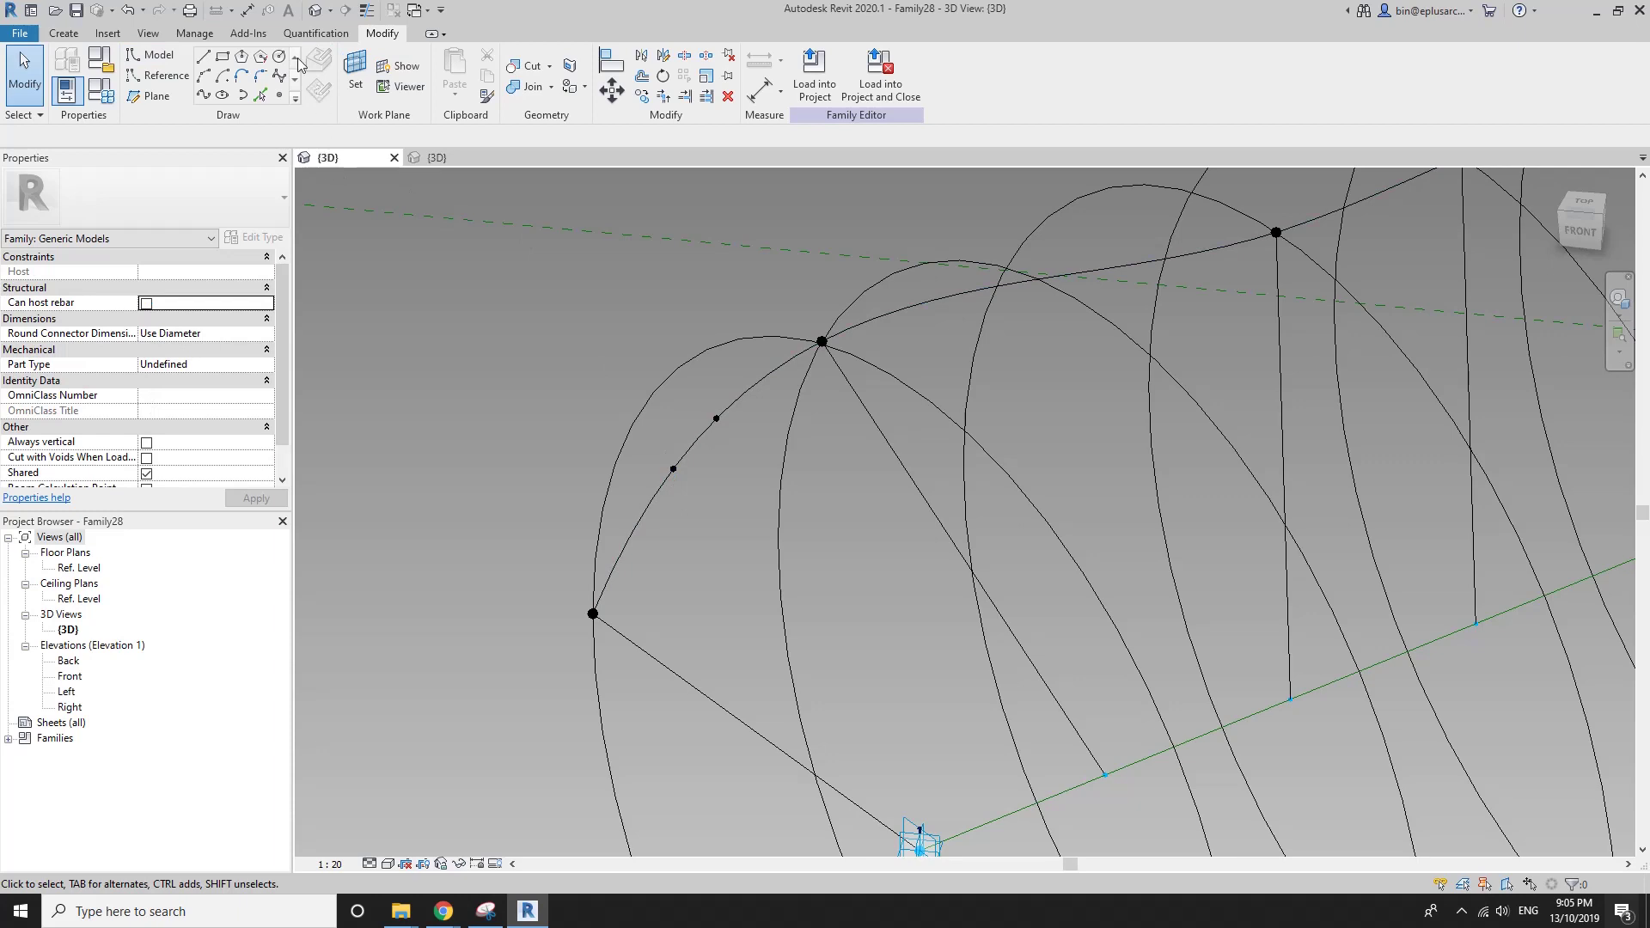
Set the work plane to the lower new point's plane.
left_click(355, 69)
left_click(672, 470)
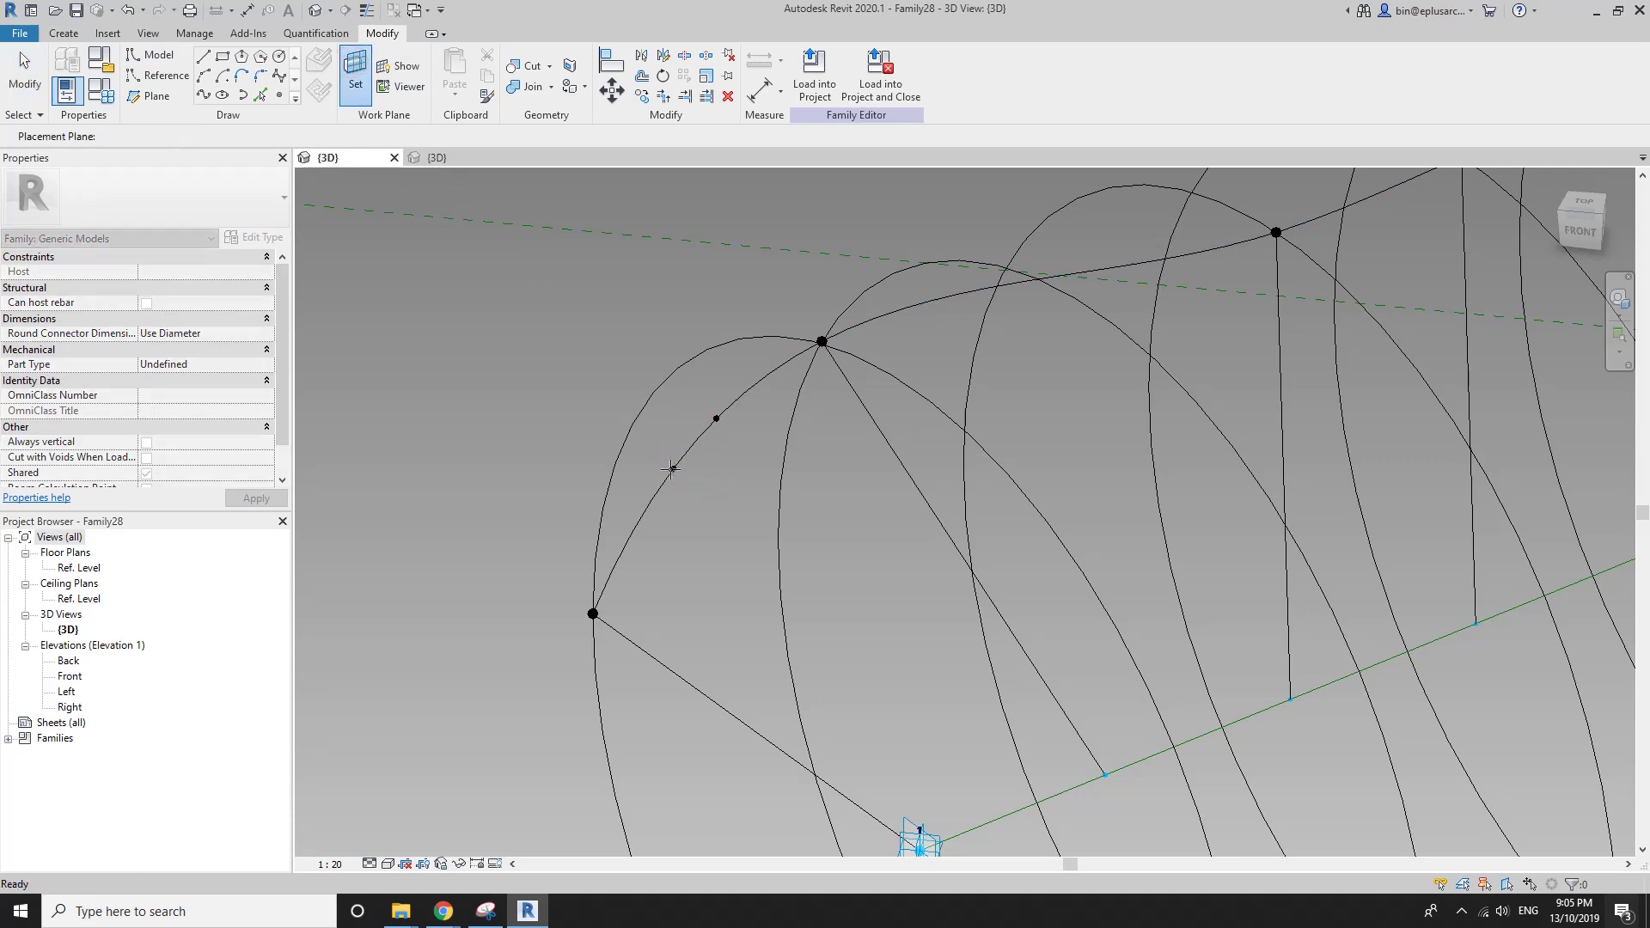
left_click(279, 55)
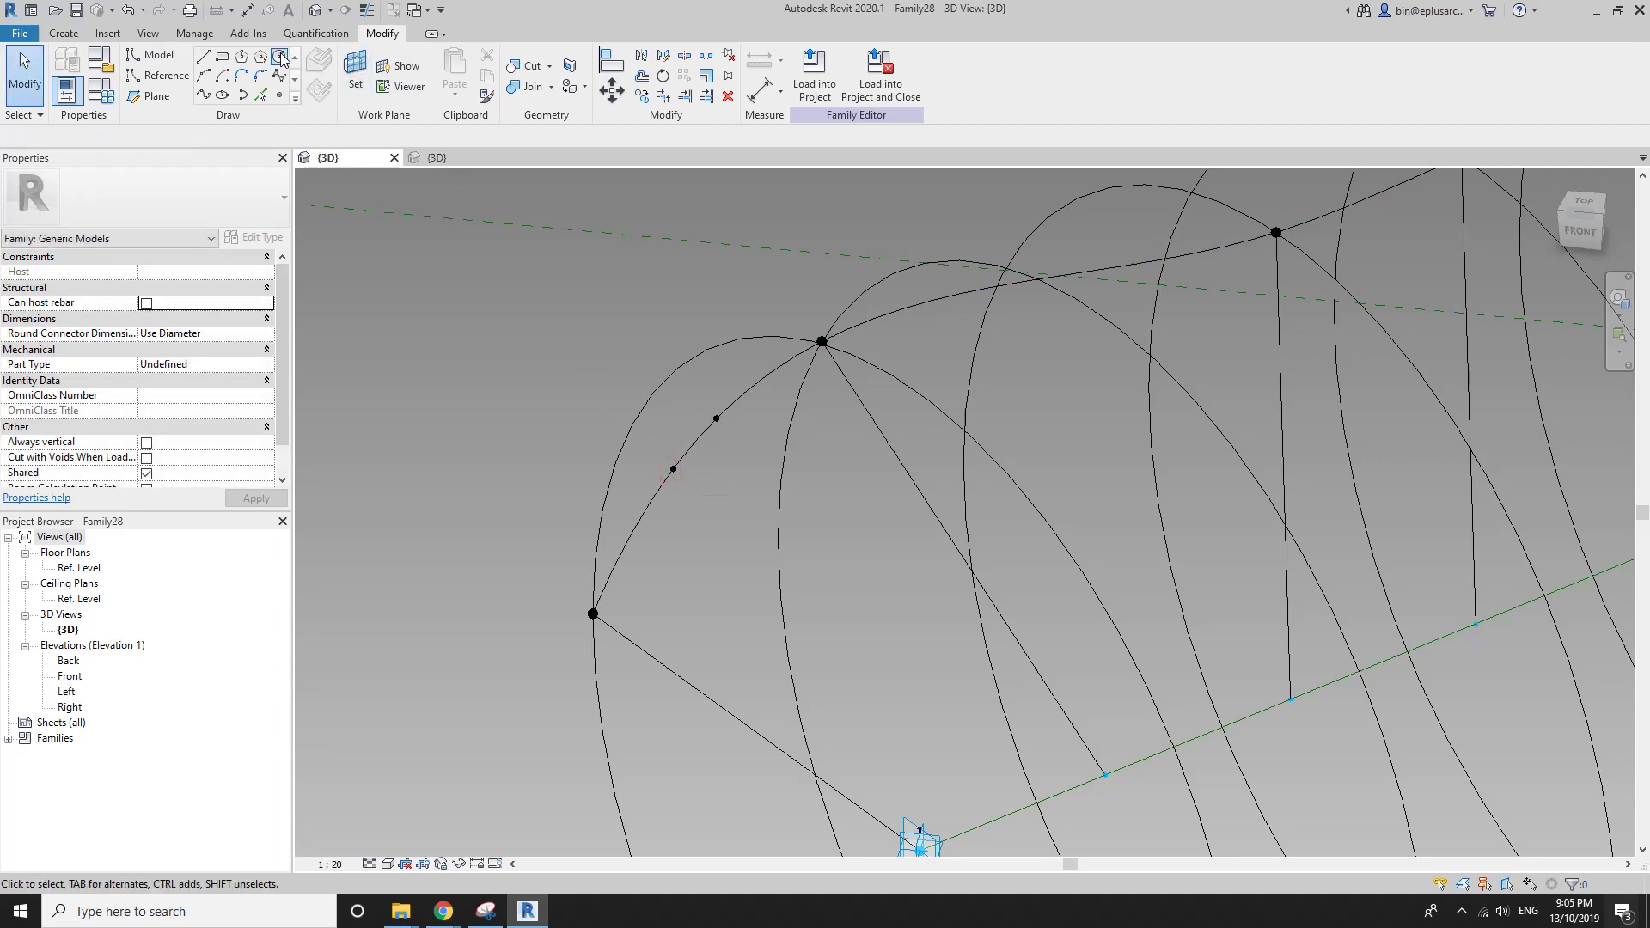
Draw a circle of radius 900 centred on the lower spline point.
left_click(674, 469)
type("900")
key("Return")
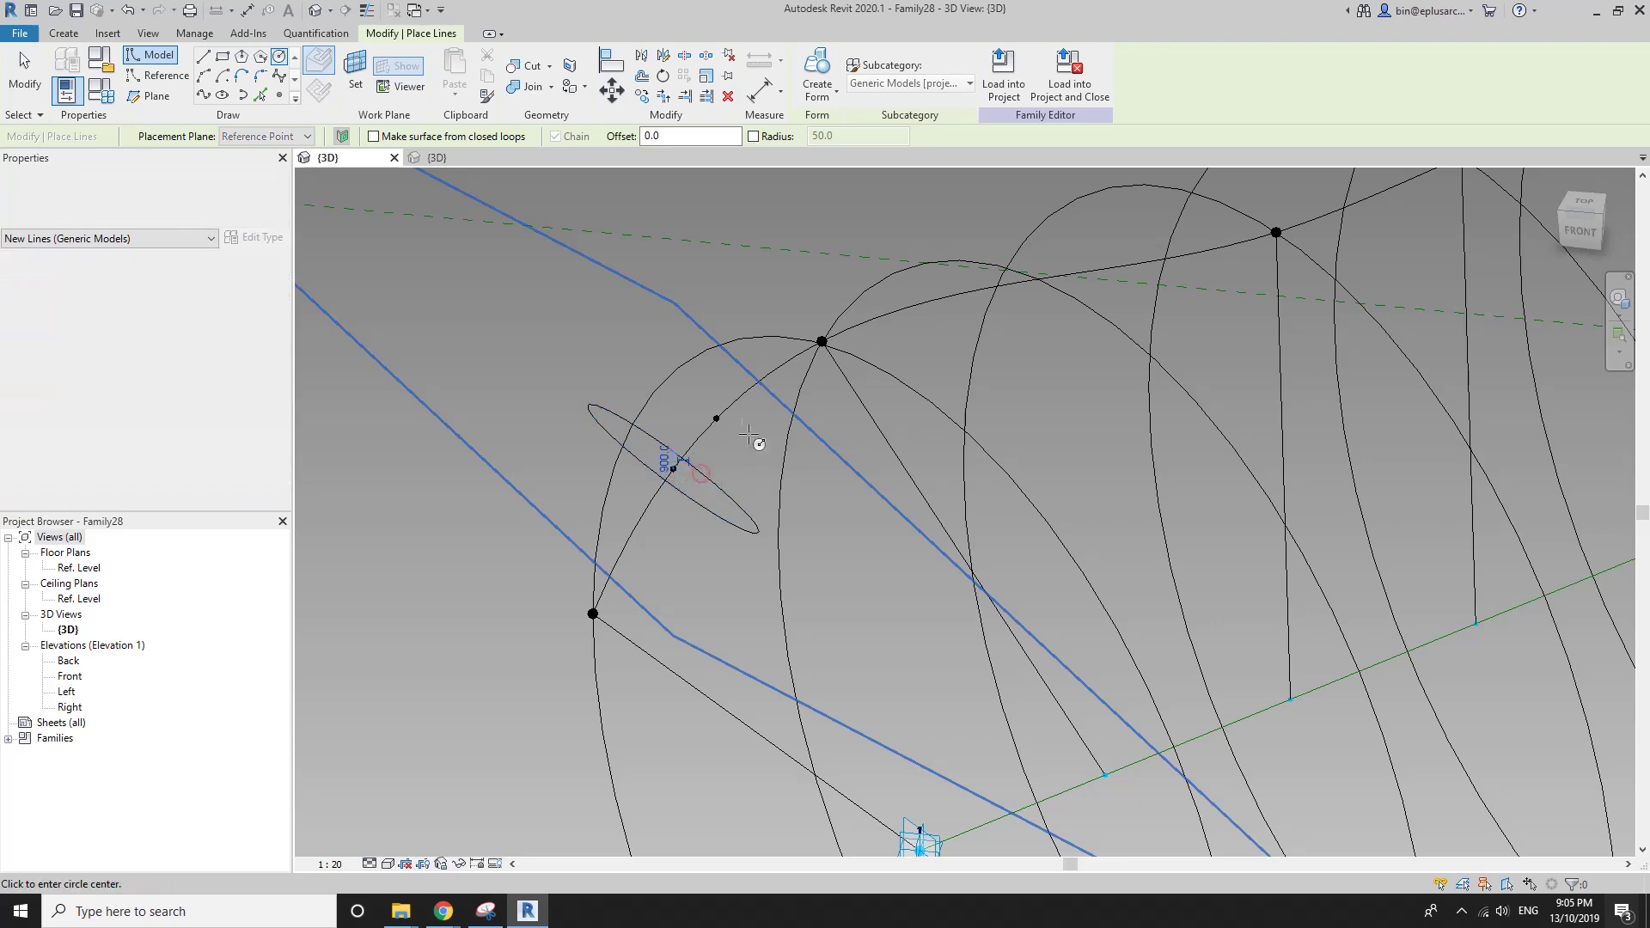
key("Escape")
key("Escape")
Switch the work plane to the upper point and draw an 800-radius circle there.
key("Return")
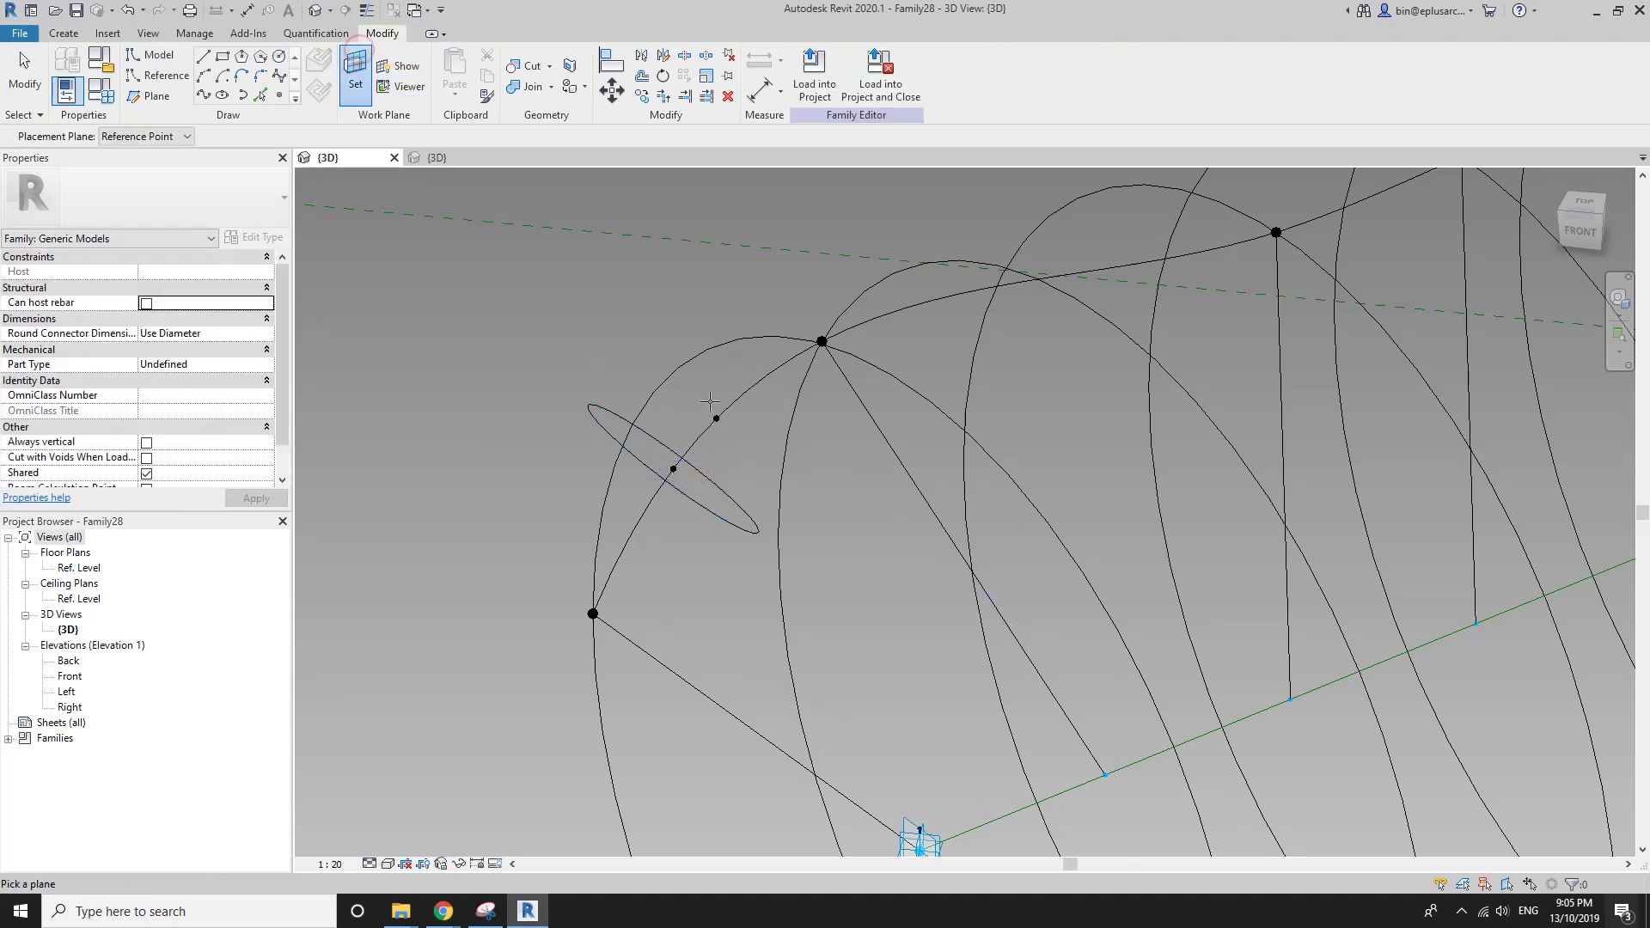
left_click(717, 419)
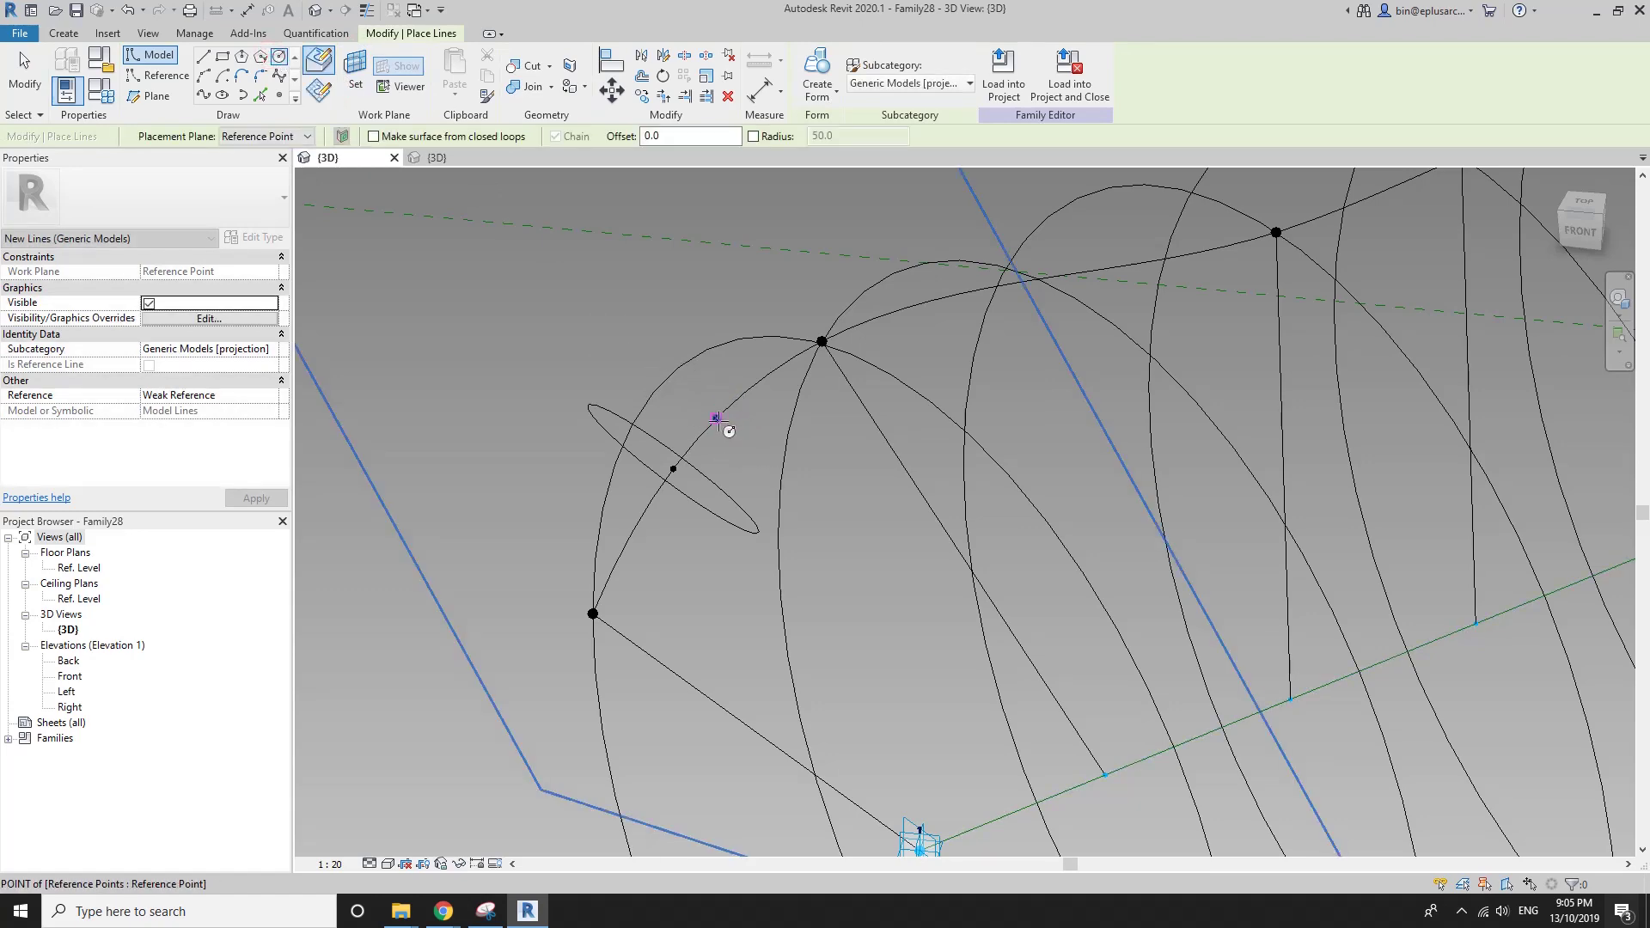
left_click(717, 418)
left_click(756, 408)
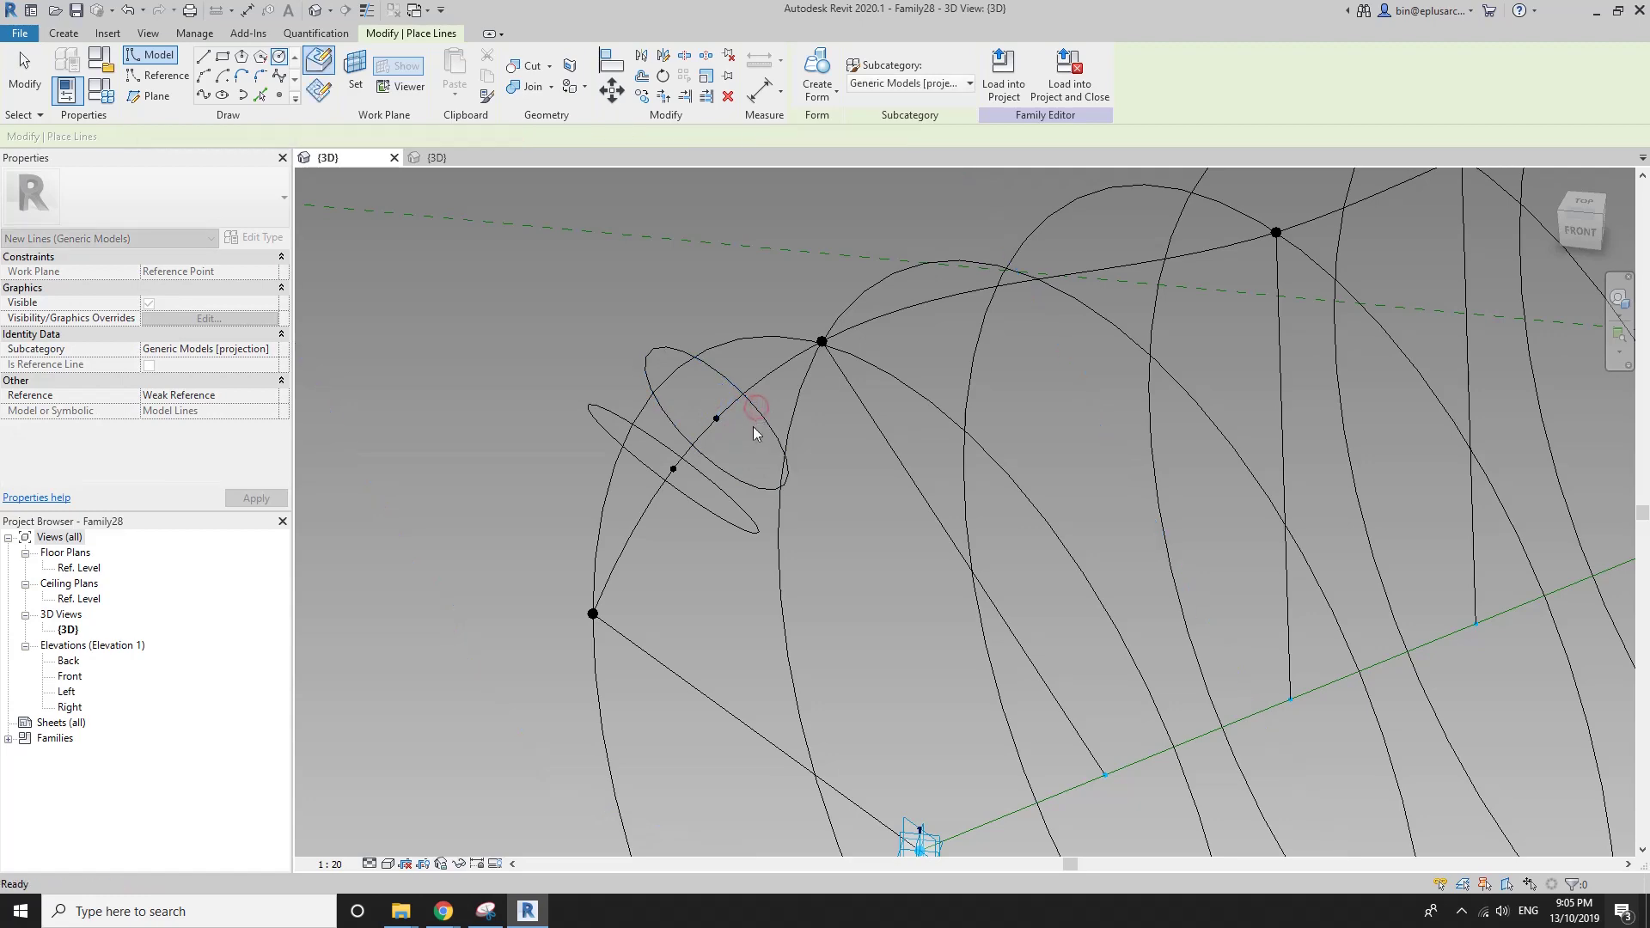
key("Escape")
left_click(762, 414)
middle_click_drag(762, 414, 1084, 413, "shift")
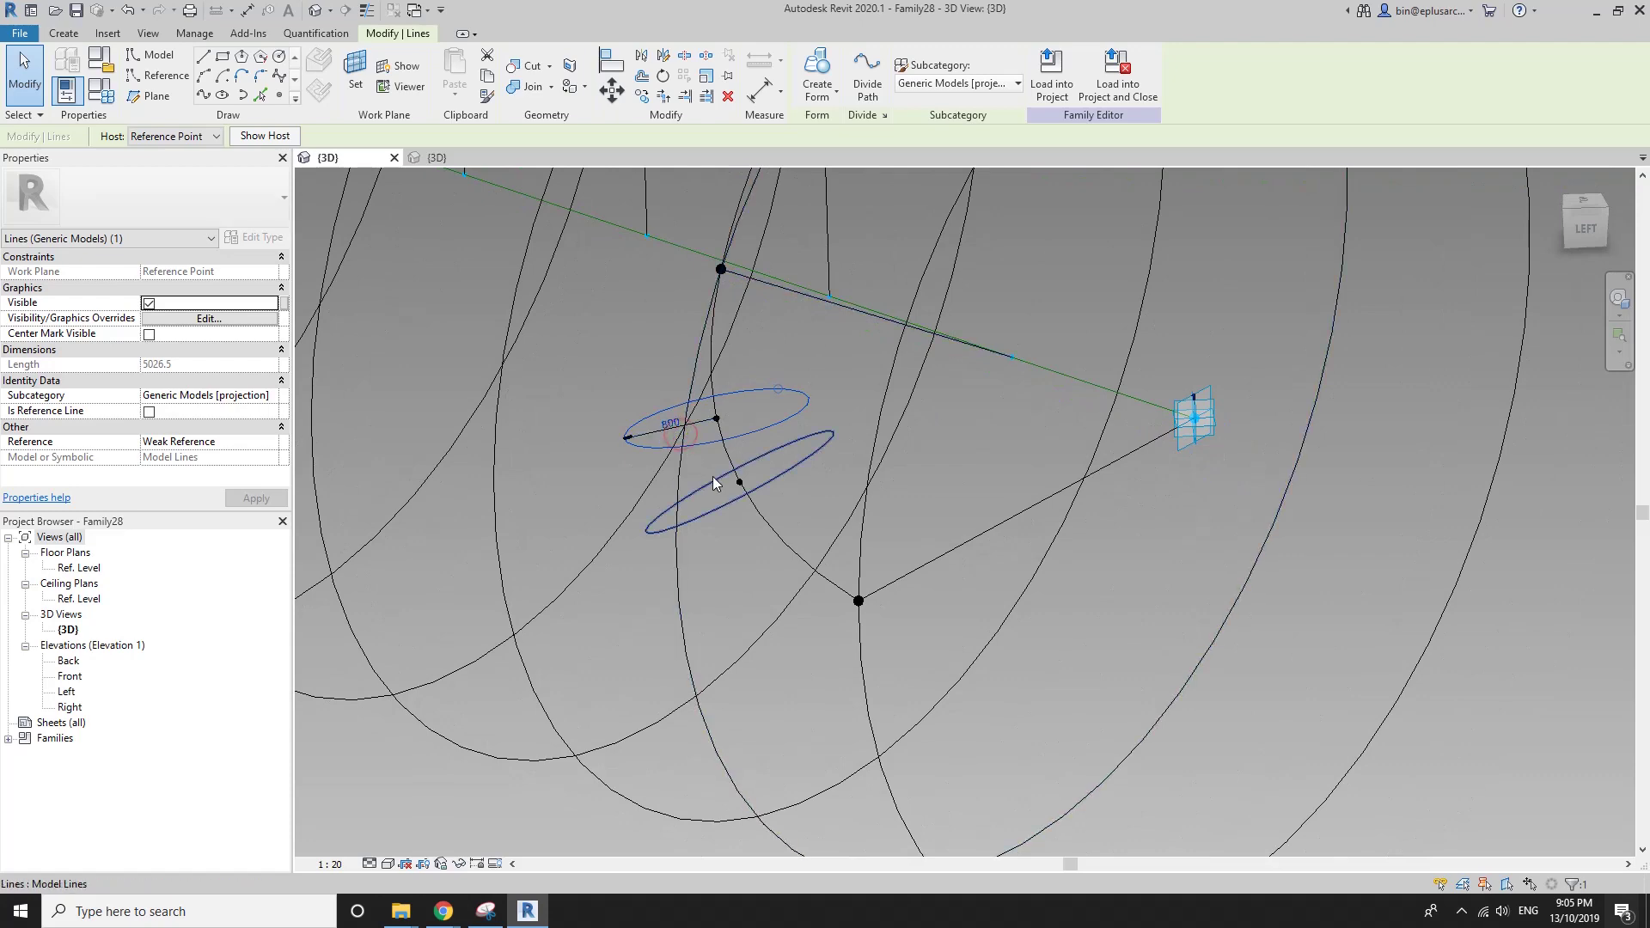
Label the 900 radius dimension with a new instance parameter R2.
key("Escape")
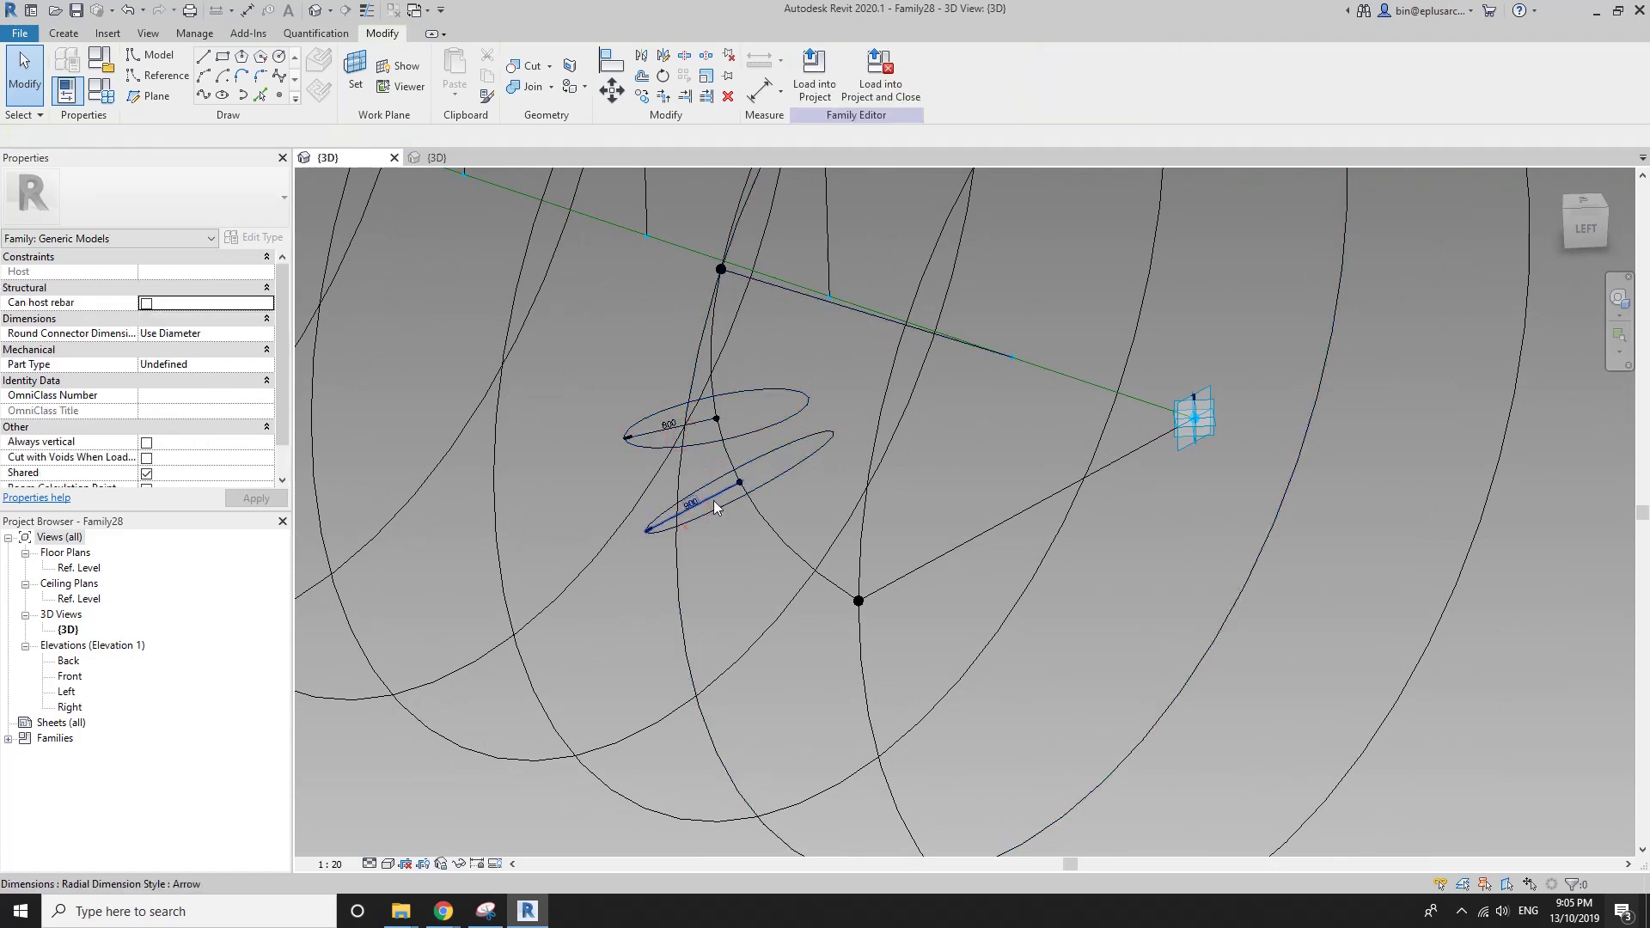
left_click(714, 507)
left_click(977, 74)
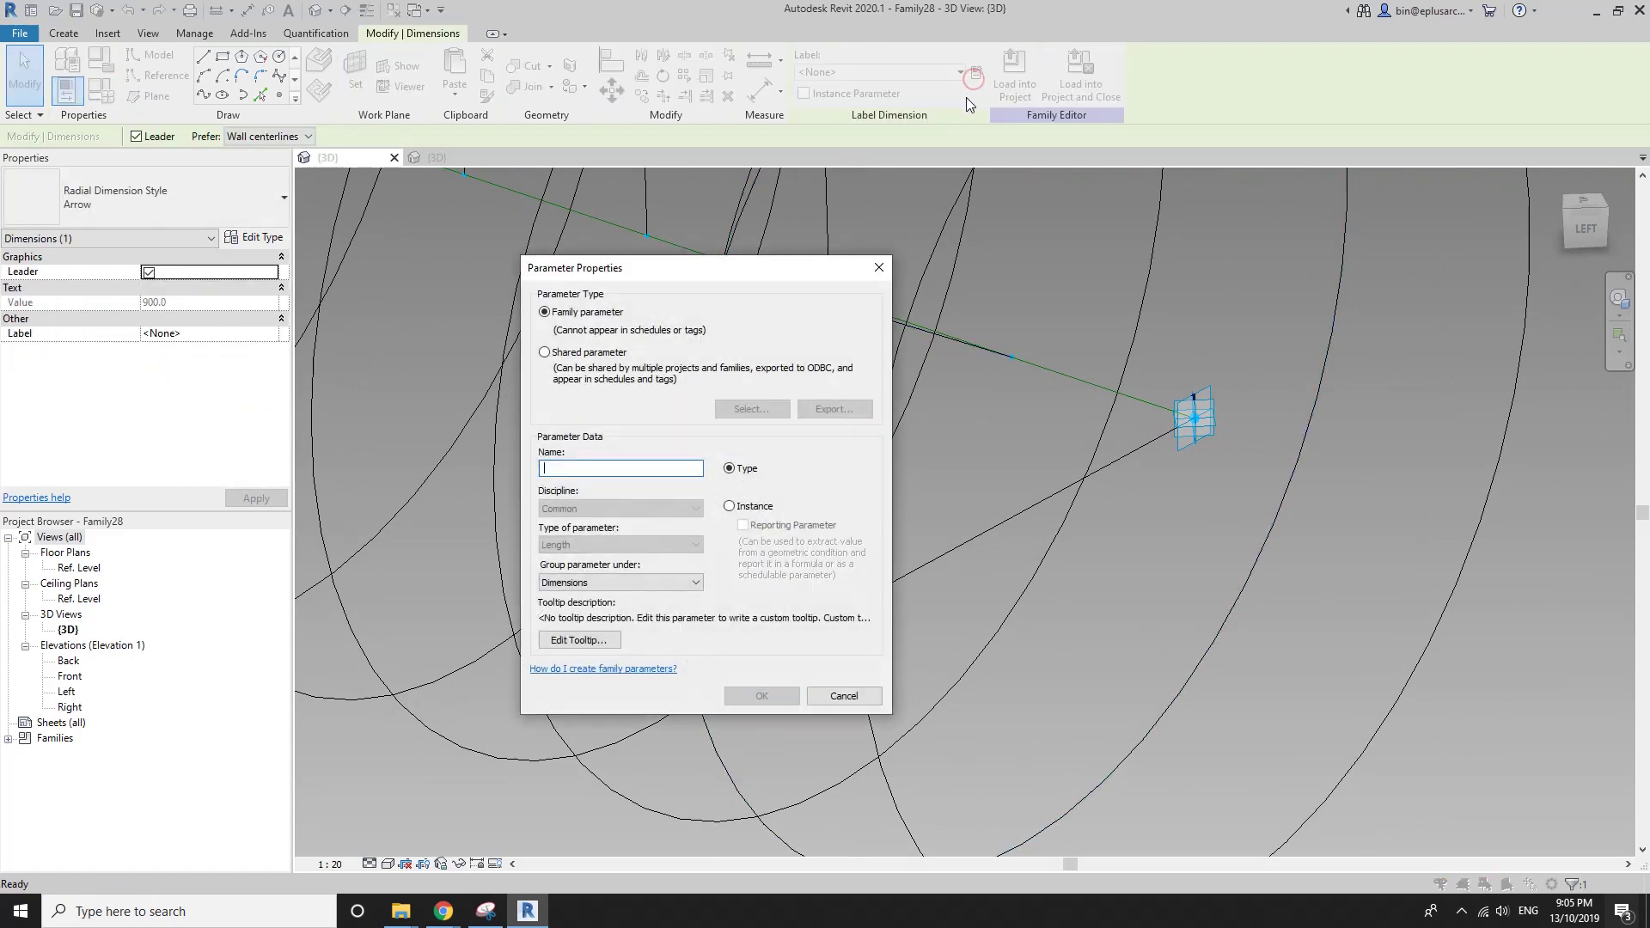
type("R2")
left_click(752, 506)
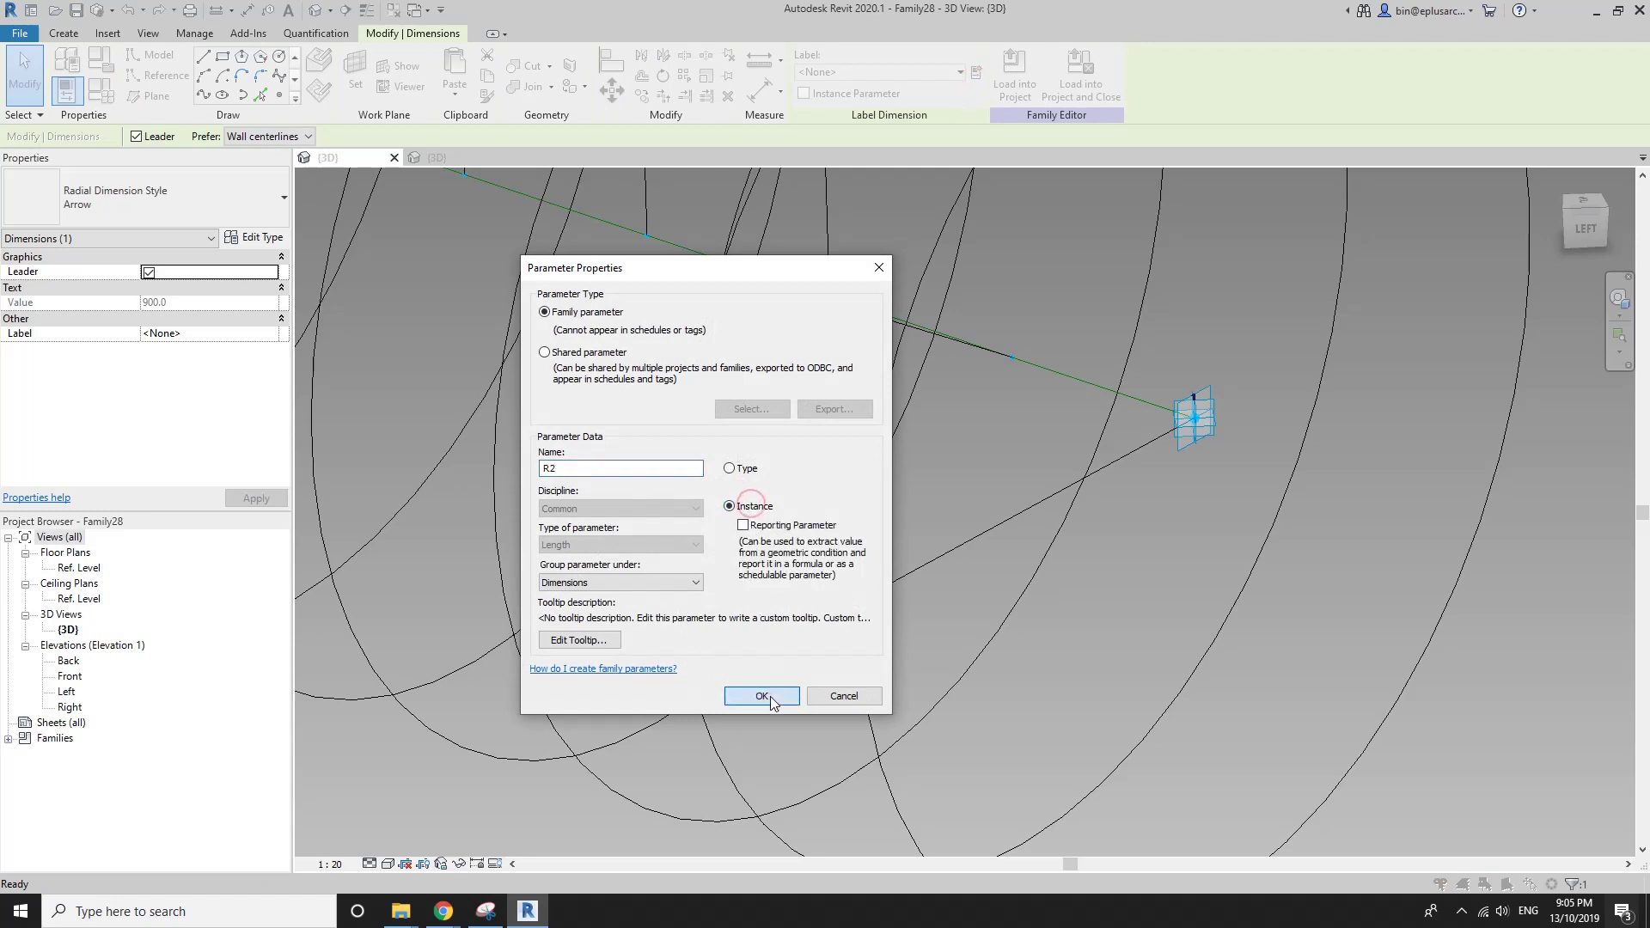
left_click(762, 696)
Assign the R2 label to the 800 circle's radius dimension.
left_click(701, 428)
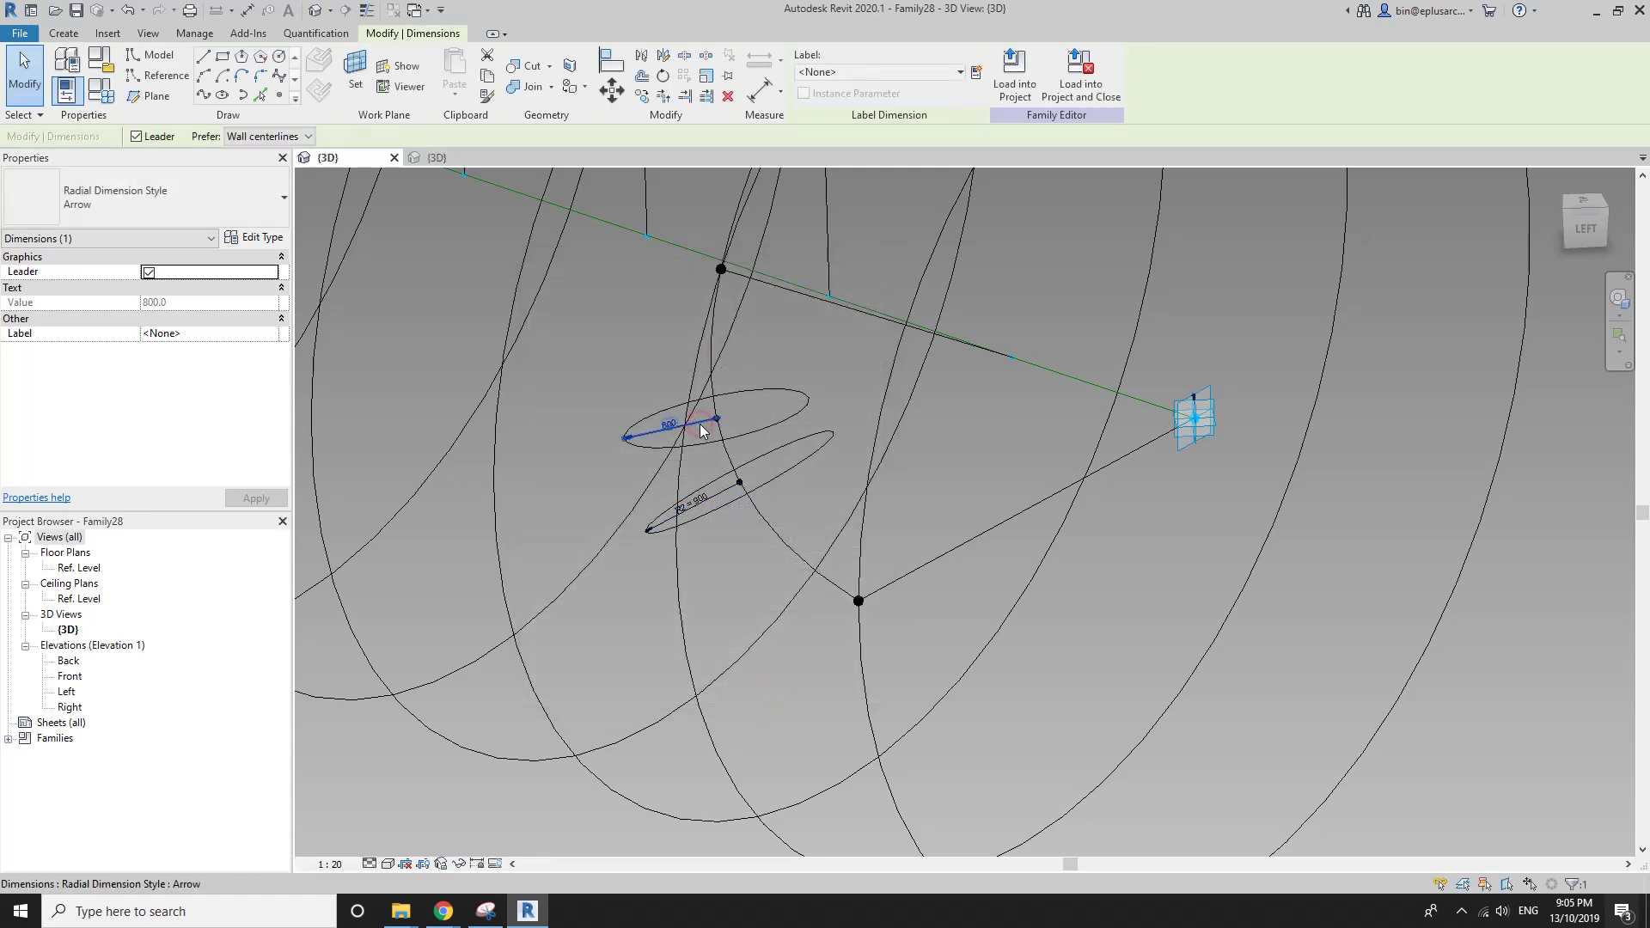
left_click(931, 72)
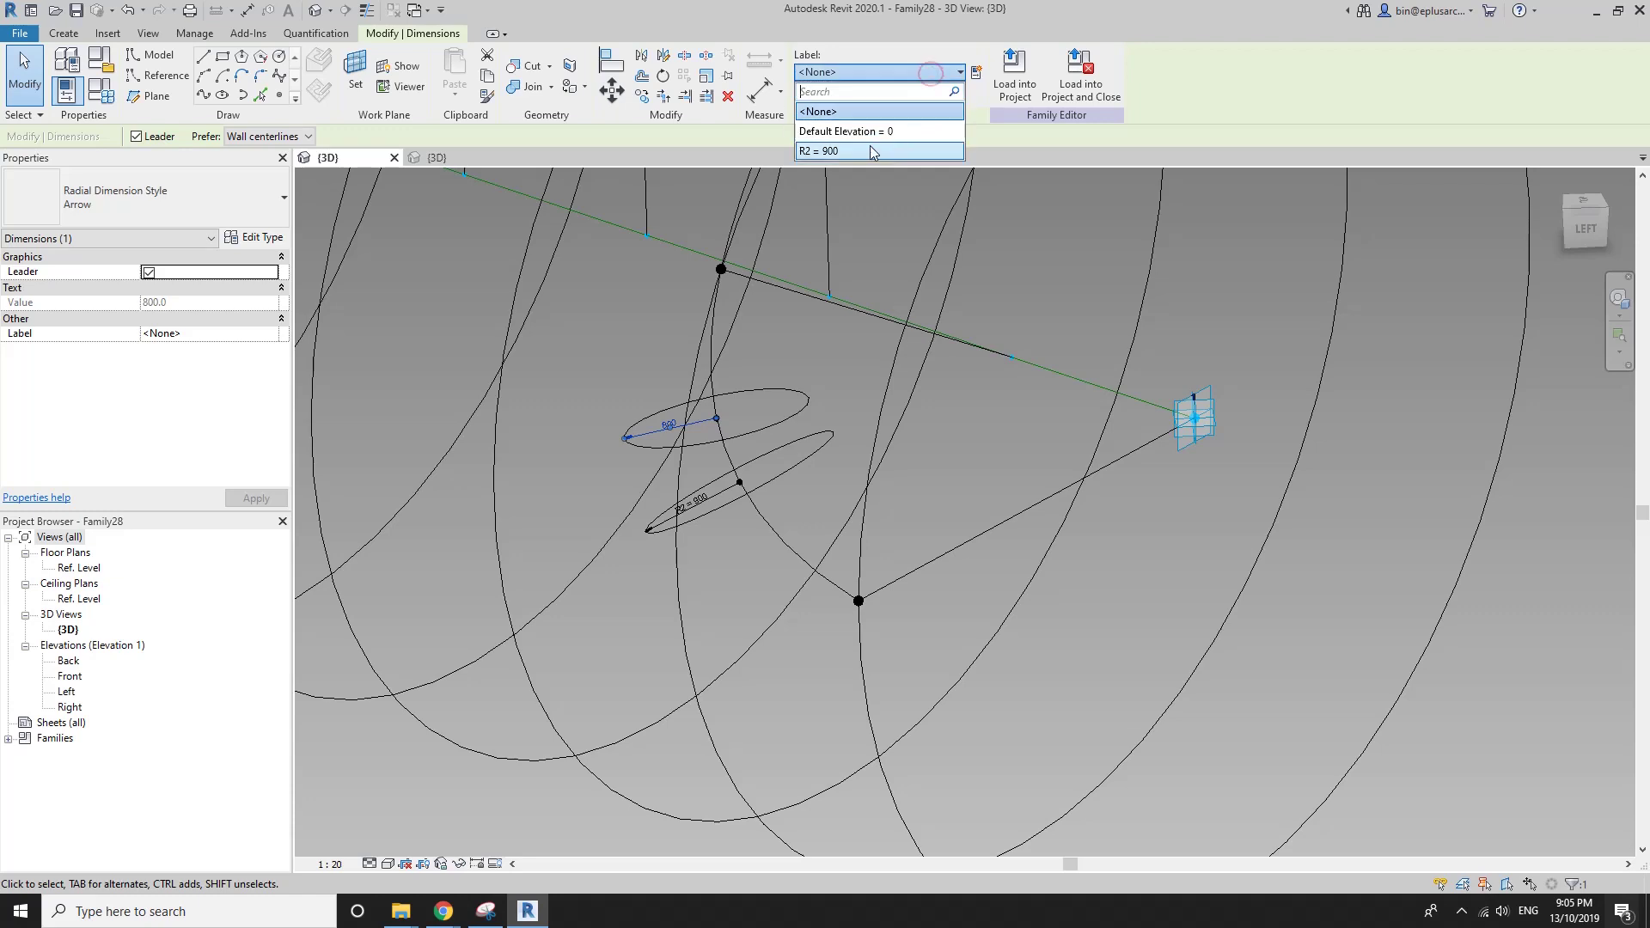
left_click(854, 151)
key("Escape")
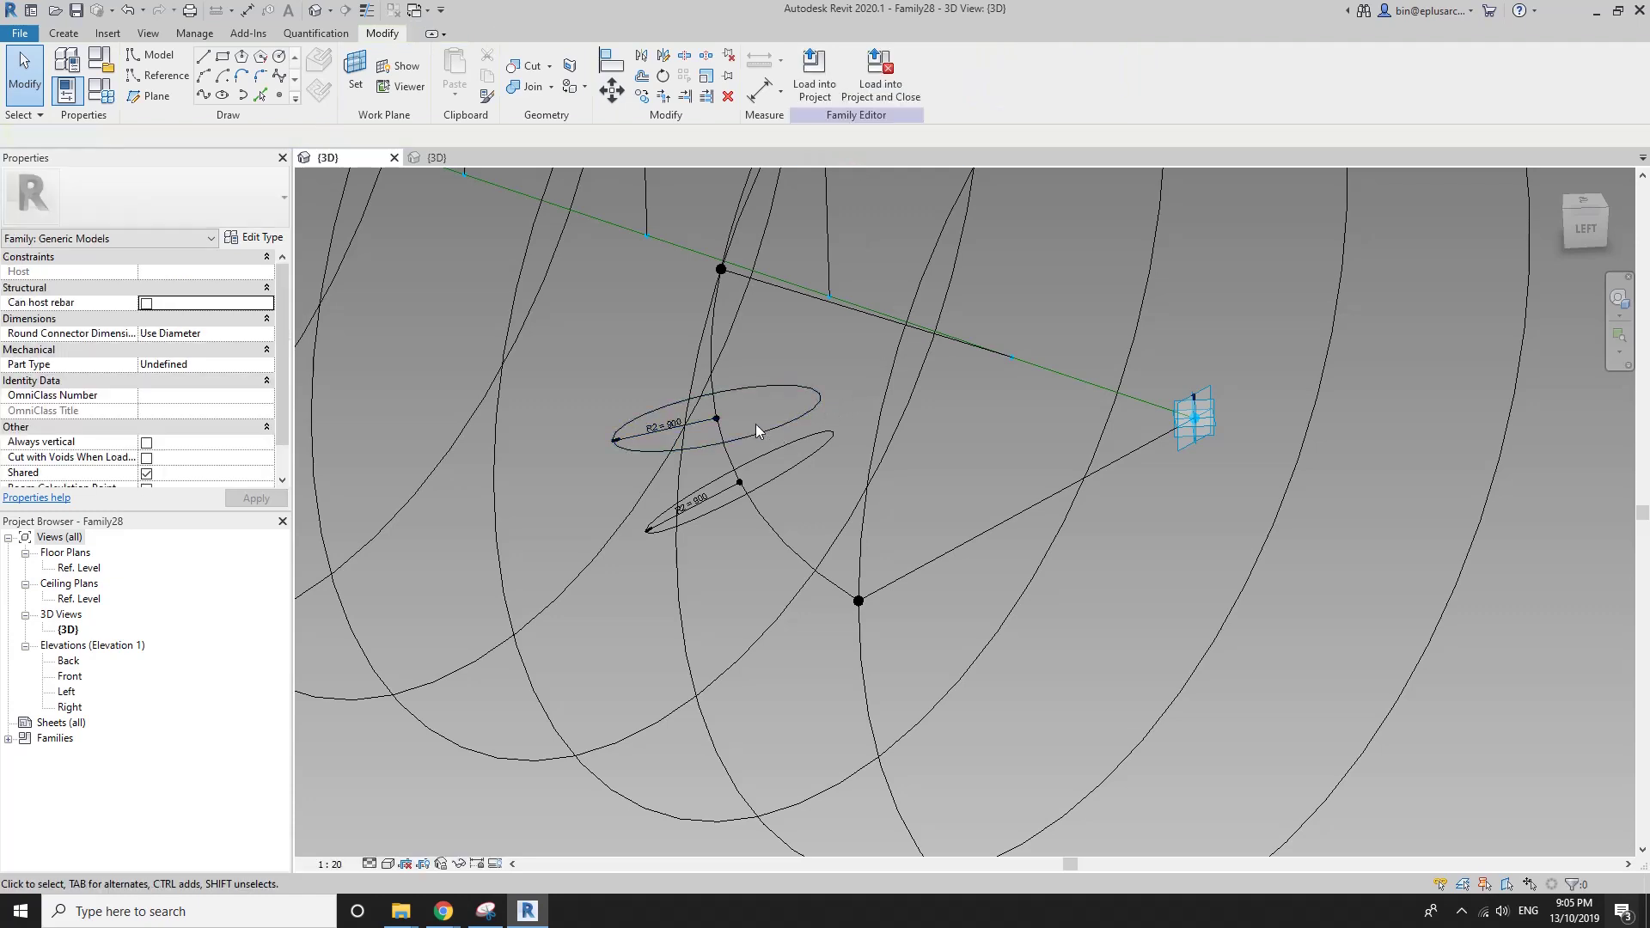
Set the circle's host reference point Normalized Curve Parameter to 0, moving it to the spline start.
left_click(719, 419)
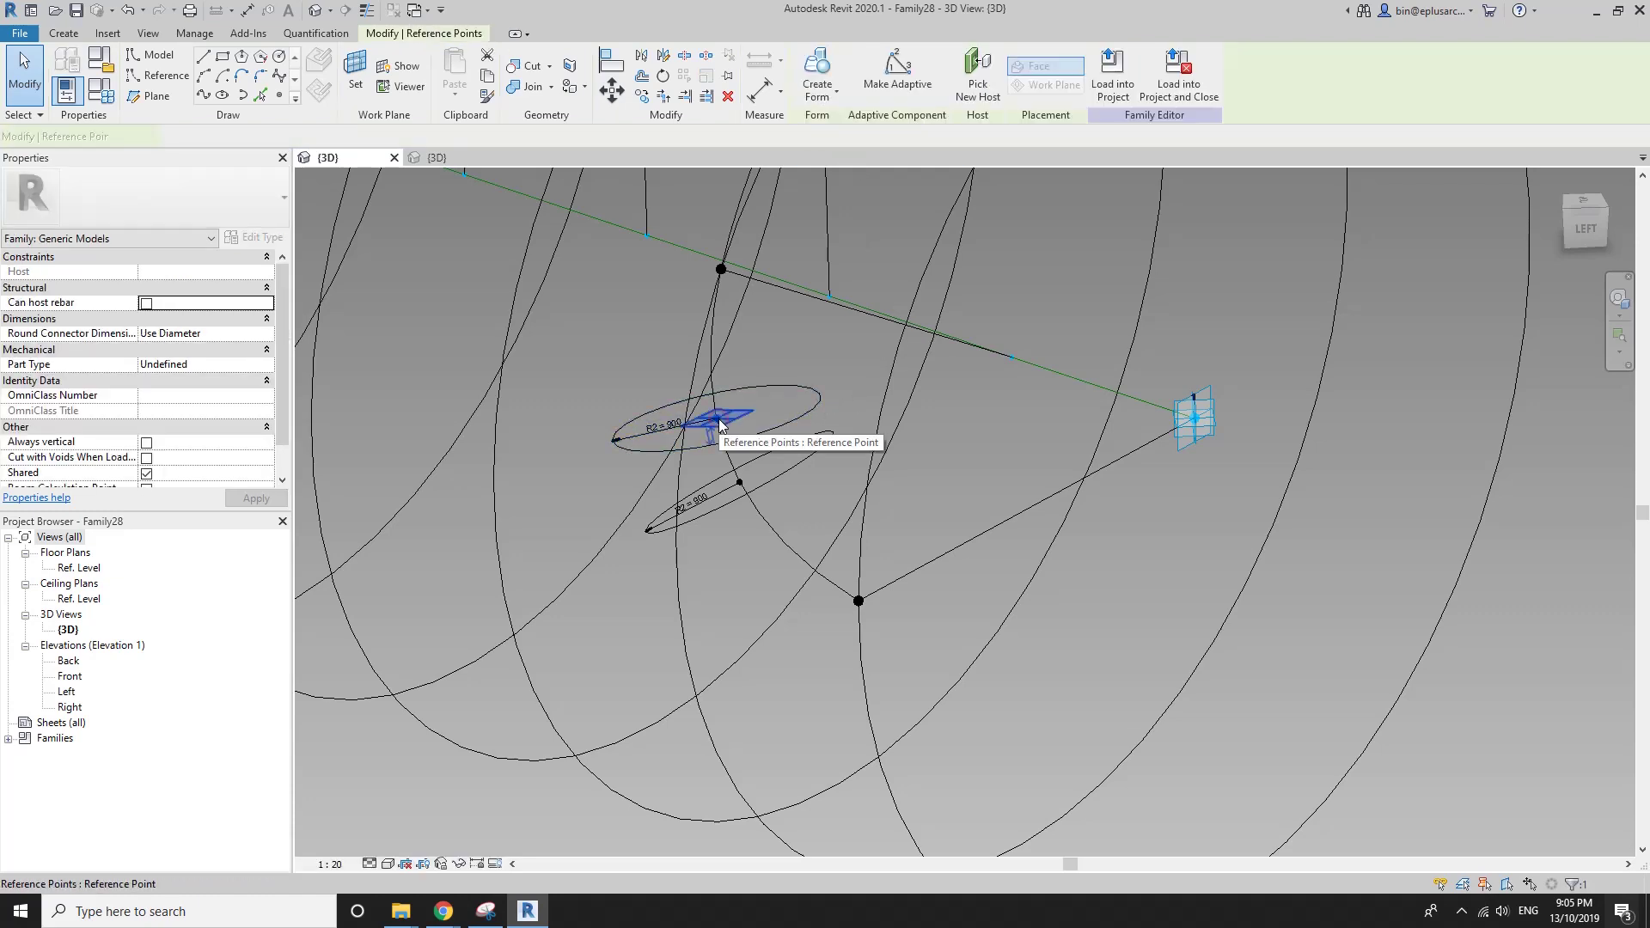
left_click(195, 459)
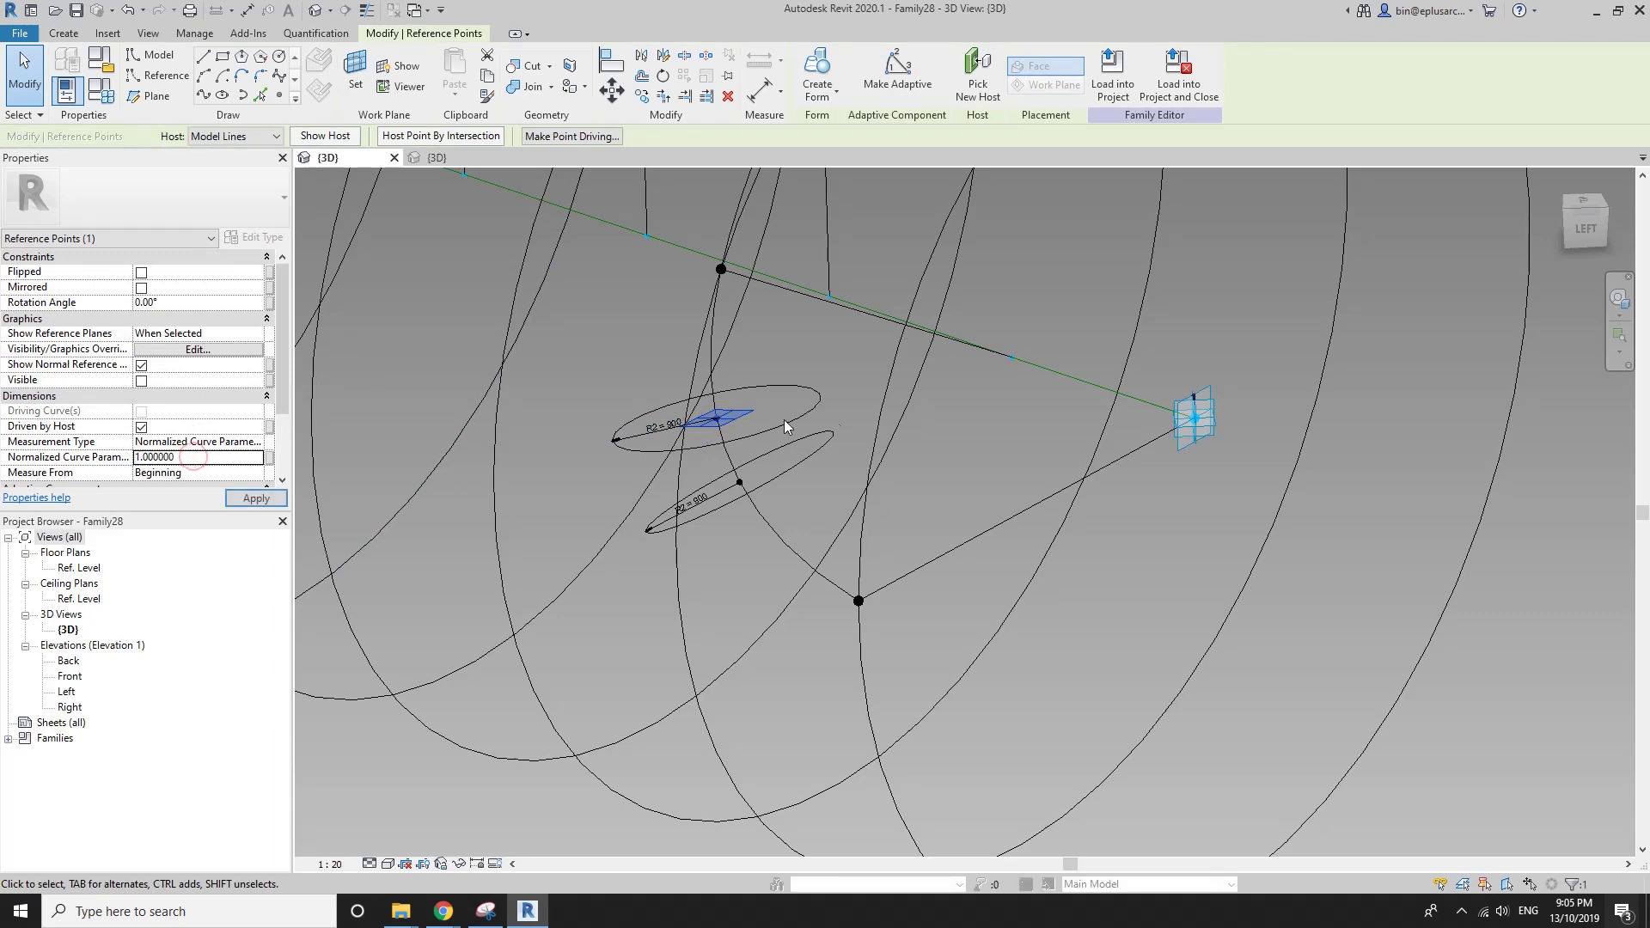
key("Return")
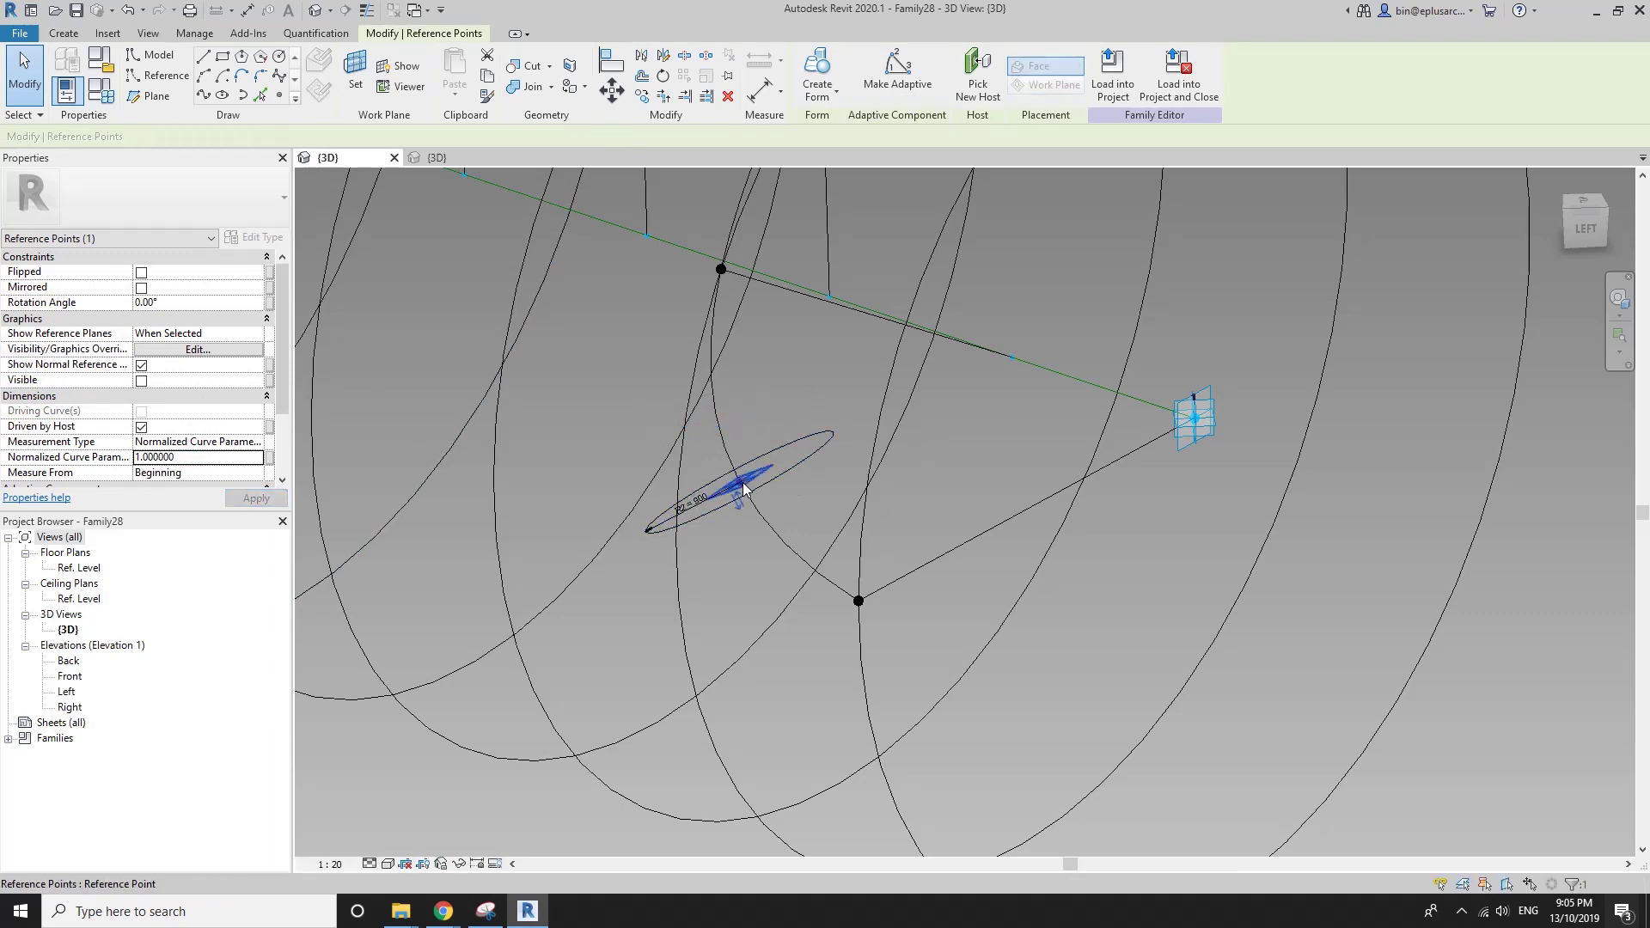
double_click(198, 458)
type("0")
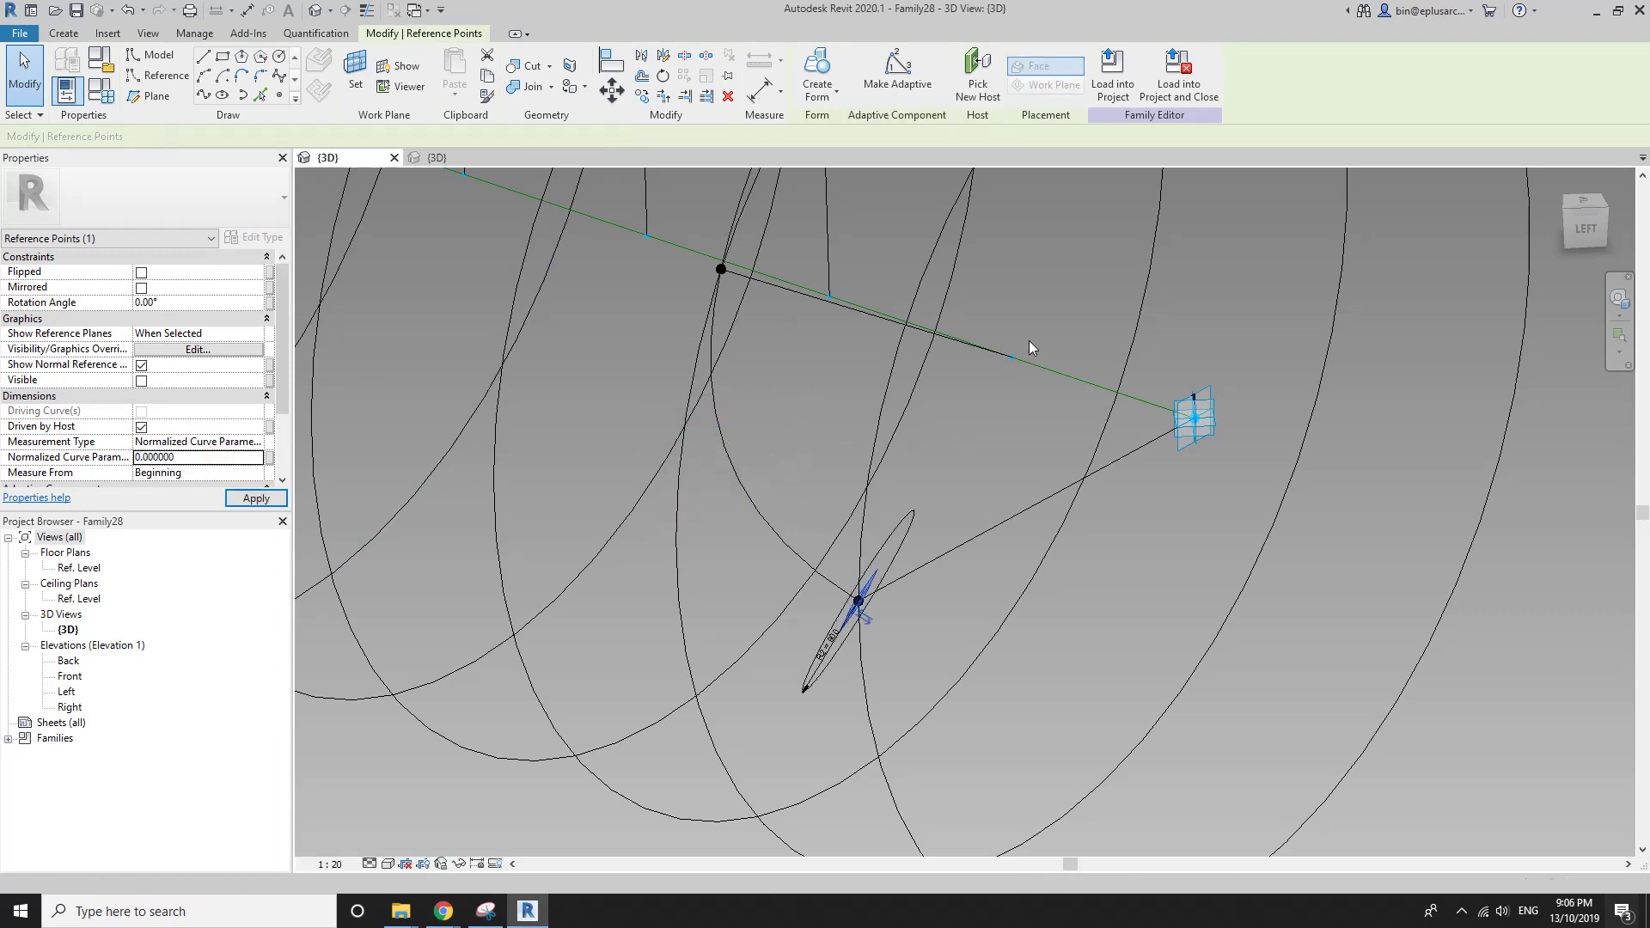
left_click(930, 531)
Make the curved path, upper straight line and small end circle reference lines for the tube.
left_click(758, 520)
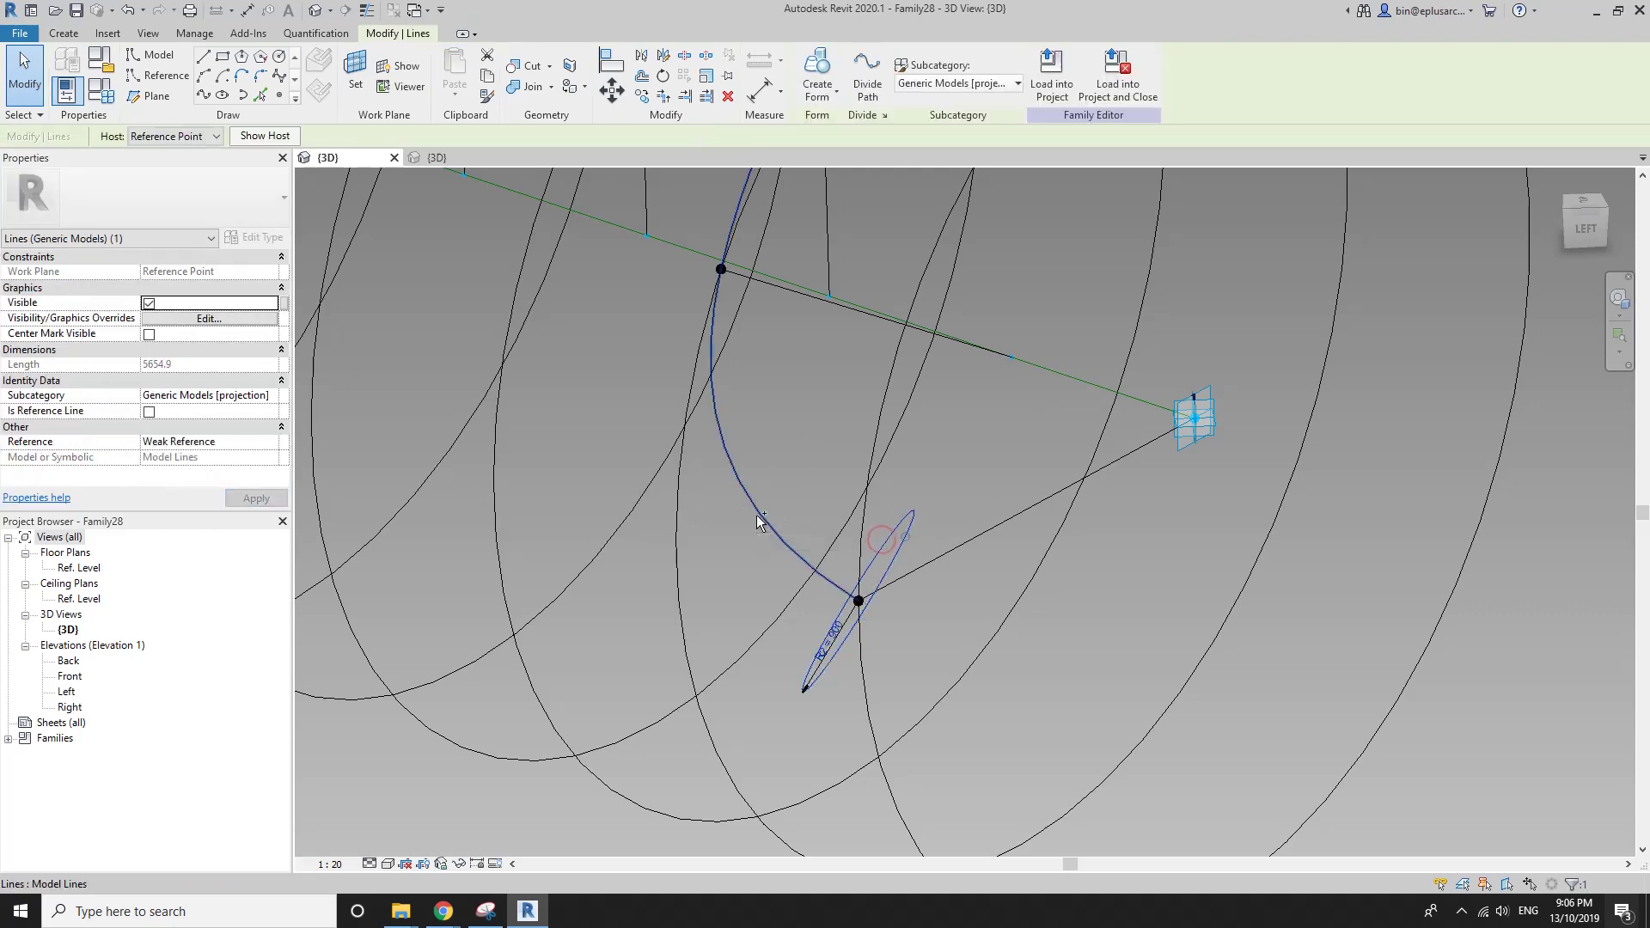
key("z")
key("f")
left_click(624, 317, "ctrl")
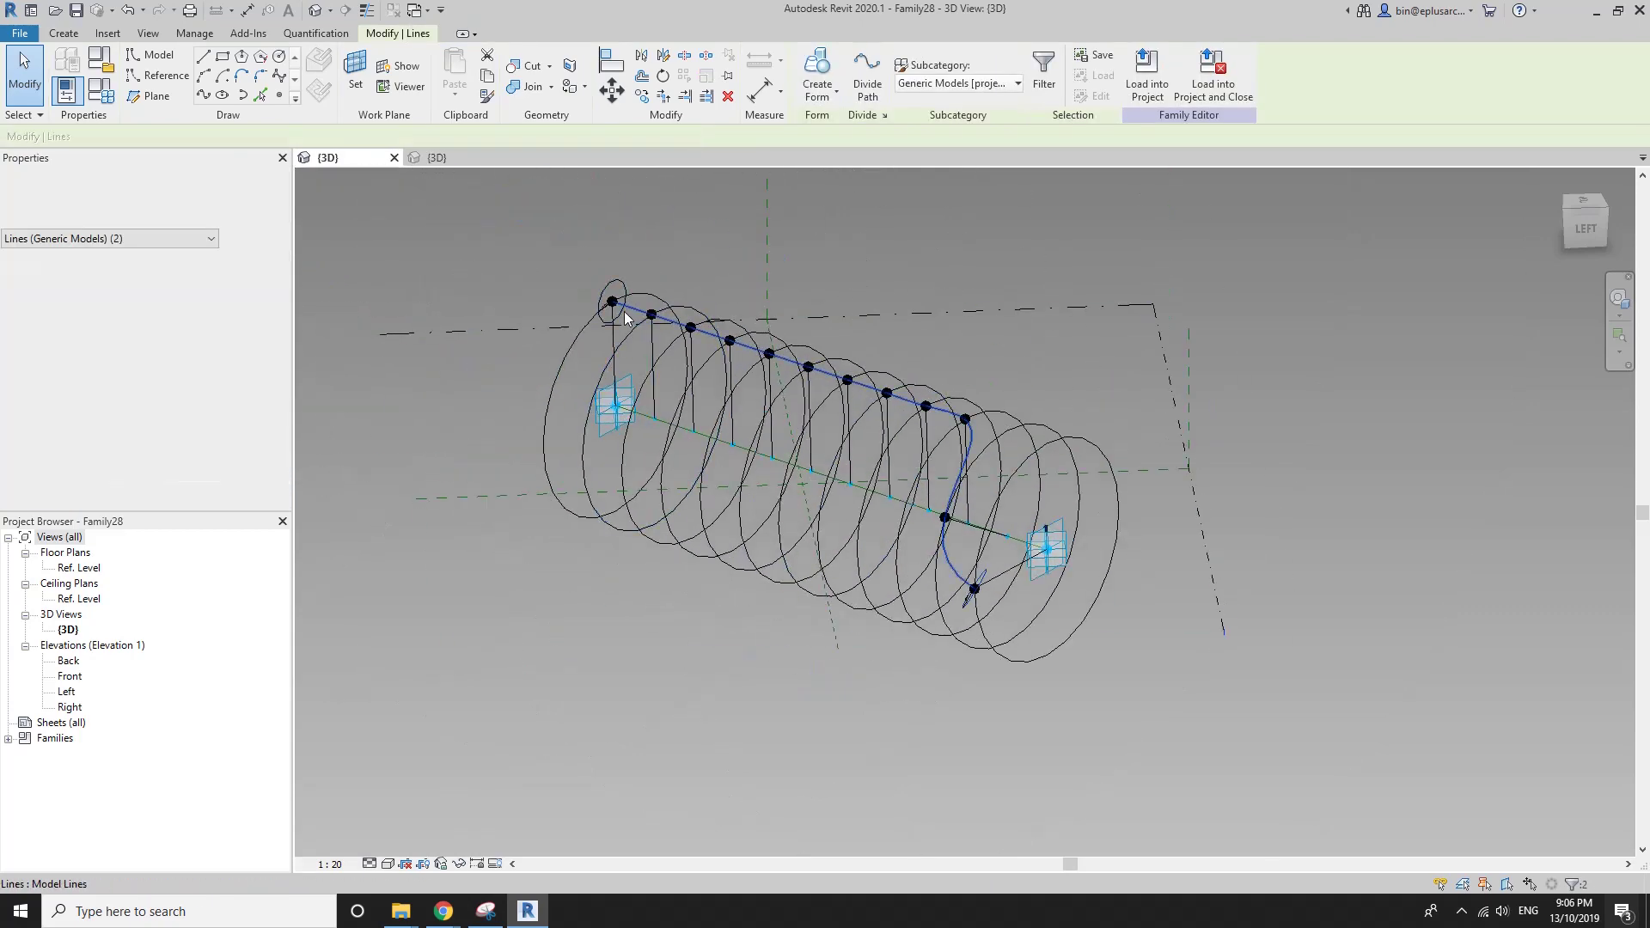
left_click(624, 278, "ctrl")
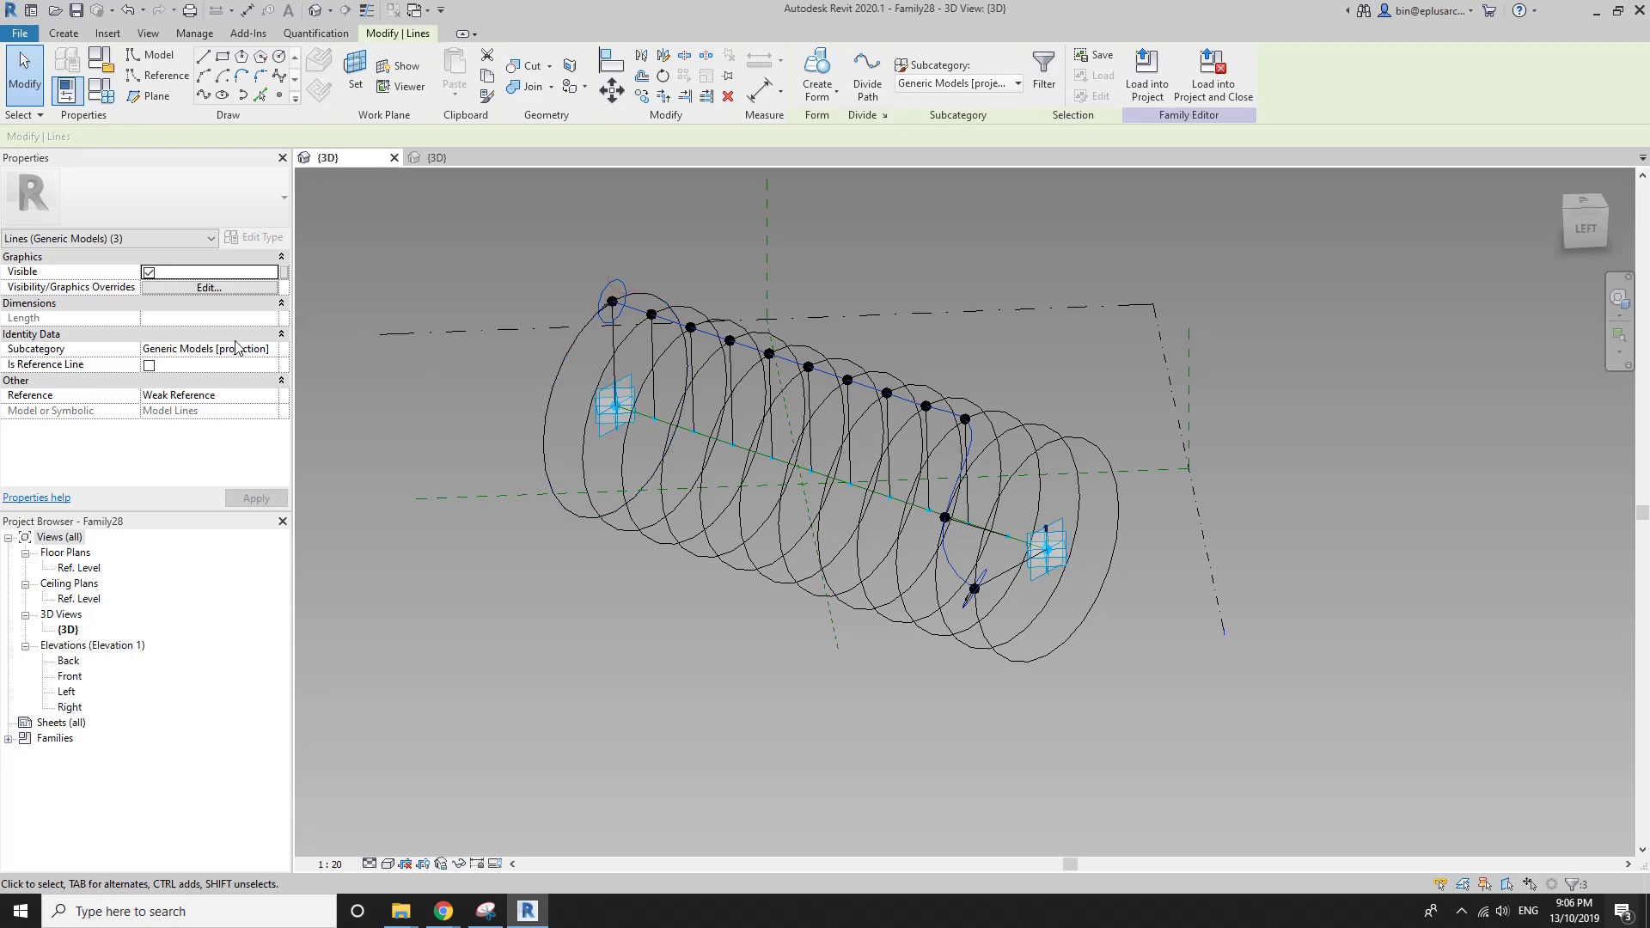
left_click(149, 367)
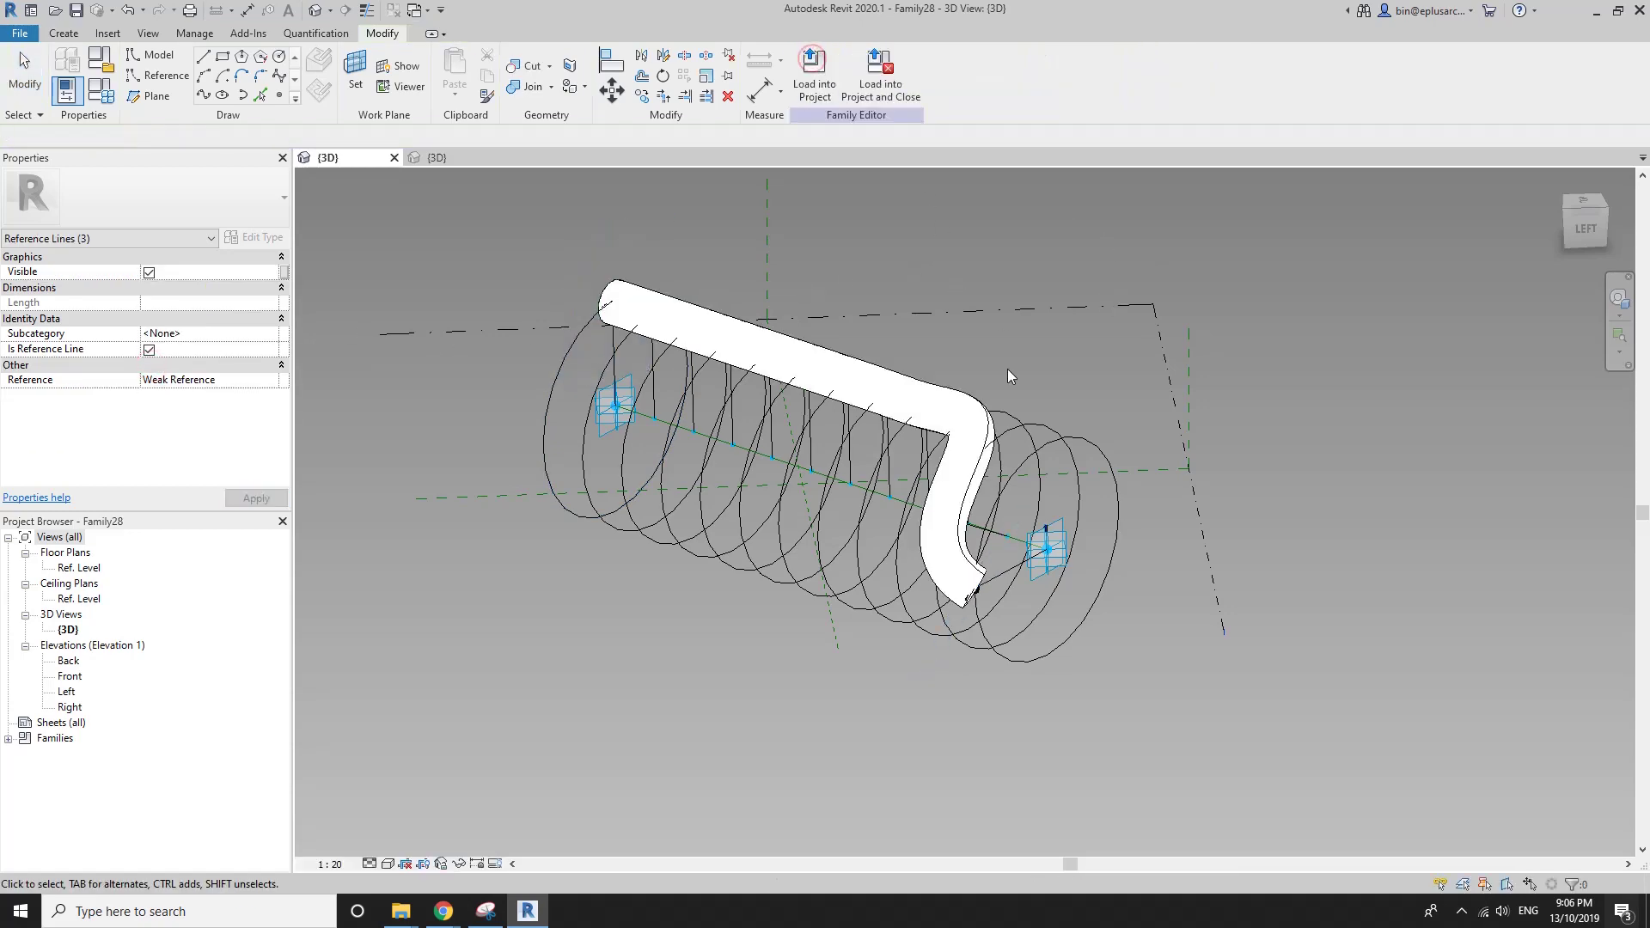
mouse_move(1007, 369)
middle_mouse_down("shift")
mouse_move(849, 462)
mouse_move(868, 482)
middle_mouse_up("shift")
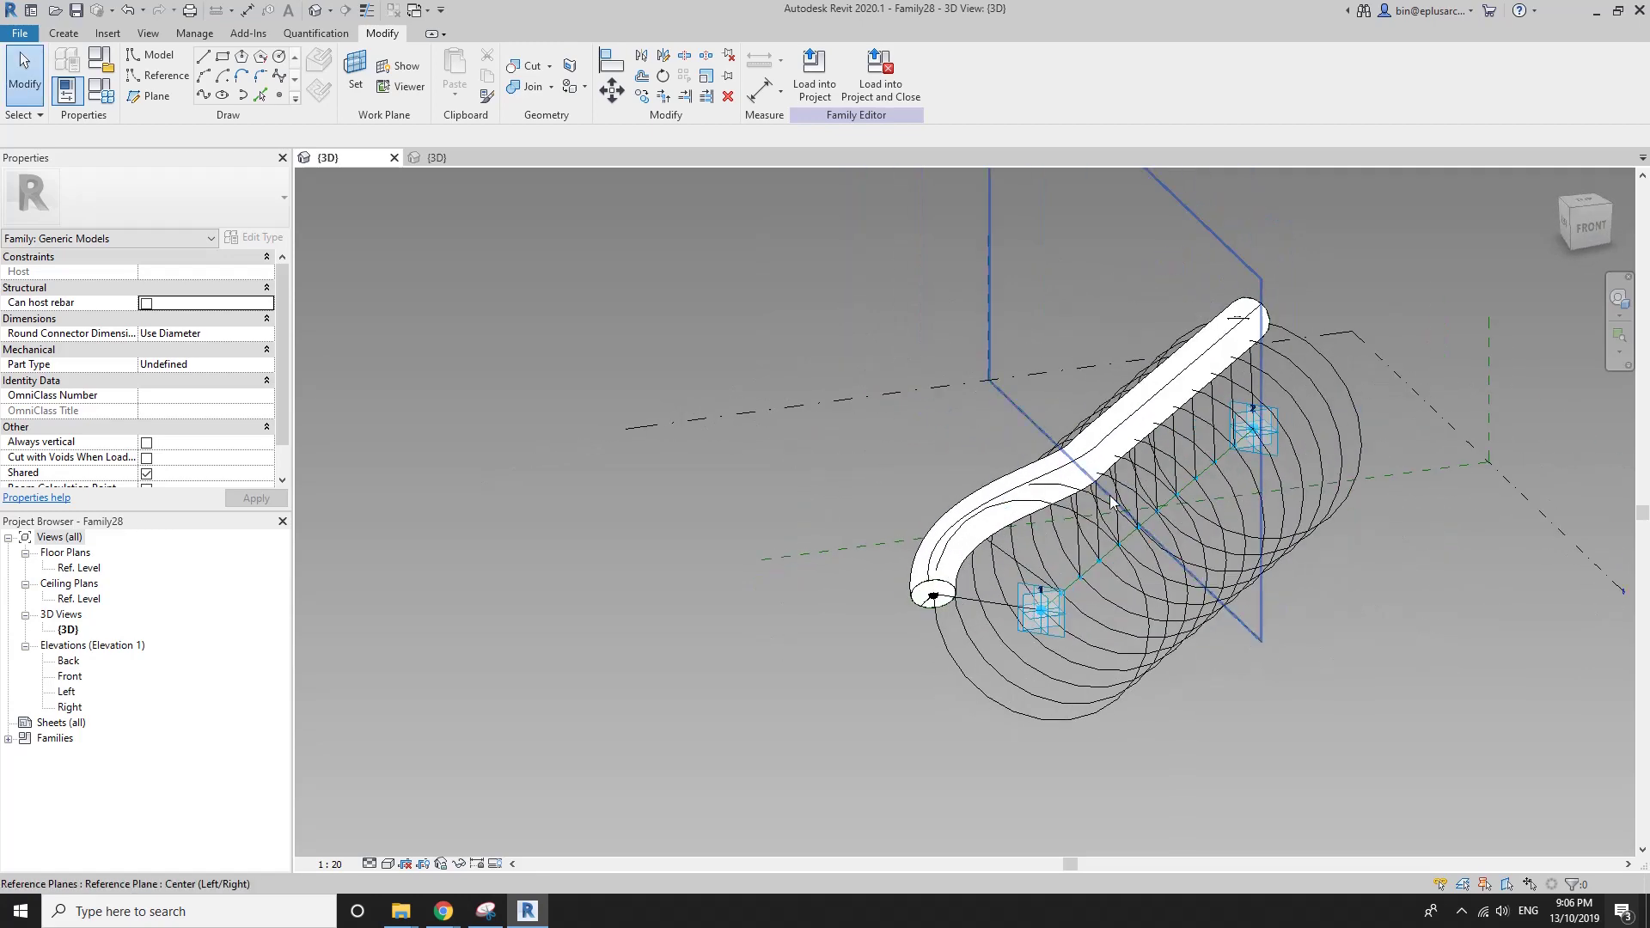
Select the Family29 profile circle at the tube start and open Family Types.
scroll(1000, 559, "up", 2)
scroll(1000, 559, "up", 2)
scroll(1000, 559, "down", 2)
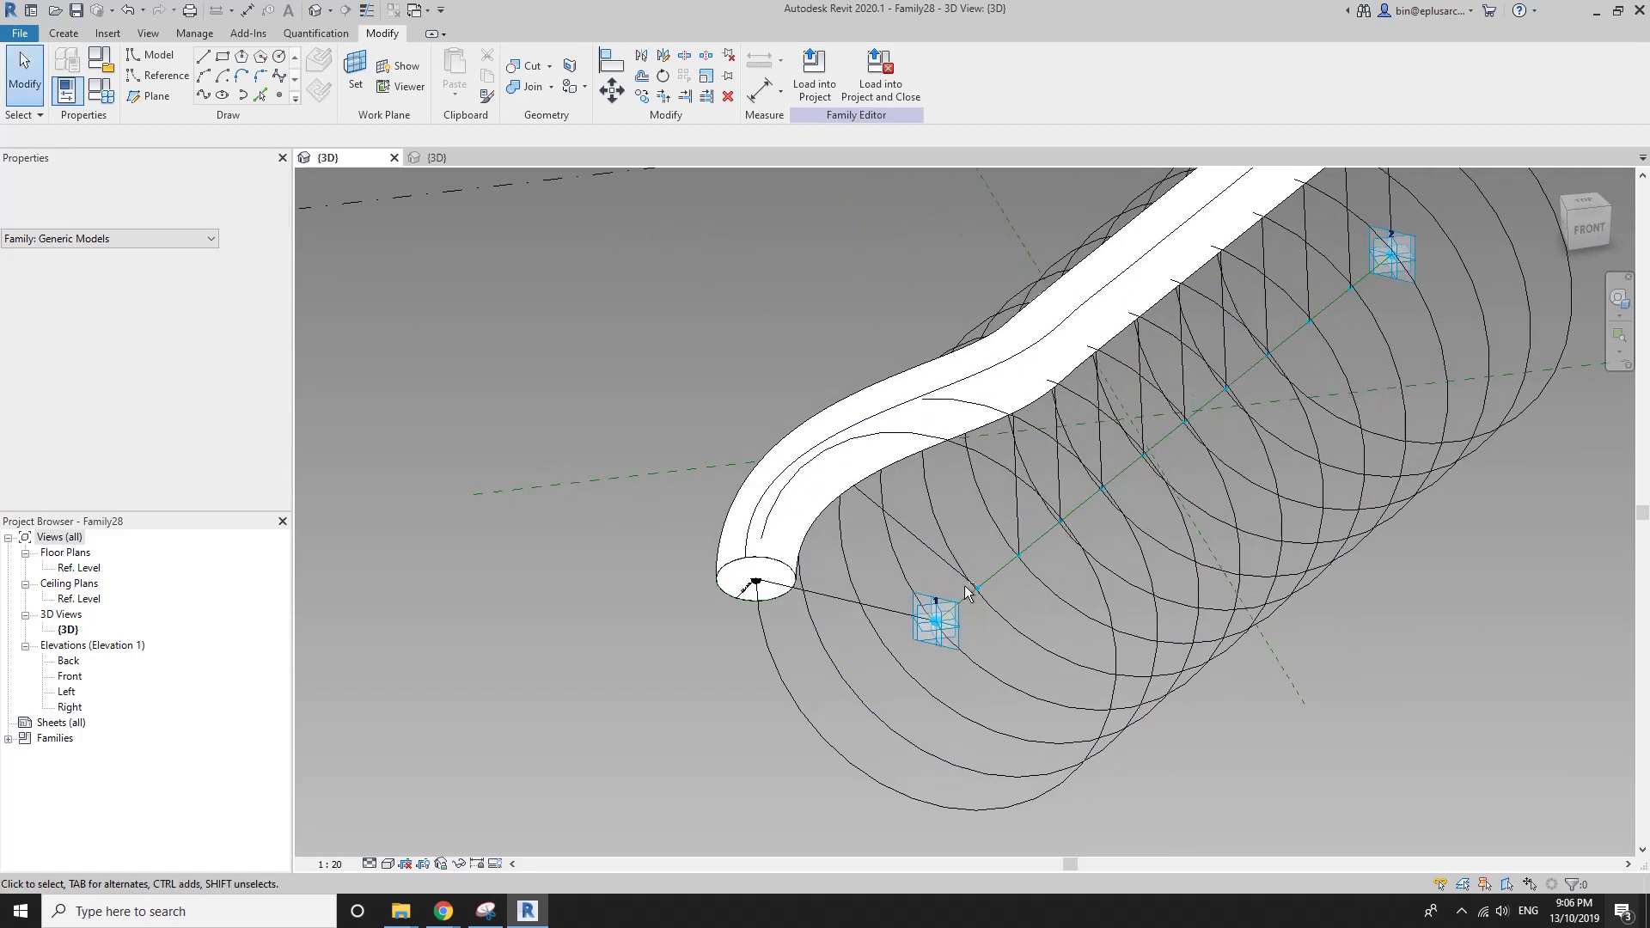
scroll(945, 593, "down", 2)
scroll(916, 615, "up", 2)
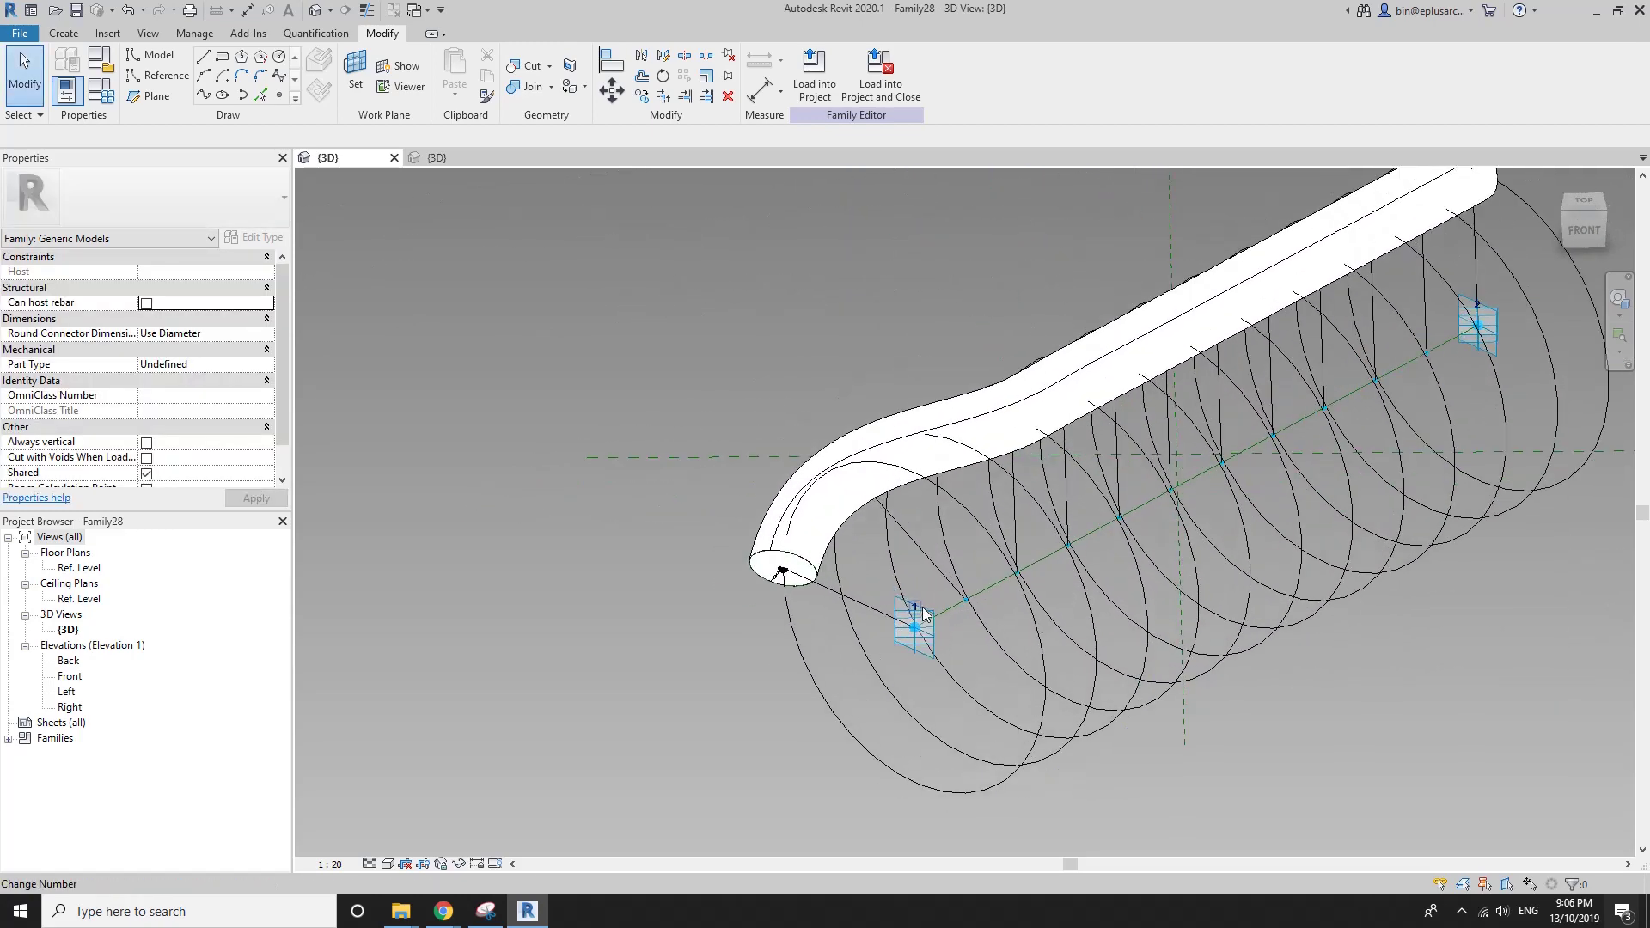
middle_click_drag(917, 615, 882, 629, "shift")
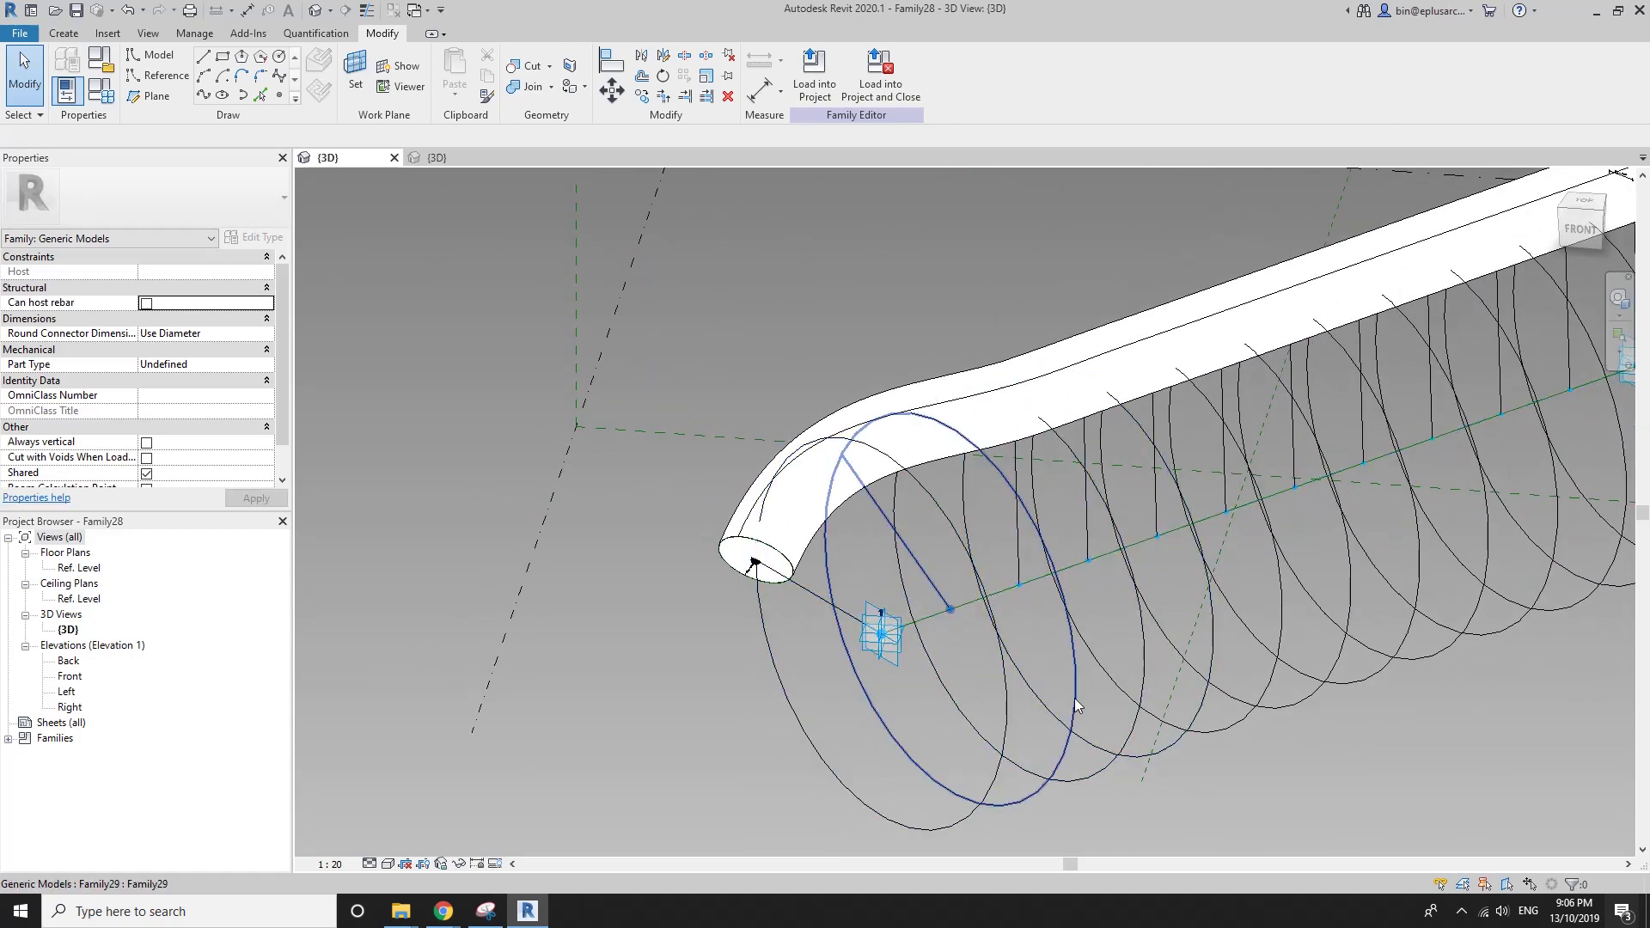
middle_click_drag(1077, 694, 1043, 656, "shift")
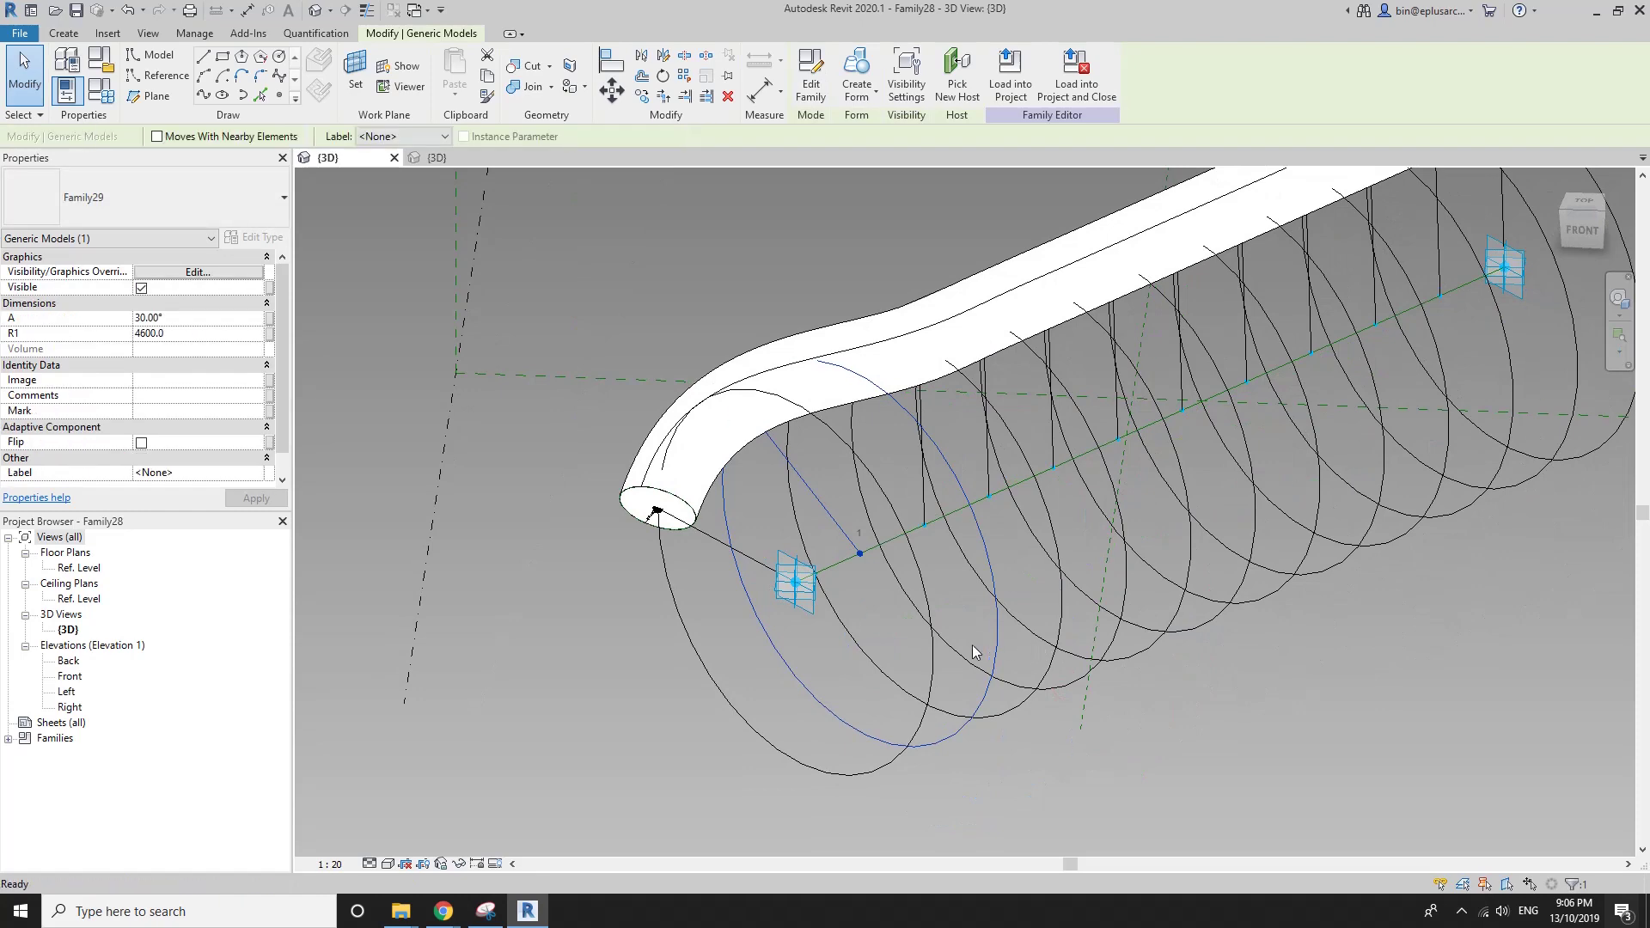
scroll(1019, 550, "down", 2)
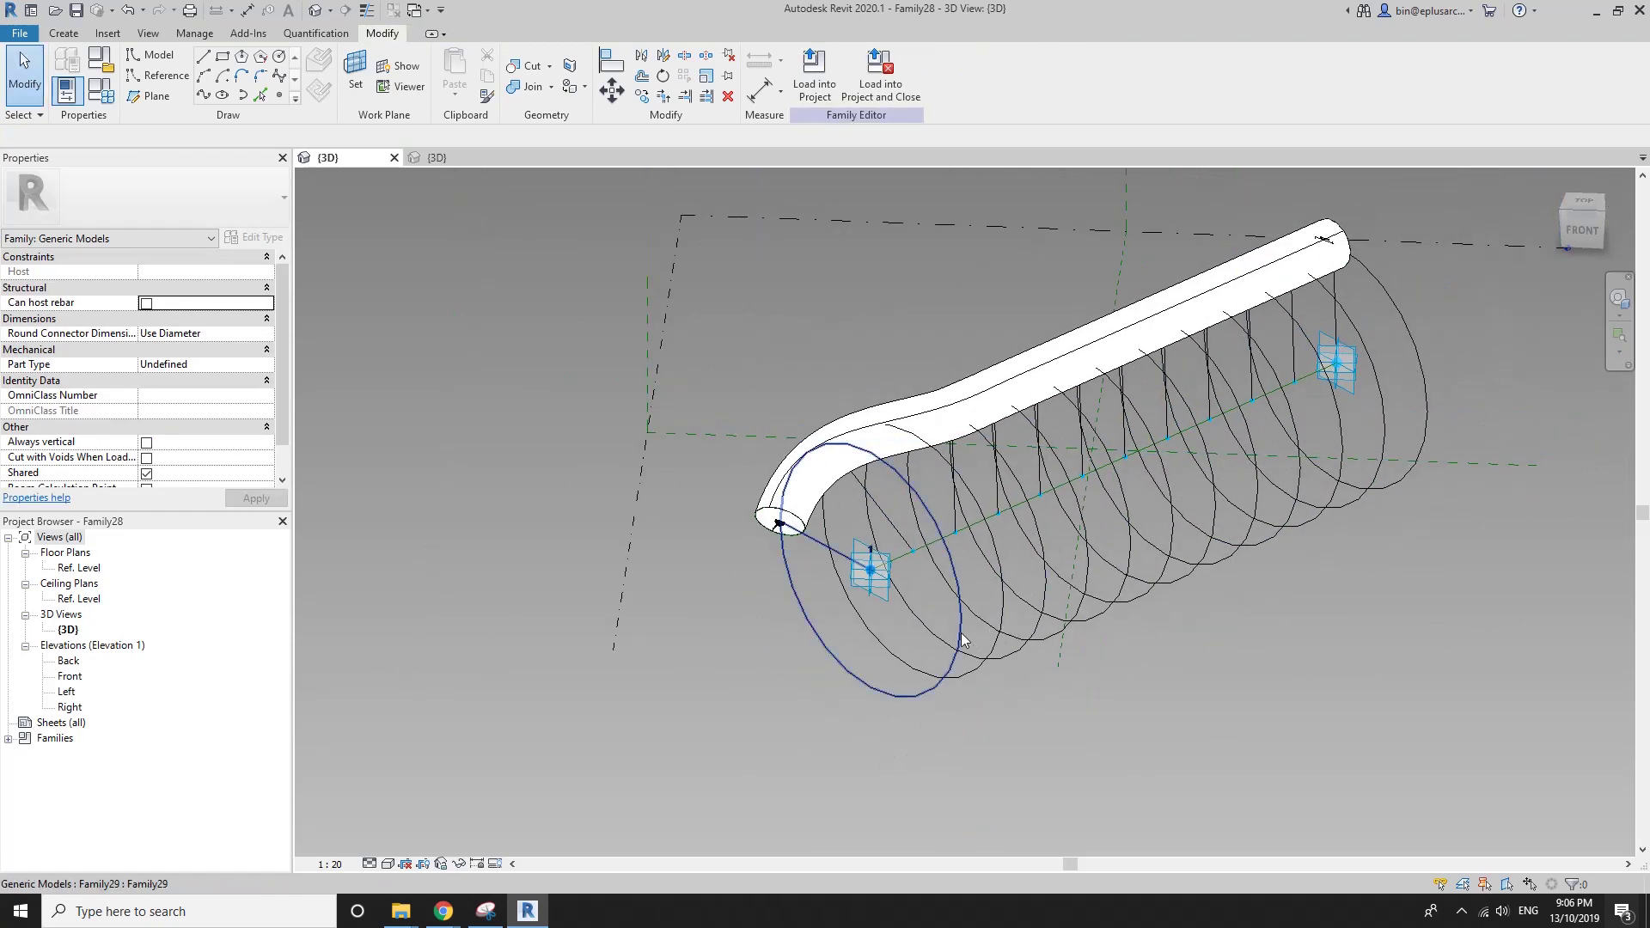
left_click(557, 381)
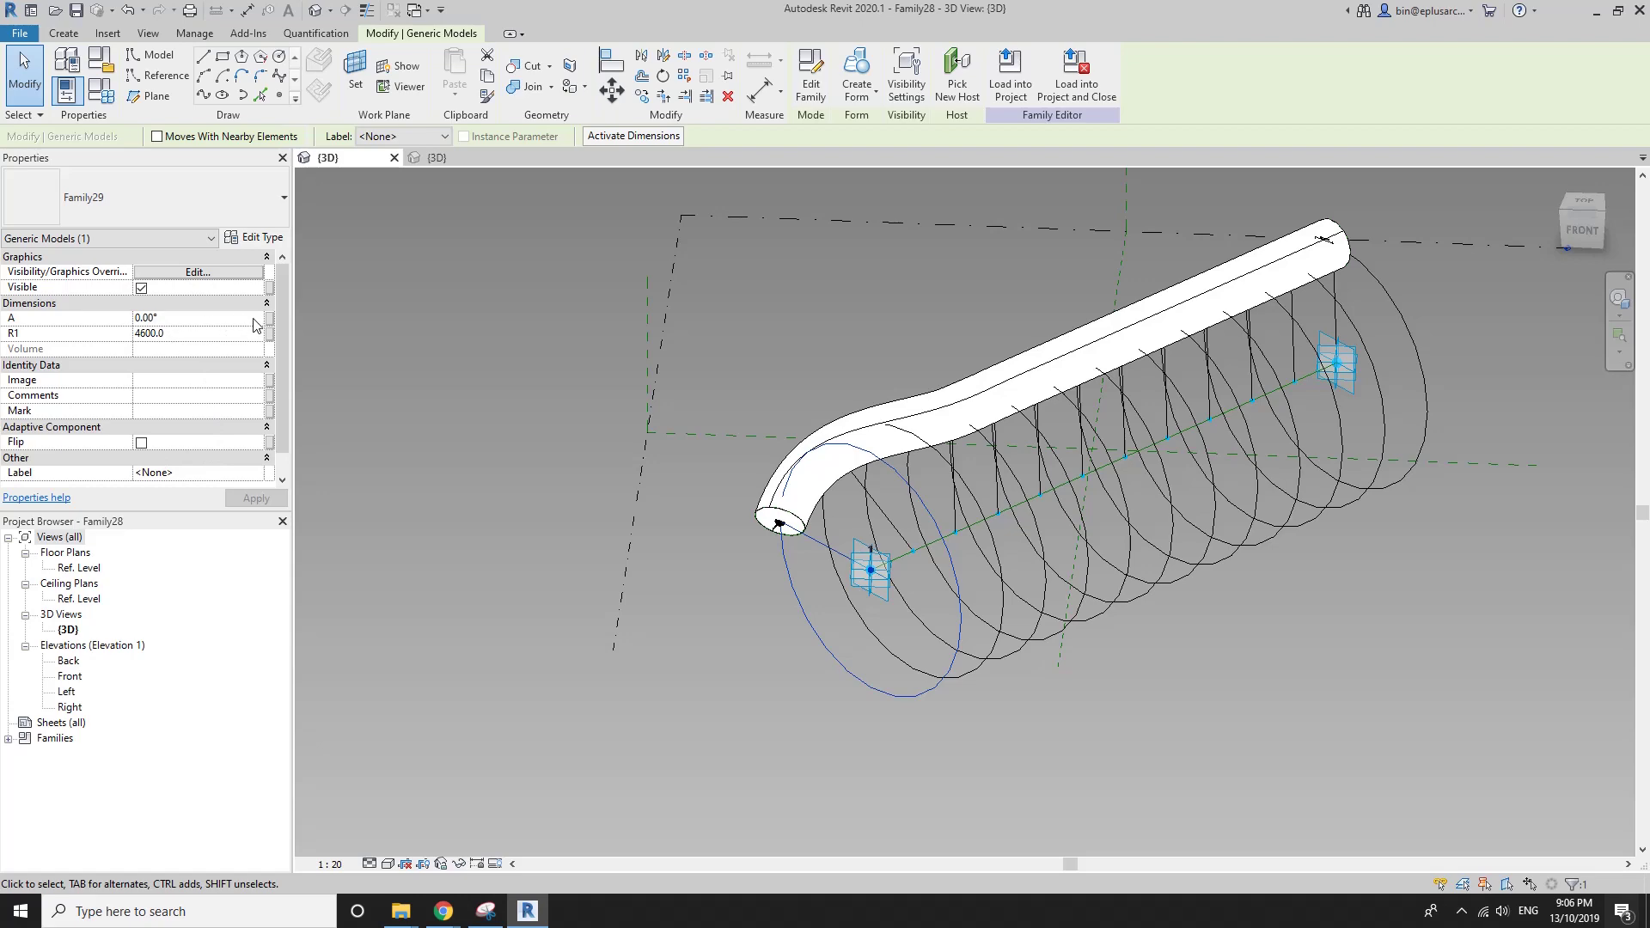
left_click(103, 95)
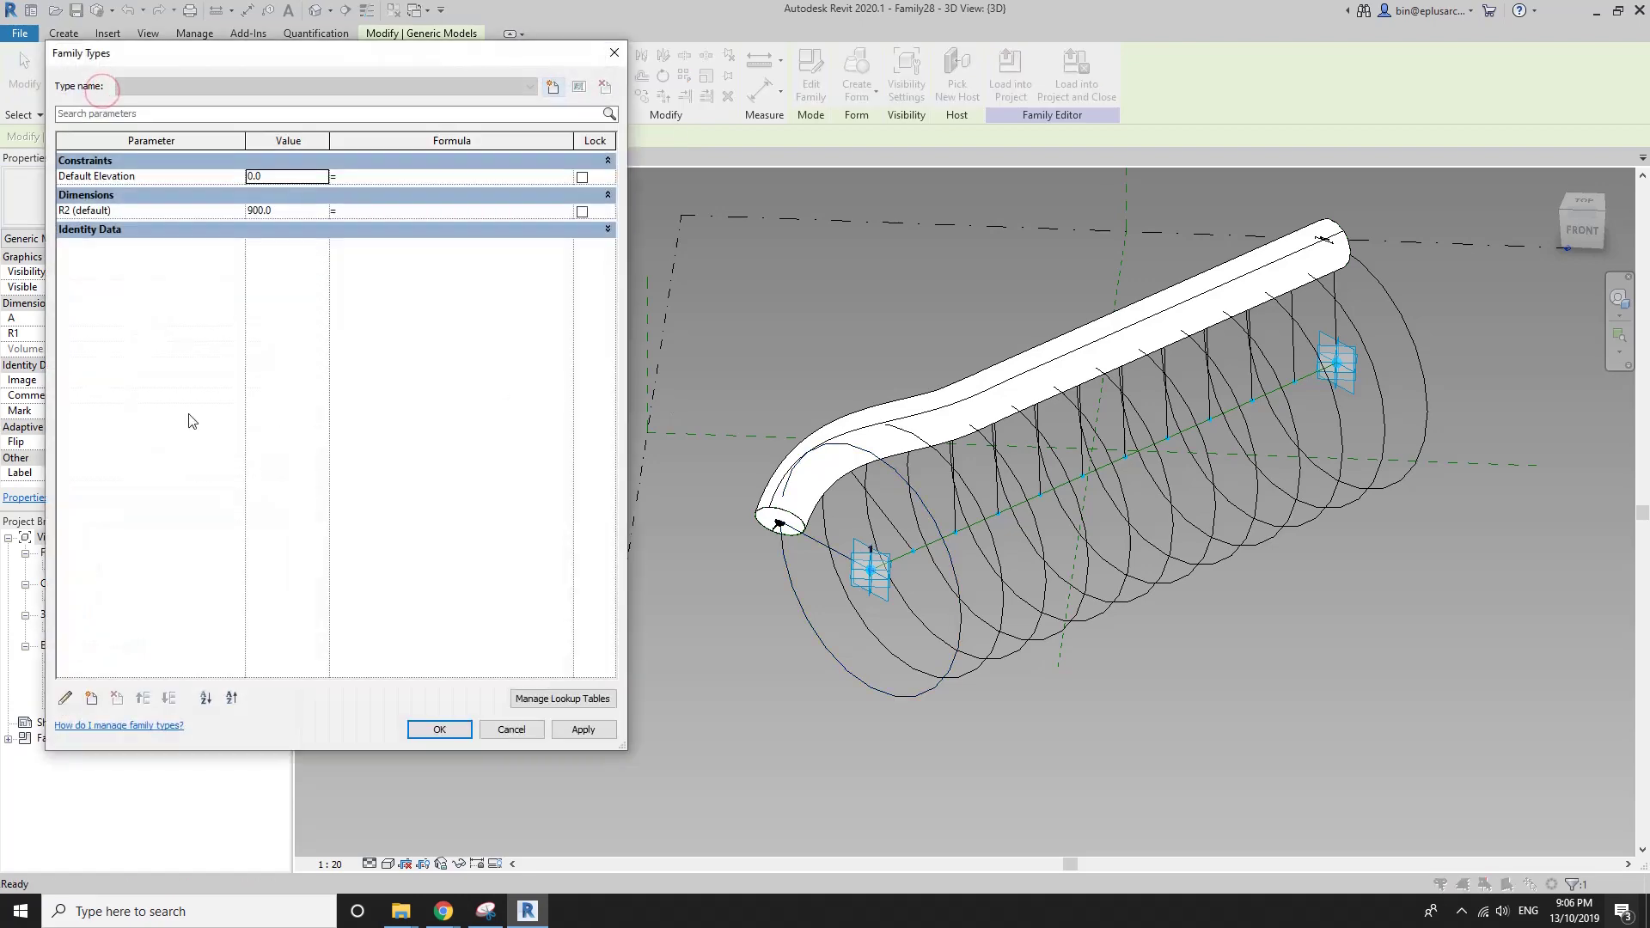
Add an Angle instance parameter named Scale with a value of 30°.
left_click(91, 698)
type("Scale")
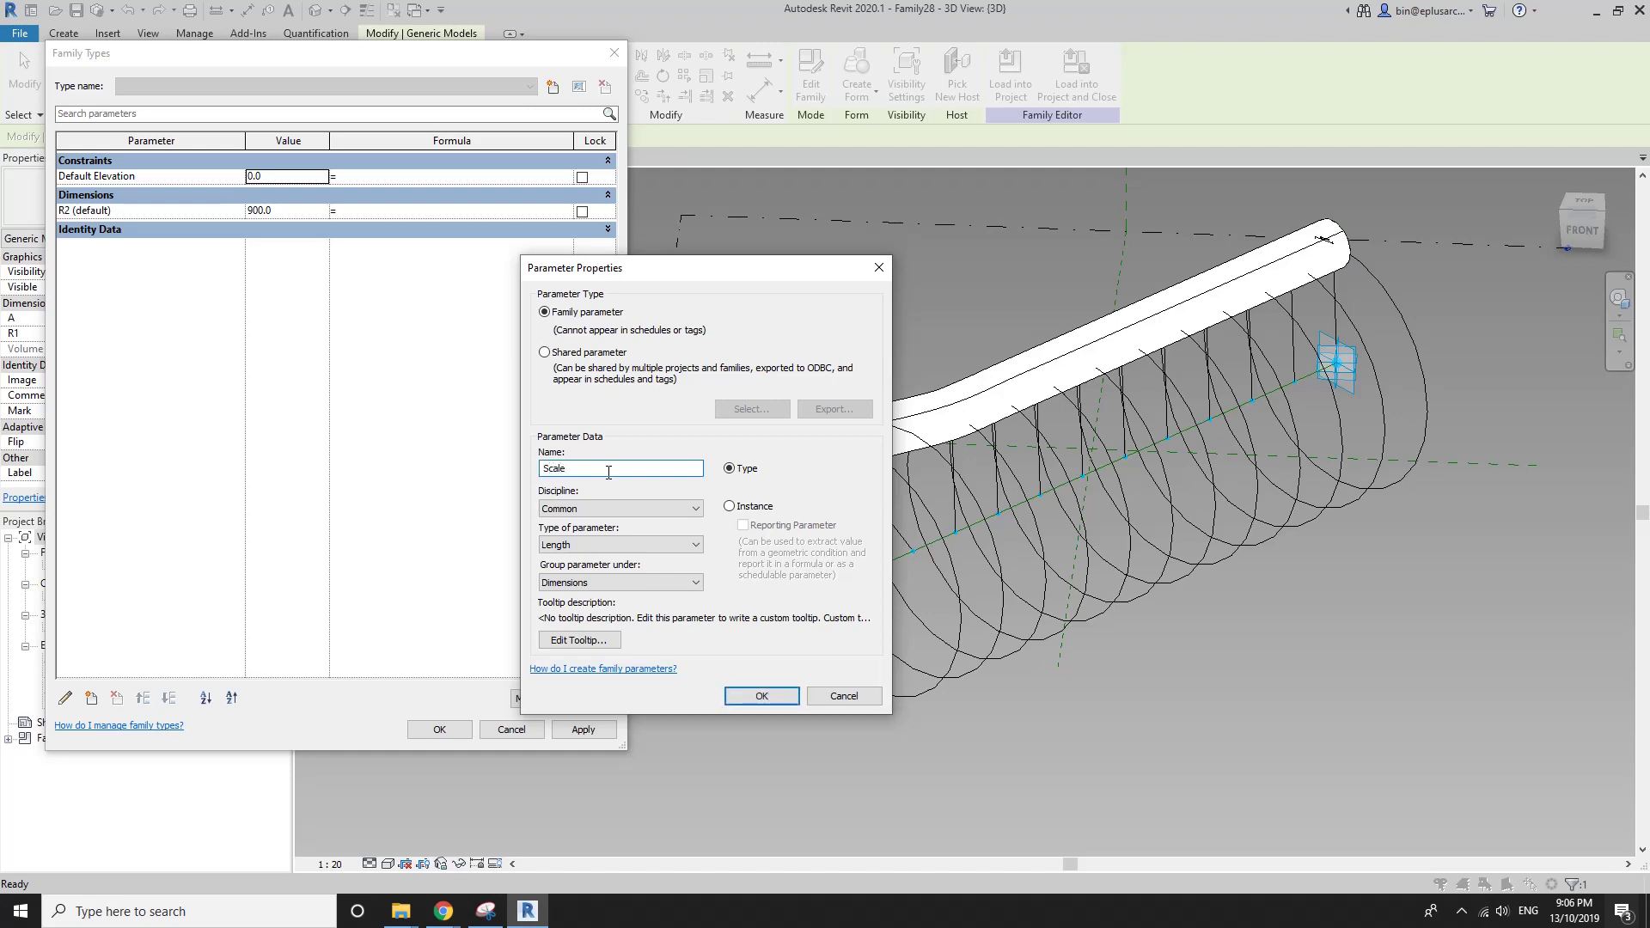
left_click(632, 544)
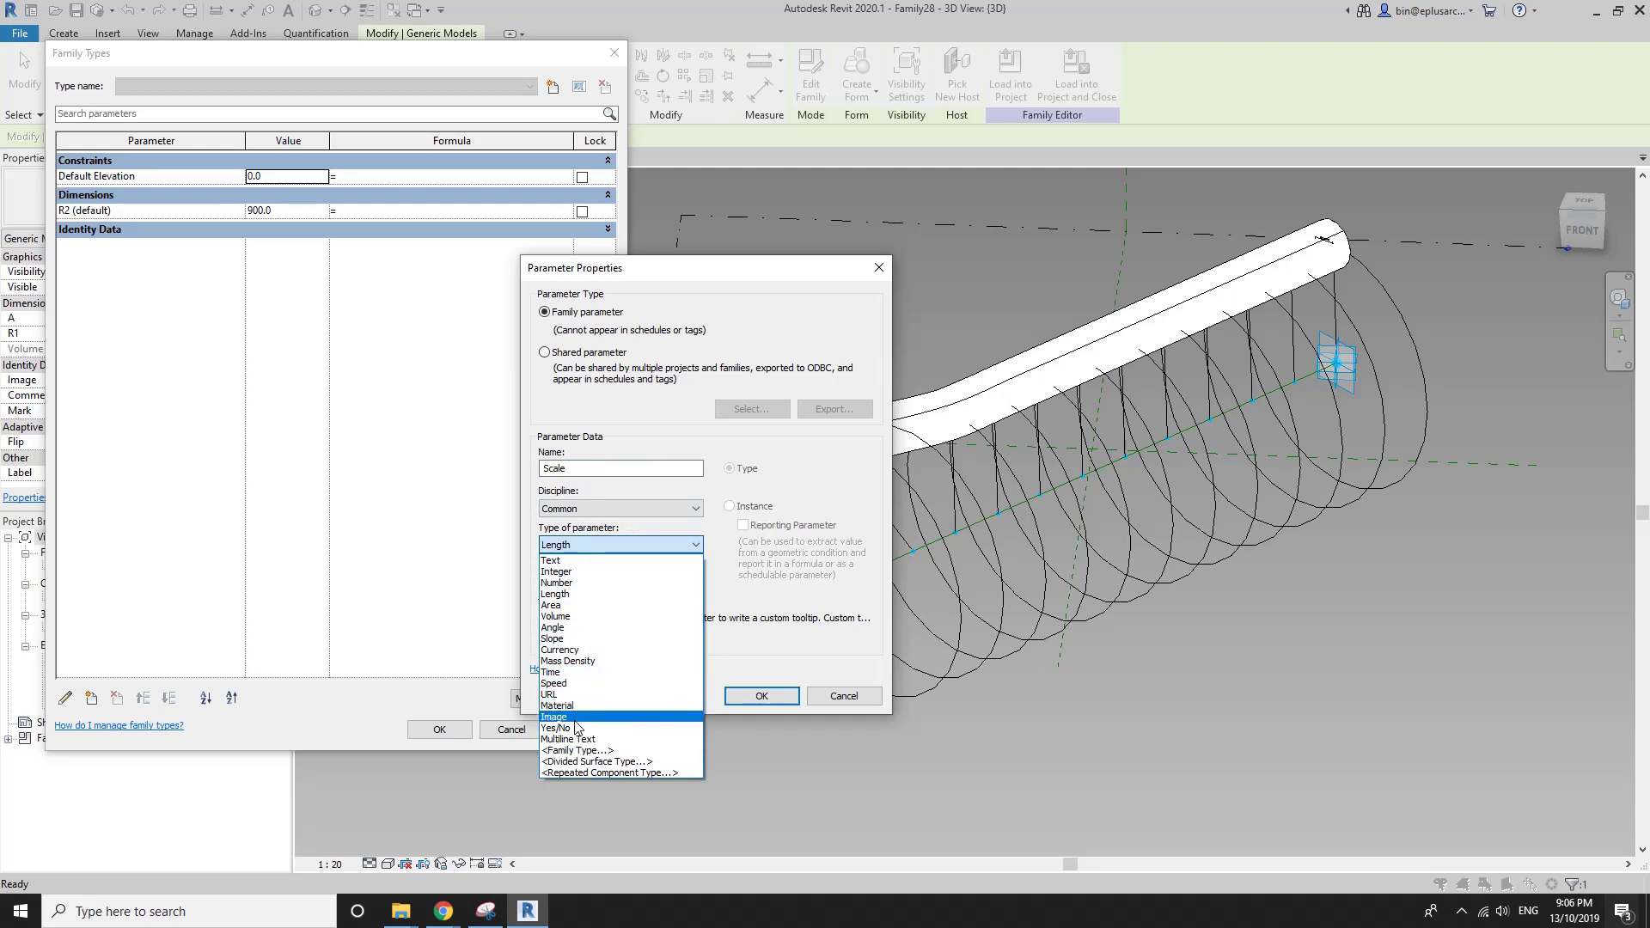
left_click(573, 630)
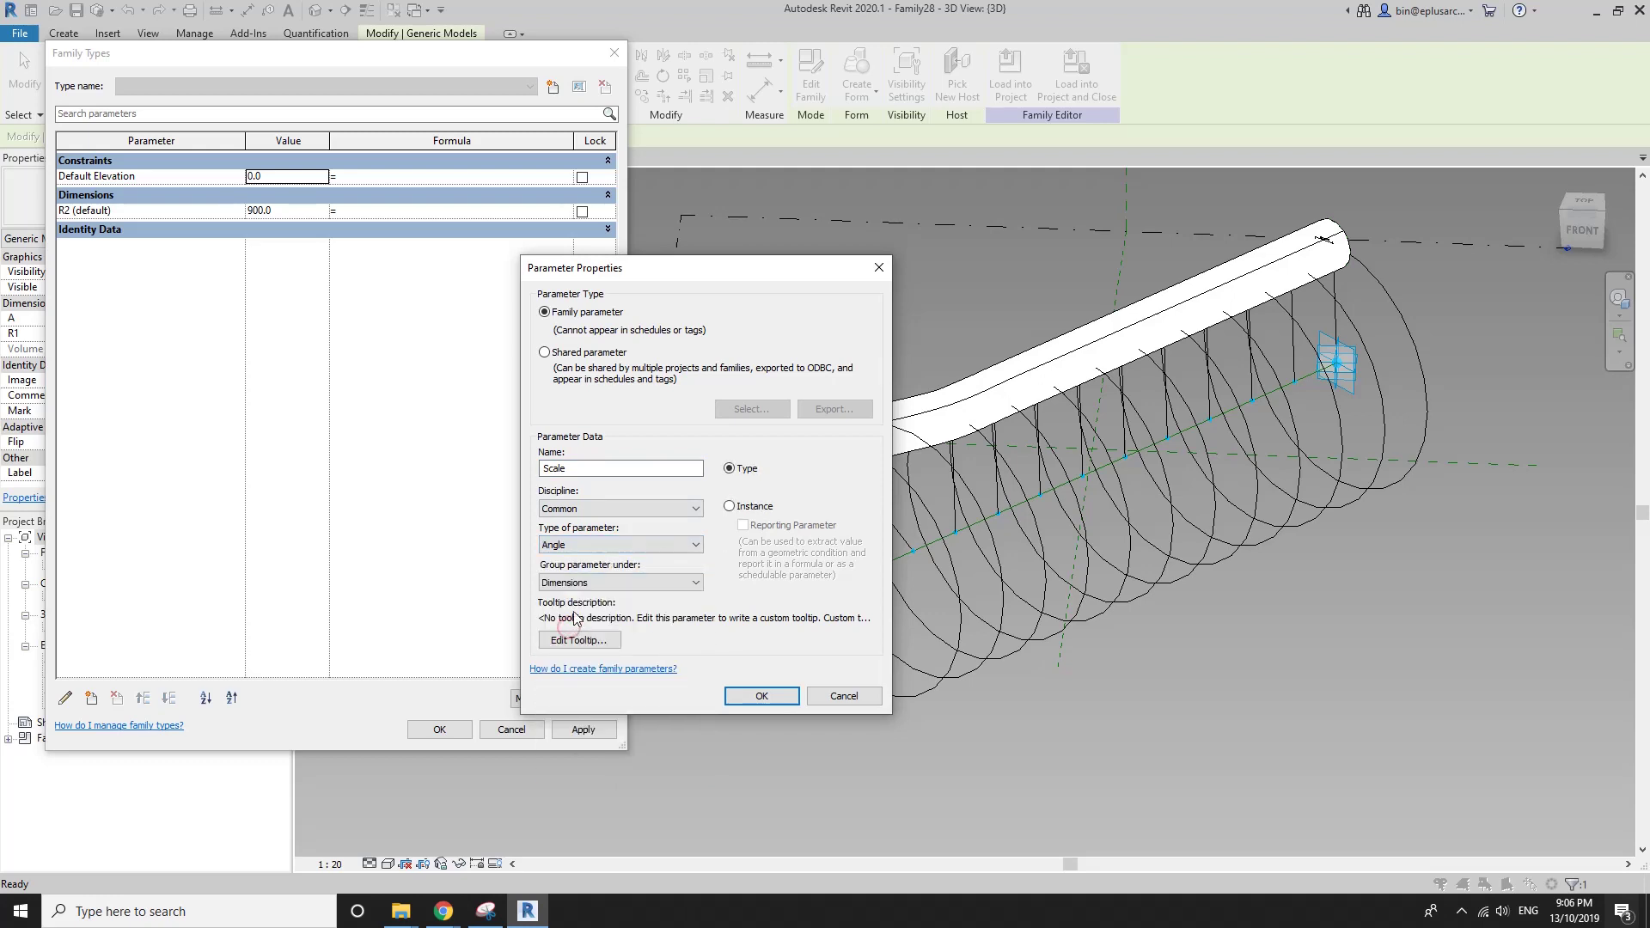
left_click(739, 508)
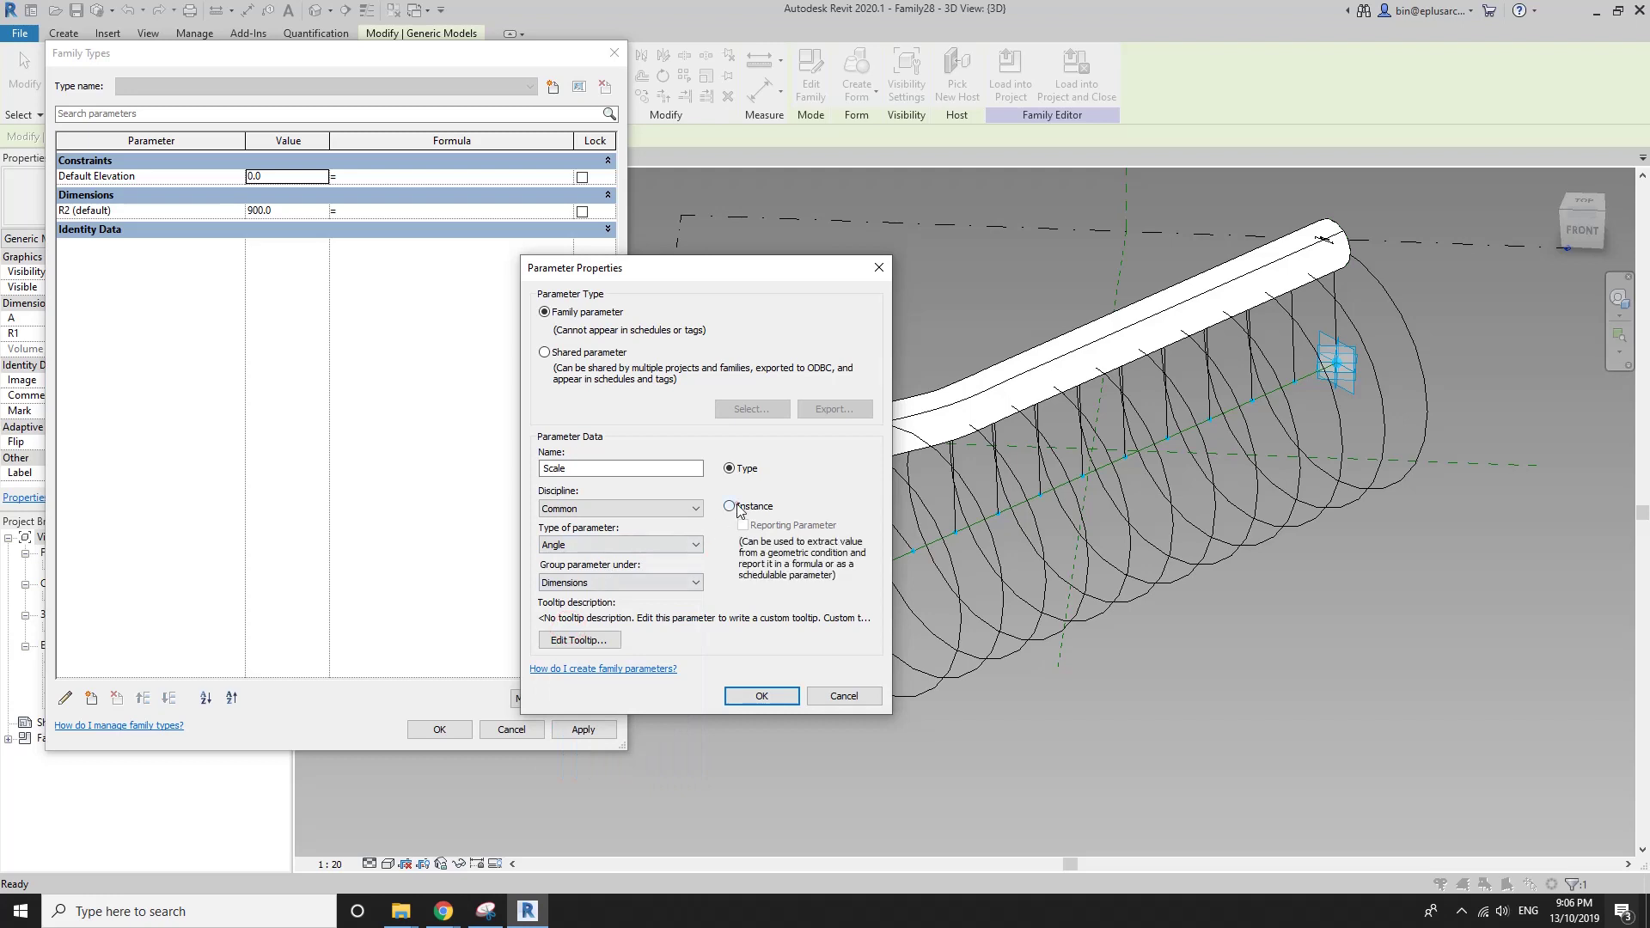
left_click(762, 695)
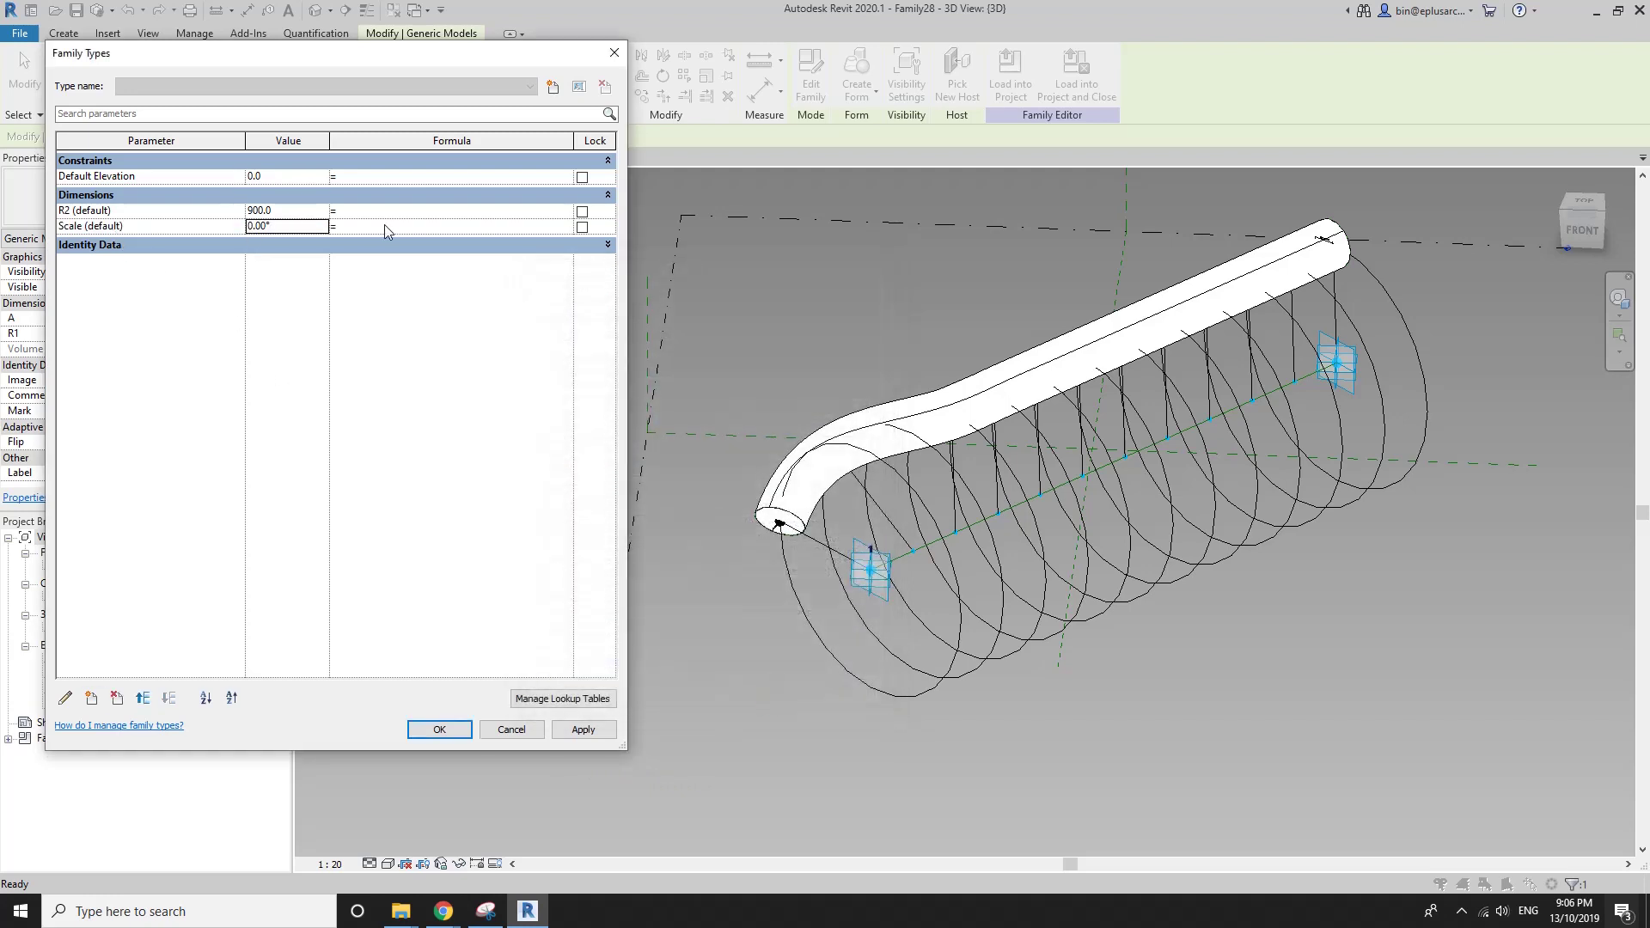
double_click(306, 227)
type("30")
left_click(447, 729)
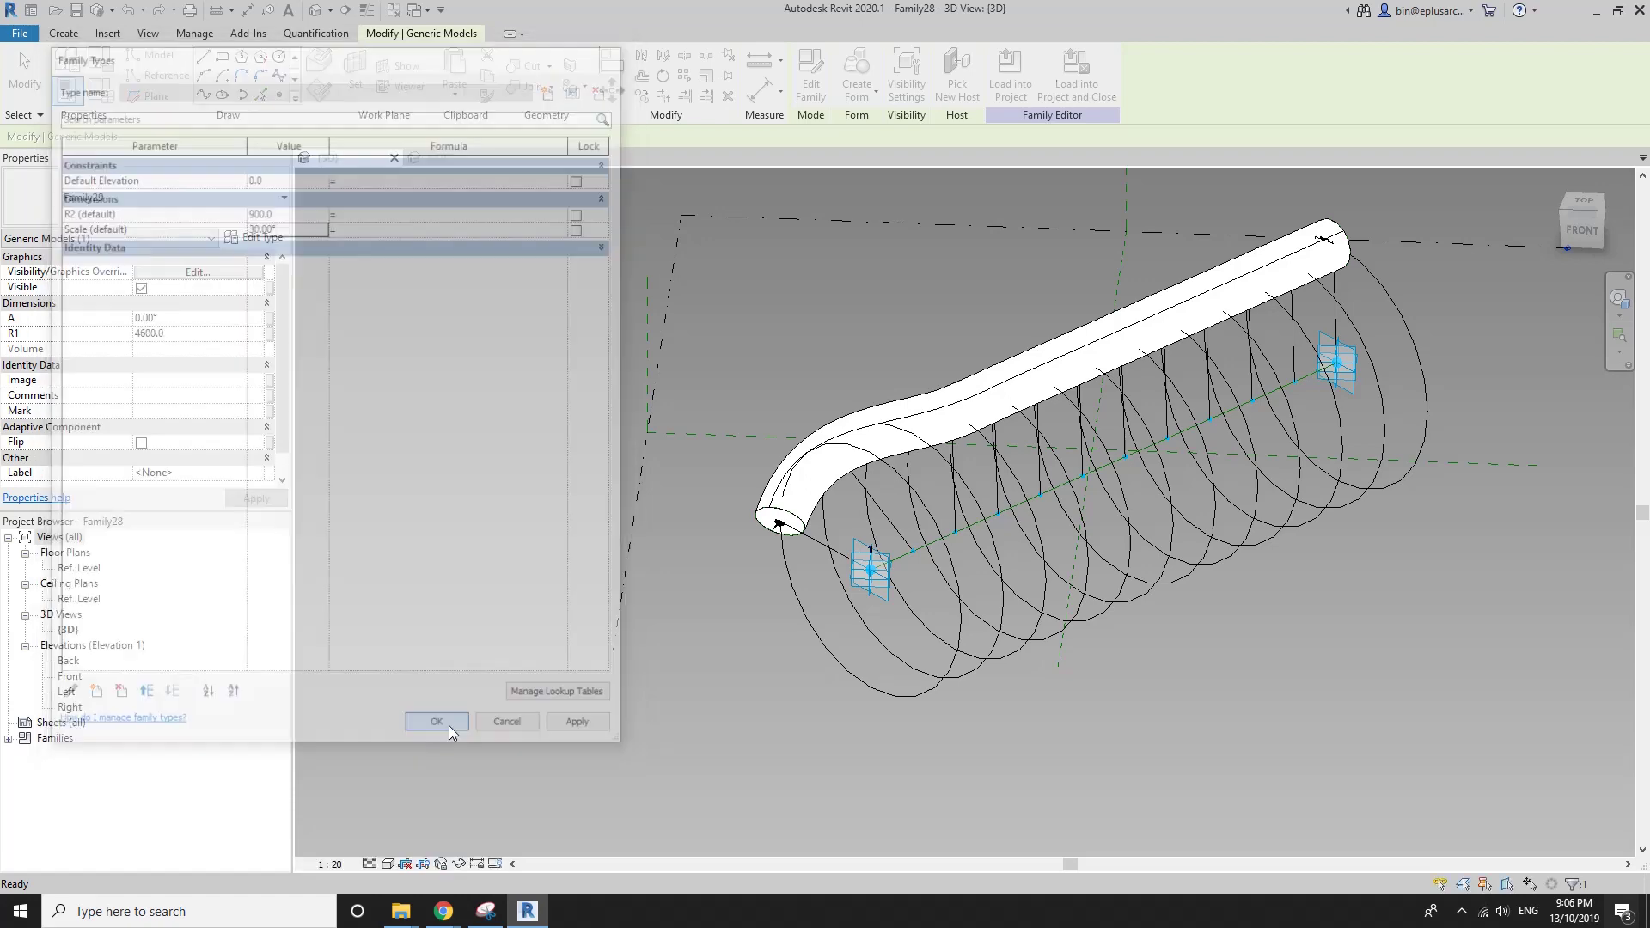
left_click(922, 694)
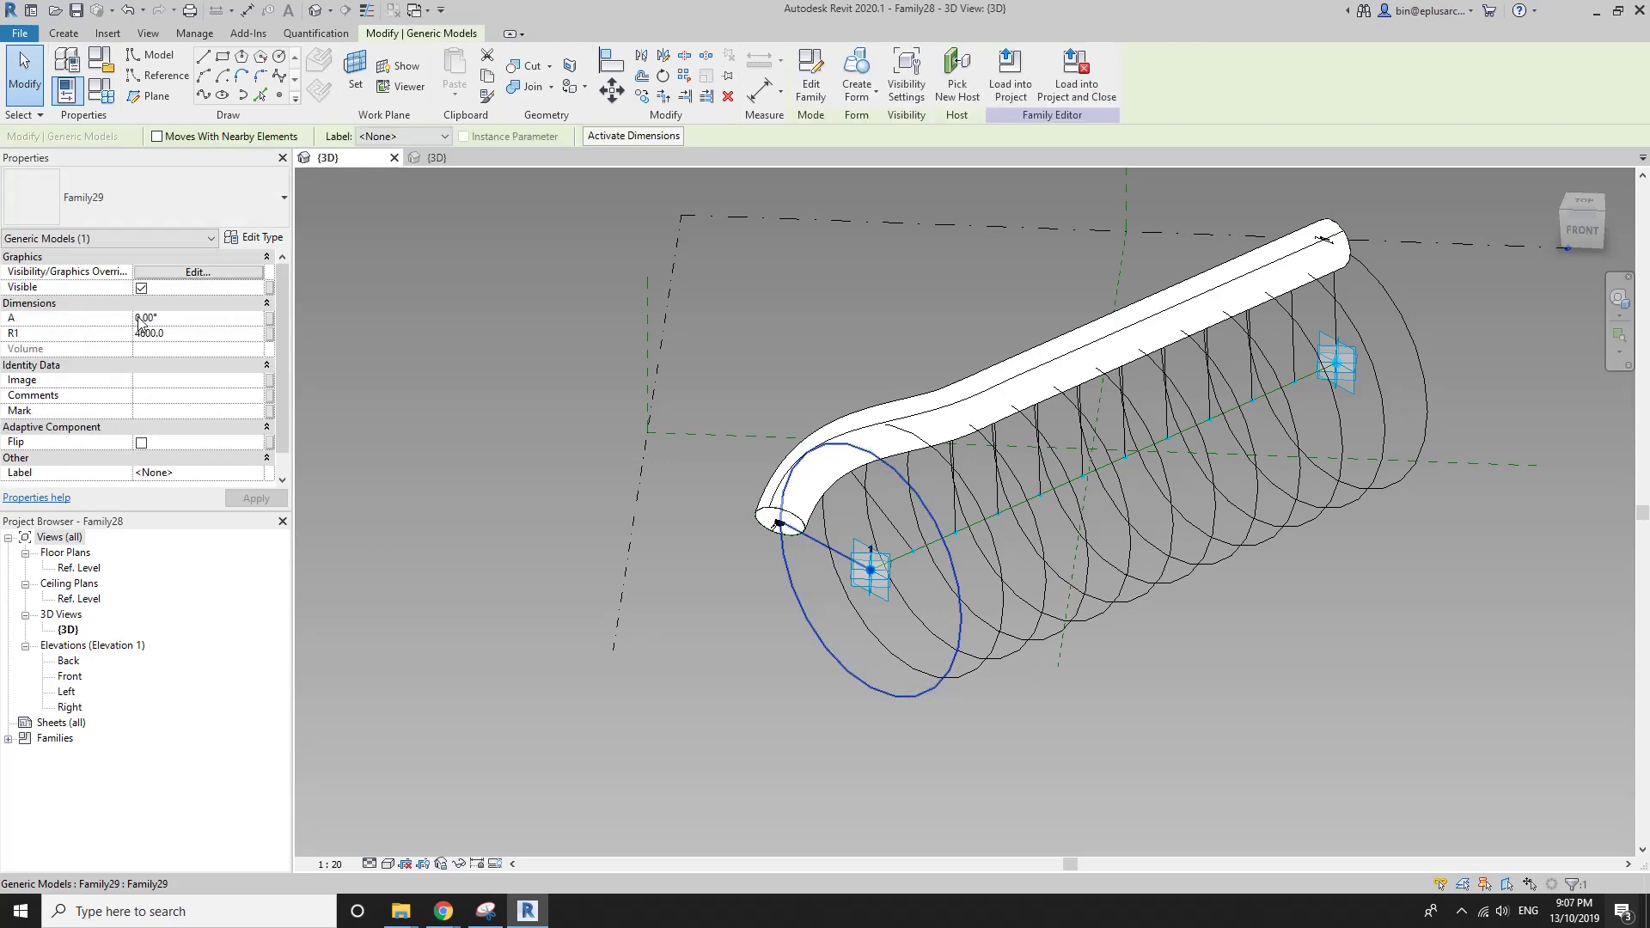
Link the first profile's angle A to a new instance parameter A0 in the Other group.
left_click(272, 320)
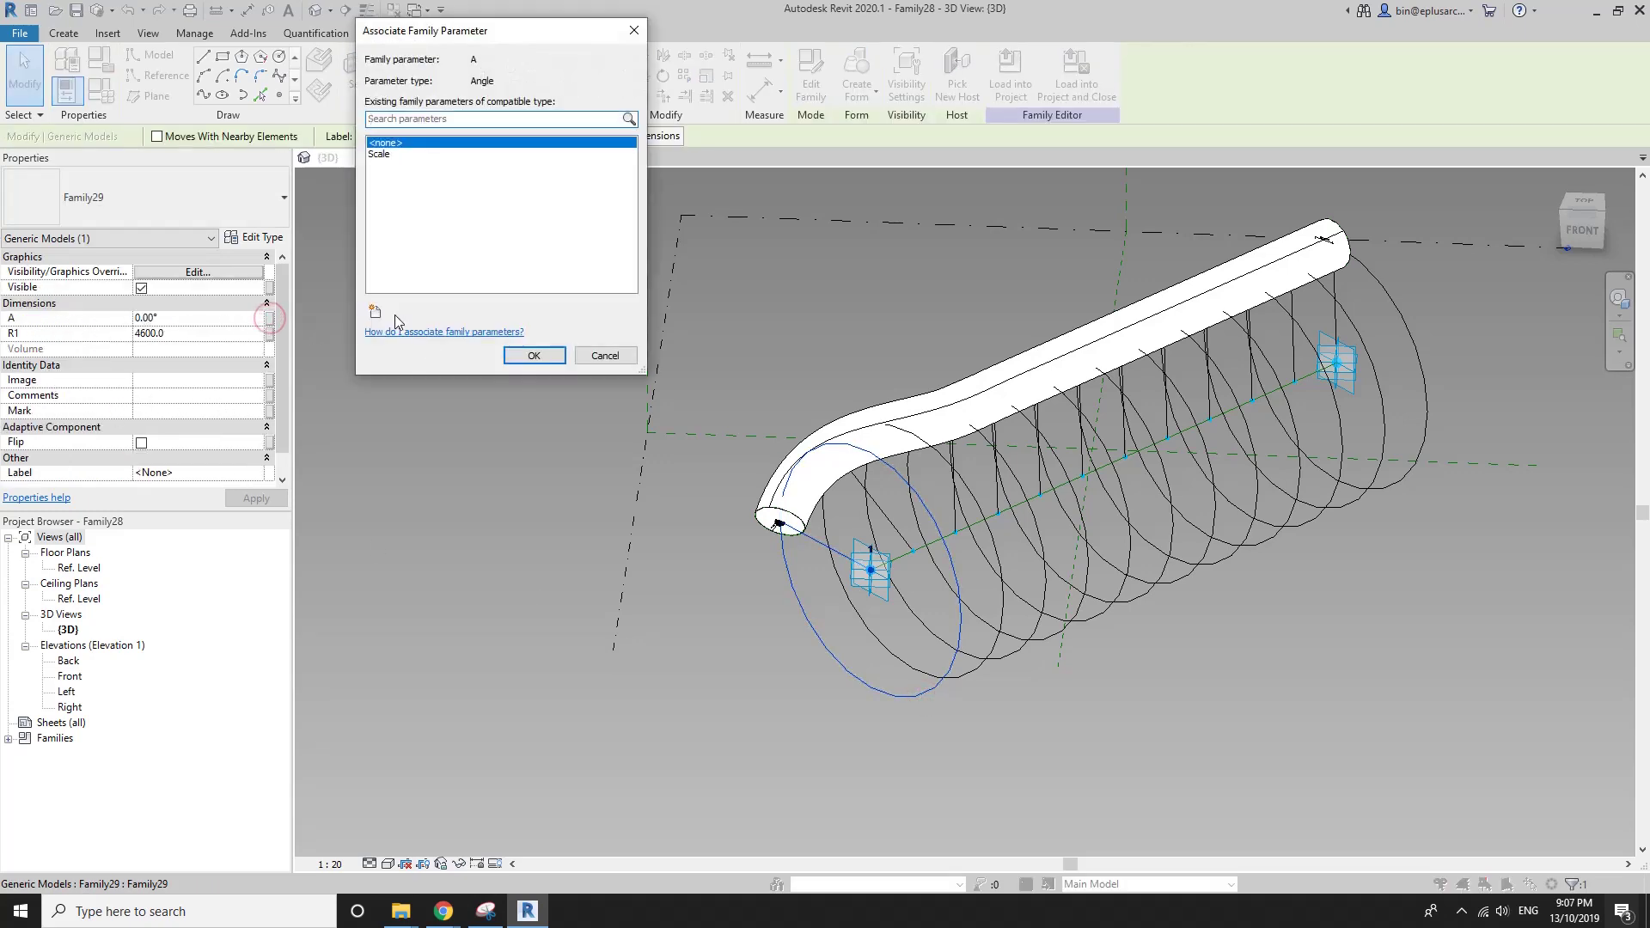
left_click(375, 310)
type("A0")
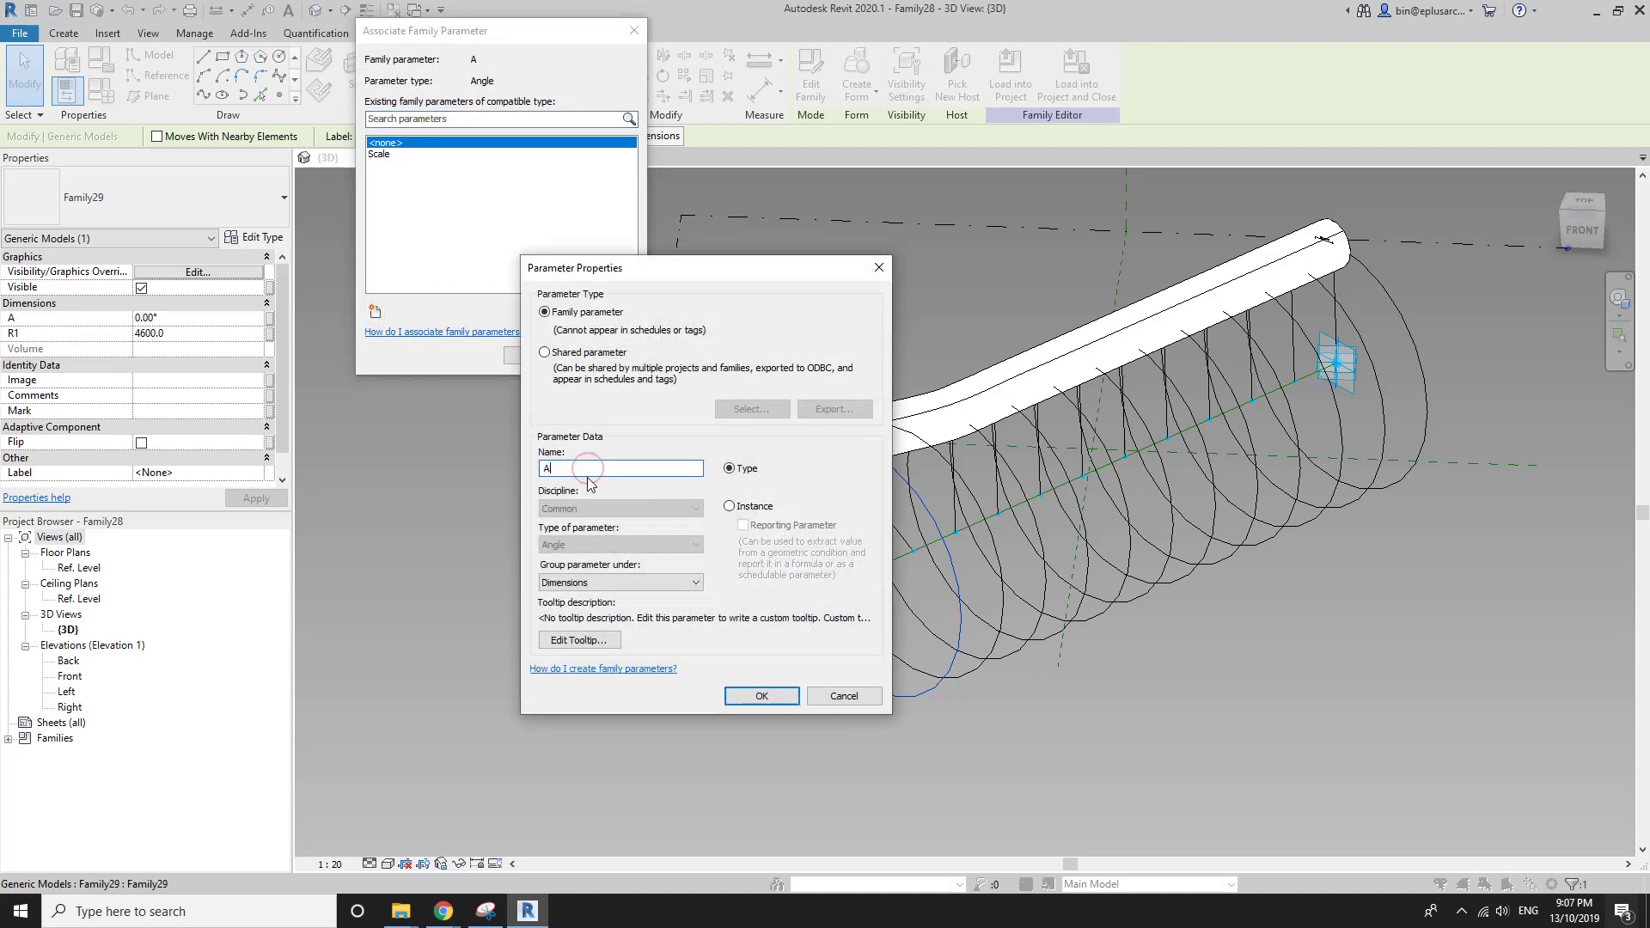
left_click(730, 507)
left_click(669, 582)
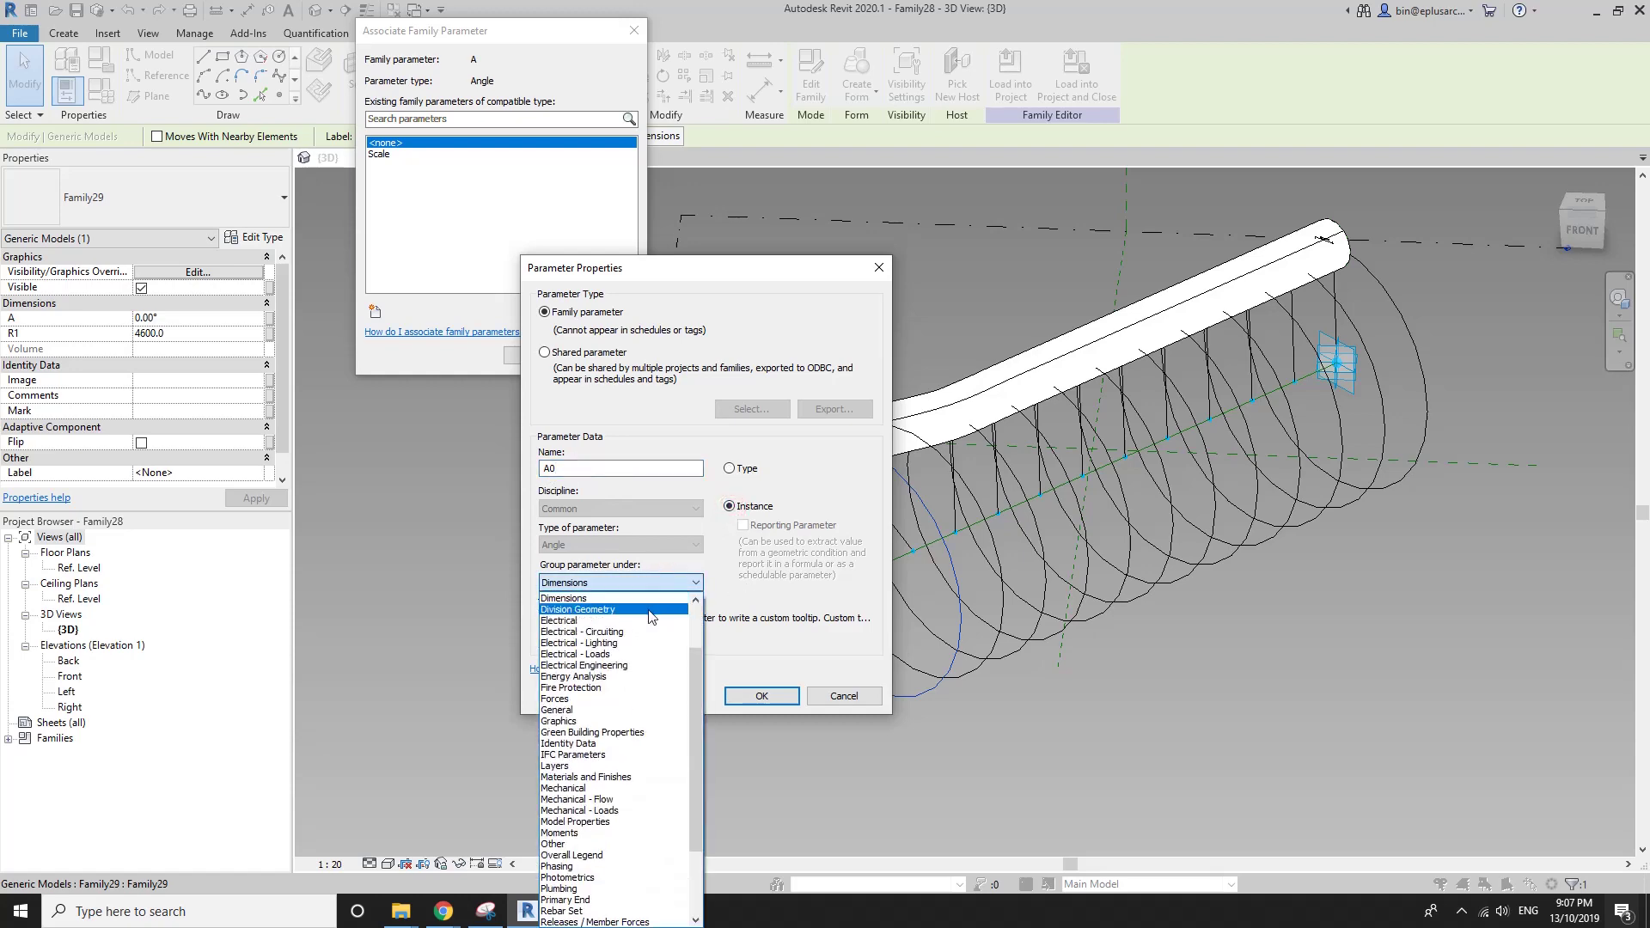
key("o")
key("Return")
left_click(771, 696)
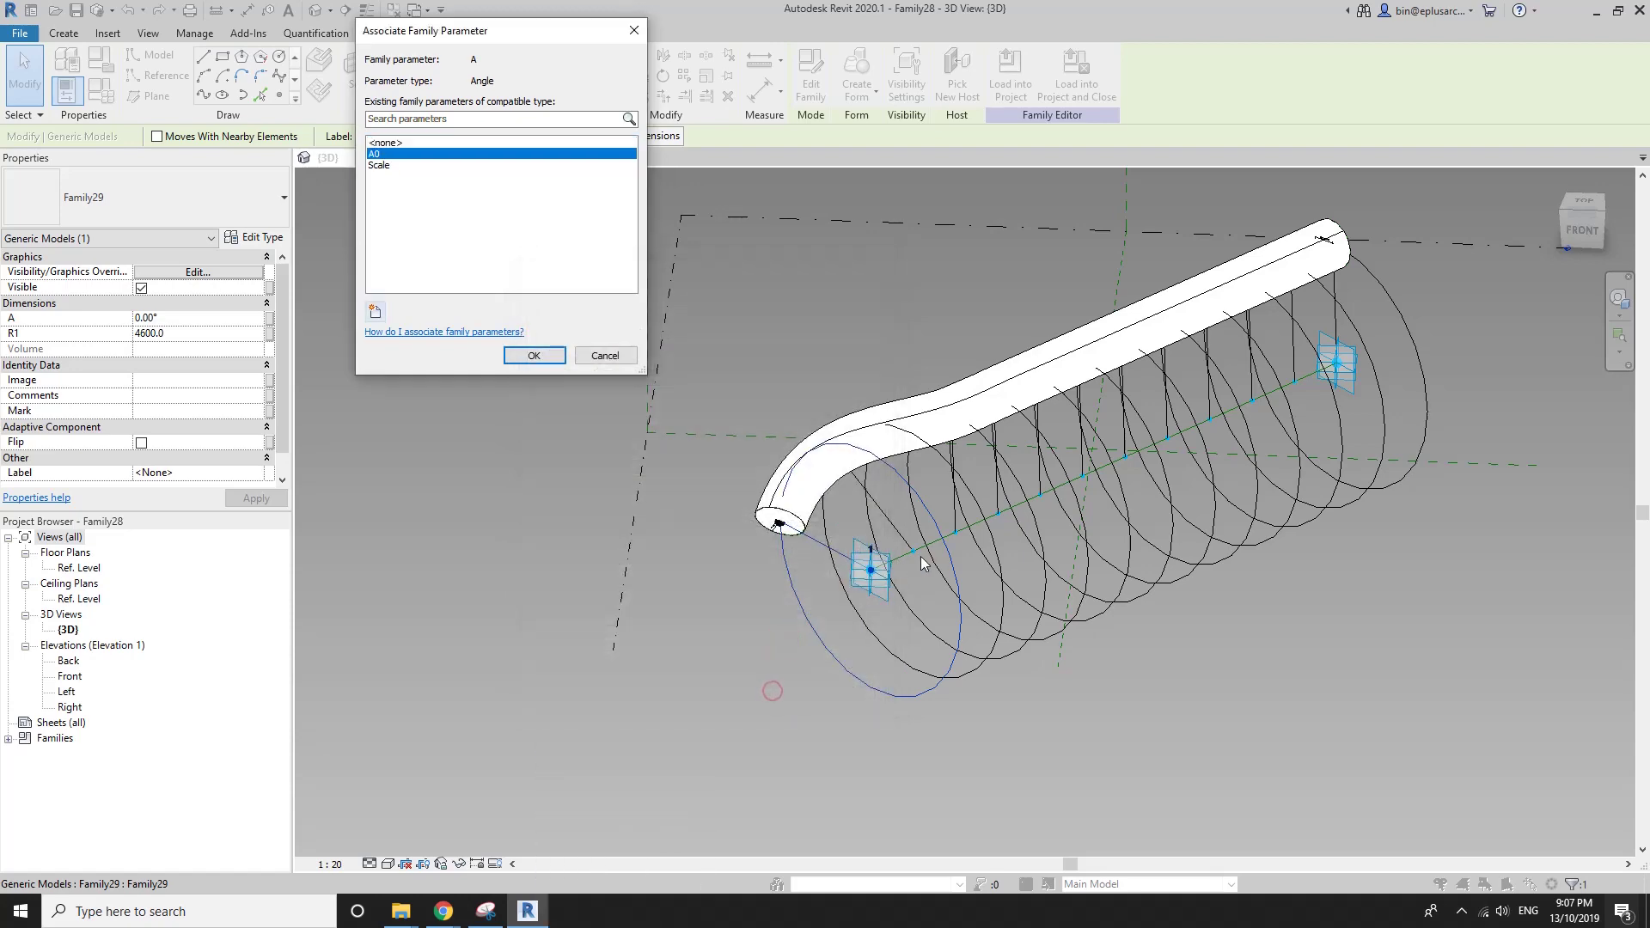
left_click(534, 358)
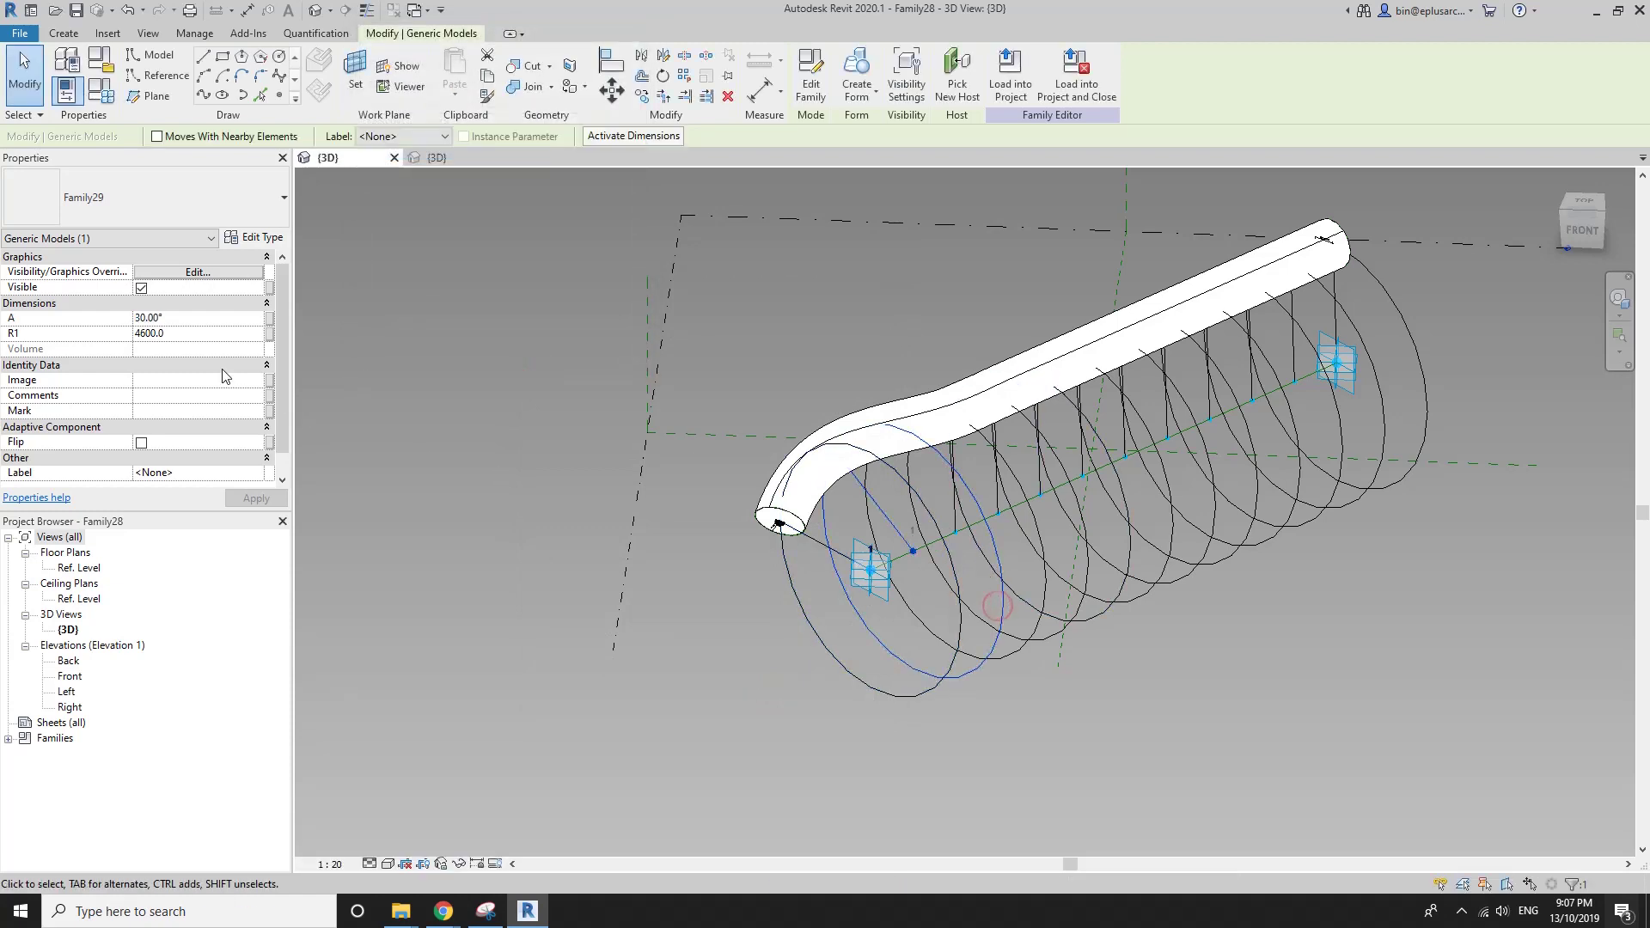
Drive the next profile's angle A with a new Other-group parameter A1.
left_click(269, 319)
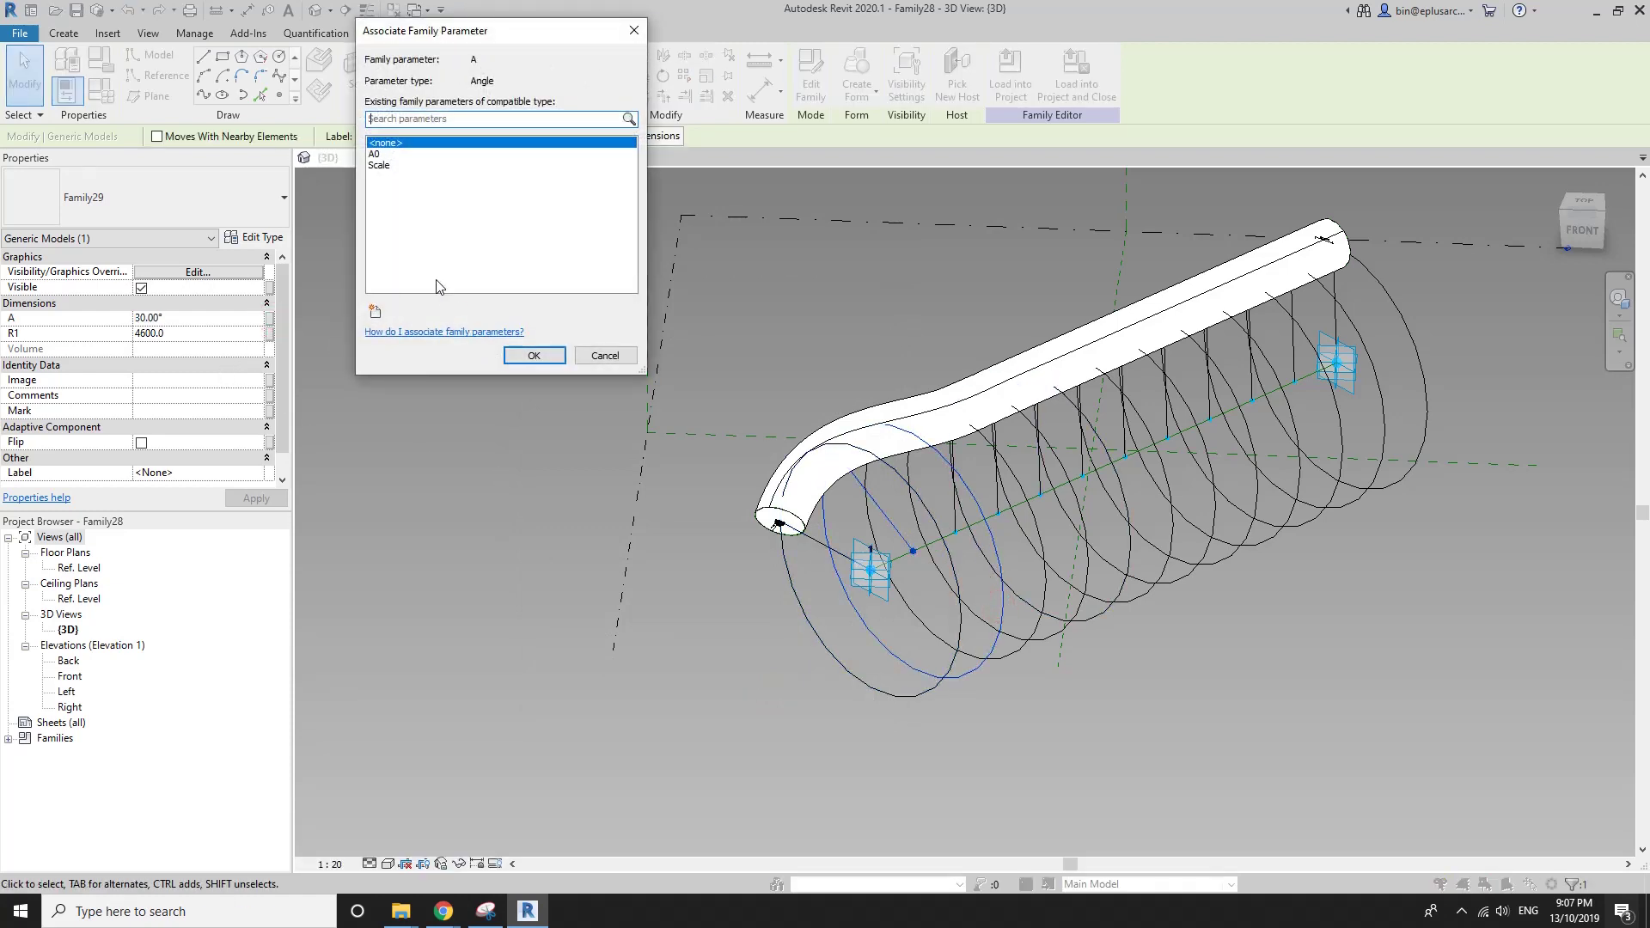
left_click(377, 311)
type("A1")
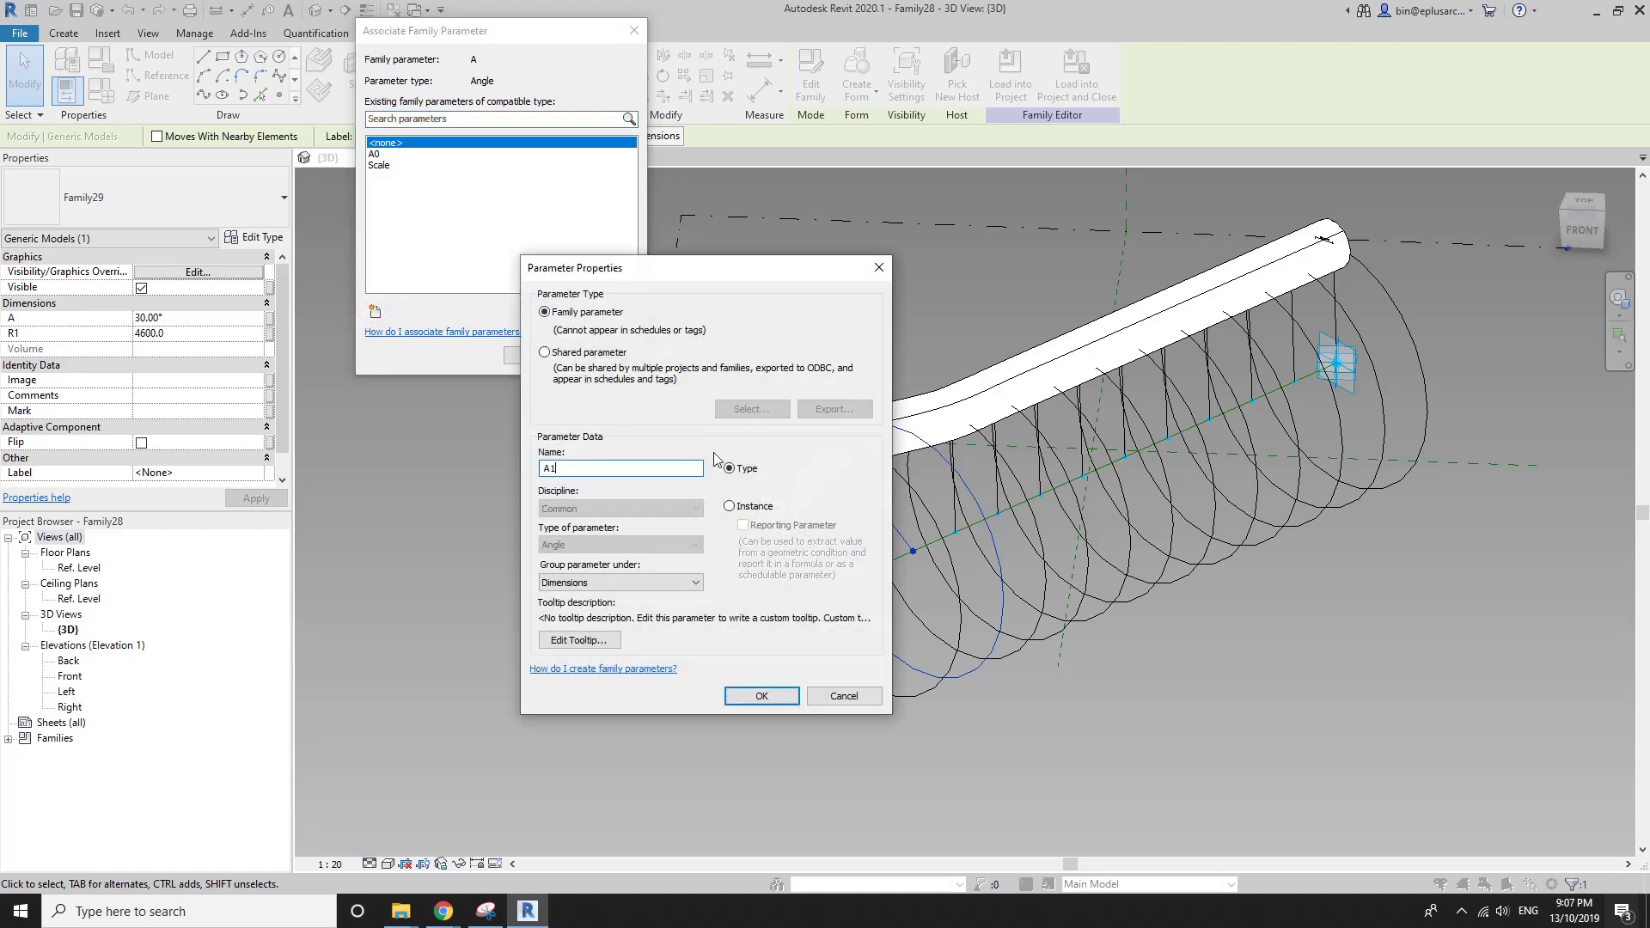
left_click(685, 585)
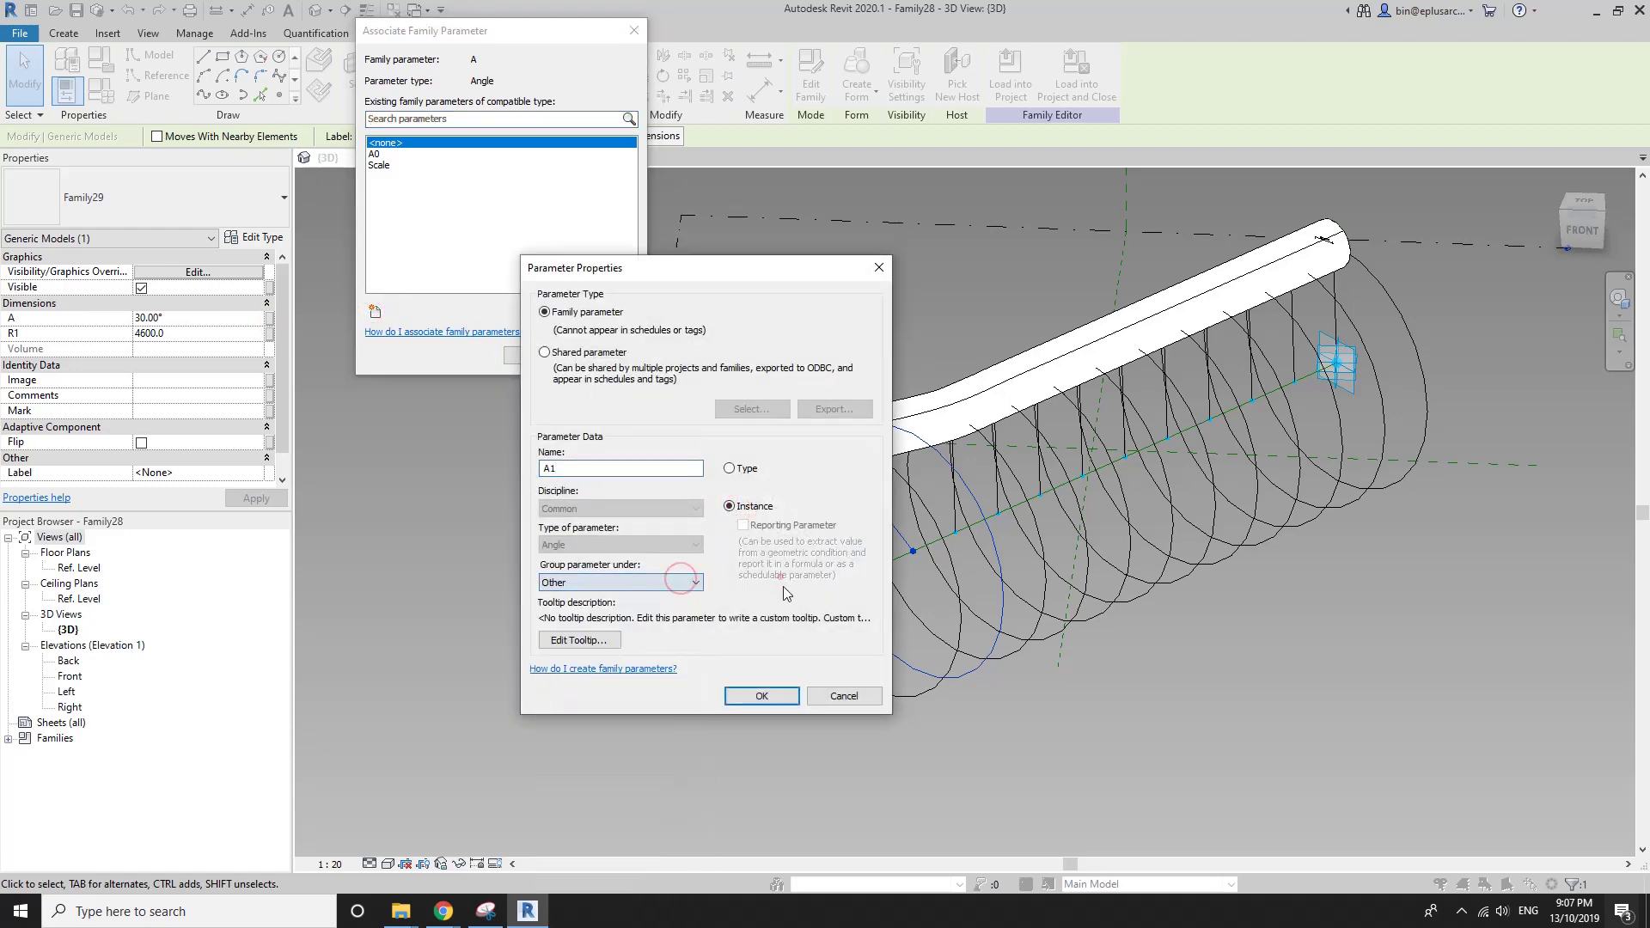
left_click(784, 696)
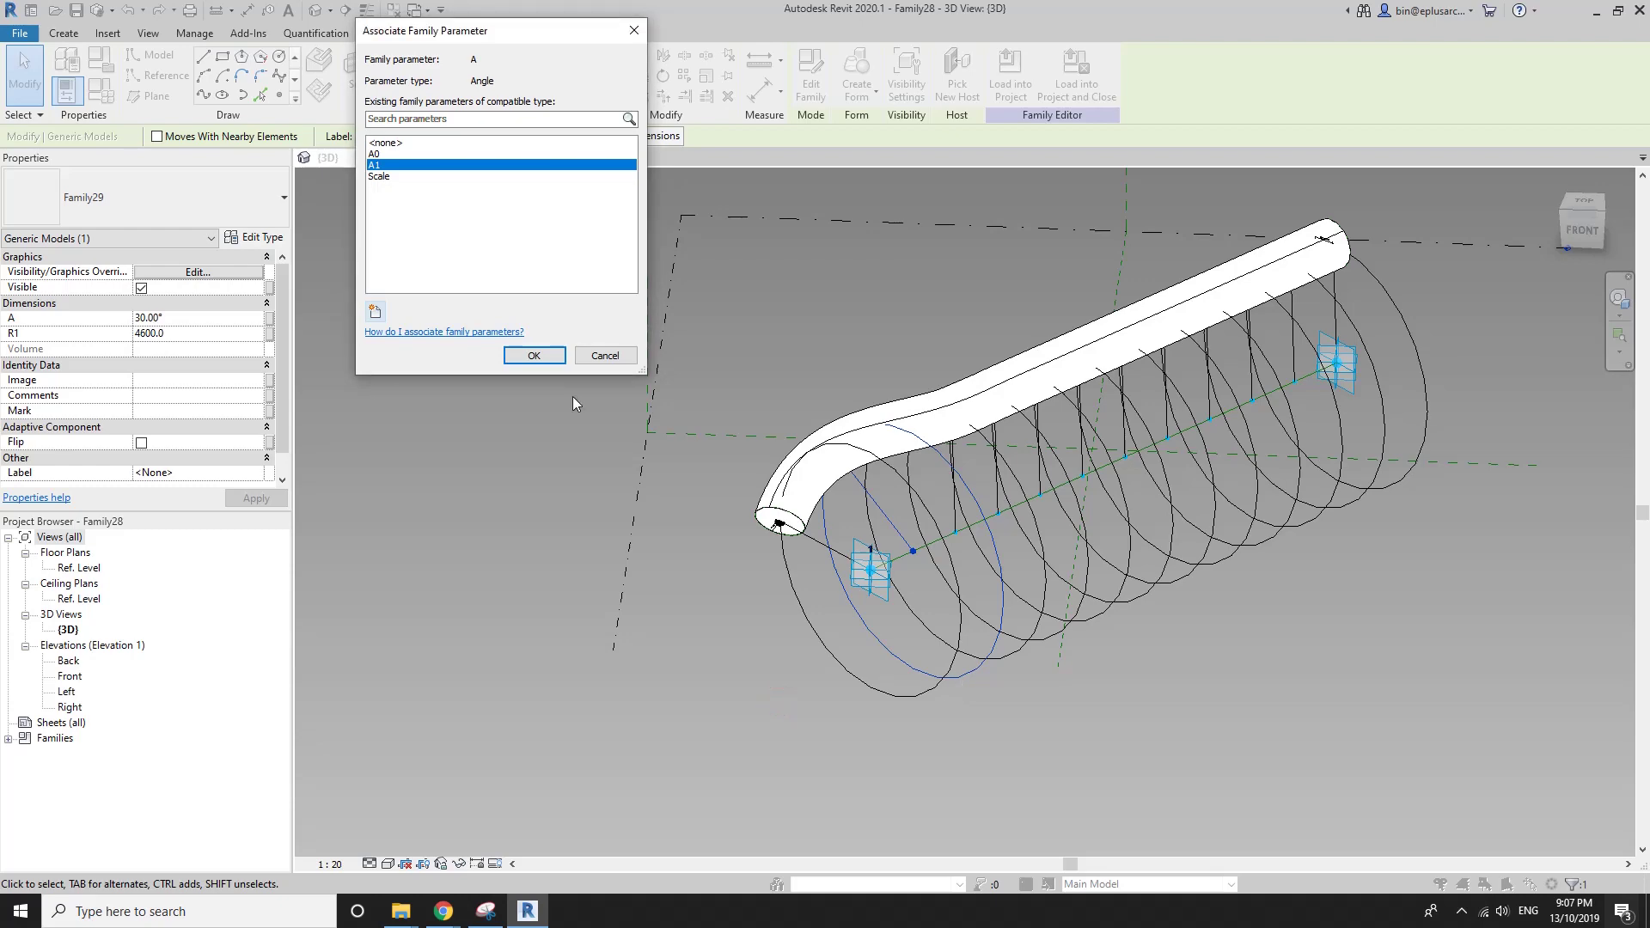
left_click(534, 355)
Associate the following profile's angle A with new parameter A2 under Other.
middle_click_drag(993, 568, 838, 577)
scroll(866, 627, "up", 4)
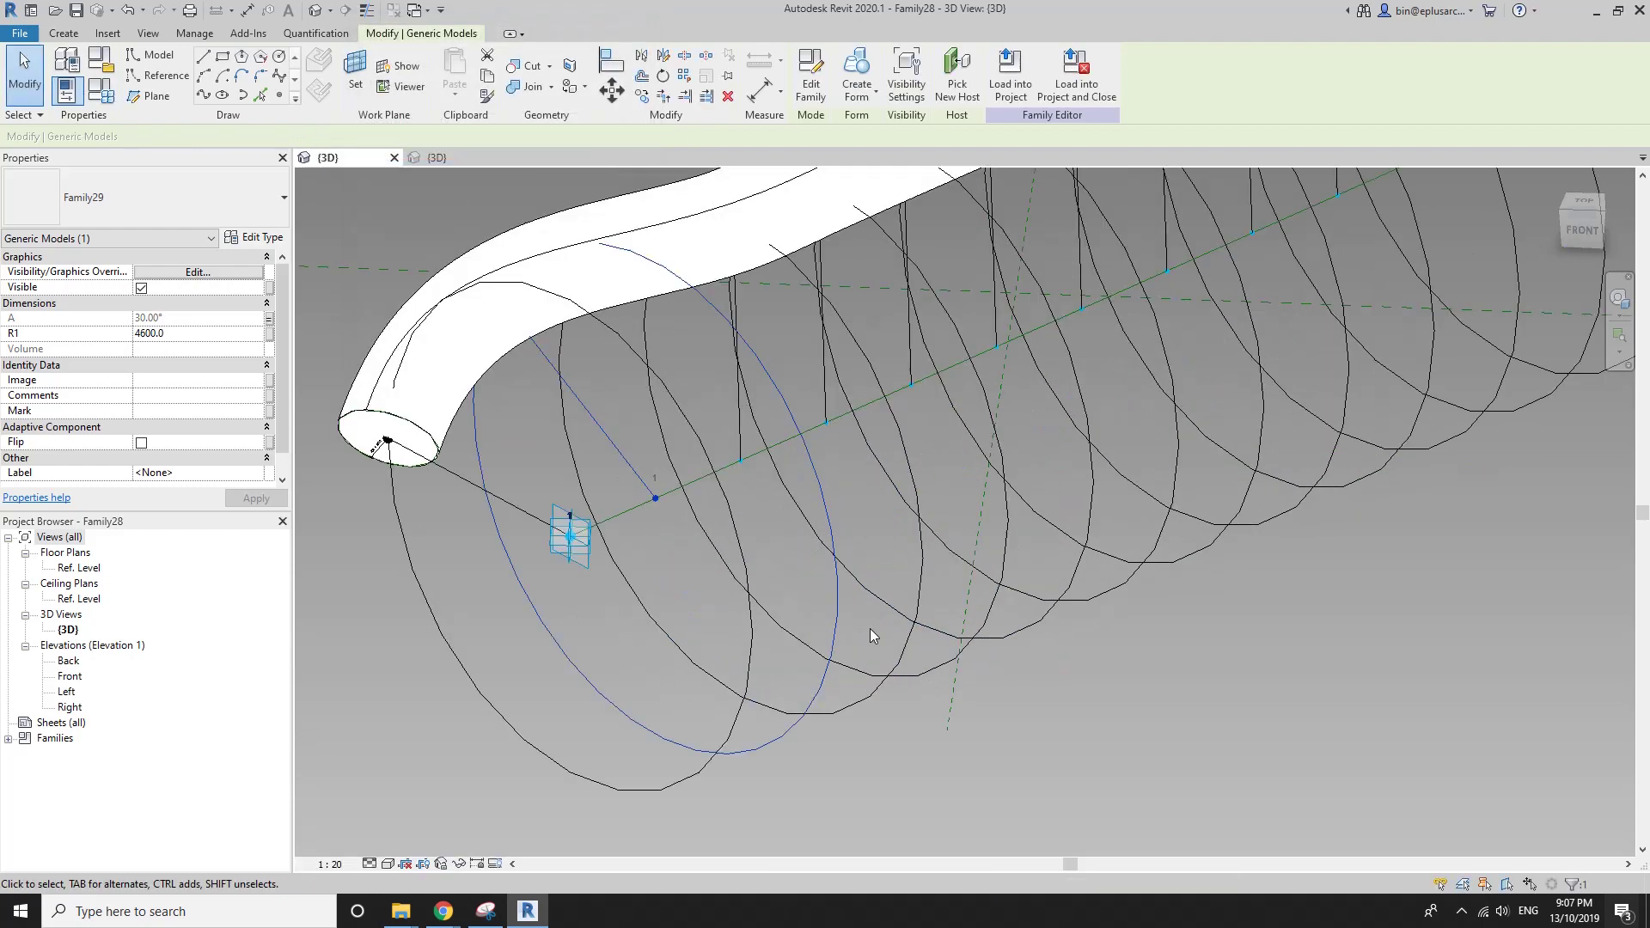
left_click(272, 318)
left_click(375, 311)
type("A2")
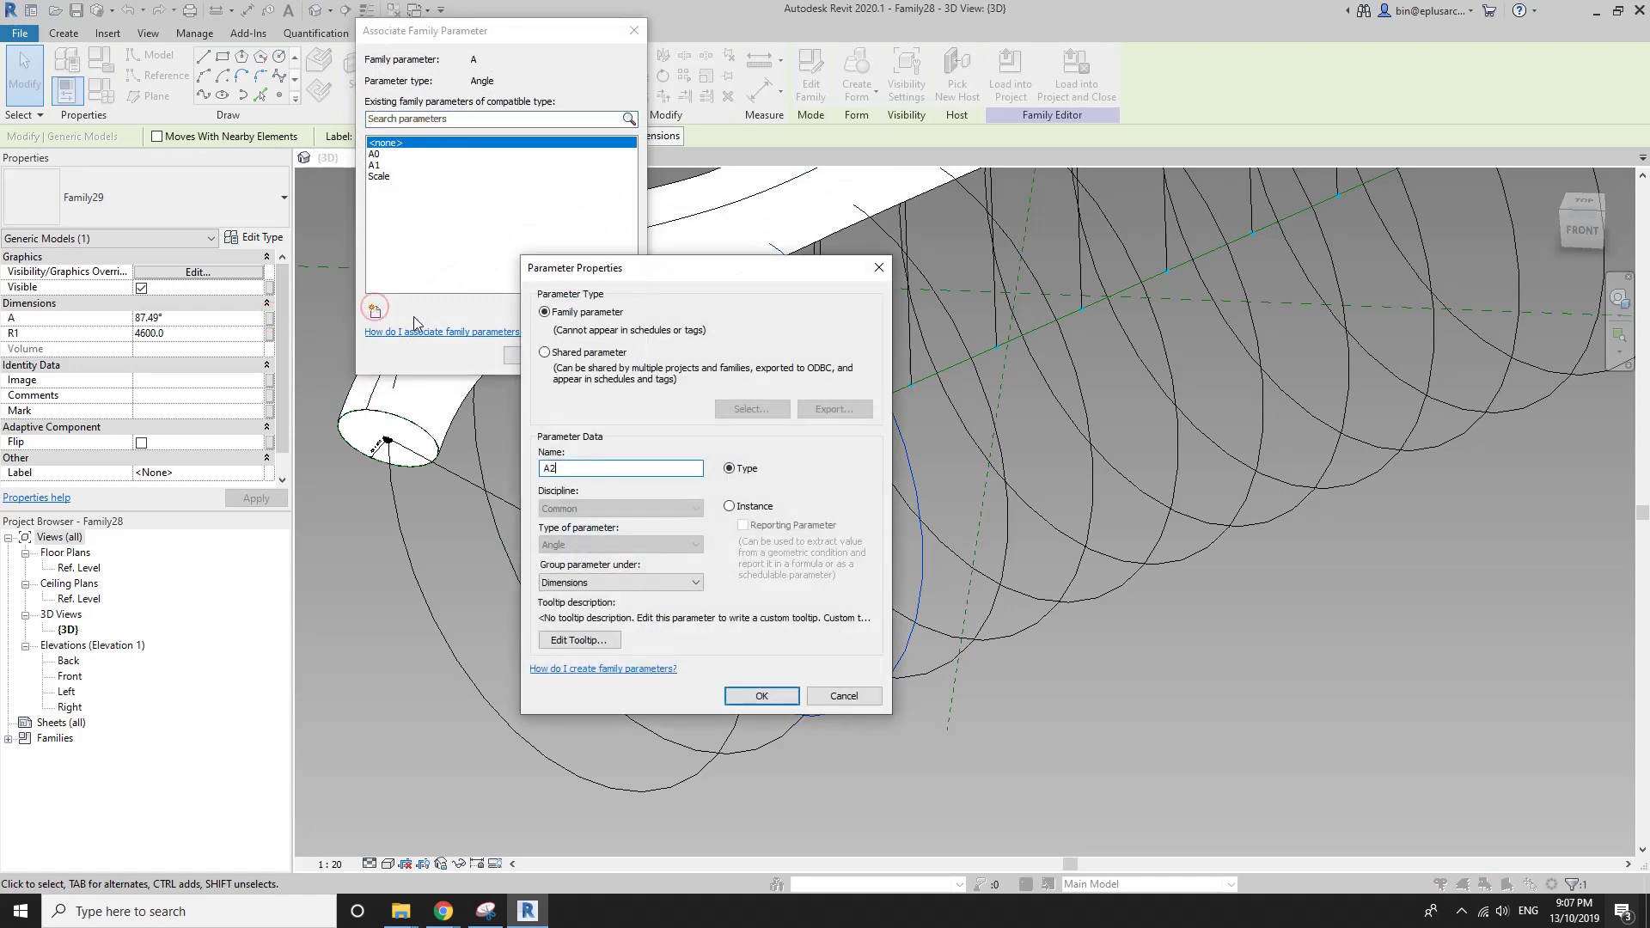
left_click(625, 583)
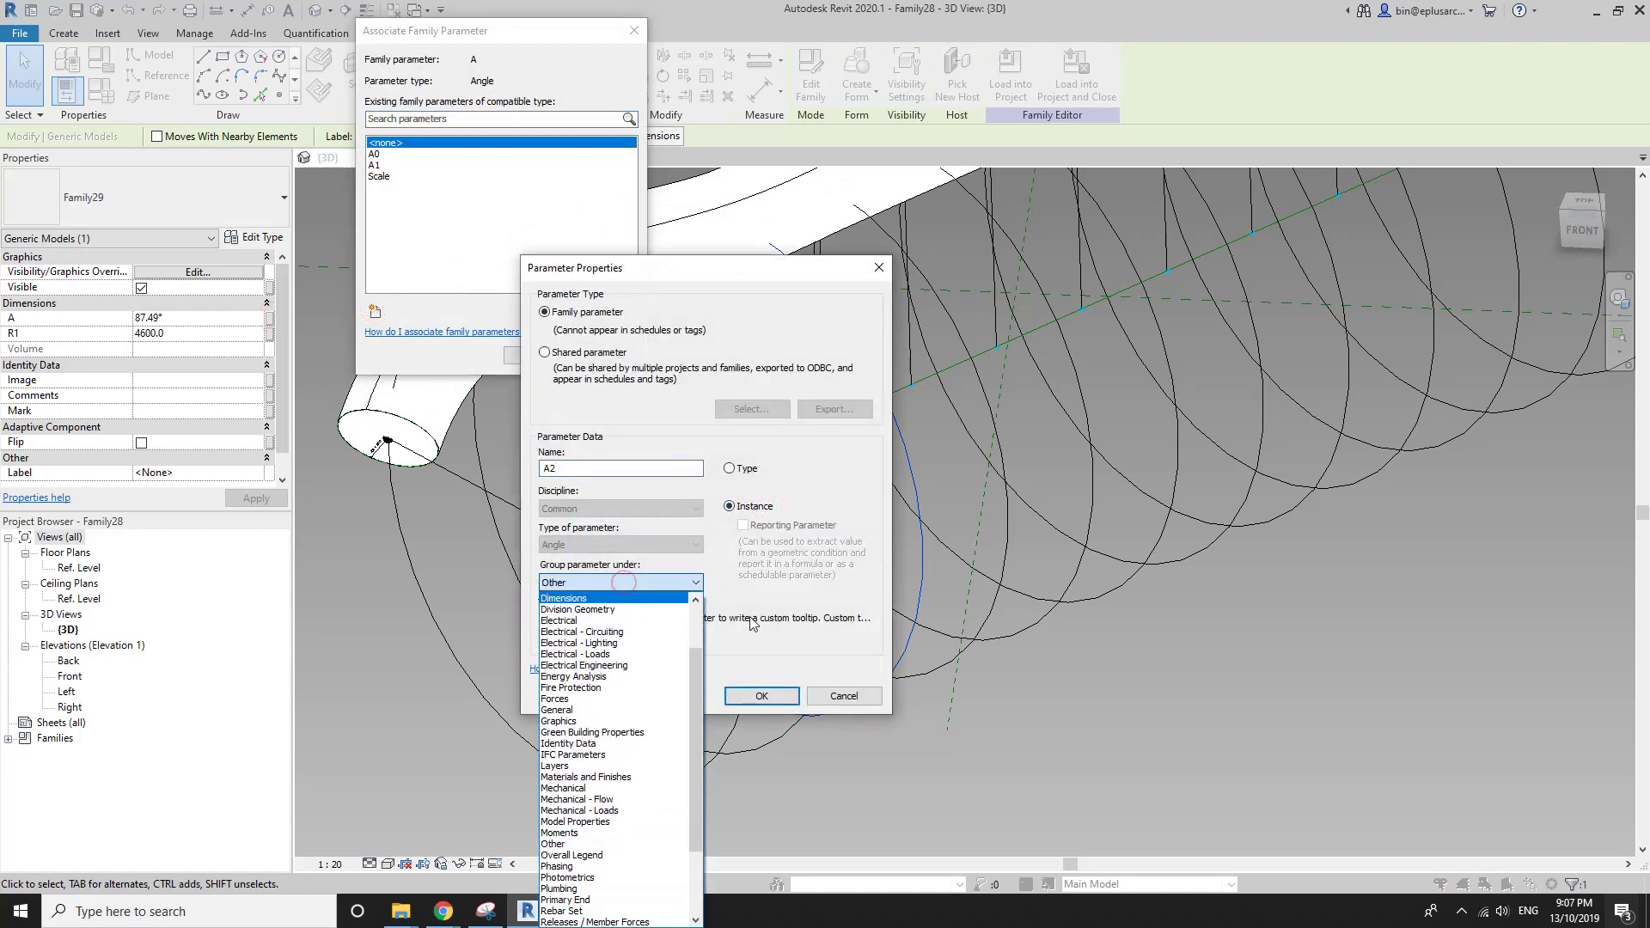
left_click(800, 631)
left_click(776, 695)
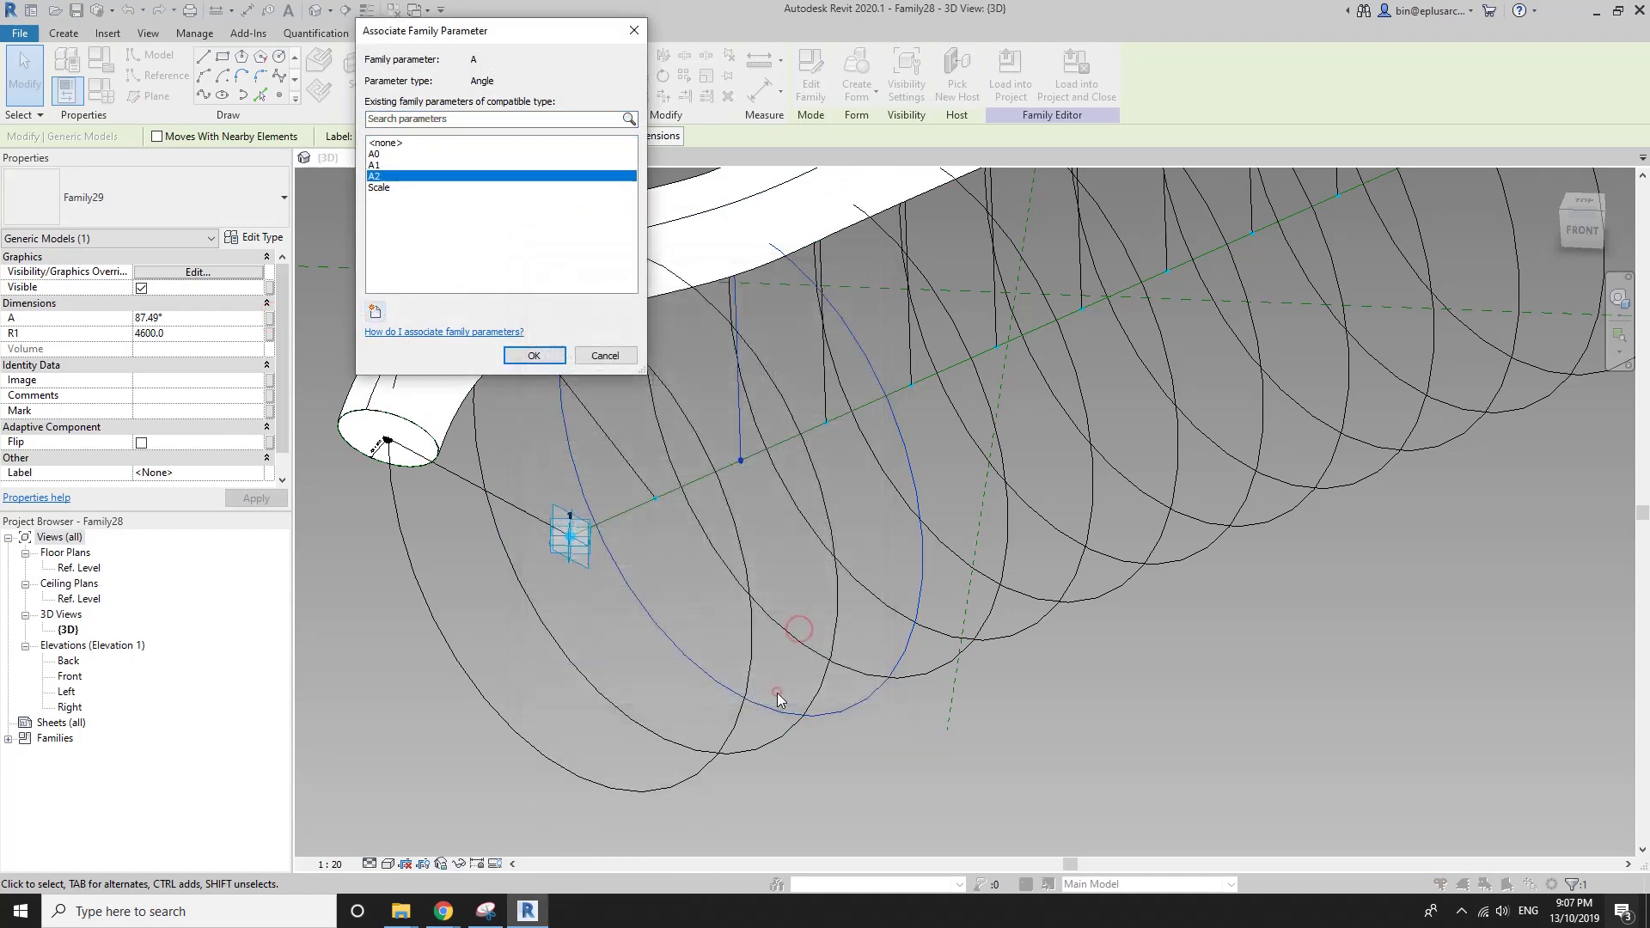
left_click(533, 355)
Select the next profile curve and drive its angle A with new parameter A3.
left_click(939, 671)
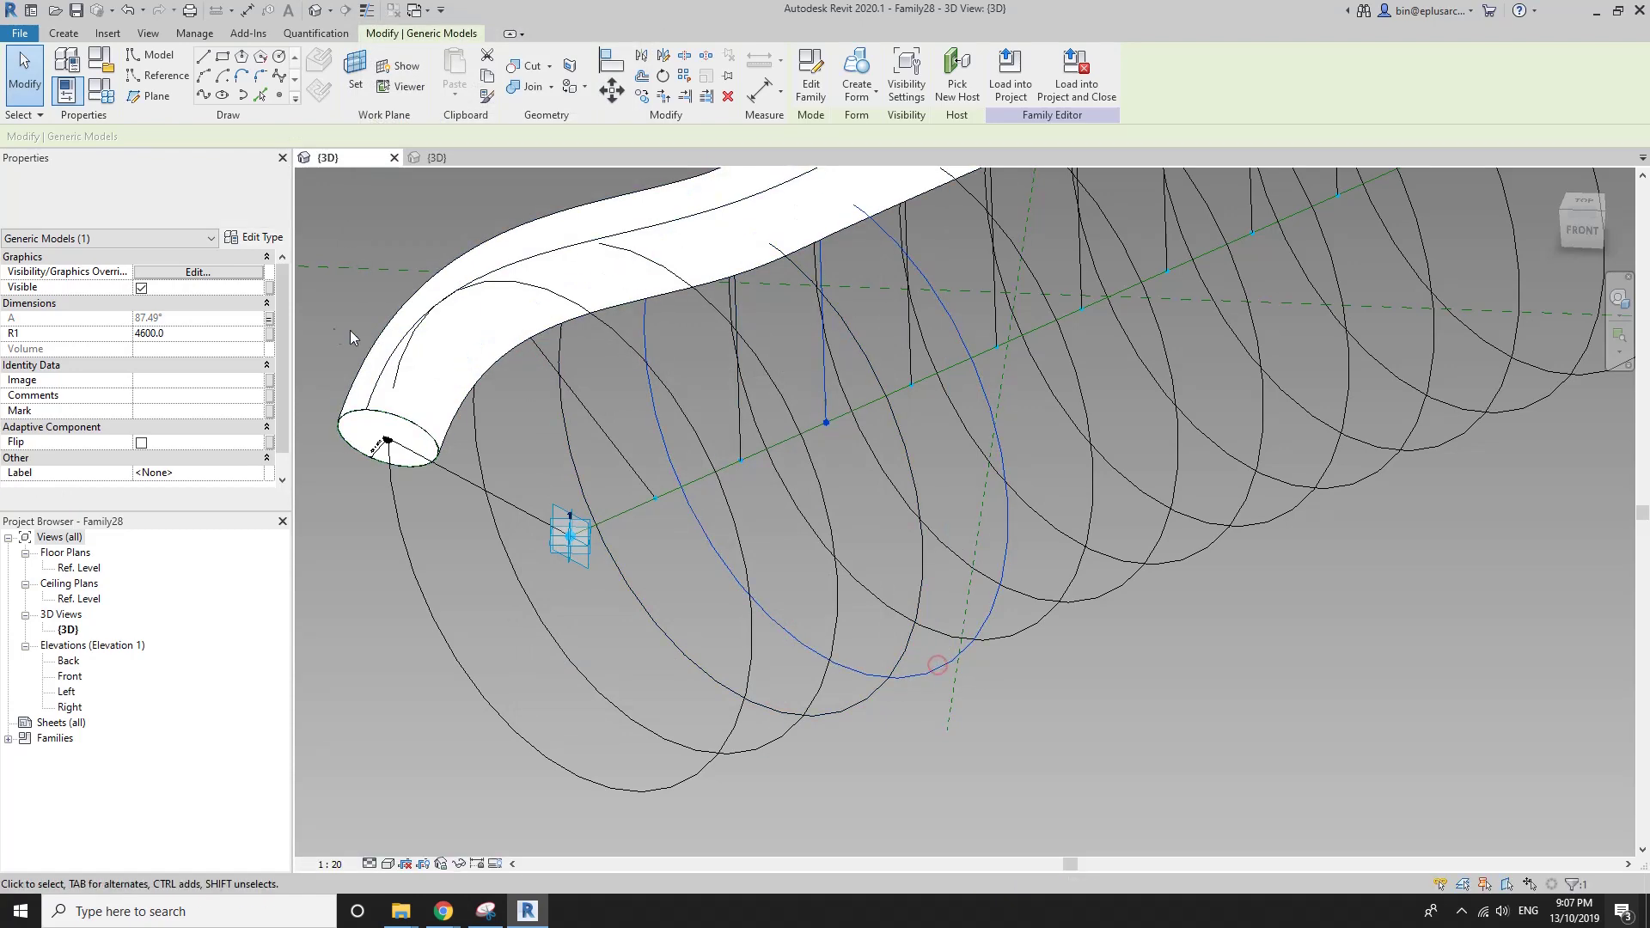
left_click(269, 318)
left_click(371, 313)
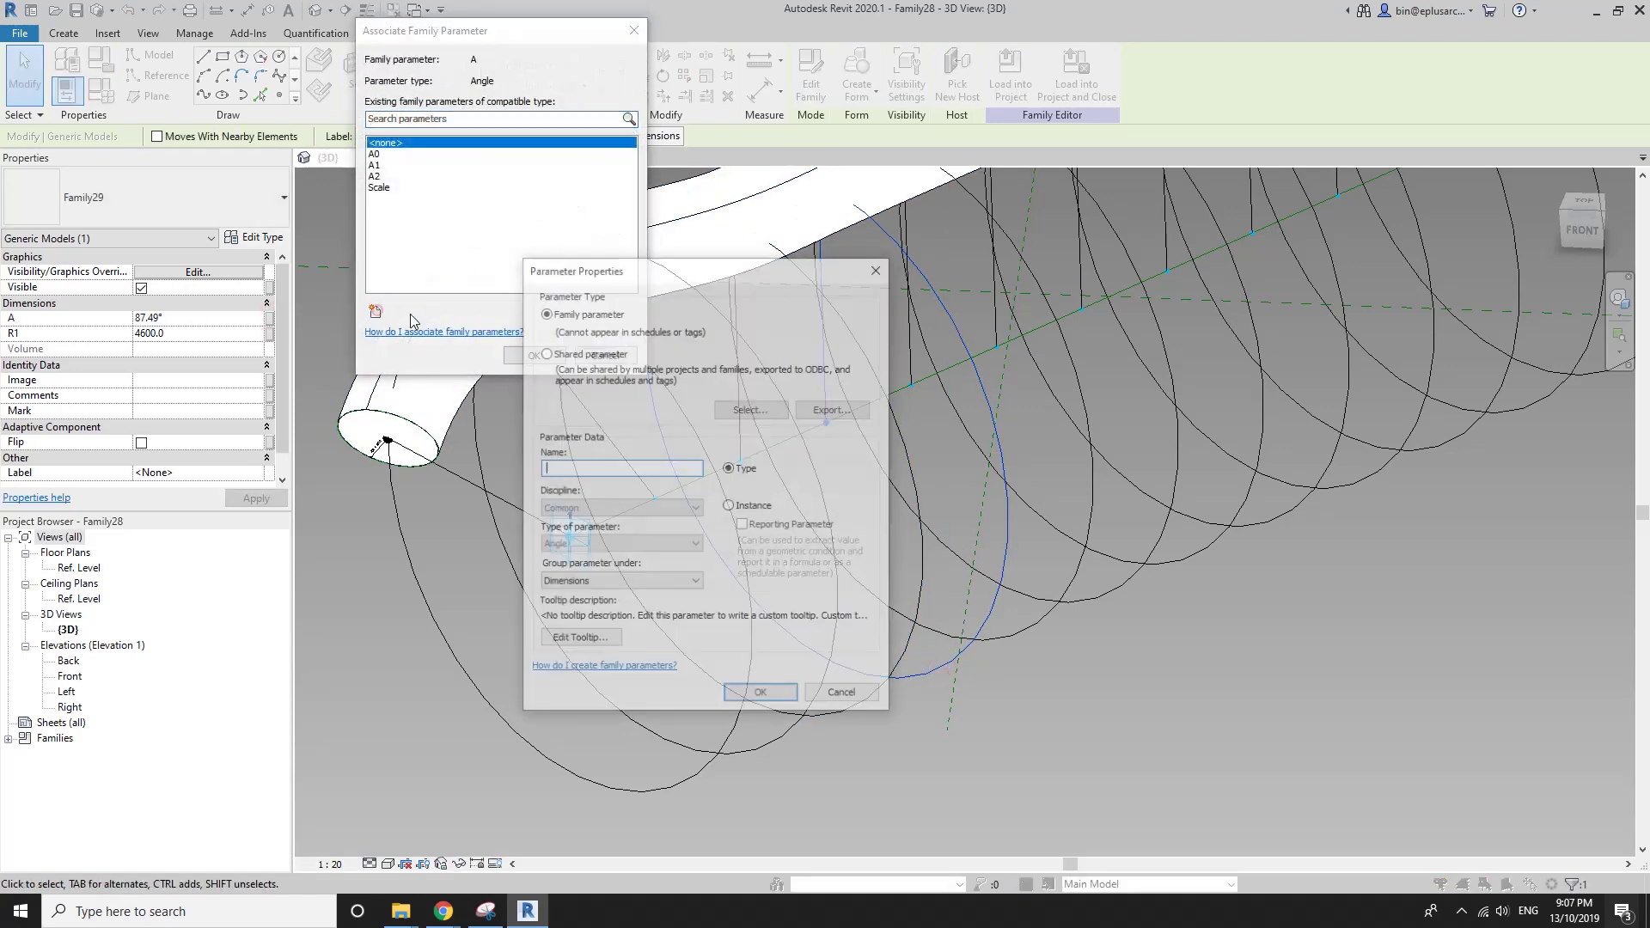
type("A3")
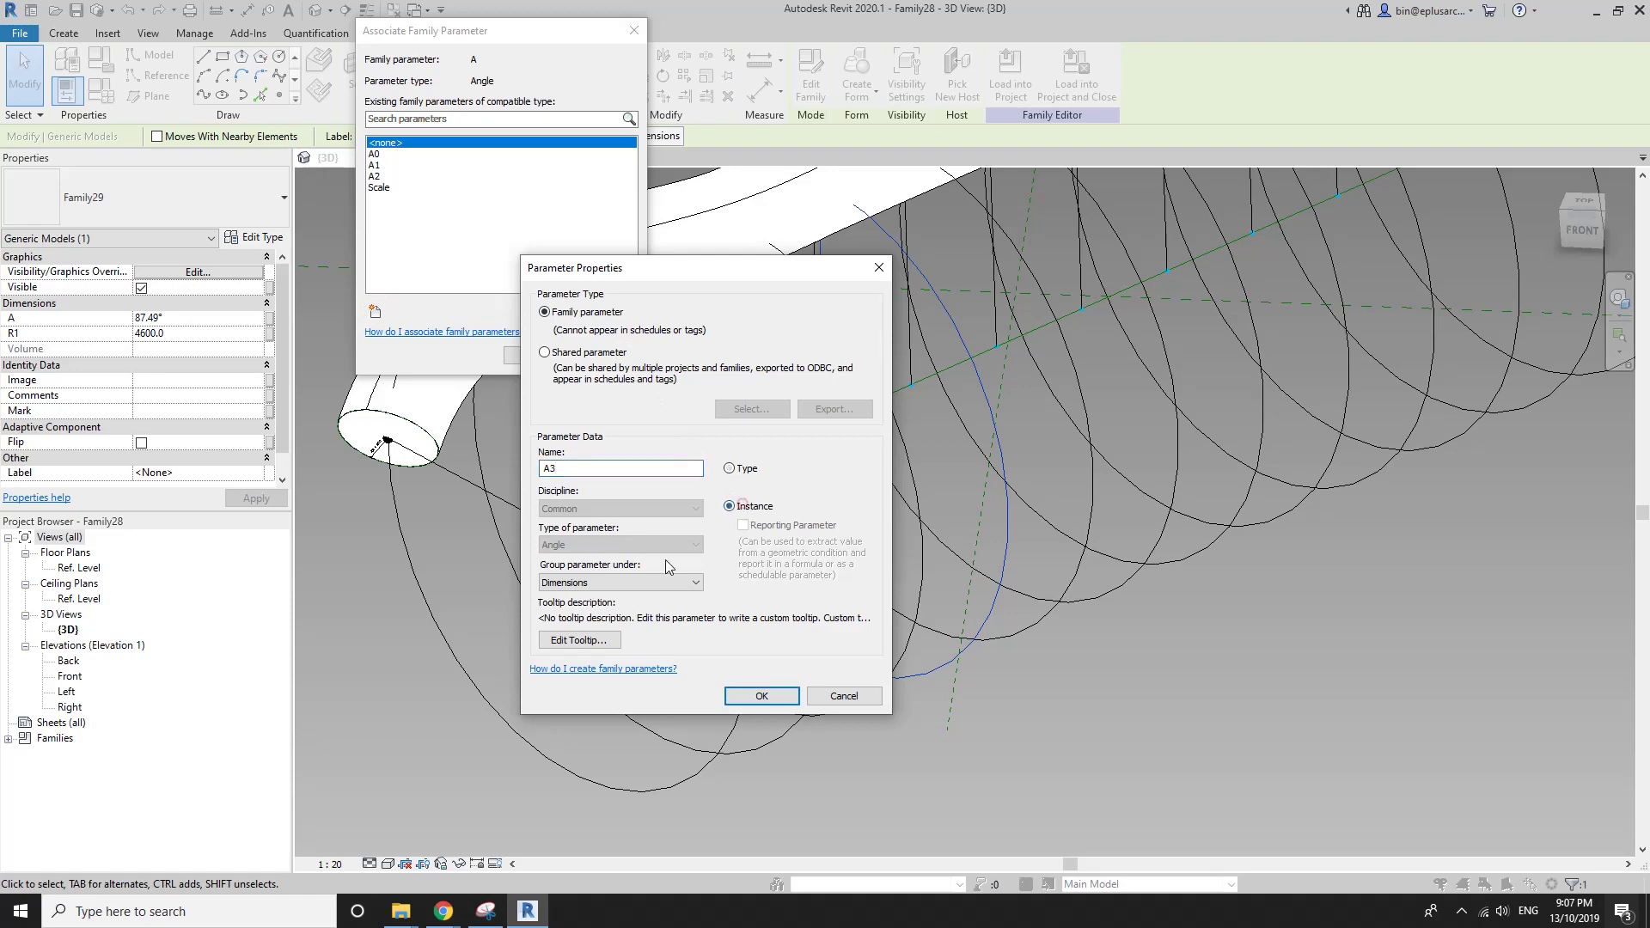
left_click(662, 582)
left_click(648, 580)
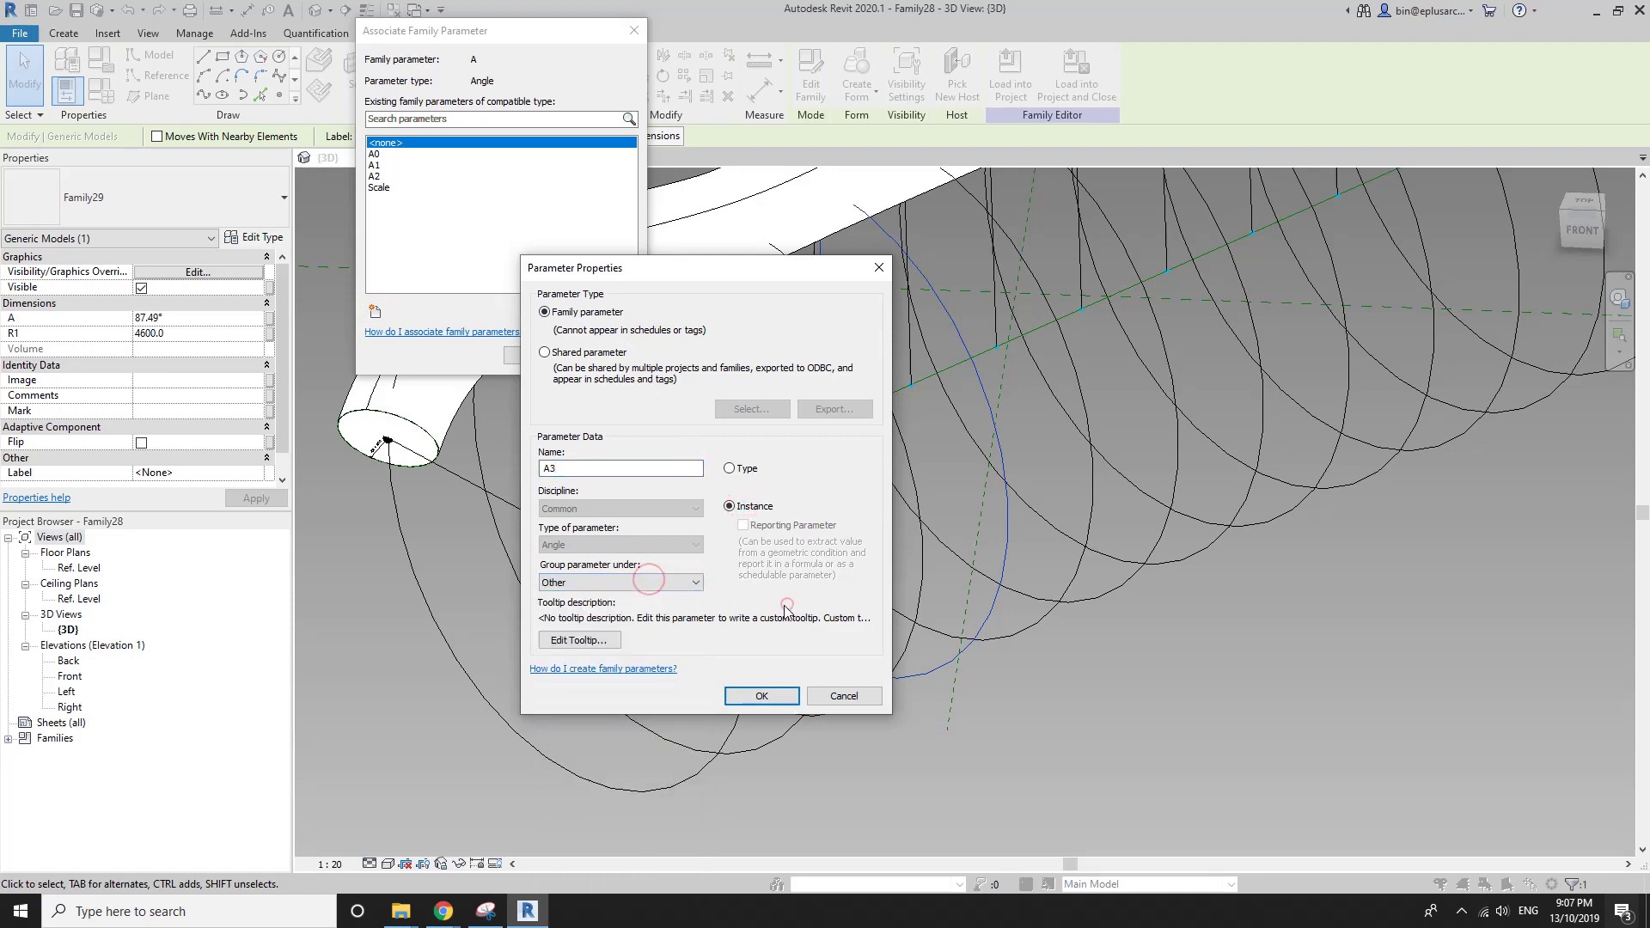
left_click(762, 696)
left_click(535, 355)
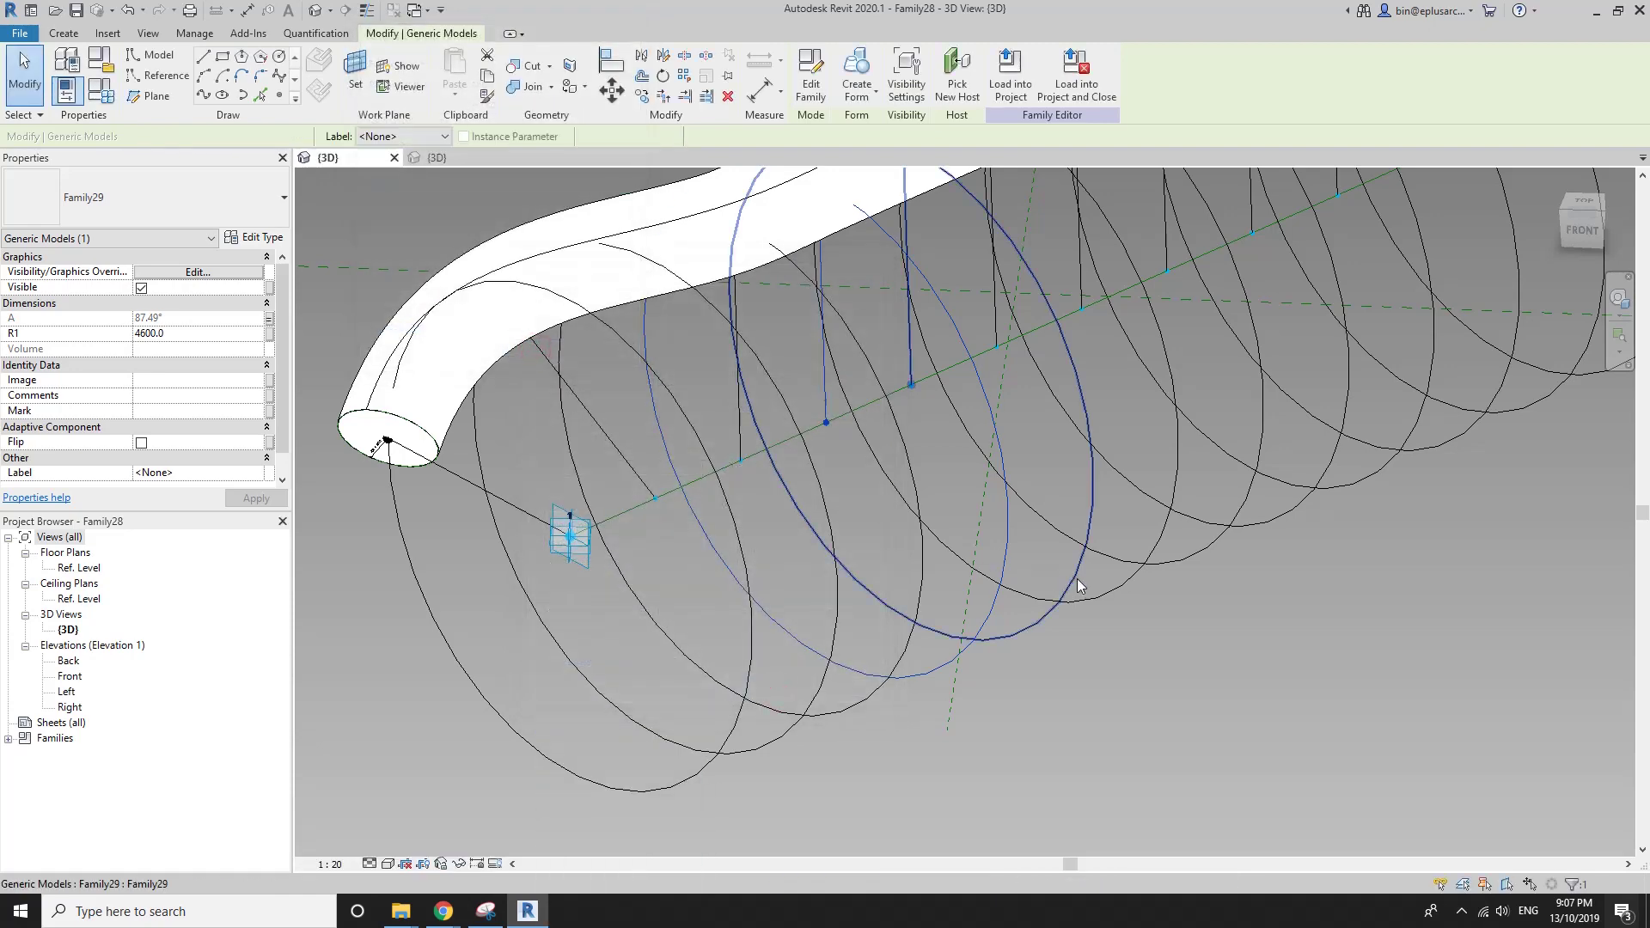
Link that profile's angle A to a new Other-group parameter A4.
left_click(270, 317)
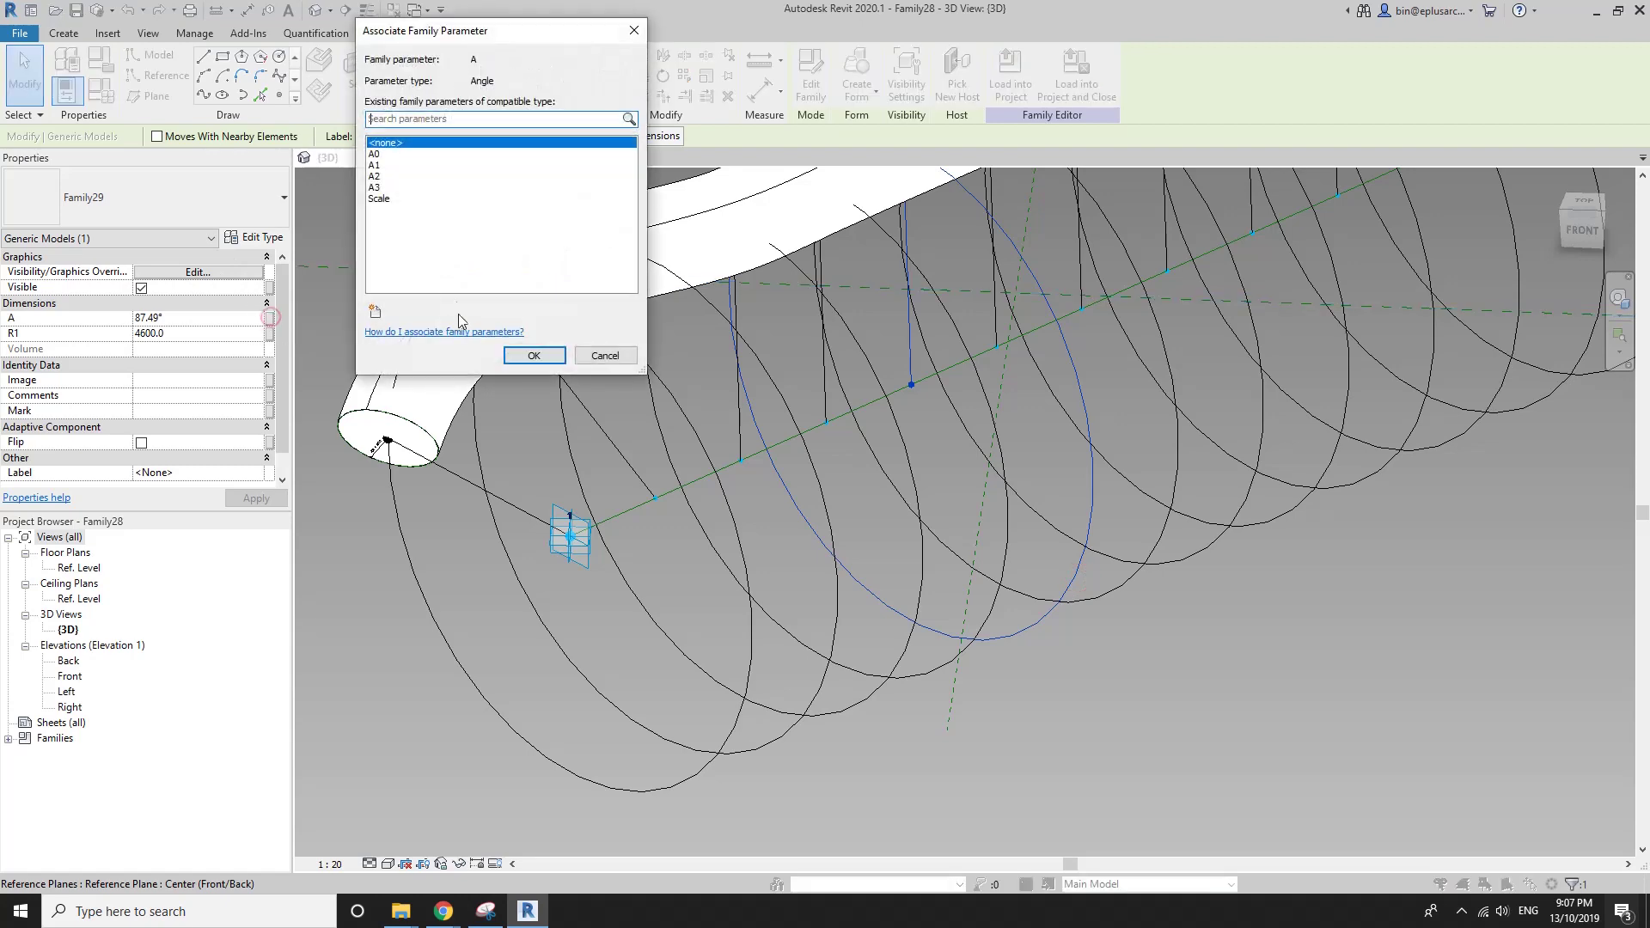
left_click(376, 312)
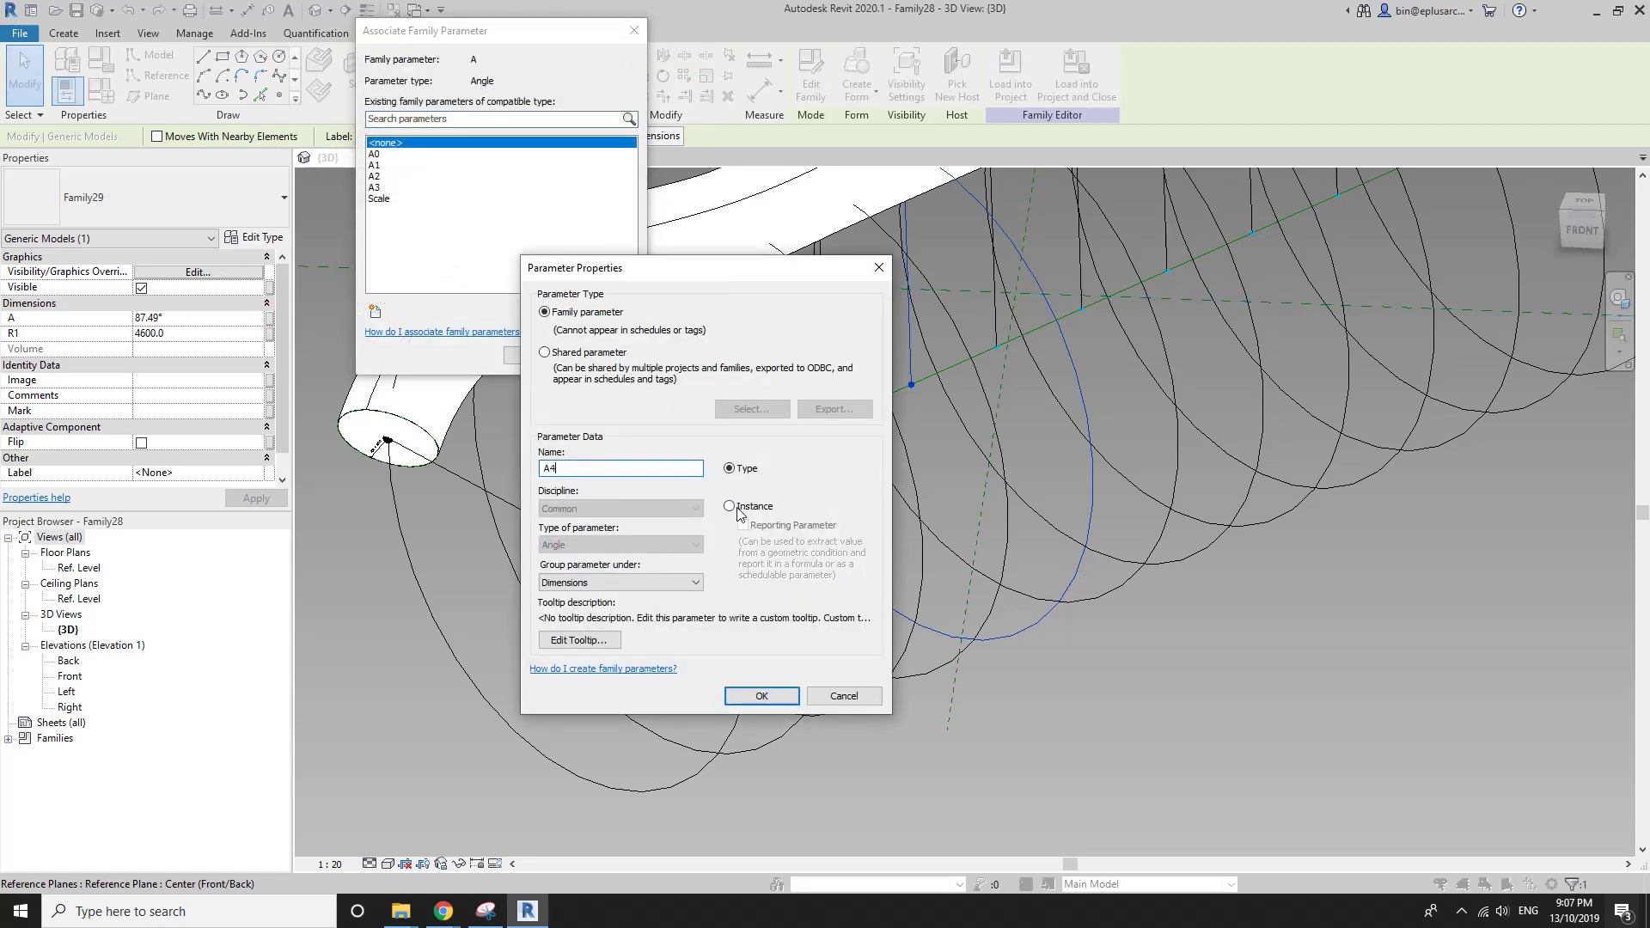
left_click(685, 582)
left_click(602, 860)
left_click(763, 695)
left_click(533, 355)
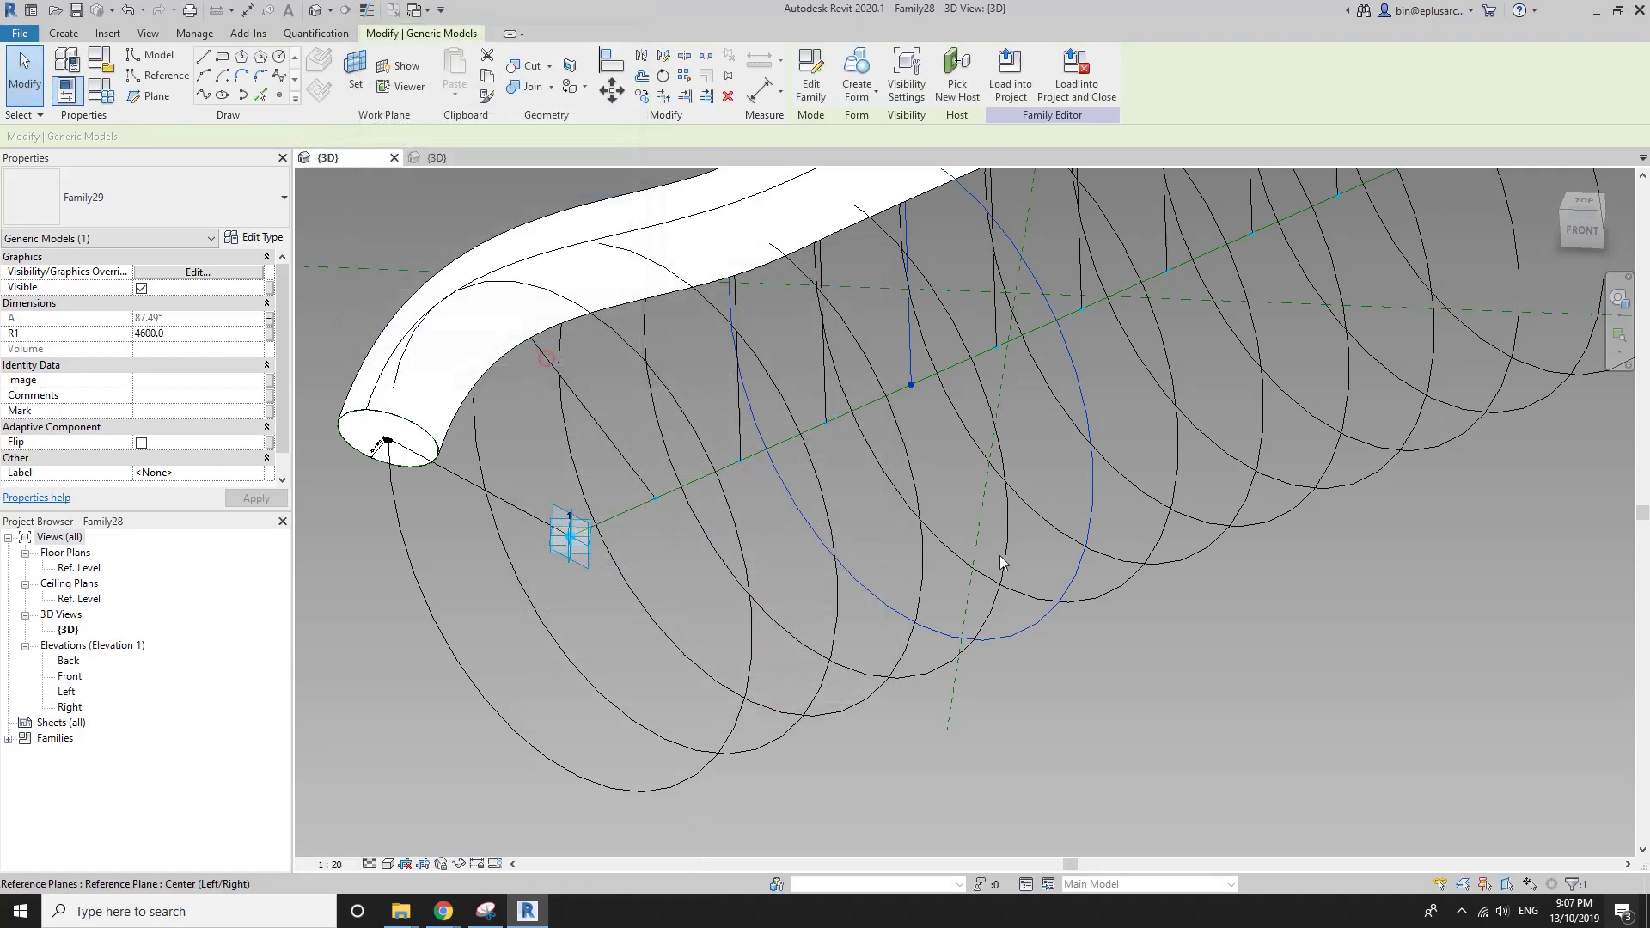
Select the next profile curve and link its angle A to new instance parameter A5.
left_click(1122, 586)
left_click(269, 318)
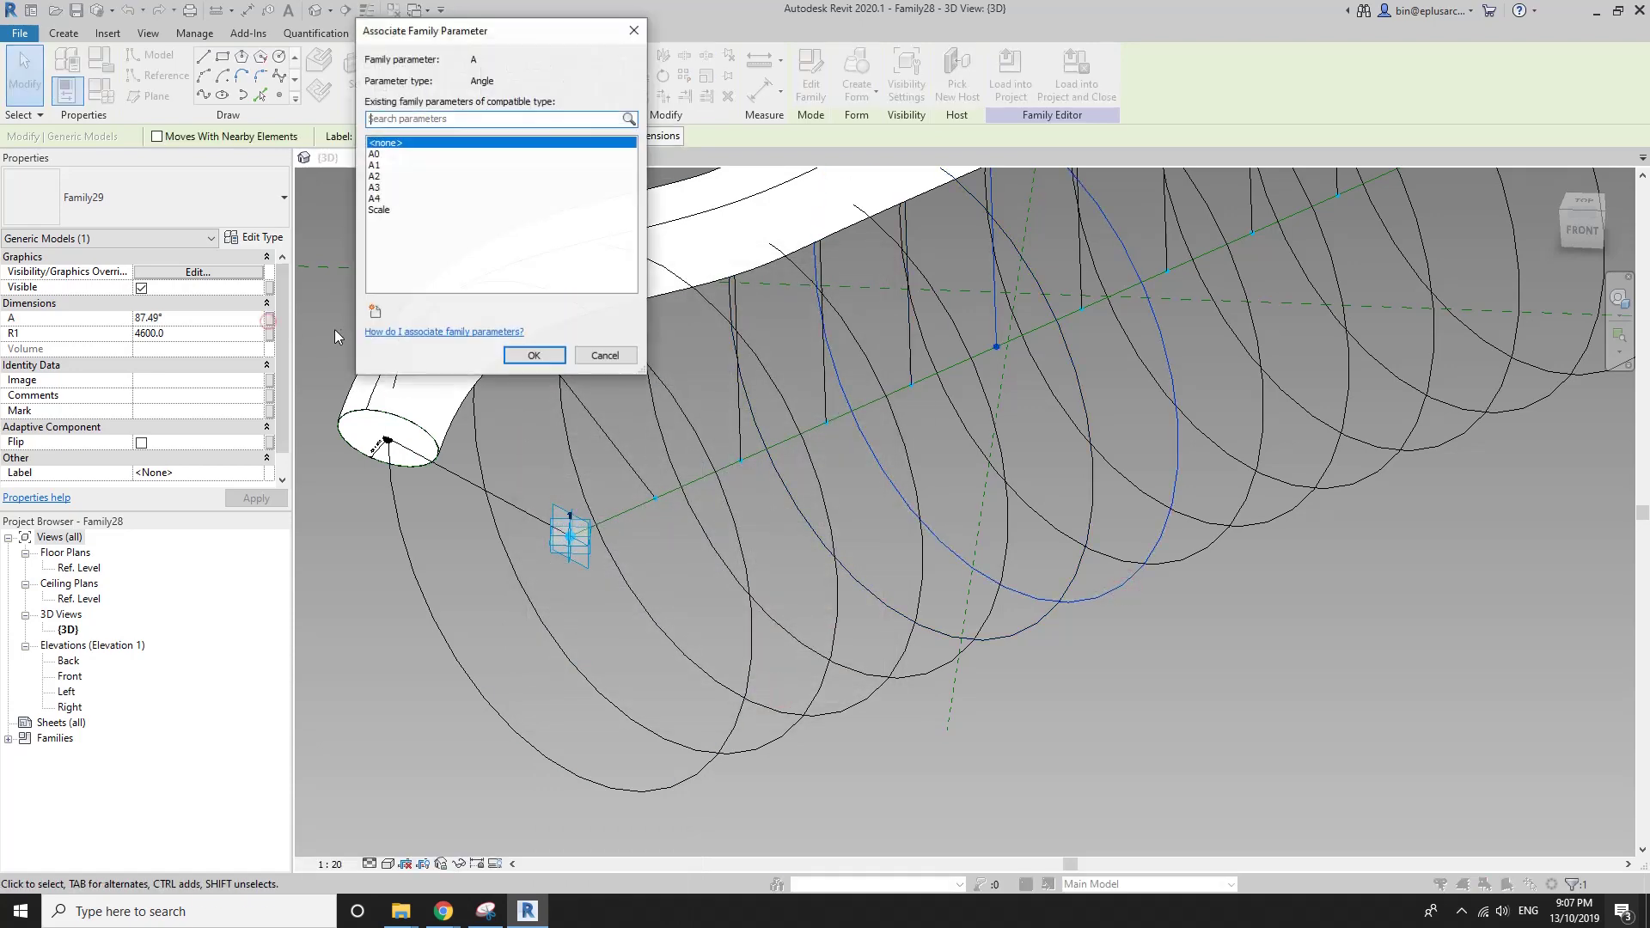
left_click(376, 313)
type("5")
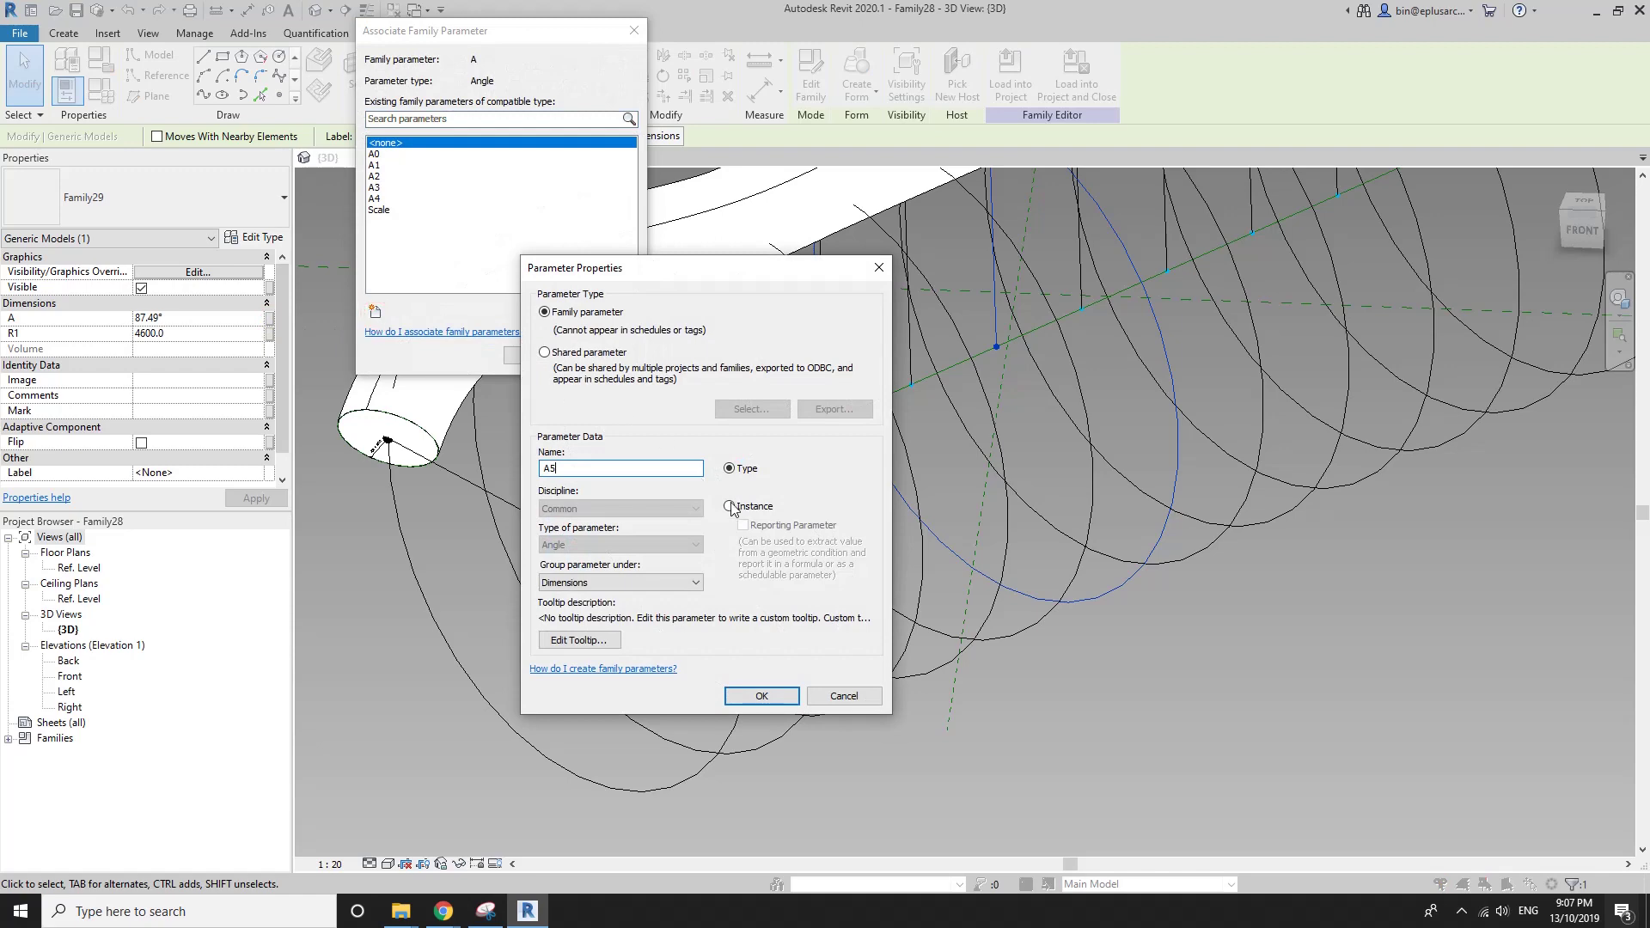
left_click(673, 576)
key("o")
left_click(729, 587)
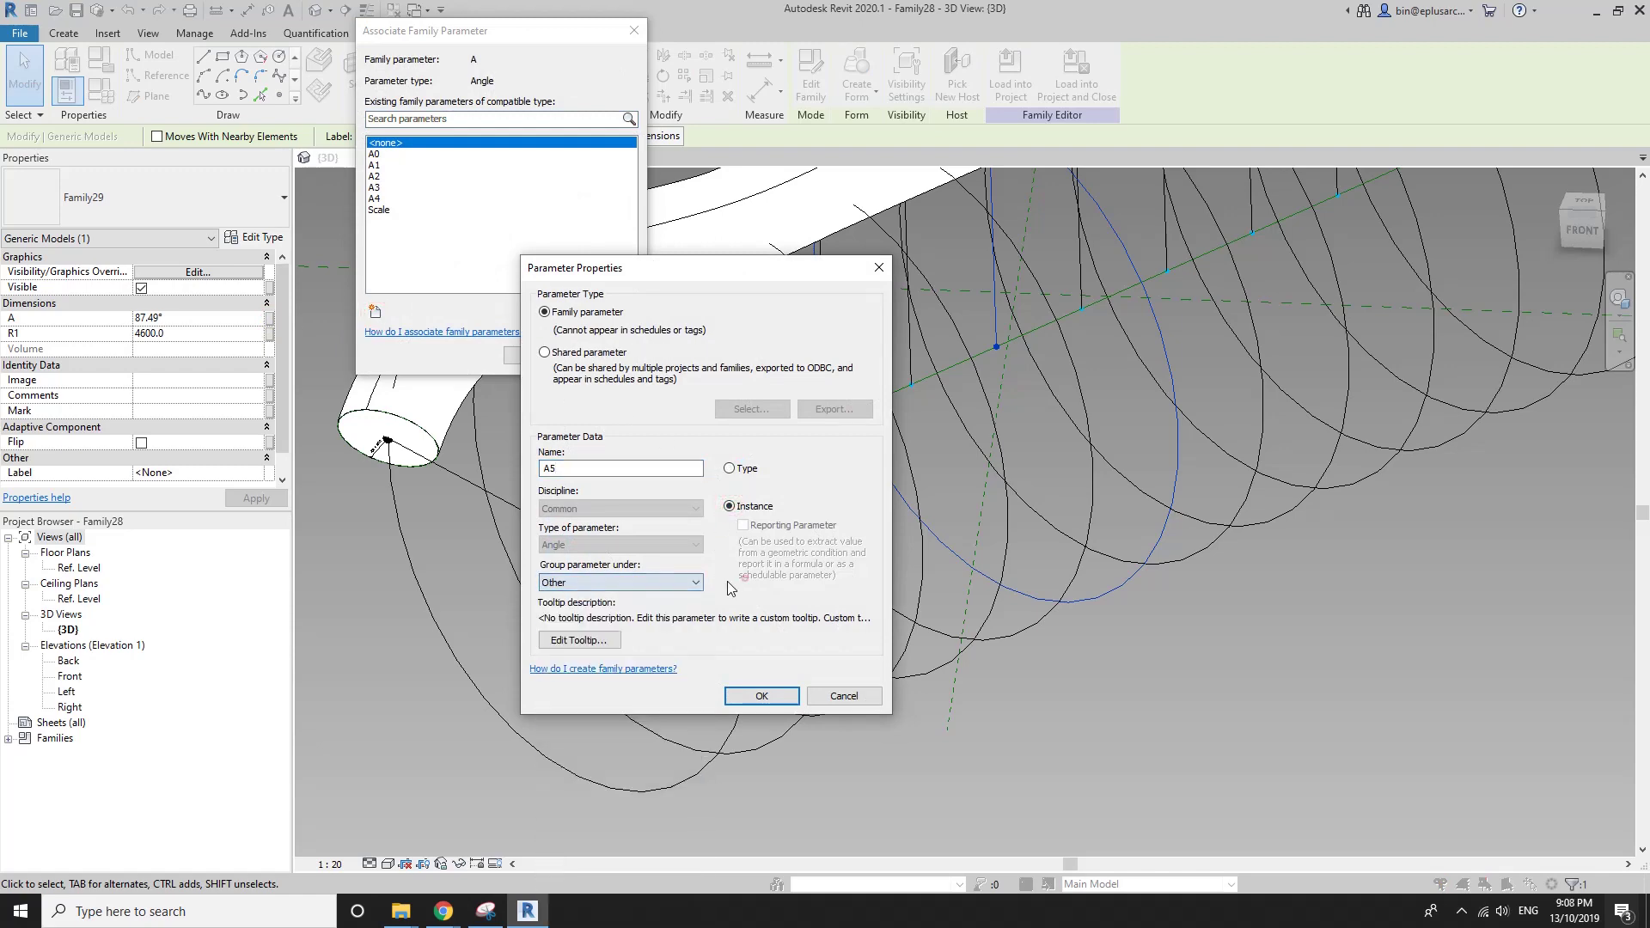
left_click(761, 697)
left_click(527, 356)
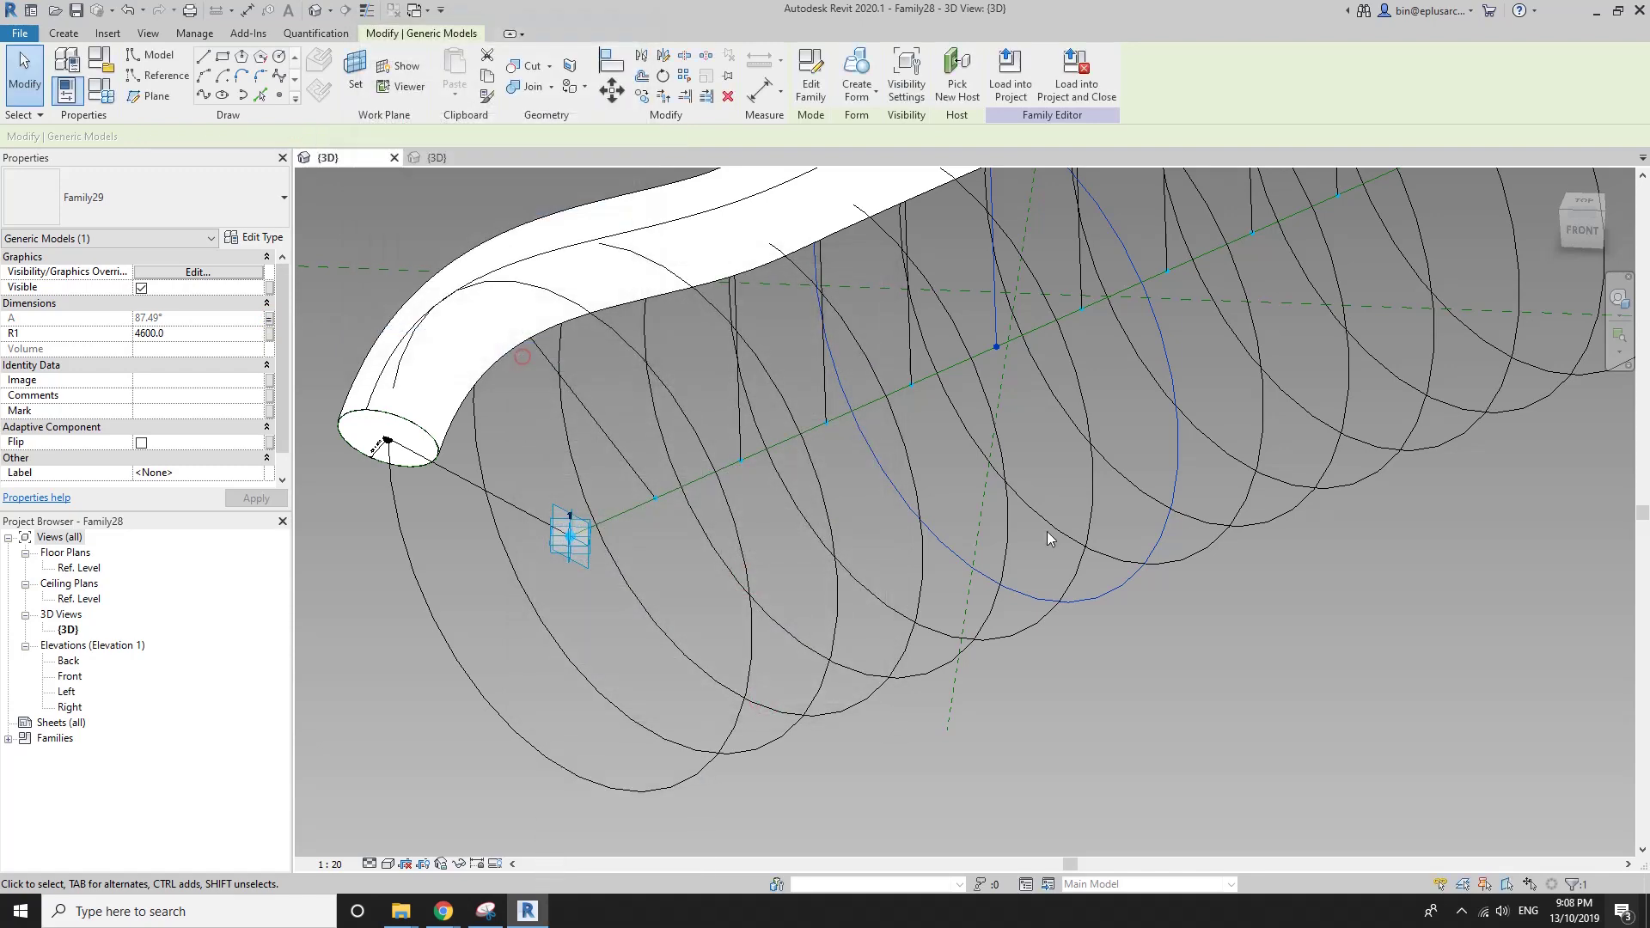
Further along the spiral, drive the profile's angle A with new instance parameter A6.
middle_click_drag(1133, 546, 706, 653)
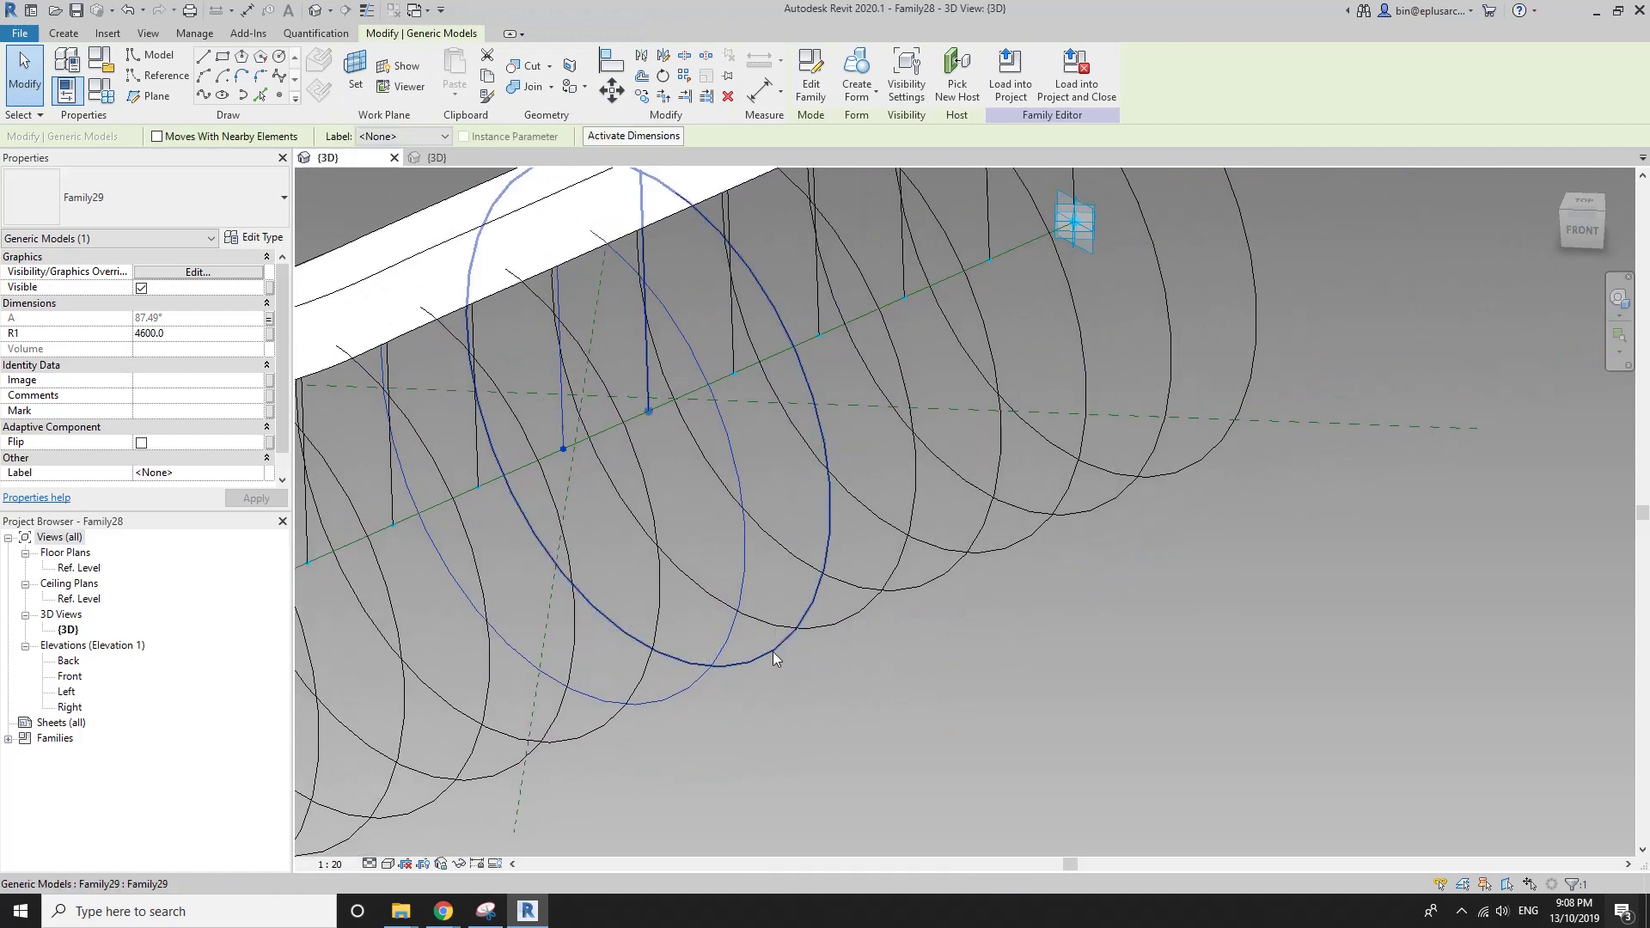
left_click(645, 361)
left_click(270, 319)
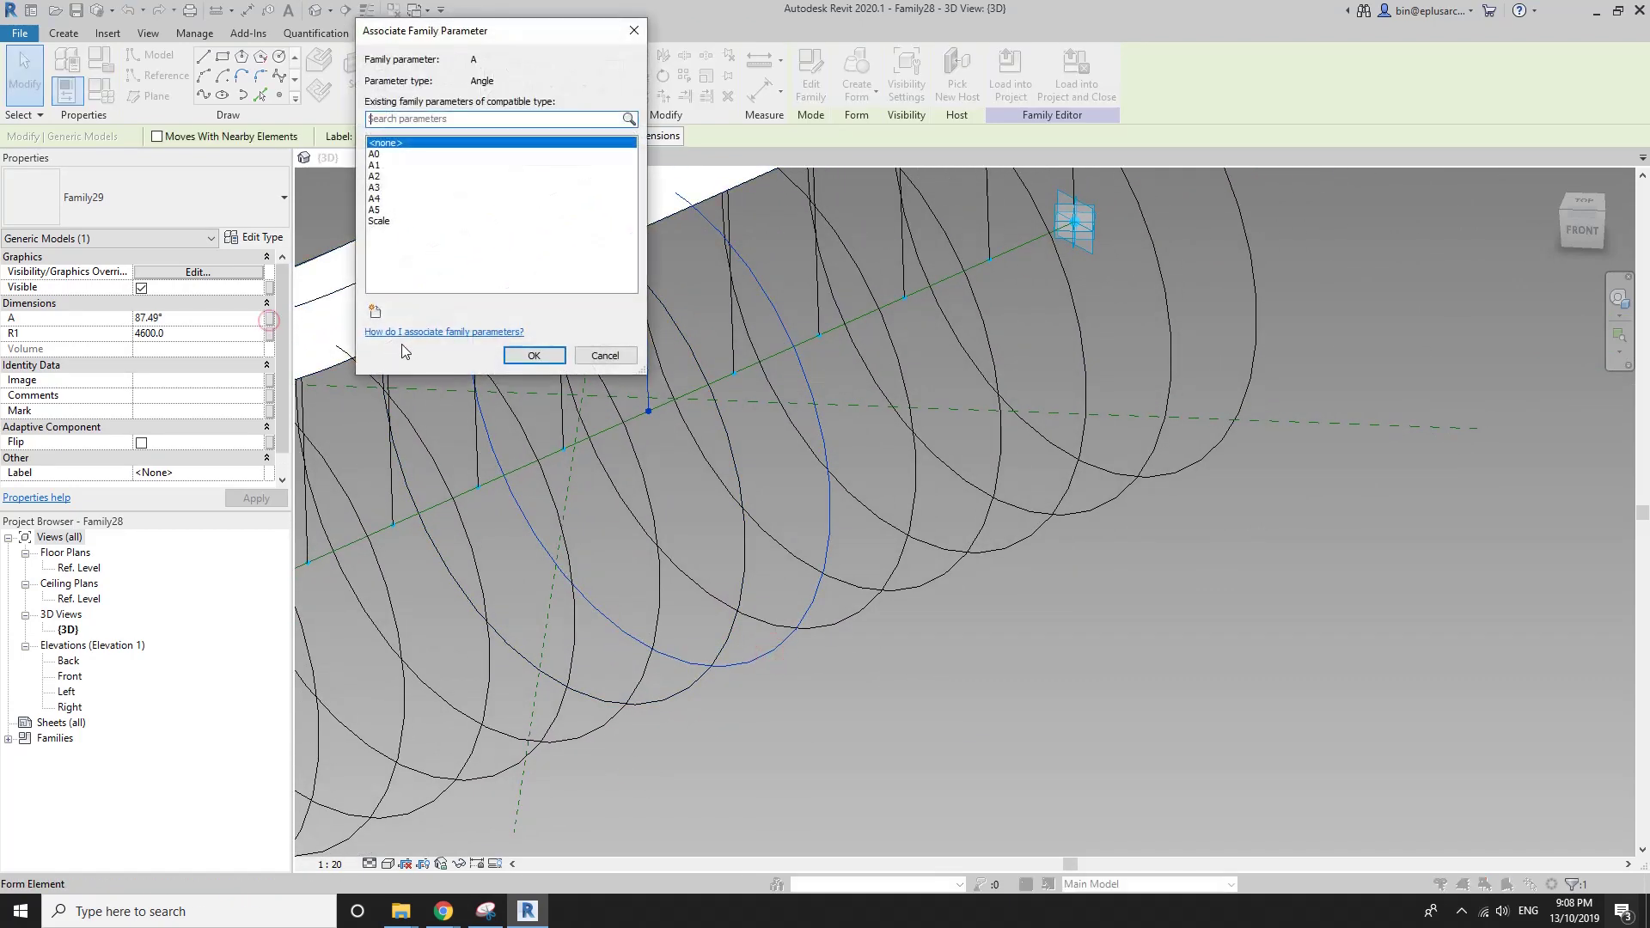
left_click(377, 312)
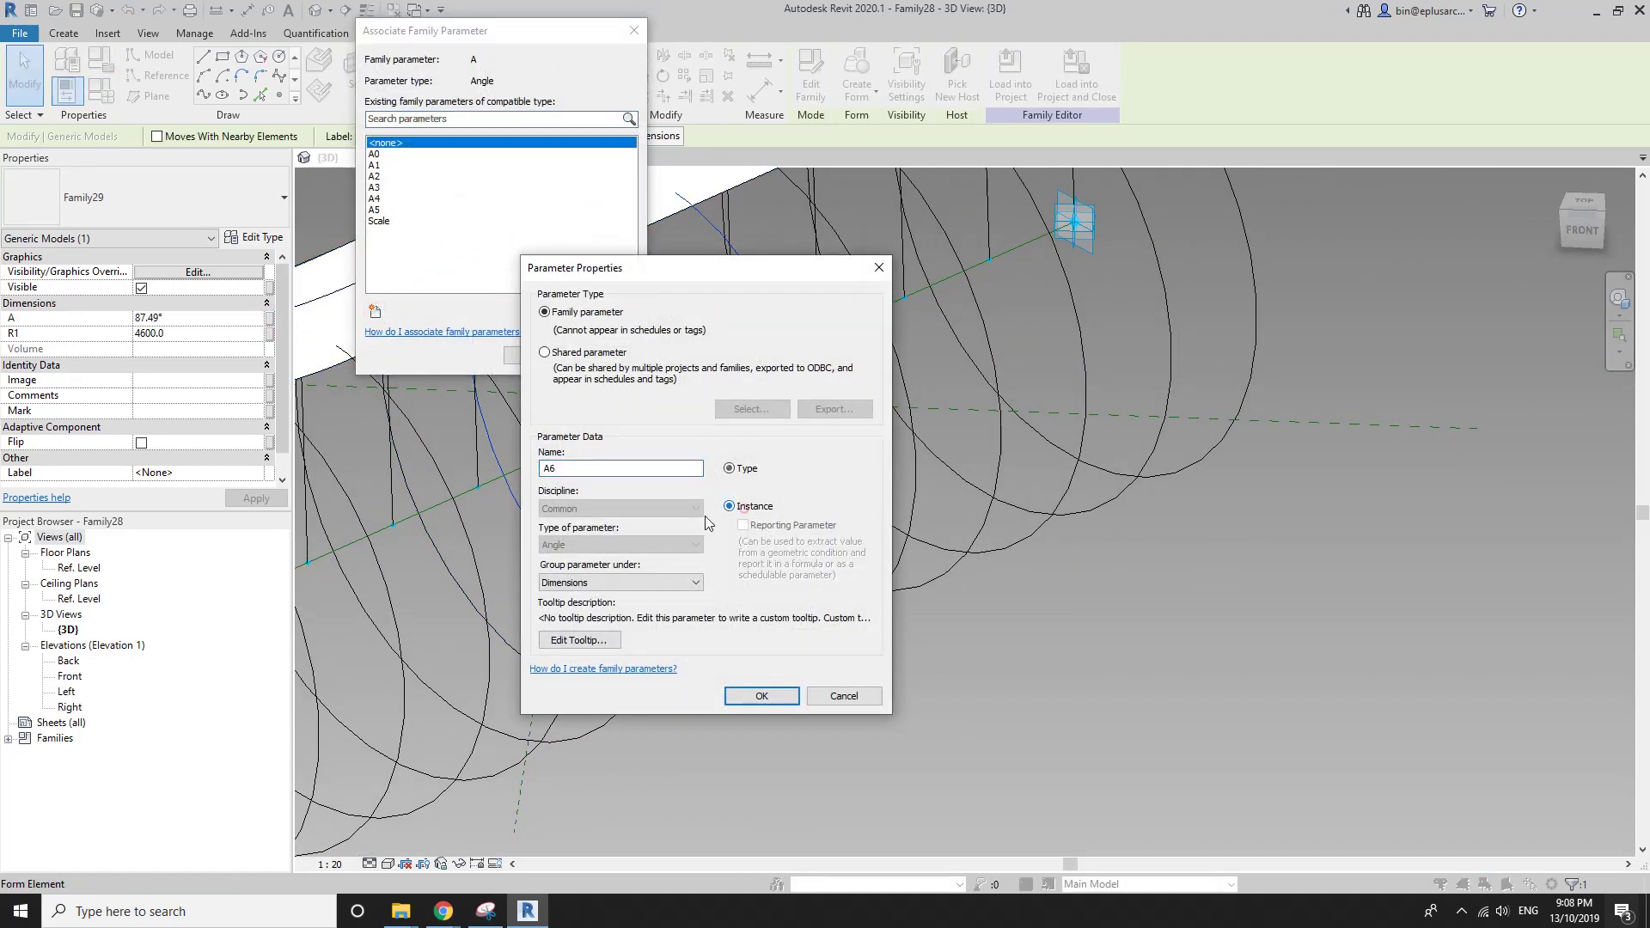
left_click(619, 582)
left_click(821, 582)
left_click(761, 696)
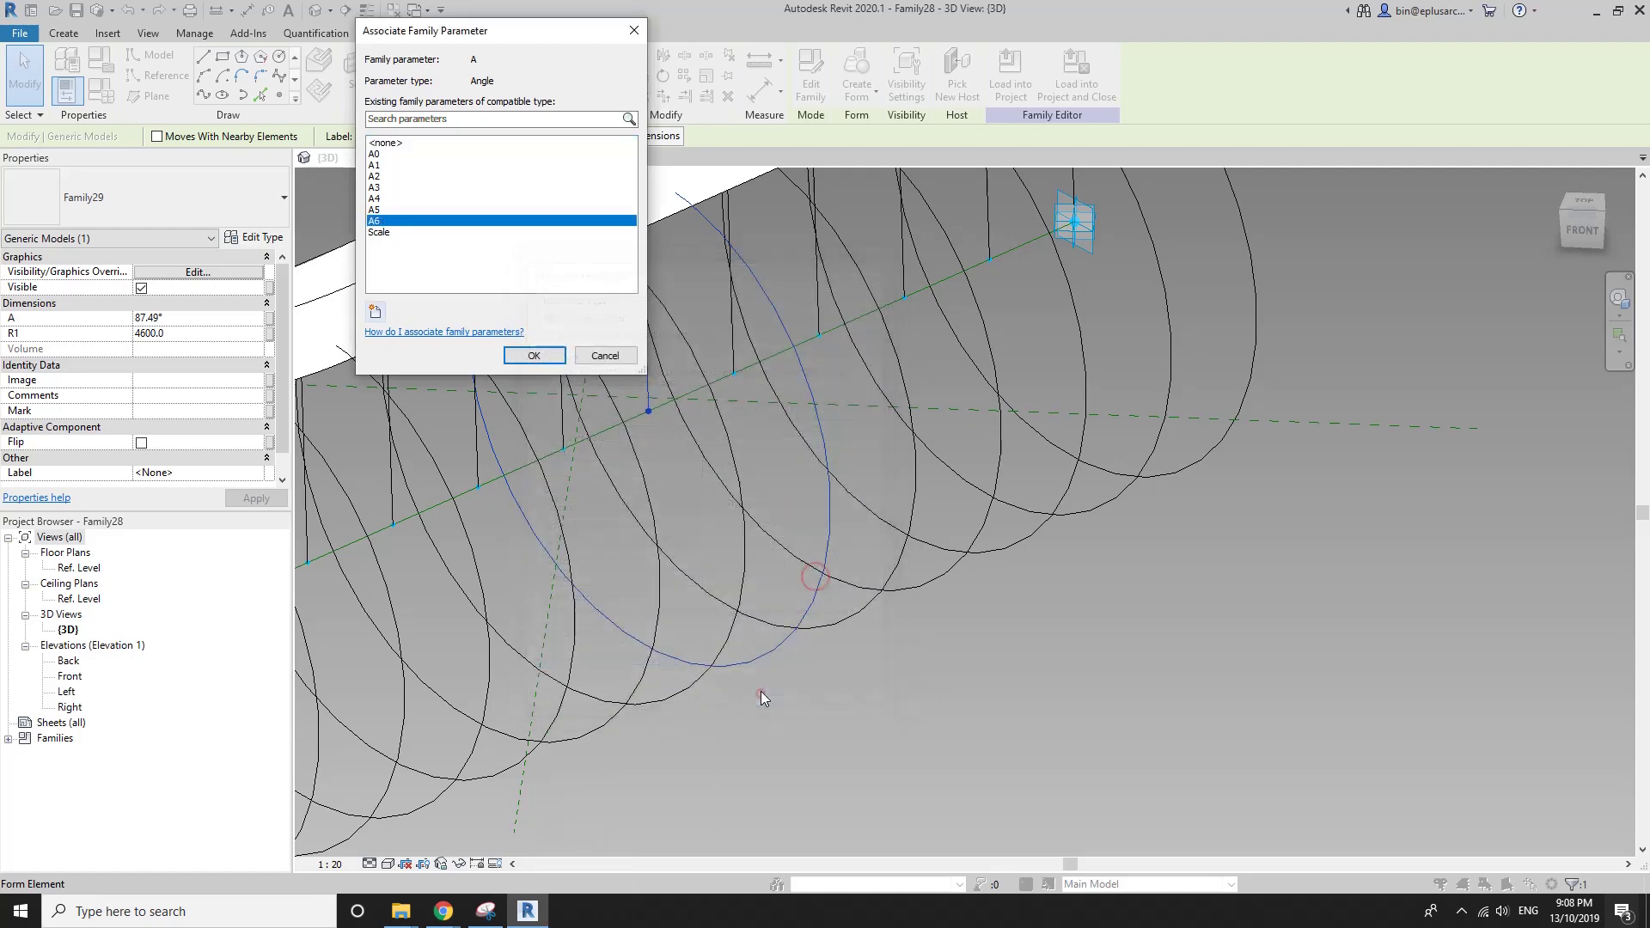
left_click(550, 359)
Select the last profile curve and link its angle A to new parameter A7 under Other.
left_click(850, 620)
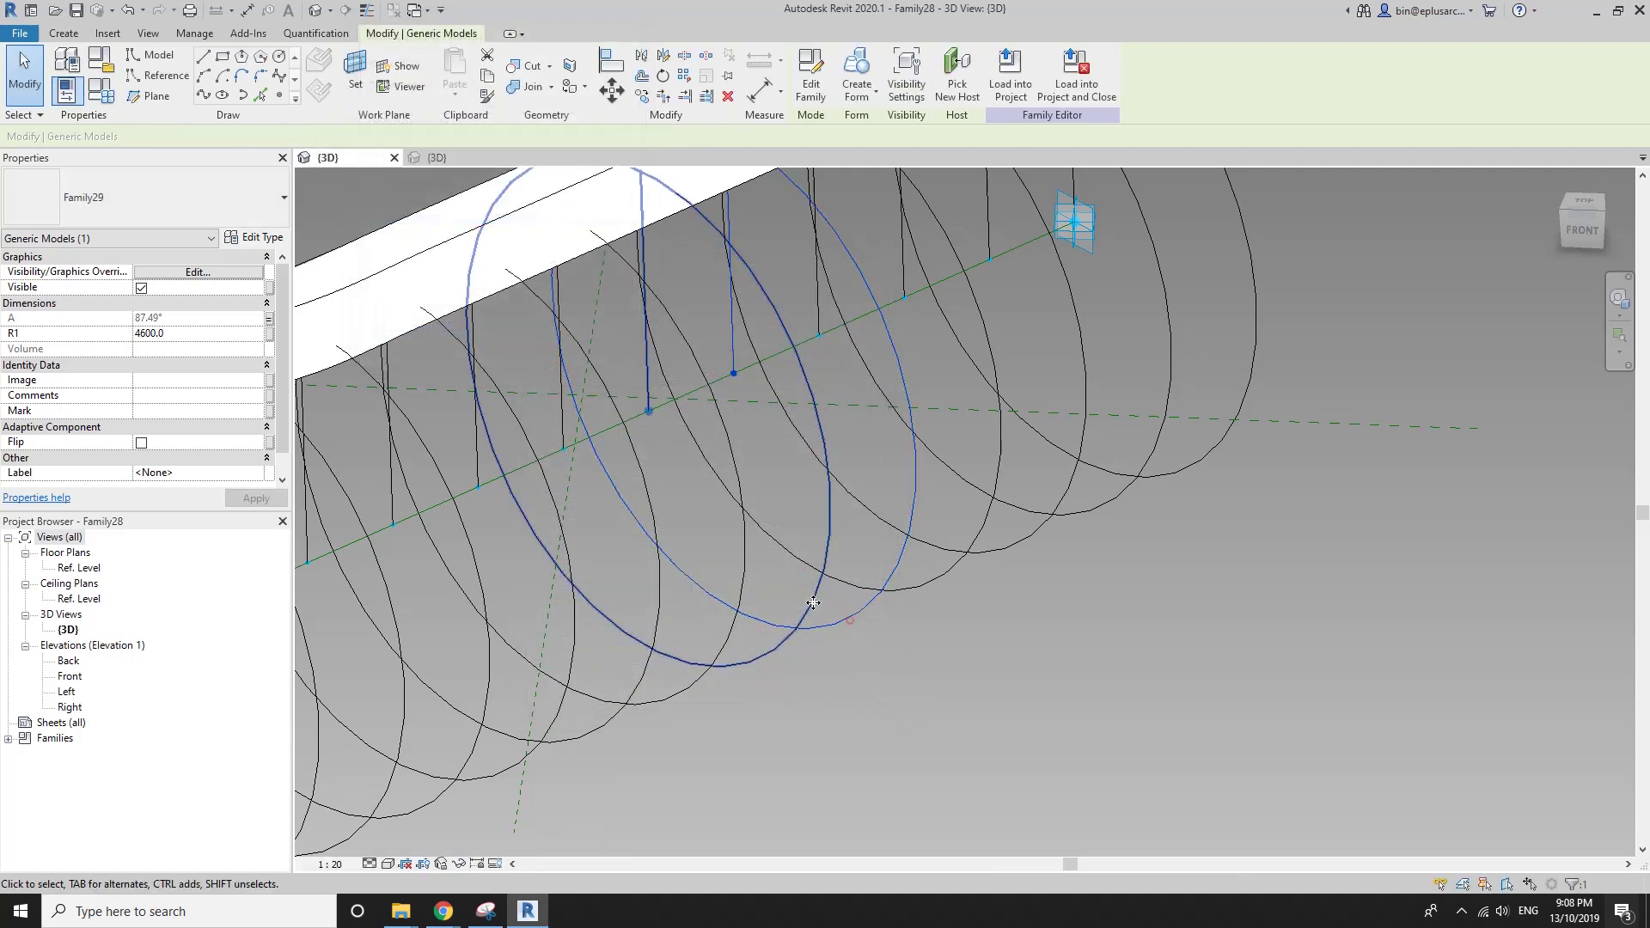
left_click(269, 317)
left_click(376, 312)
type("A7")
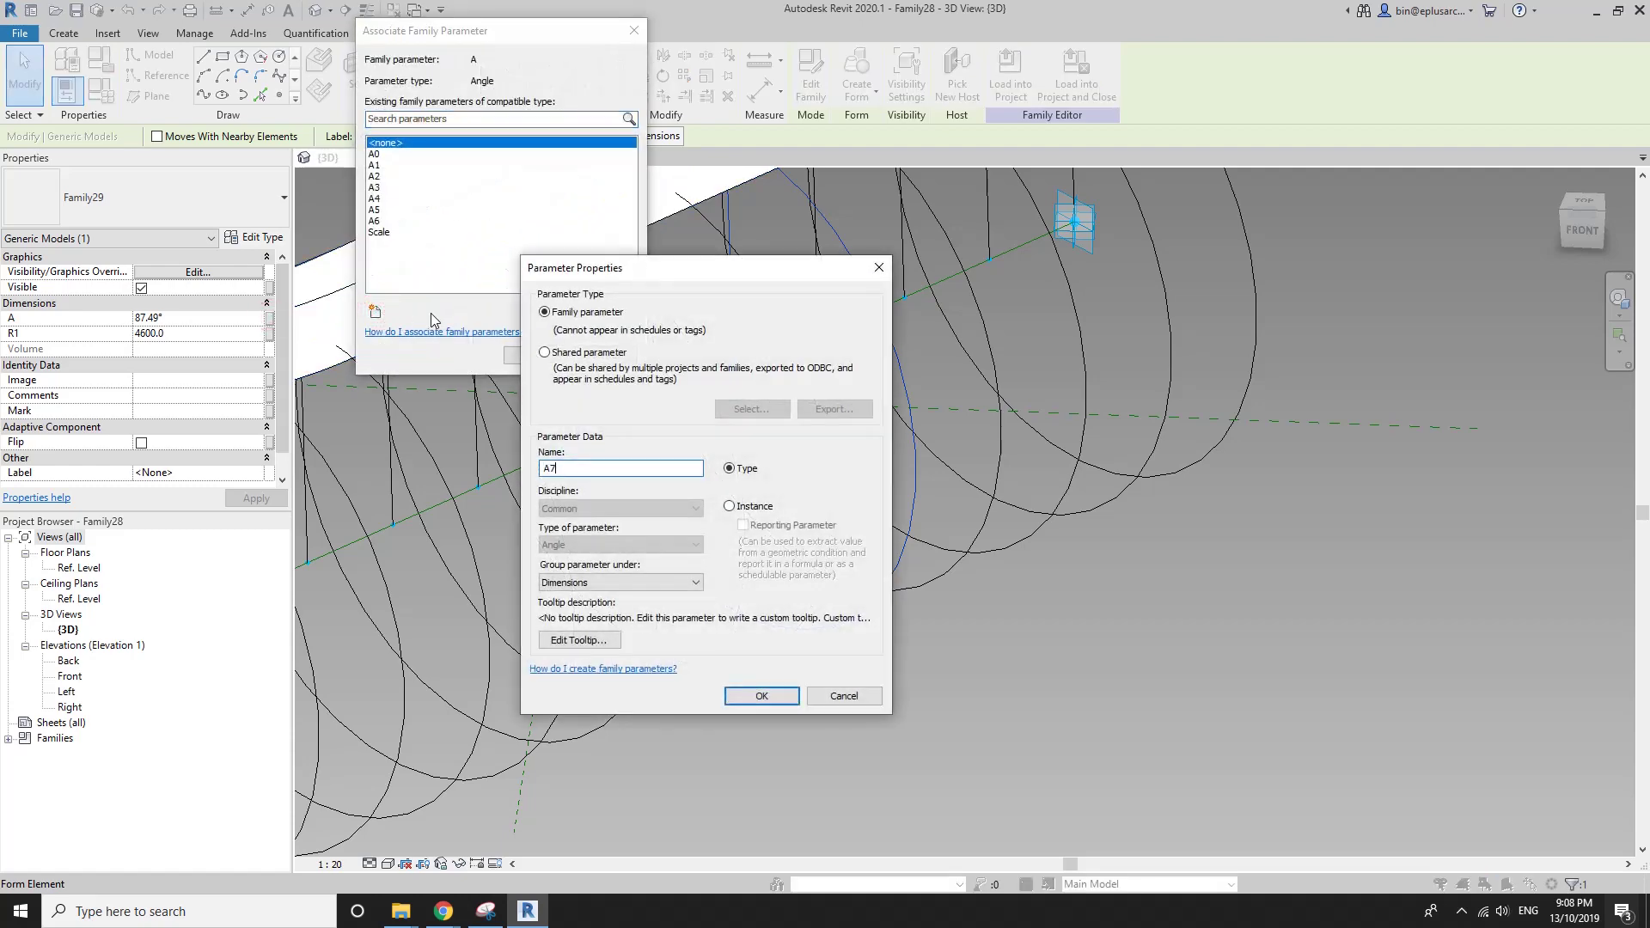
left_click(685, 584)
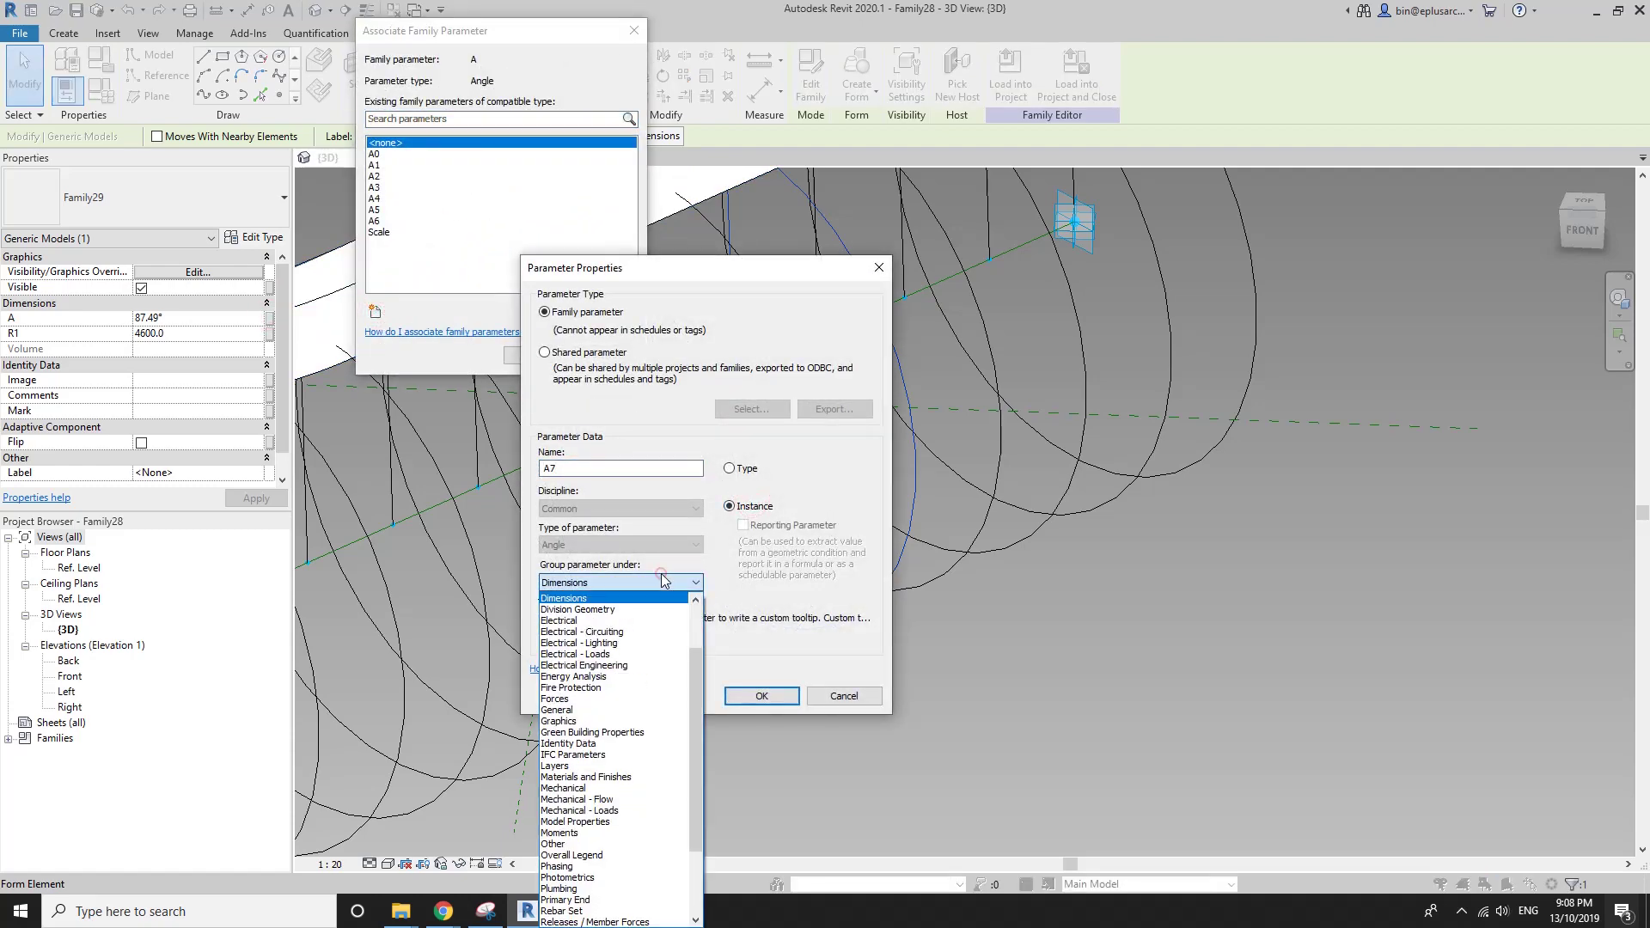
left_click(602, 844)
left_click(761, 696)
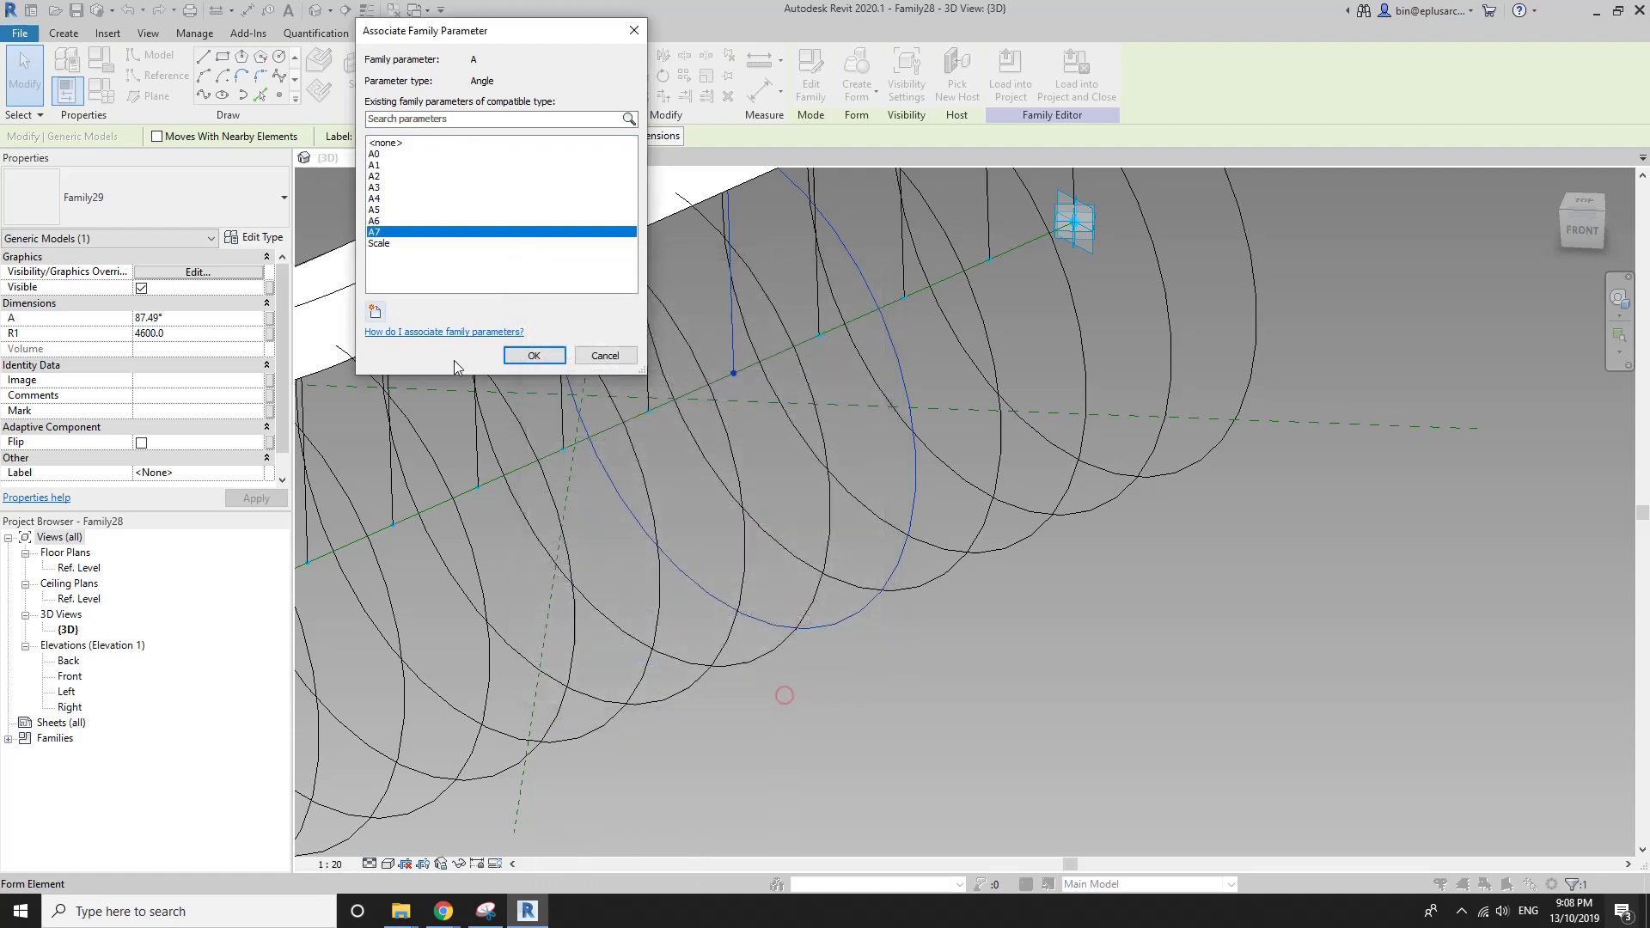
left_click(526, 358)
Link the next profile's angle A to a new instance parameter A8, grouped under Other.
left_click(936, 579)
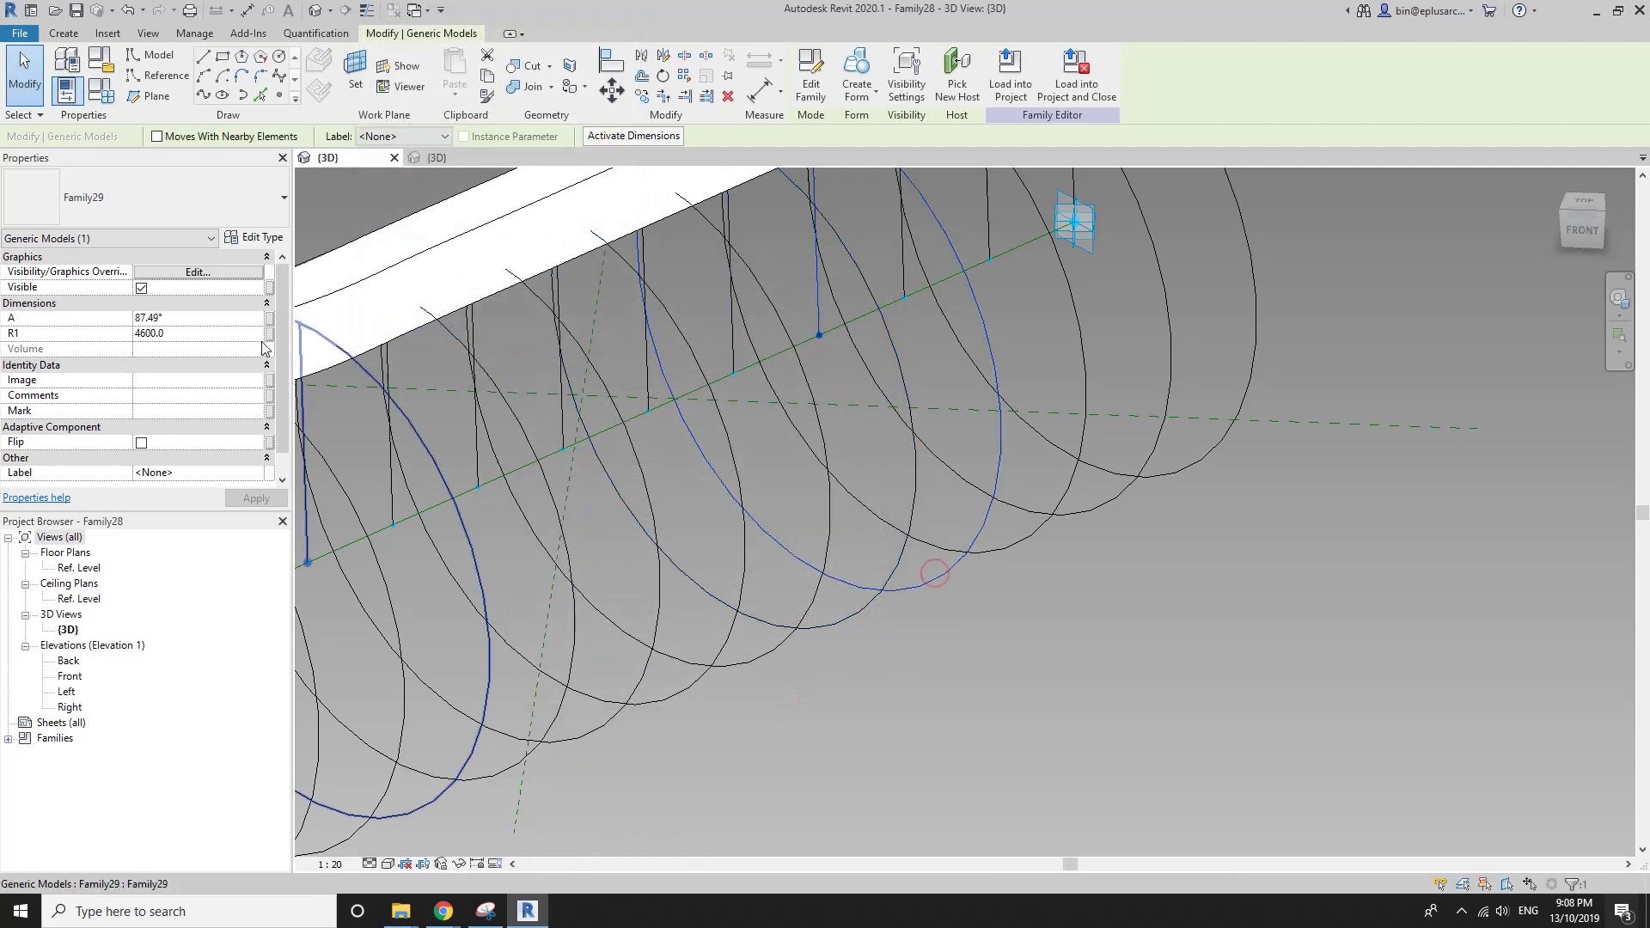
left_click(269, 317)
left_click(376, 312)
type("A8")
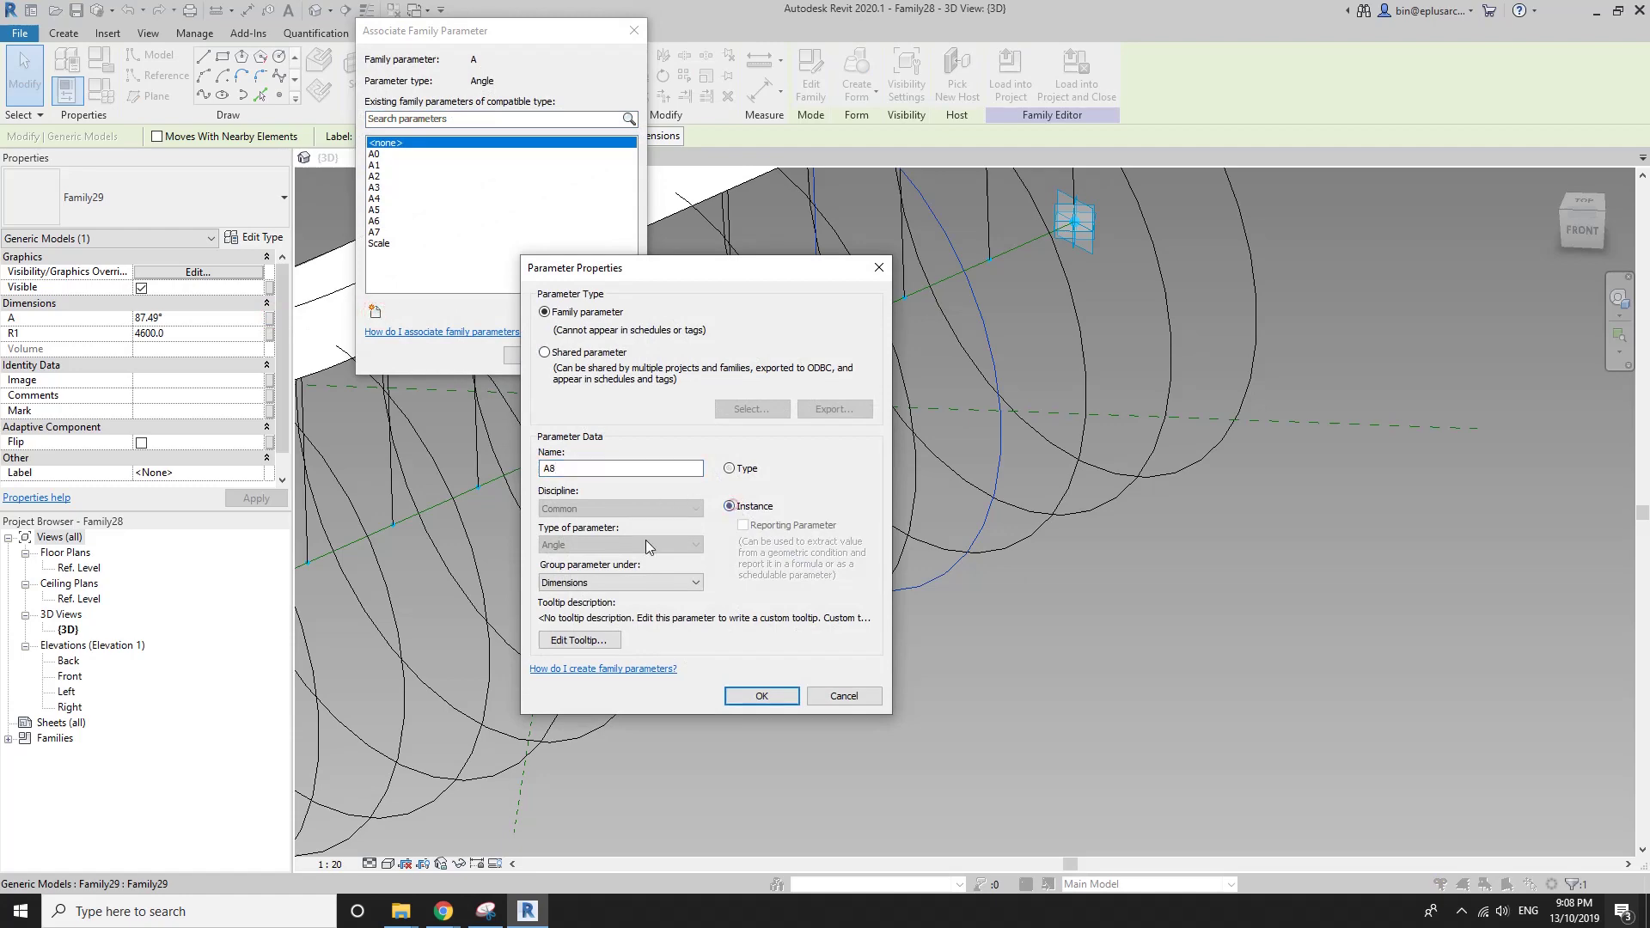
left_click(621, 583)
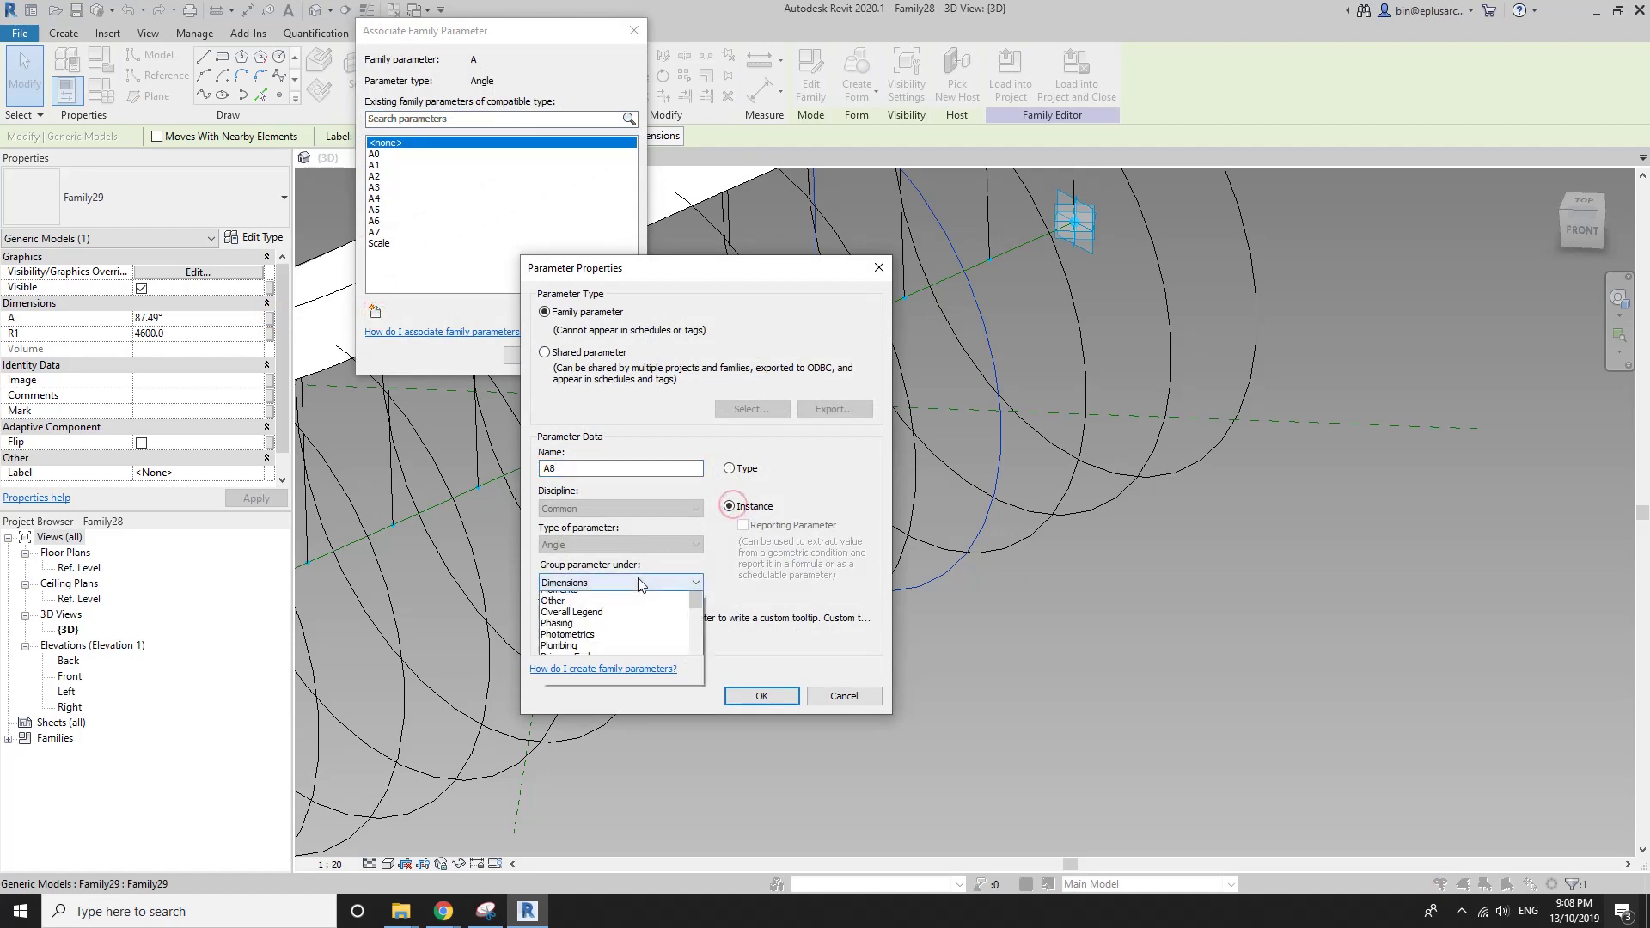
left_click(601, 844)
left_click(759, 693)
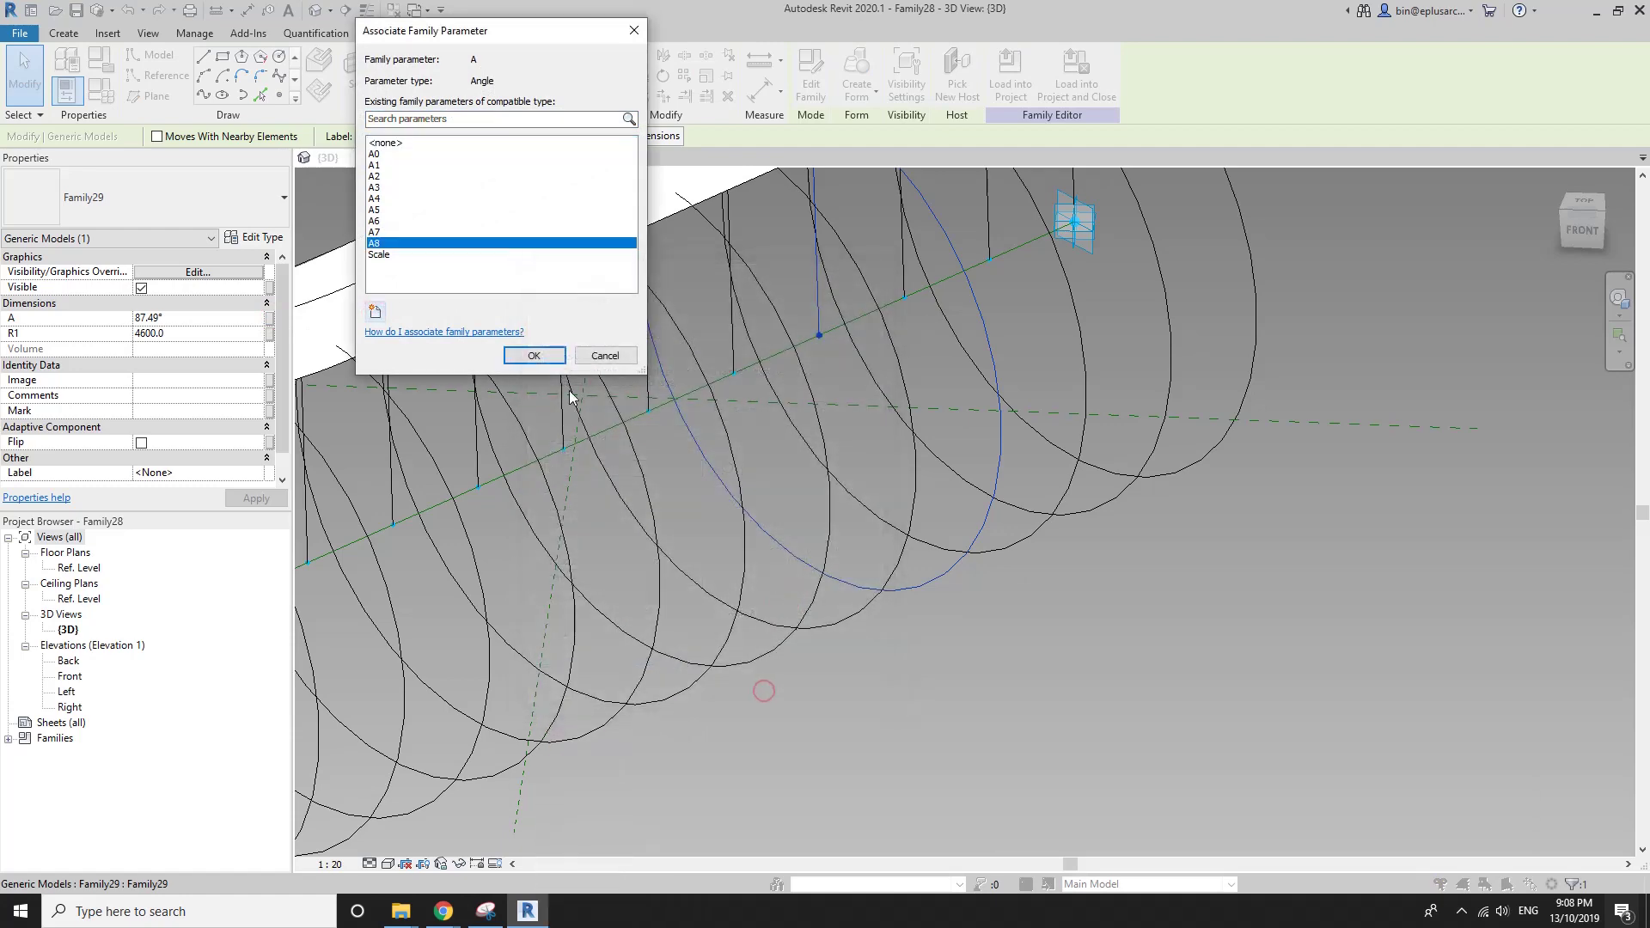
left_click(535, 355)
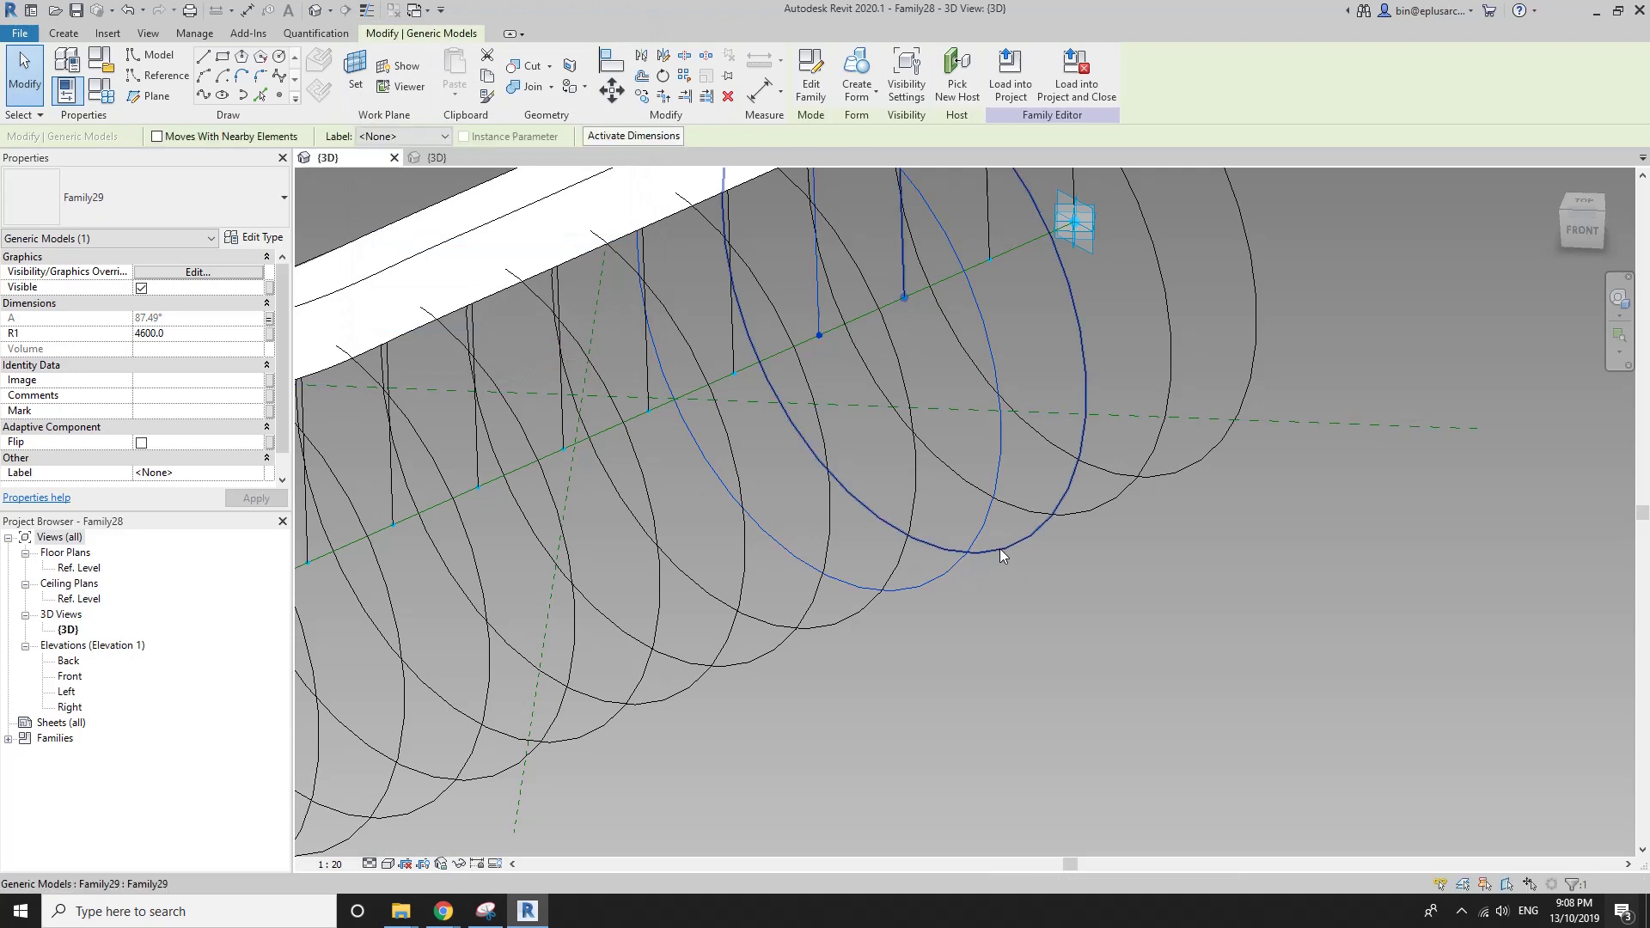
Link the following profile's angle A to a new instance parameter A9 under Other.
left_click(999, 548)
left_click(270, 319)
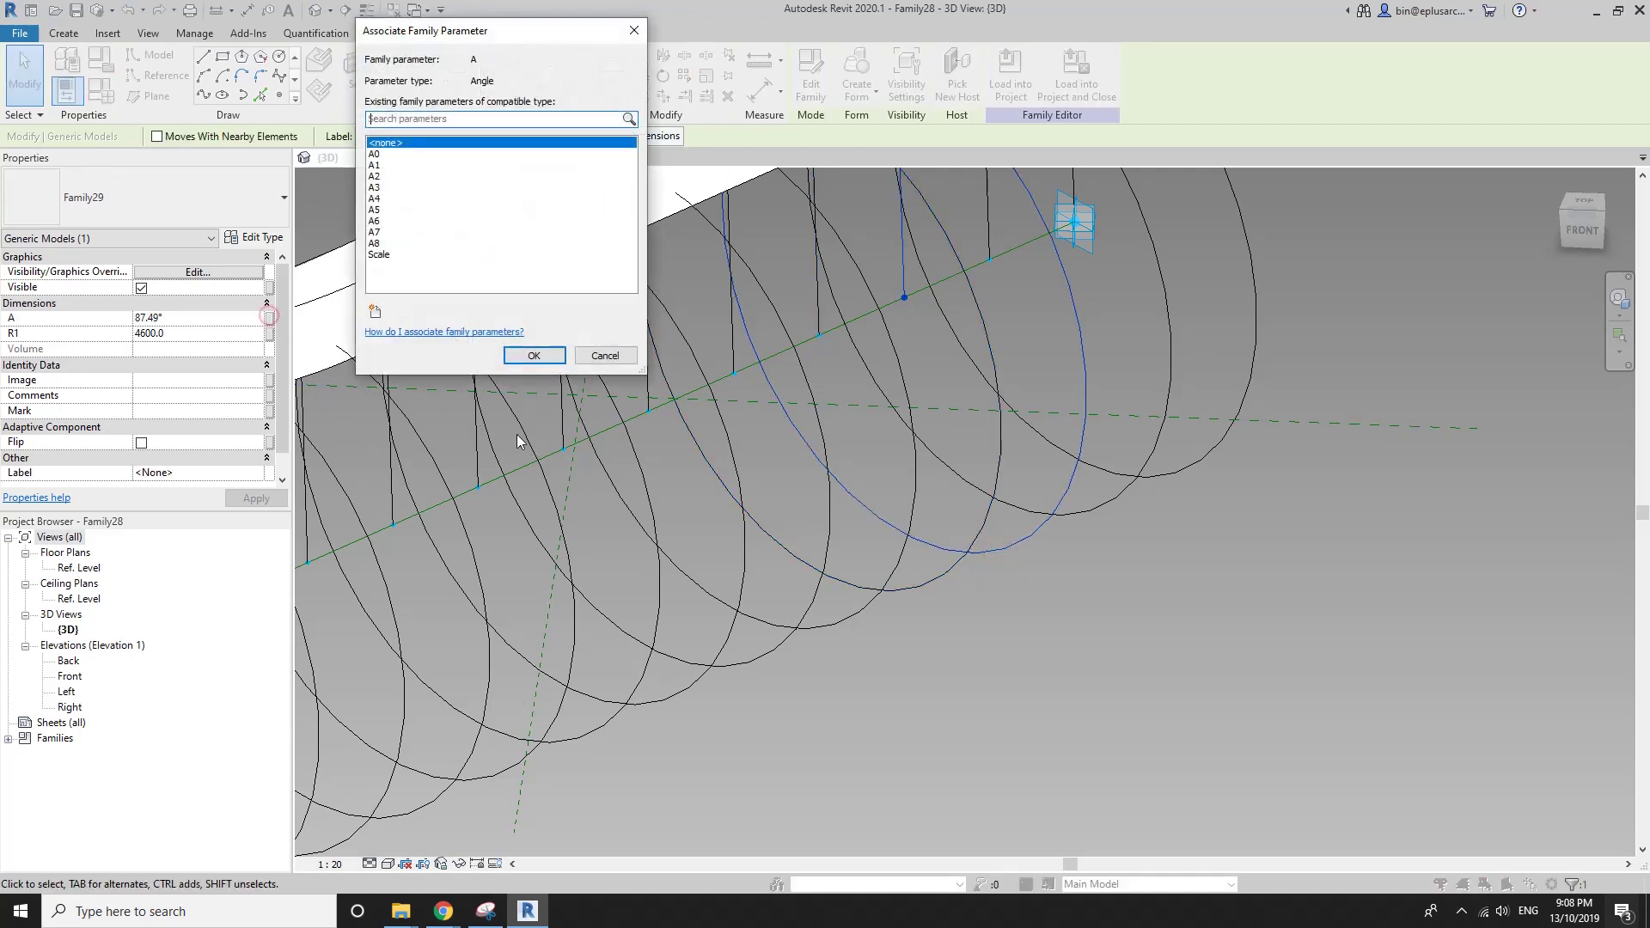
left_click(375, 311)
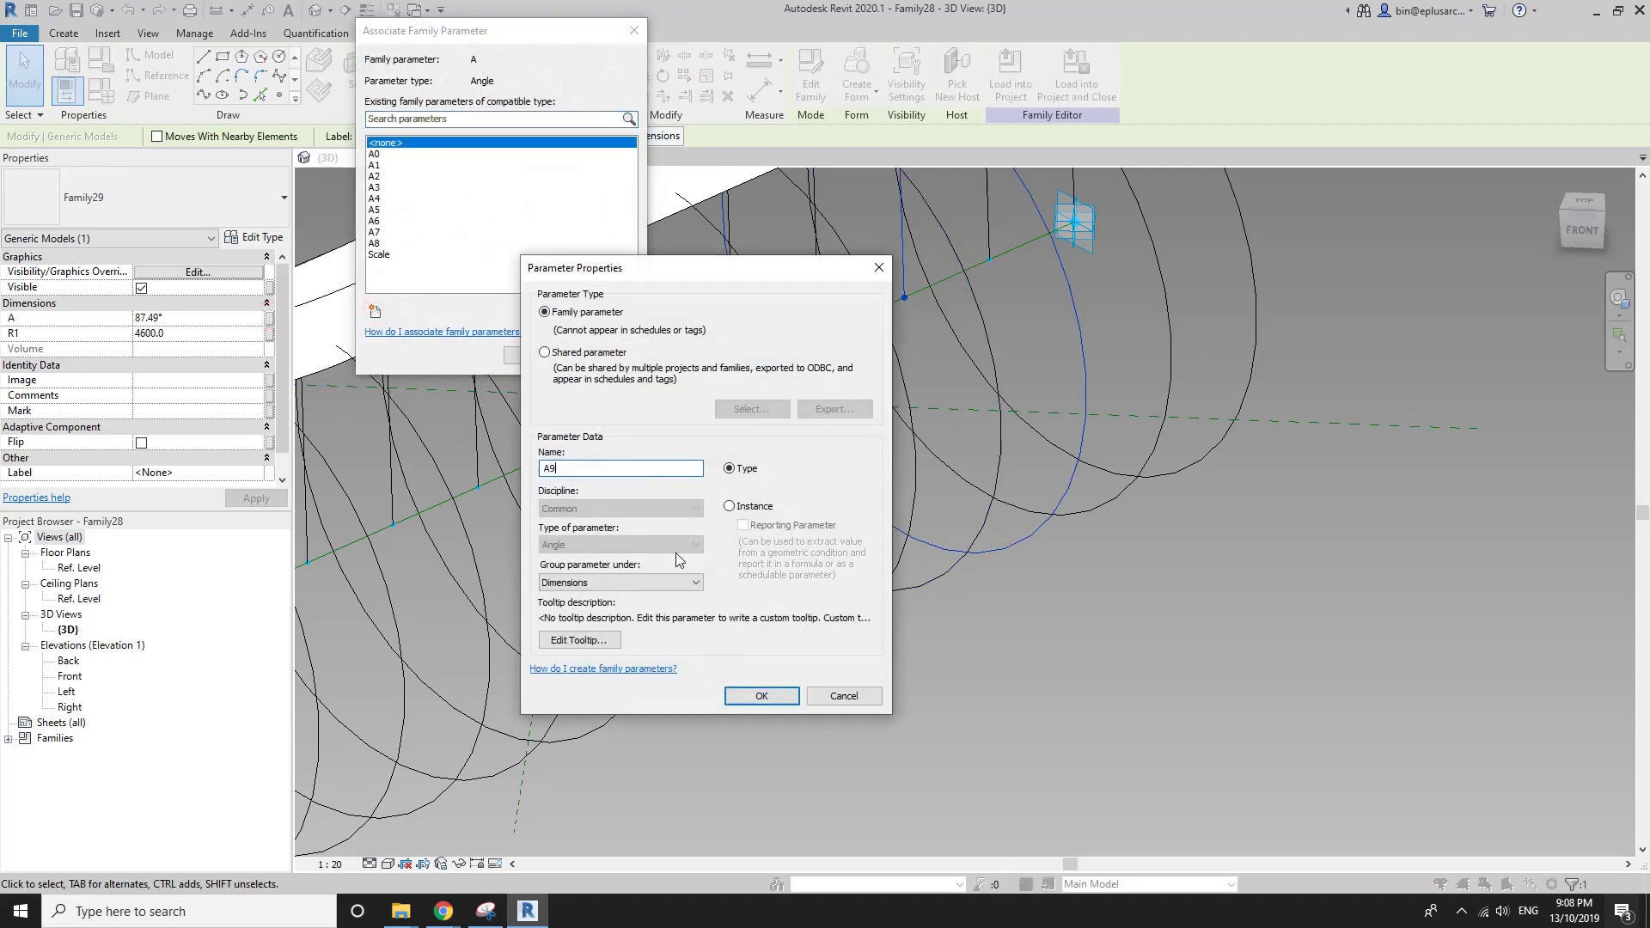
left_click(676, 583)
left_click(654, 833)
left_click(730, 506)
left_click(762, 696)
left_click(521, 360)
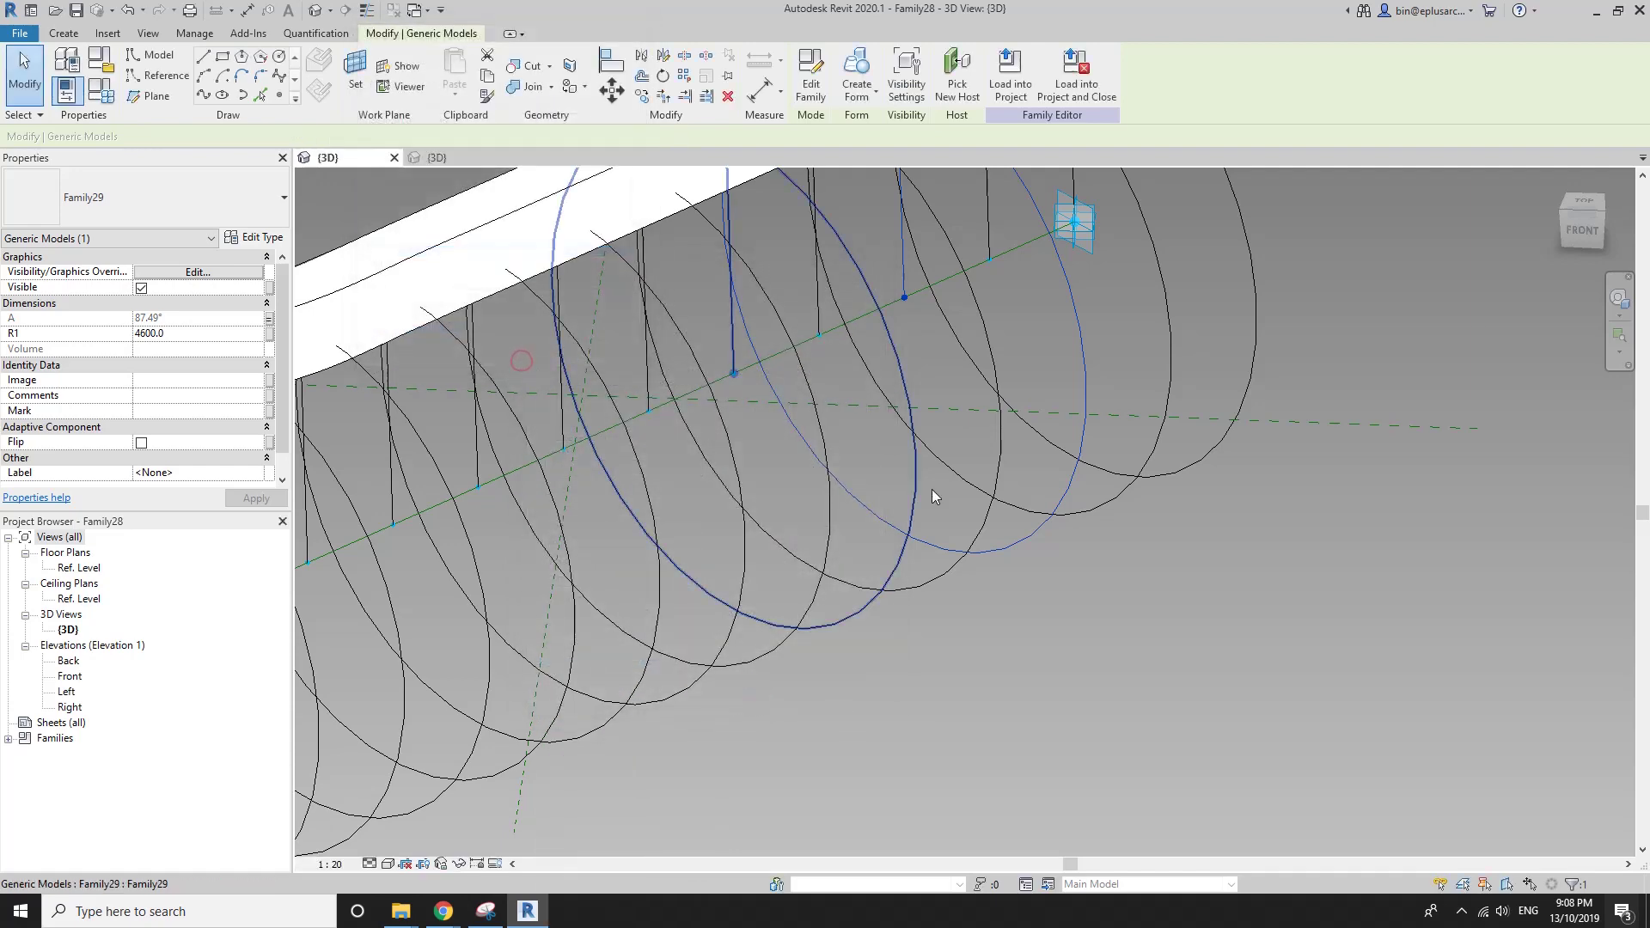
Associate the selected profile's angle A with a new instance parameter A10 under Other.
left_click(270, 318)
left_click(375, 313)
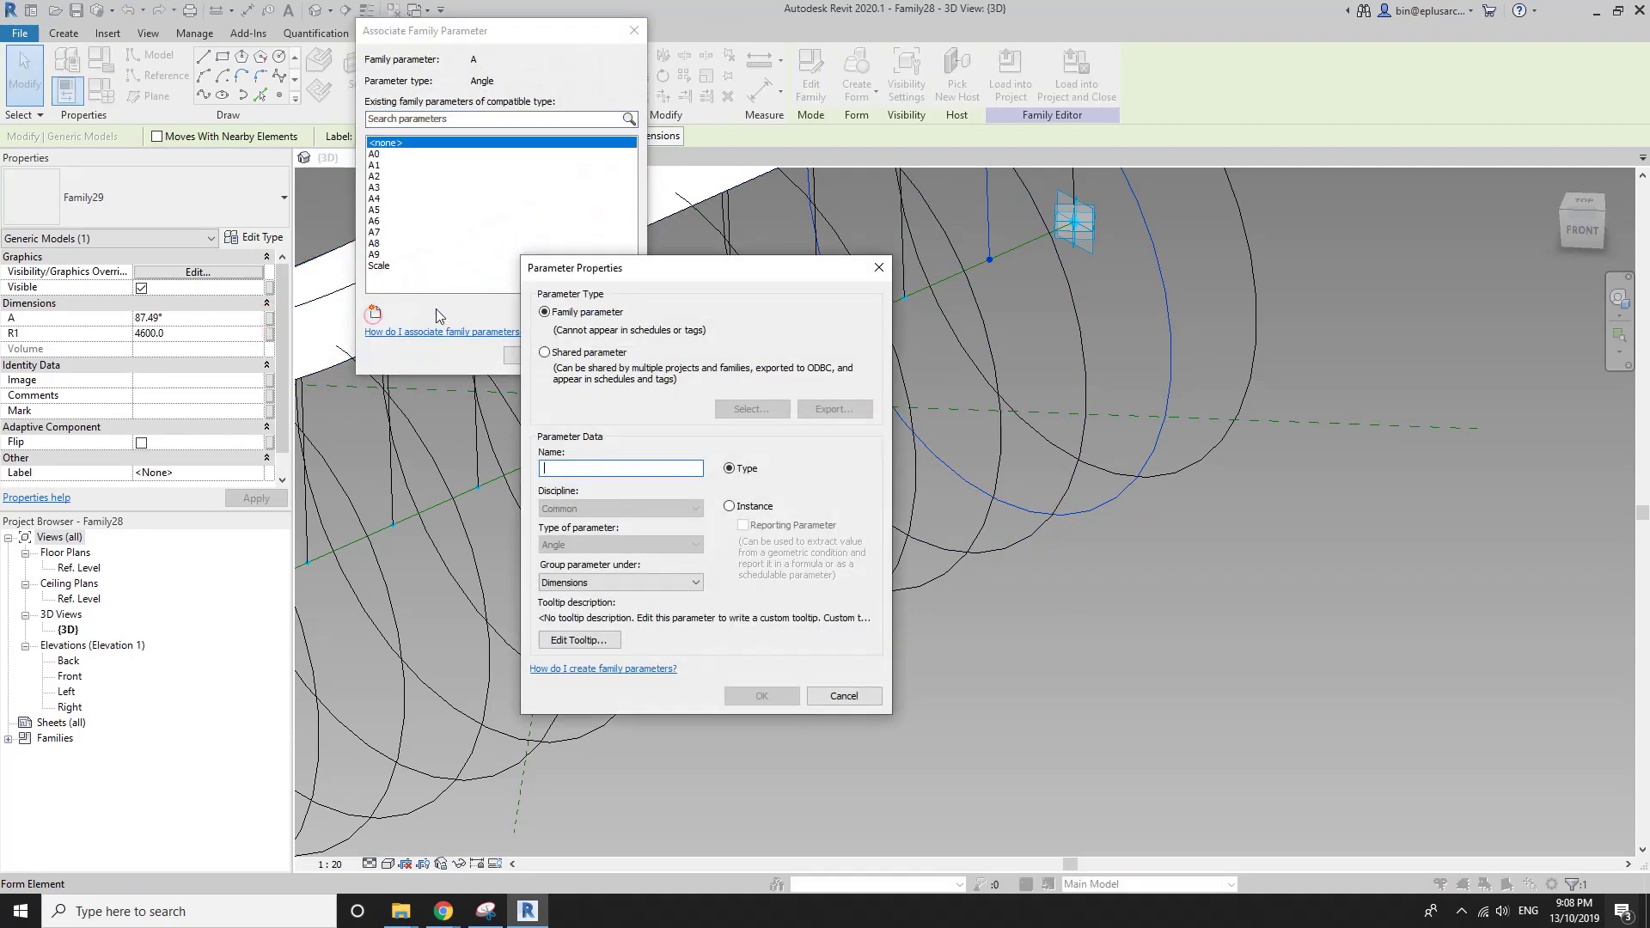
type("A10")
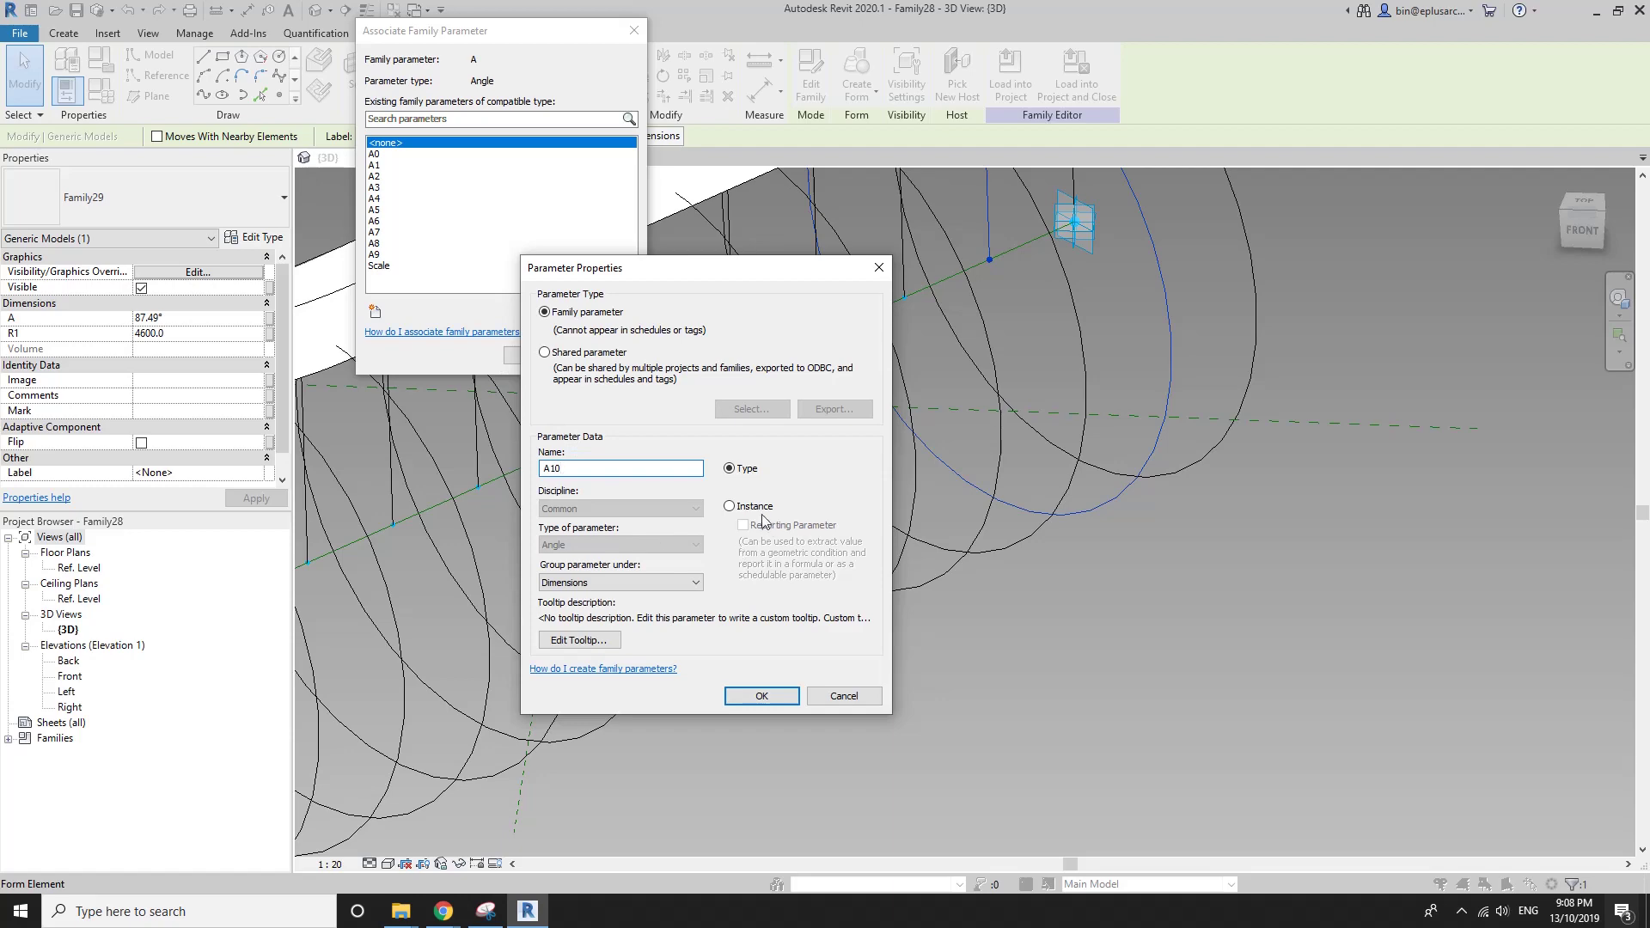
left_click(700, 589)
left_click(602, 844)
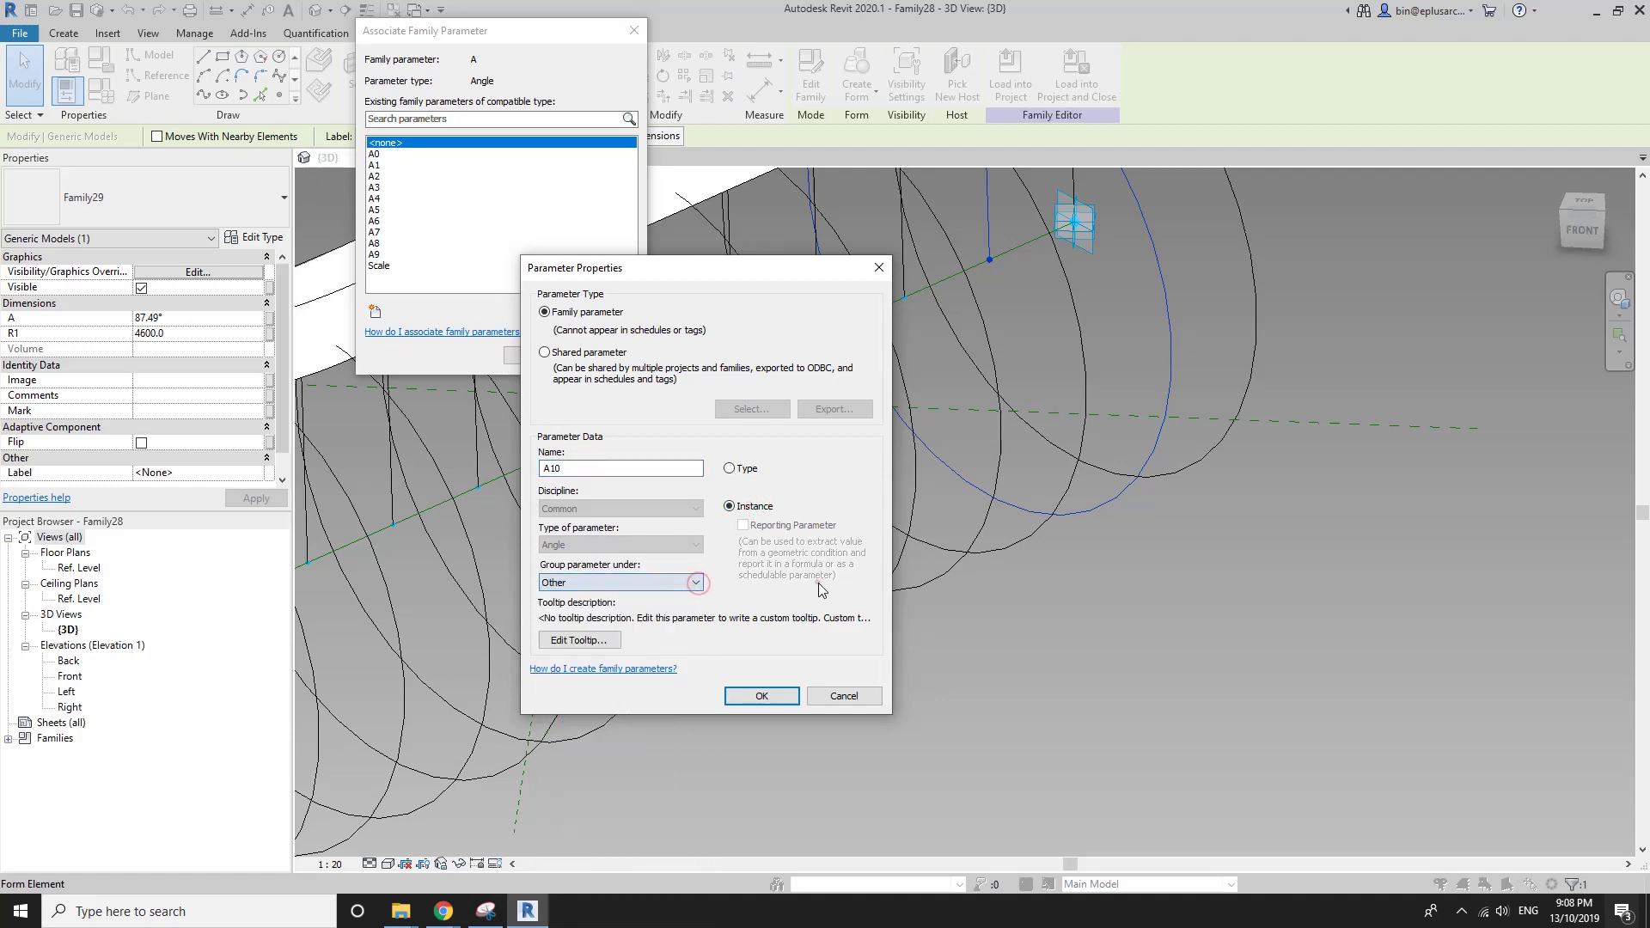
left_click(762, 697)
left_click(534, 357)
Link the larger outer profile's angle A to a new instance parameter A11 under Other.
mouse_move(1112, 493)
middle_mouse_down()
mouse_move(925, 588)
mouse_move(995, 634)
middle_mouse_up()
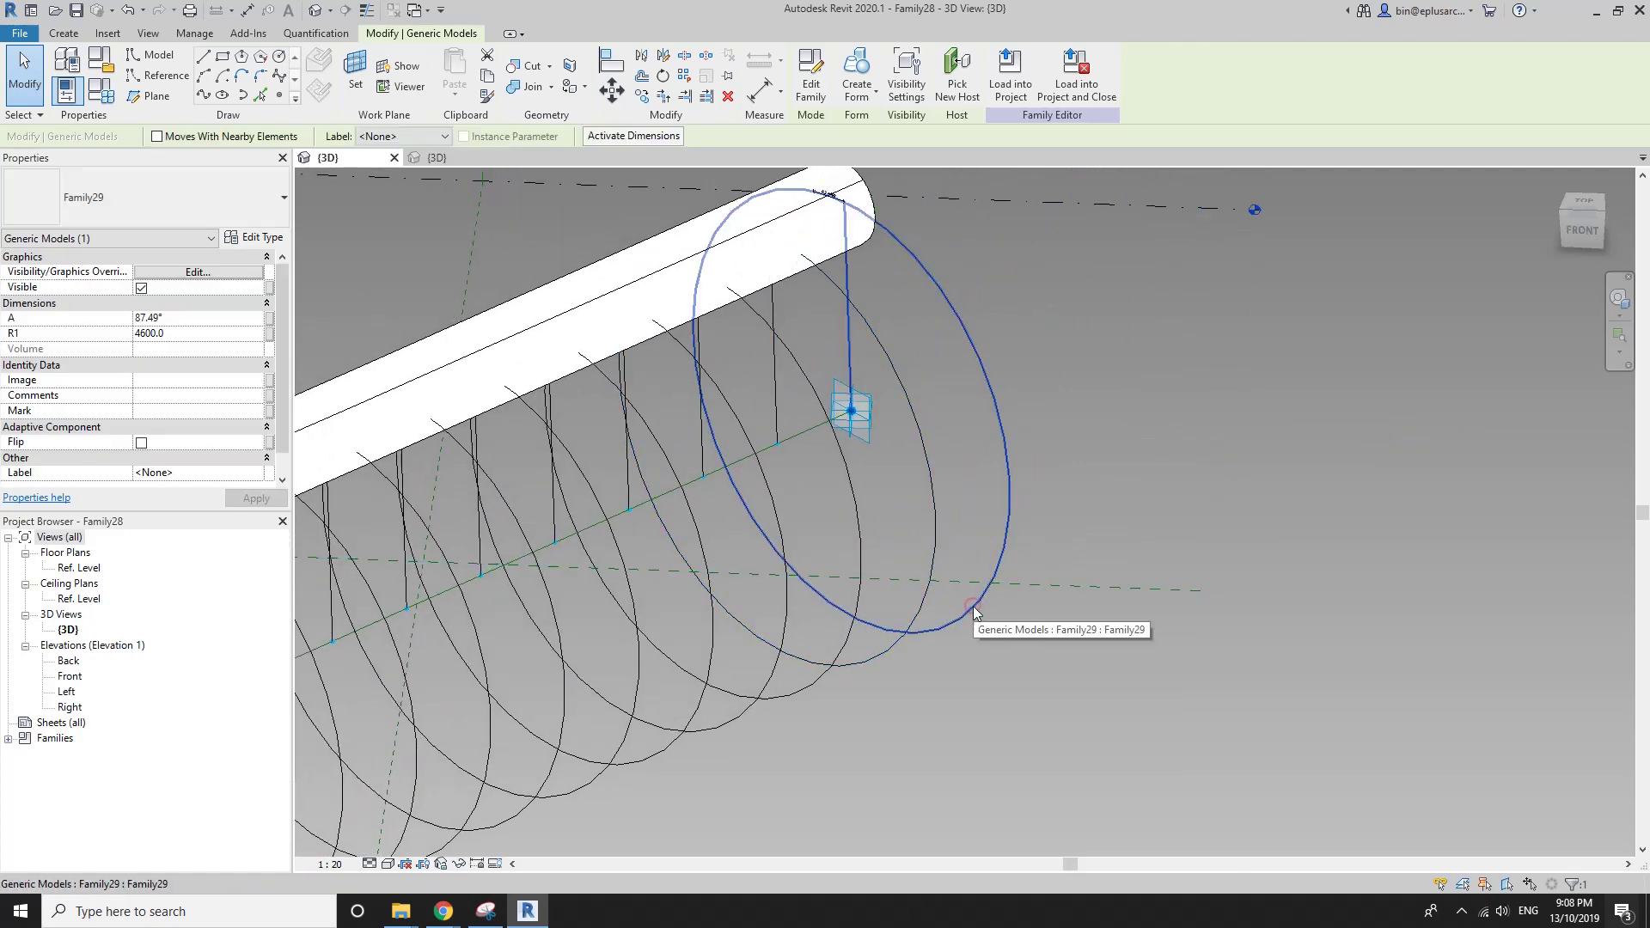
left_click(962, 604)
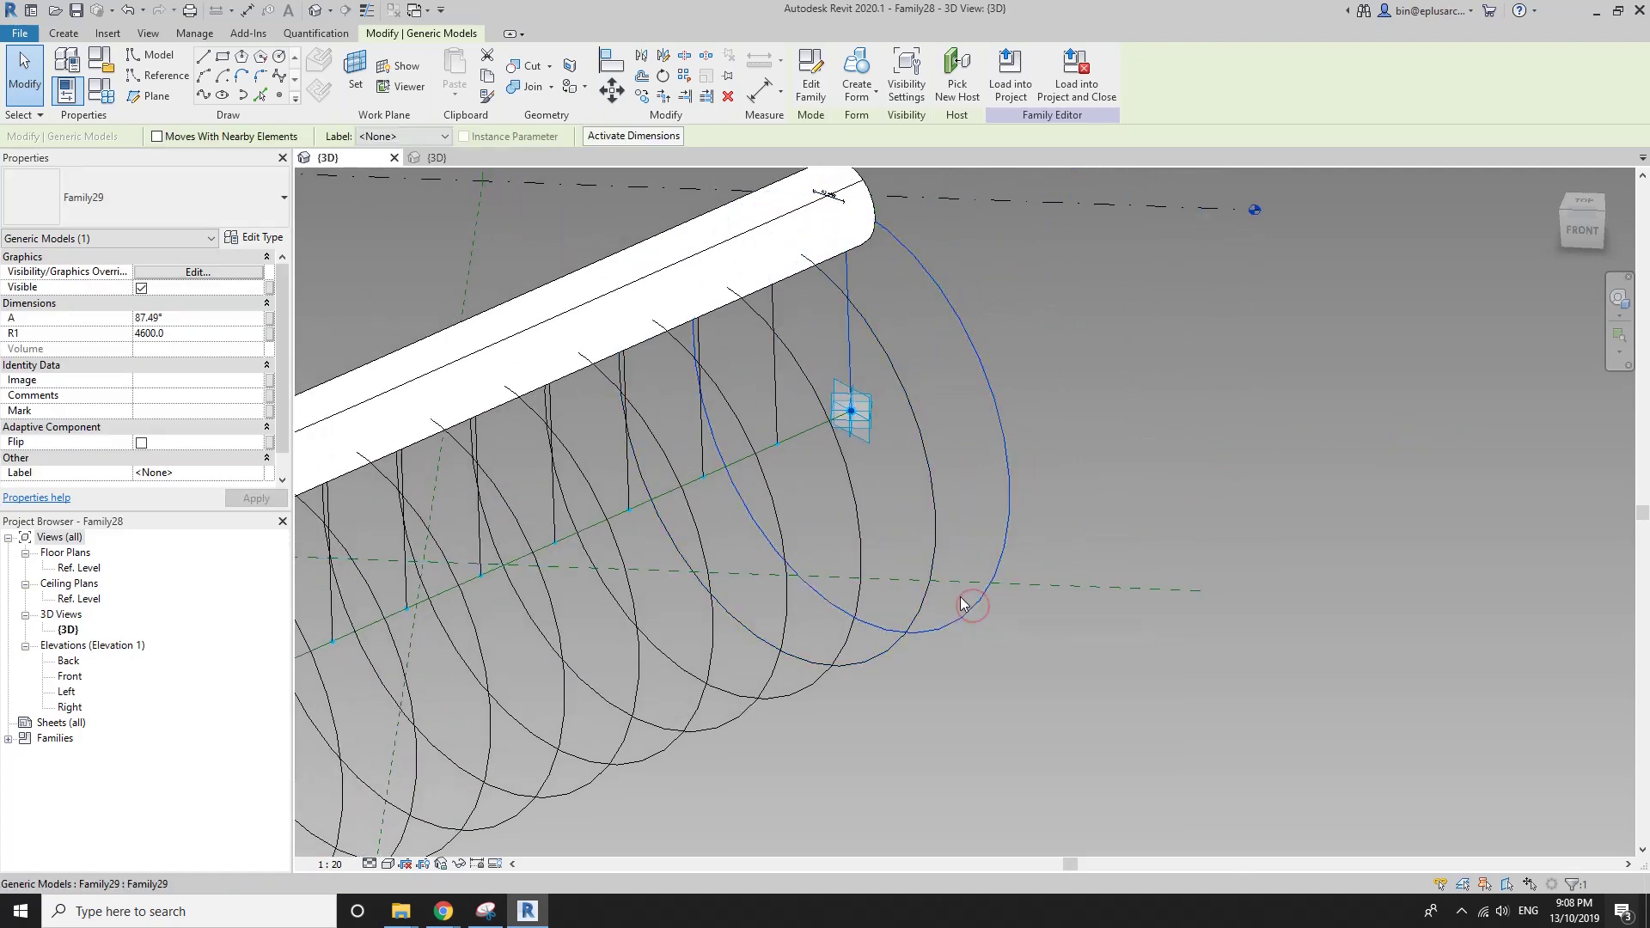
left_click(269, 318)
left_click(376, 312)
type("A11")
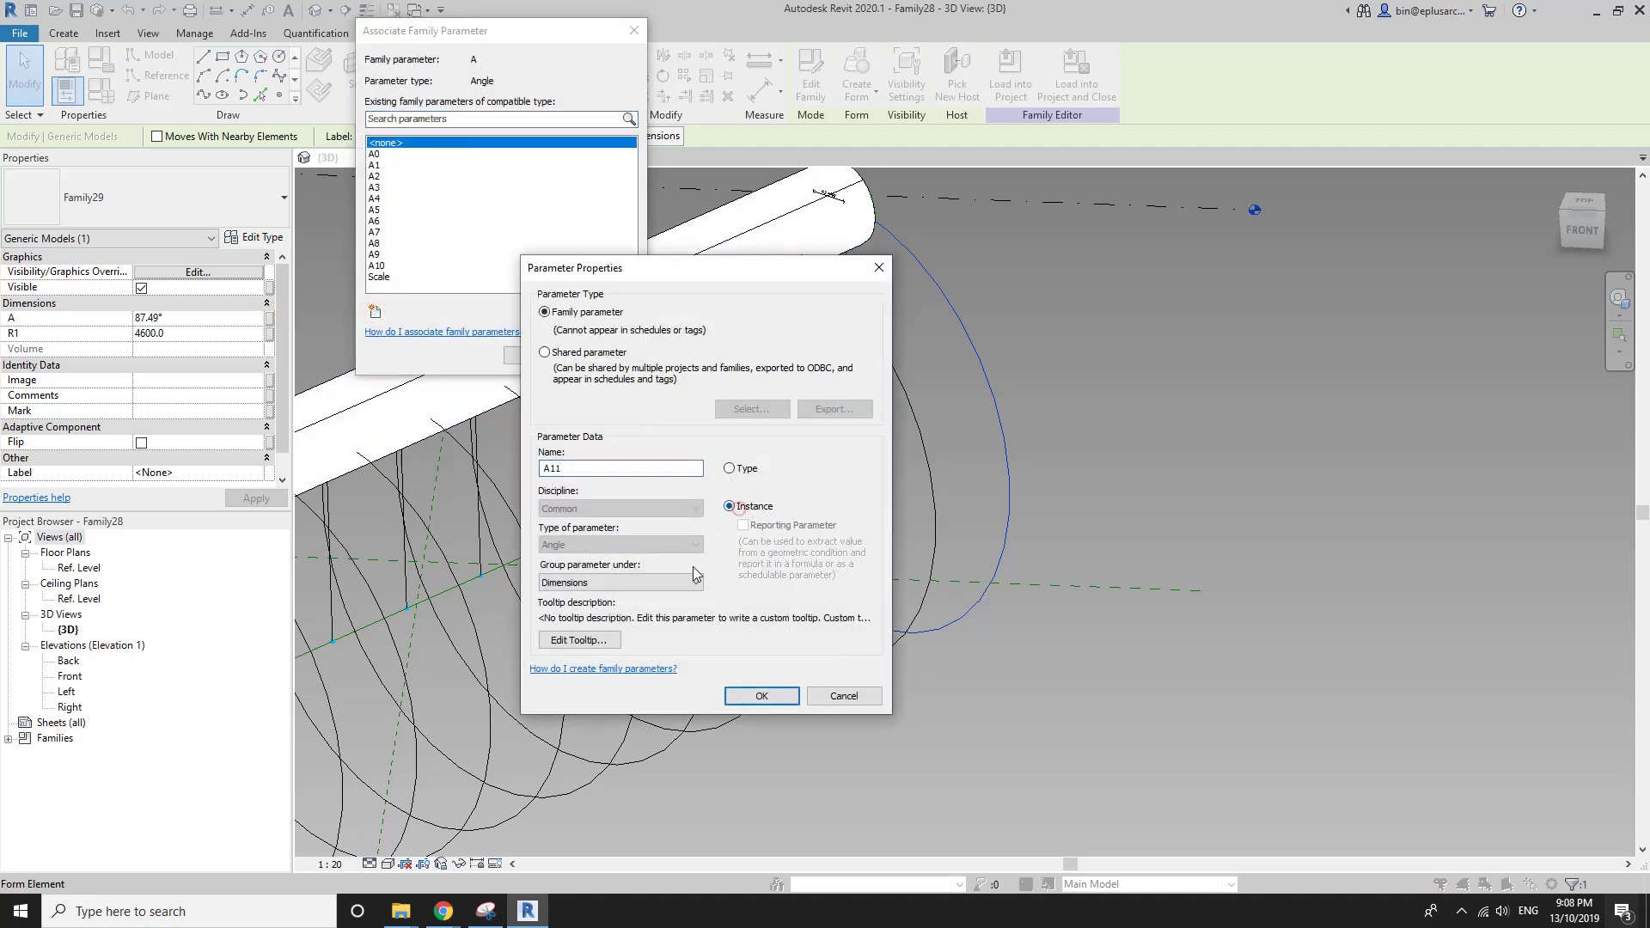
left_click(693, 574)
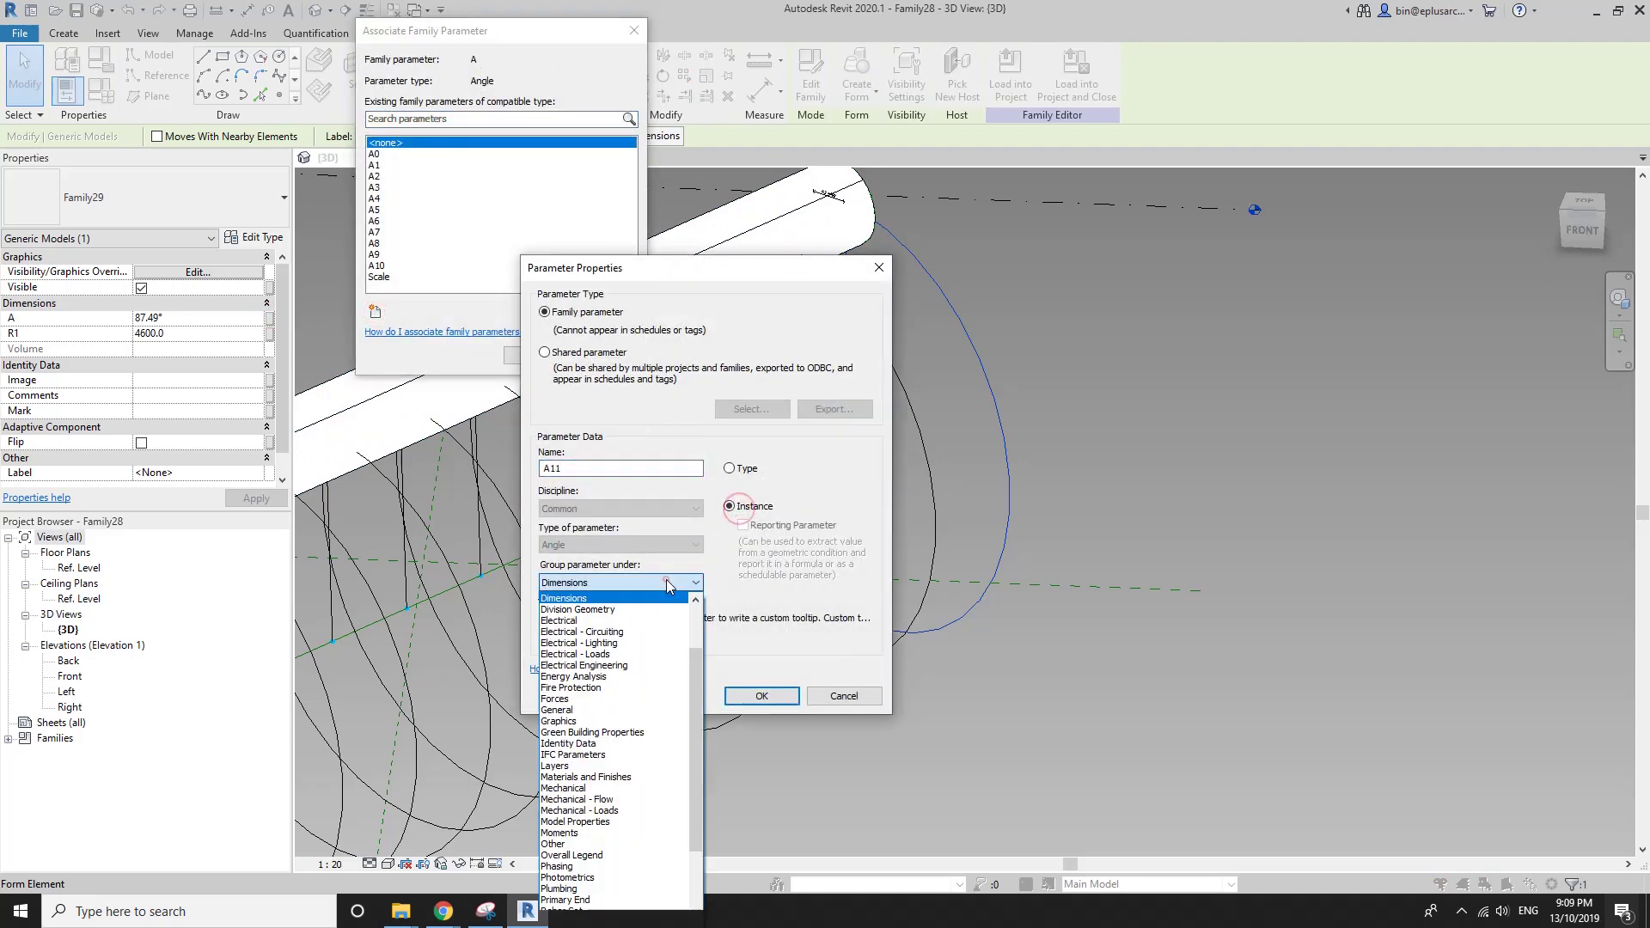
left_click(653, 844)
left_click(796, 696)
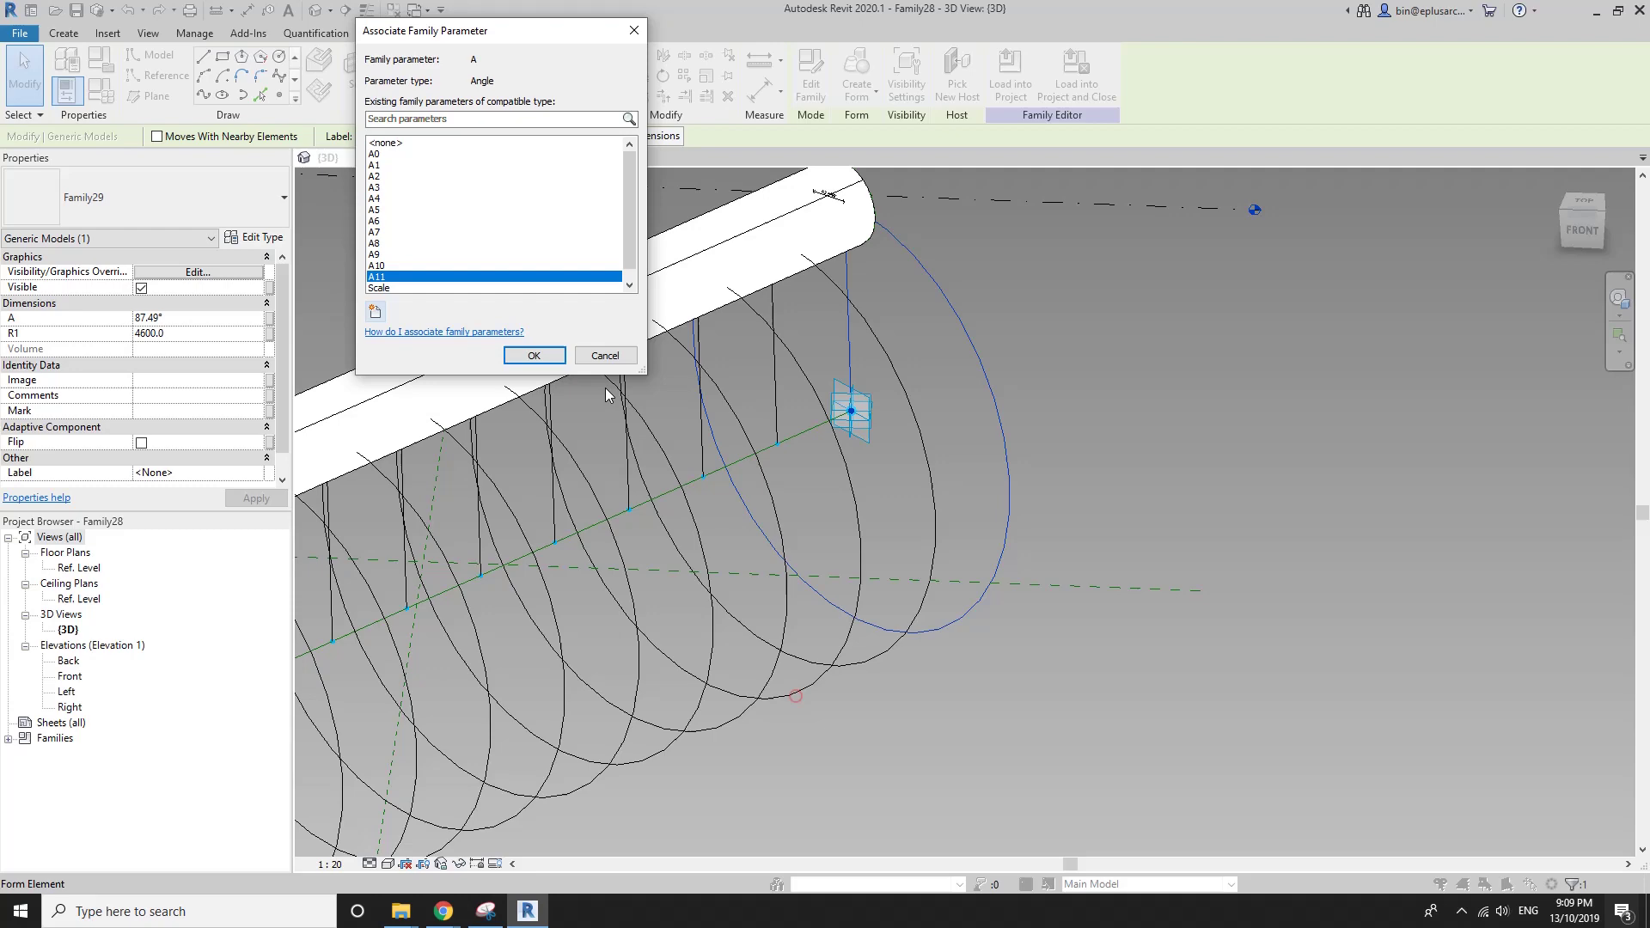
left_click(534, 355)
scroll(688, 461, "down", 3)
scroll(948, 464, "down", 2)
key("Escape")
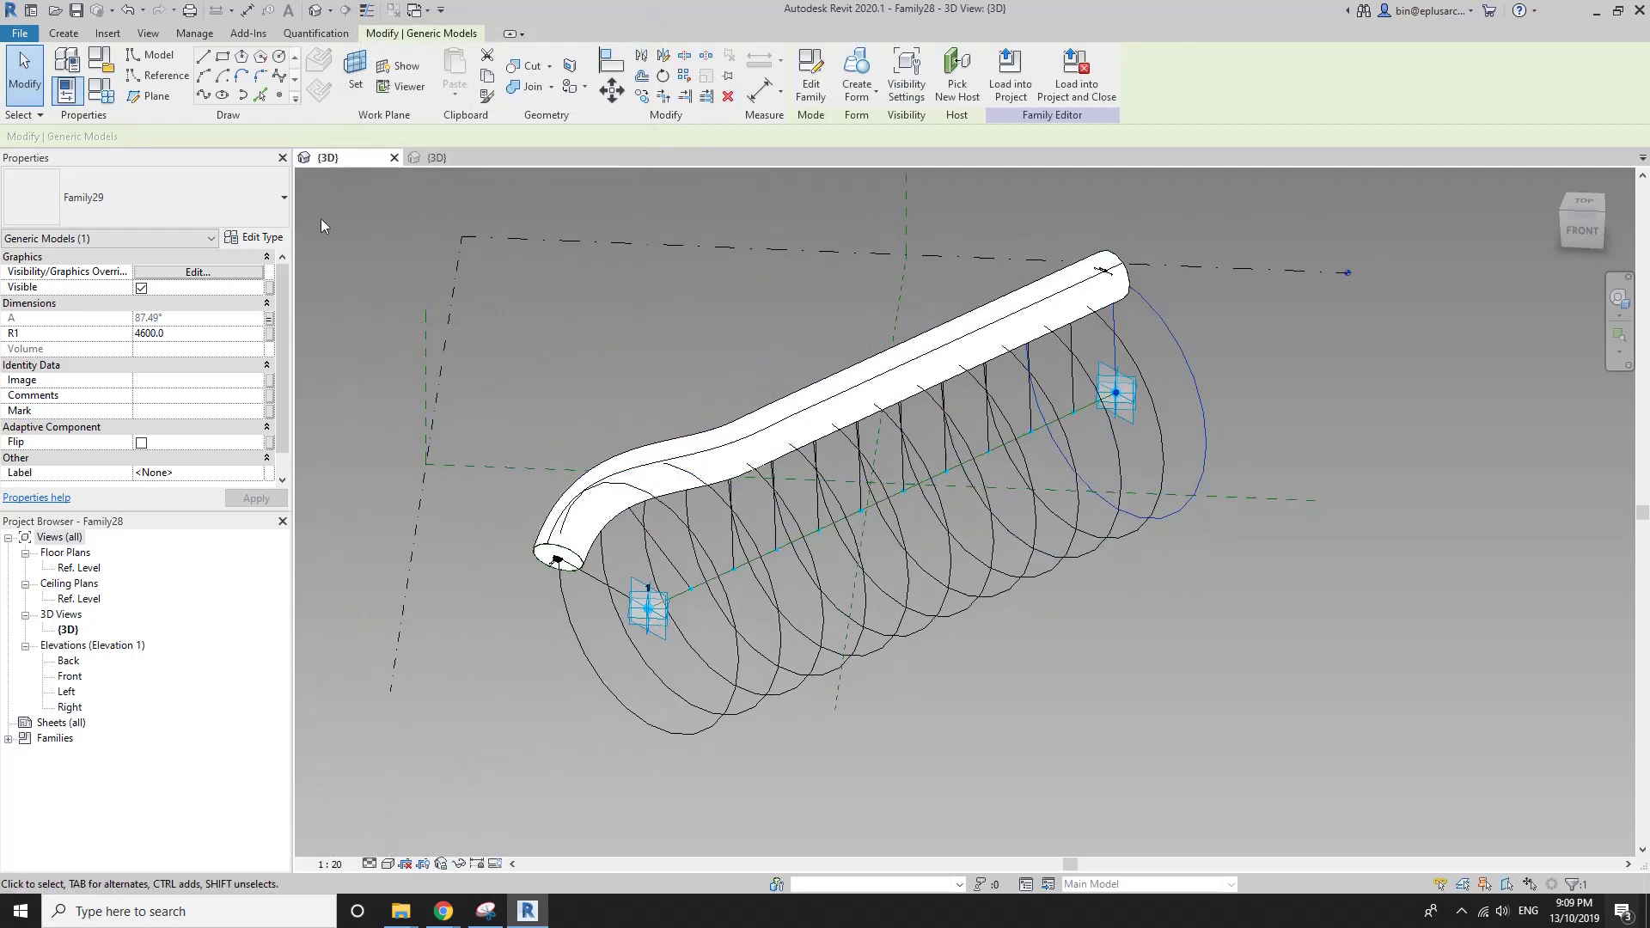
In Family Types, begin the n * Scale angle formulas, e.g. '2 * Scale' for A2.
left_click(98, 91)
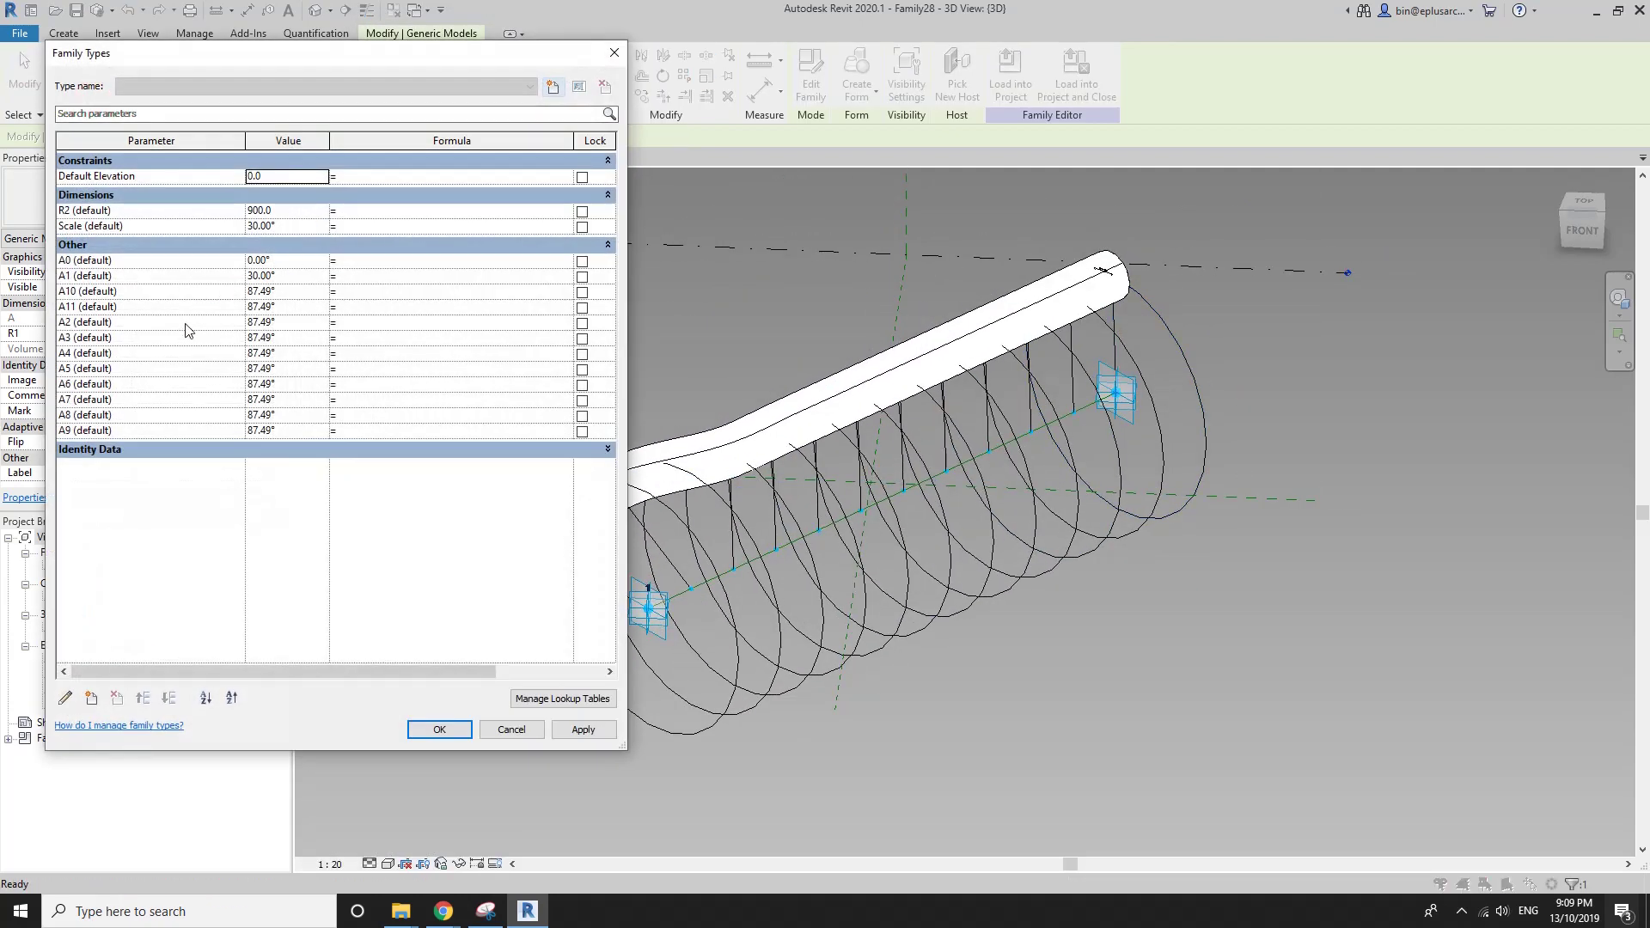
left_click(370, 264)
type("0 * Scale")
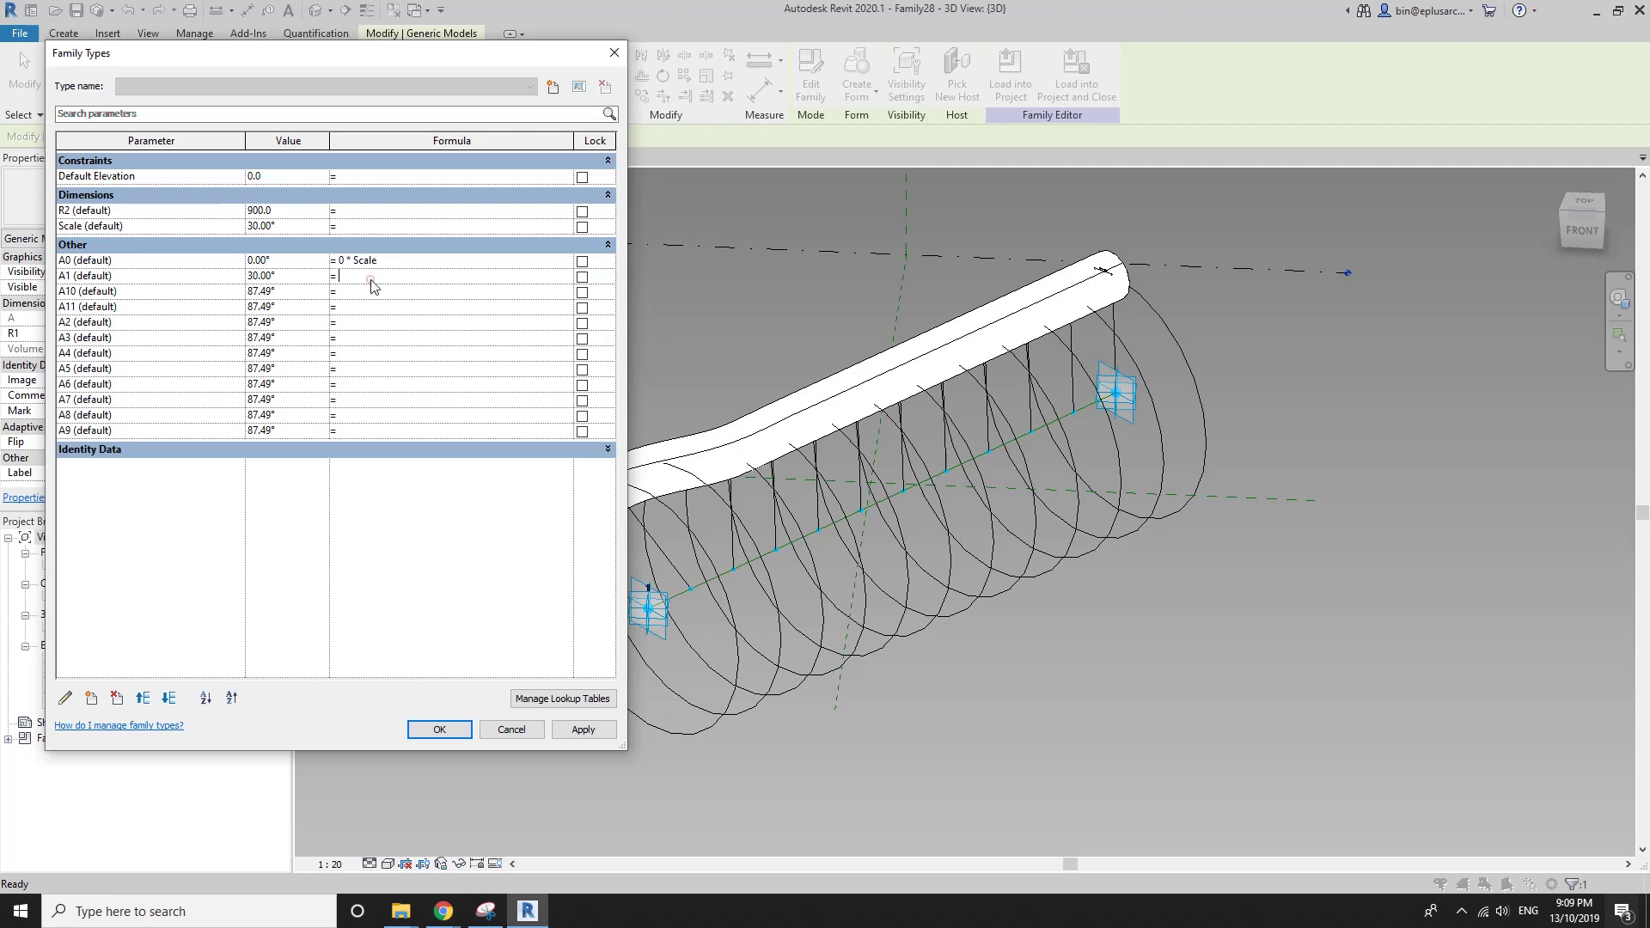
type("10*Scale")
left_click(366, 308)
left_click(357, 322)
type("2")
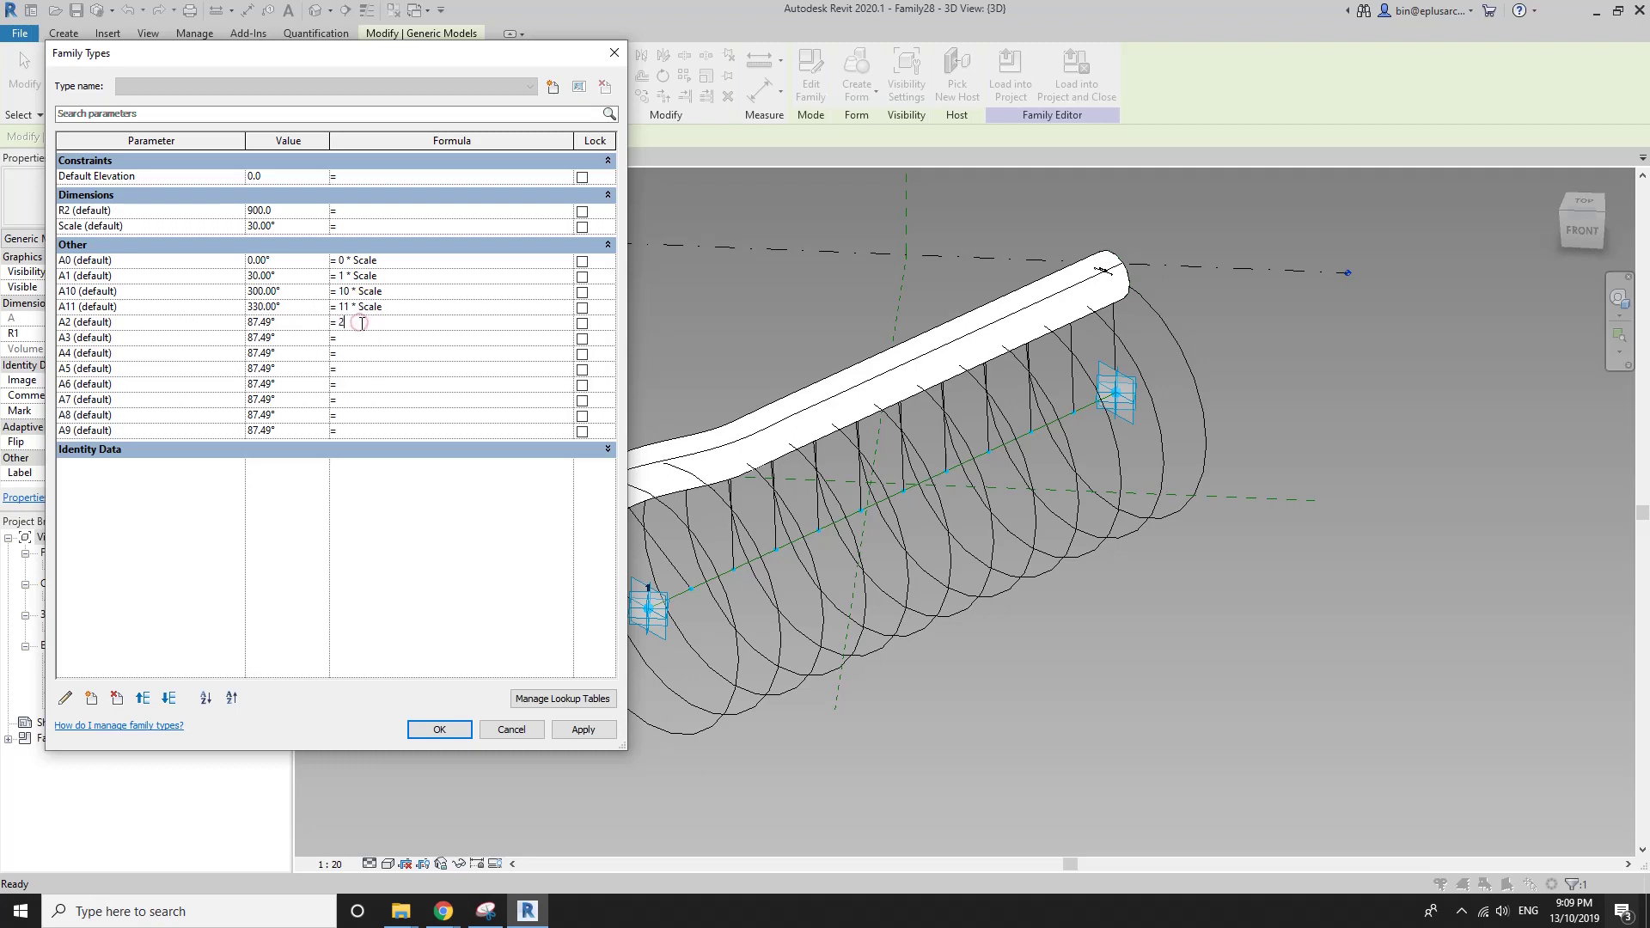
type(" * Scale")
Fill in the remaining formulas from A4 through A11 (up to 330°) and apply them.
left_click(365, 354)
type("4*Scale")
left_click(365, 370)
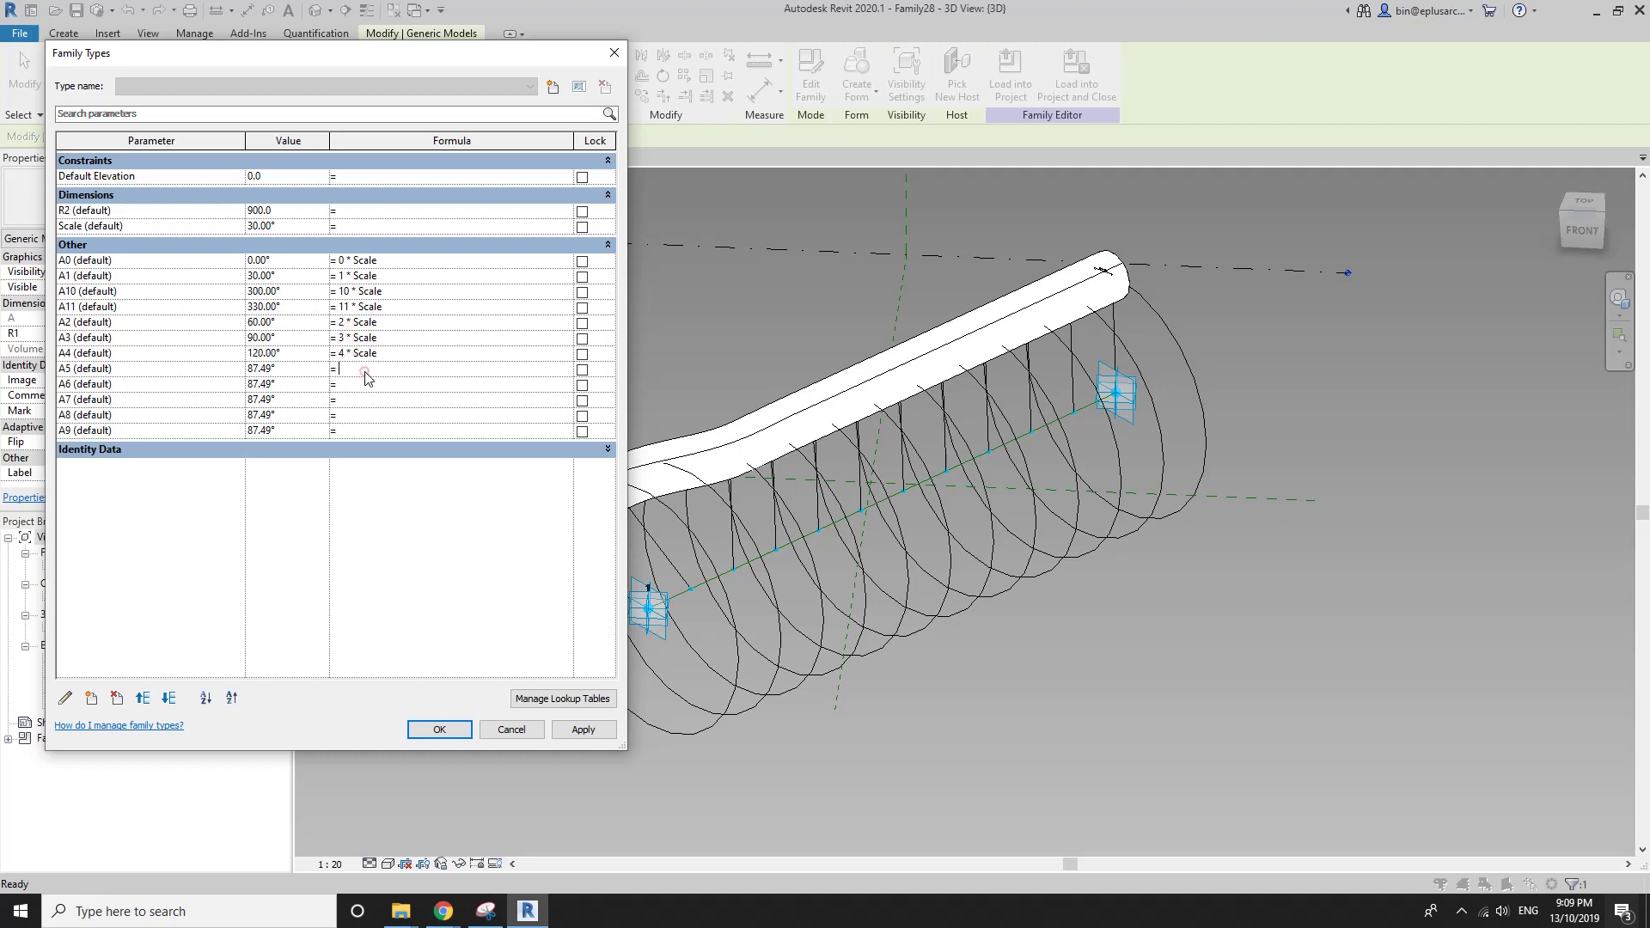
type("5* Scale")
left_click(364, 389)
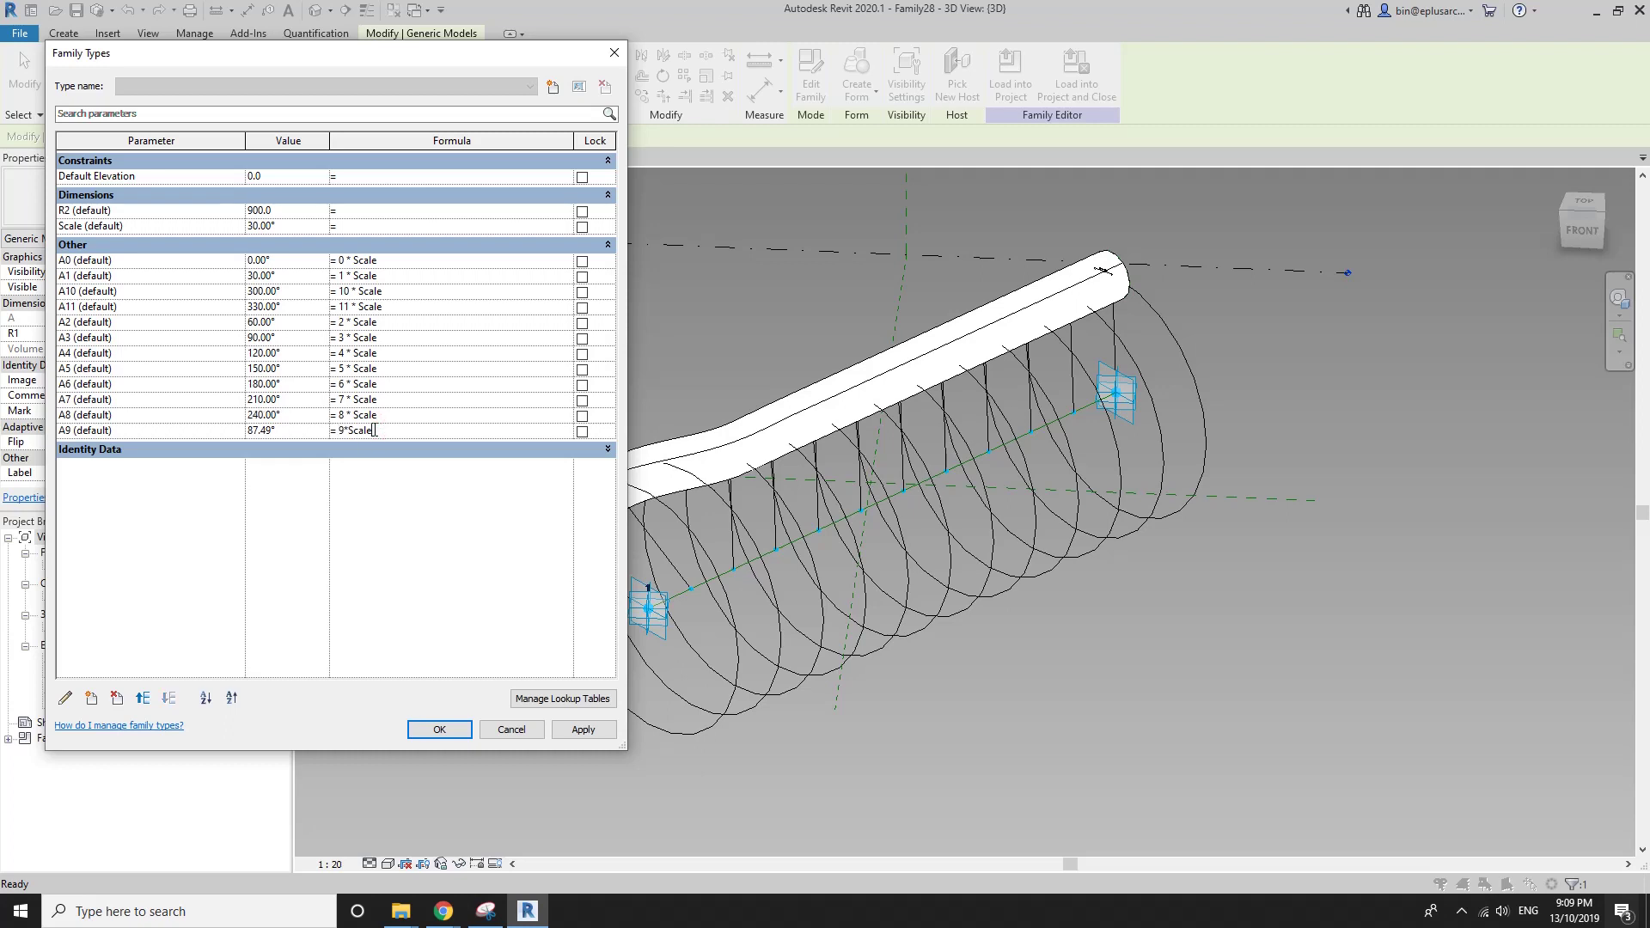
key("Return")
left_click(401, 521)
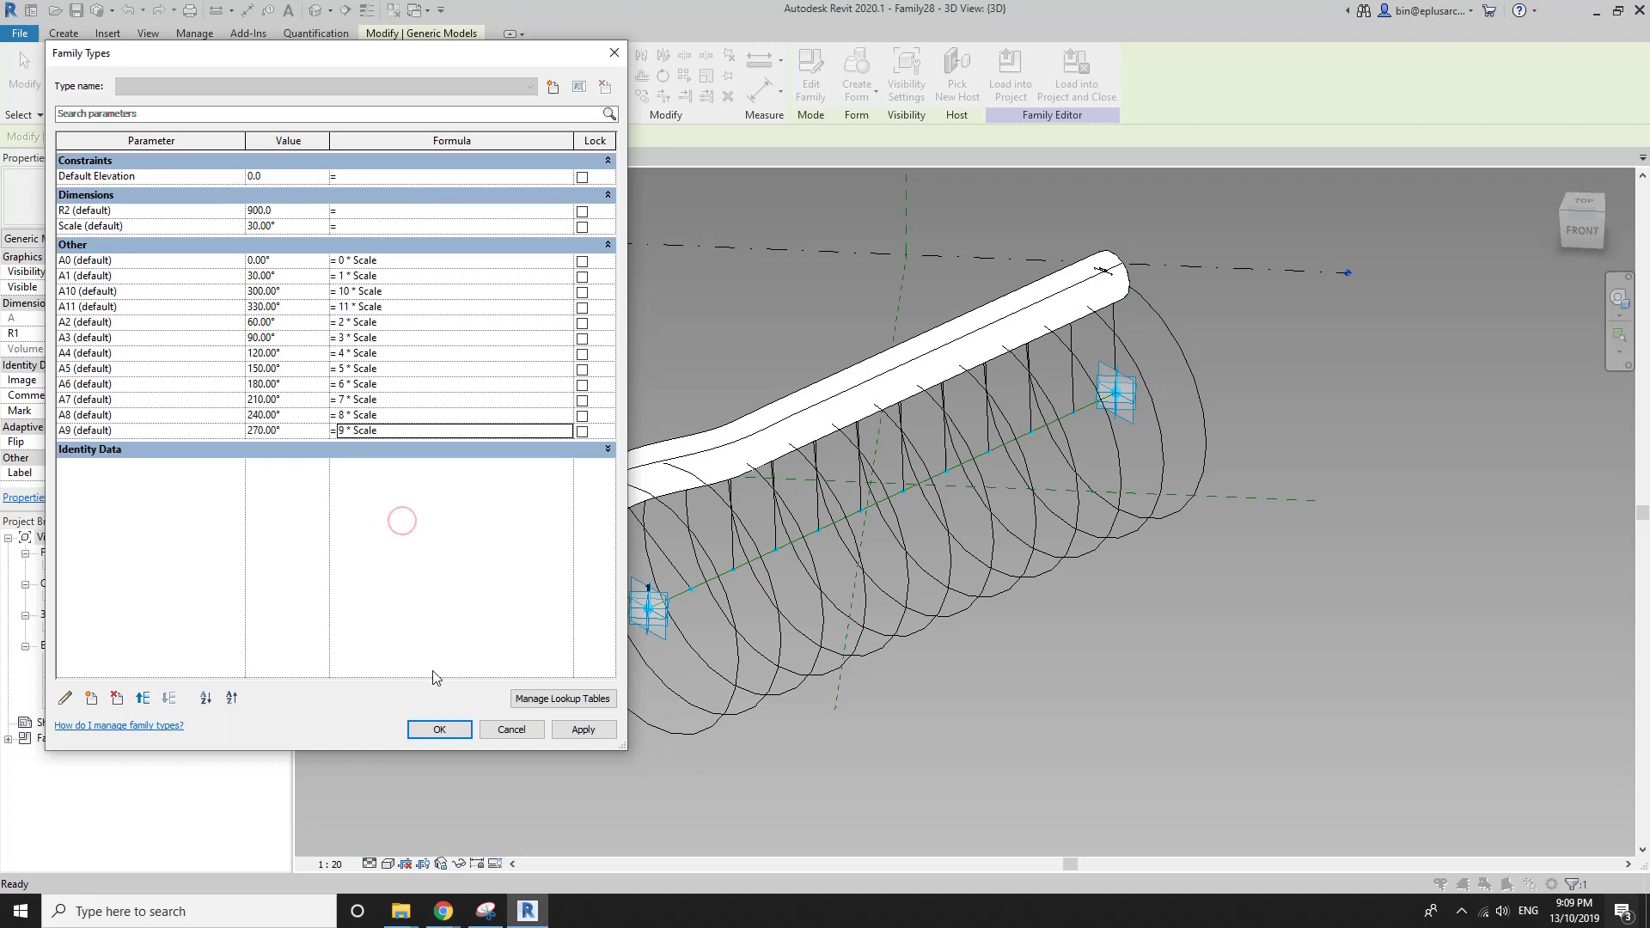
left_click(448, 732)
mouse_move(739, 601)
middle_mouse_down("shift")
mouse_move(1026, 625)
mouse_move(722, 542)
mouse_move(769, 538)
middle_mouse_up("shift")
Set R2 to 300 in the Family Types table and apply it to thin the rail.
scroll(722, 542, "up", 2)
scroll(722, 542, "up", 2)
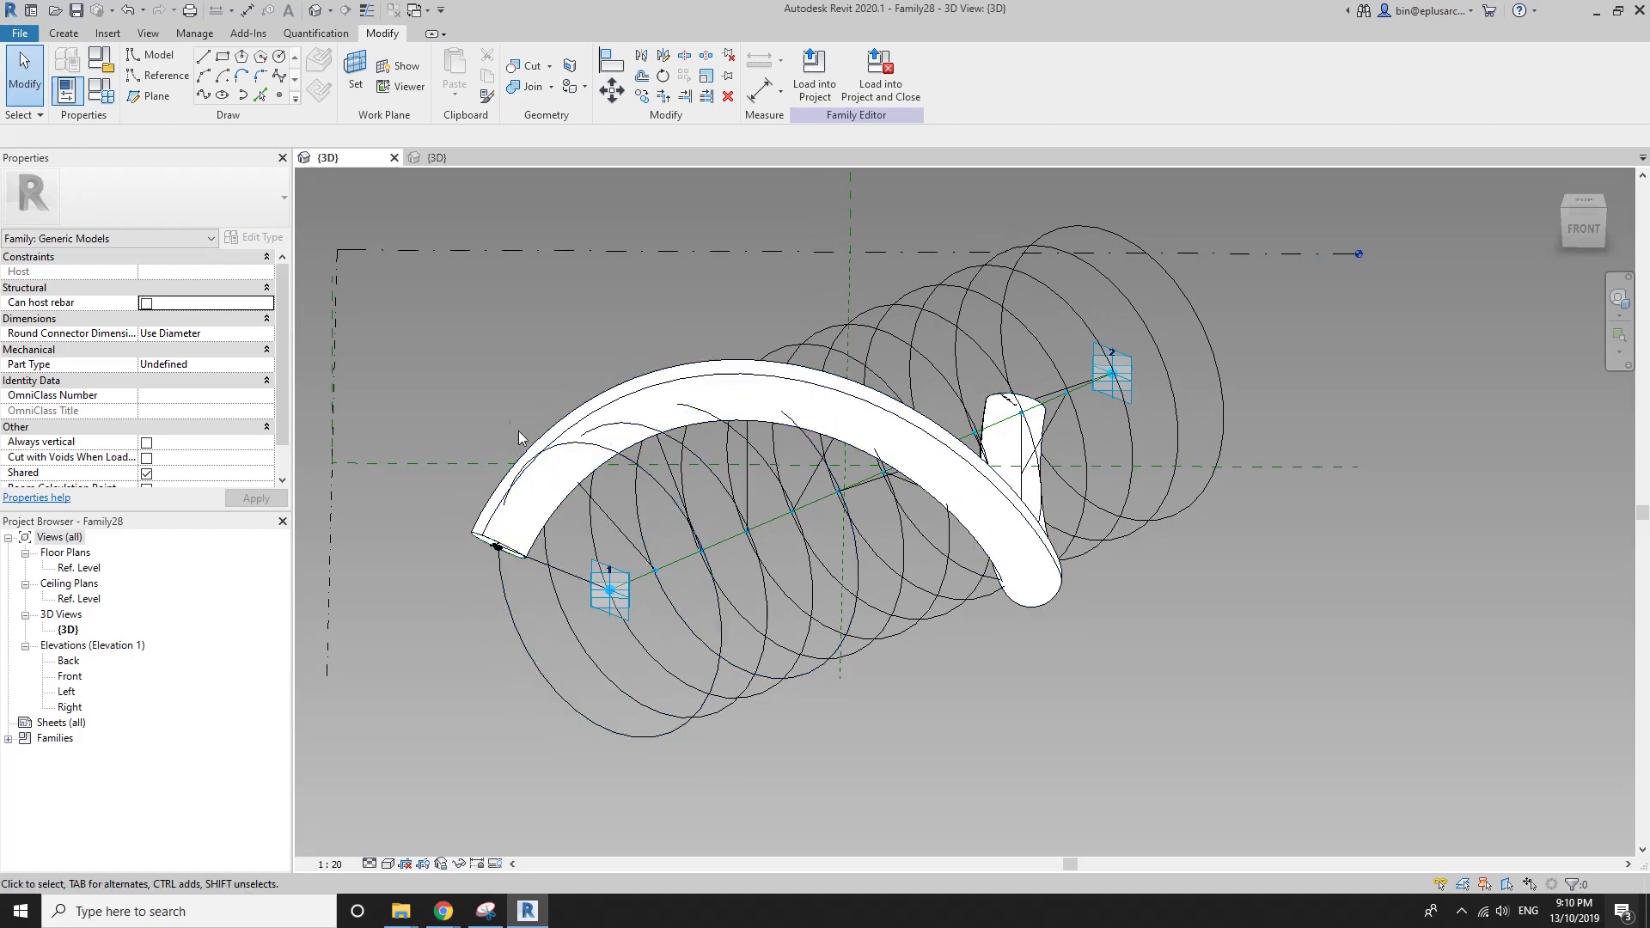
left_click(100, 90)
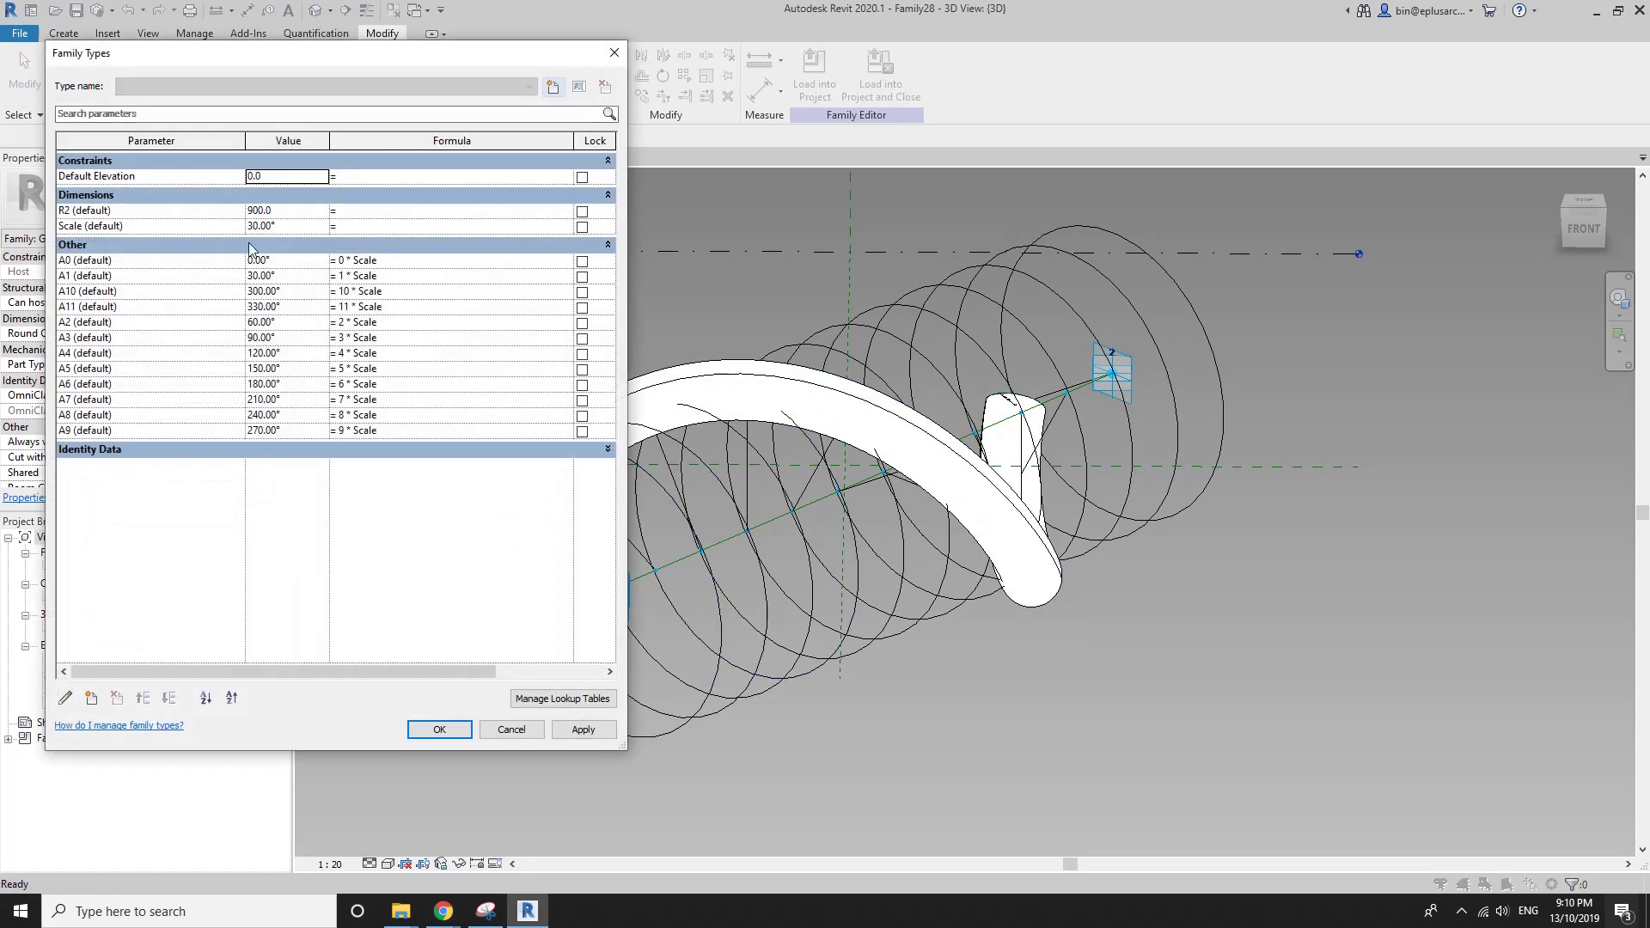
left_click(302, 211)
type("300")
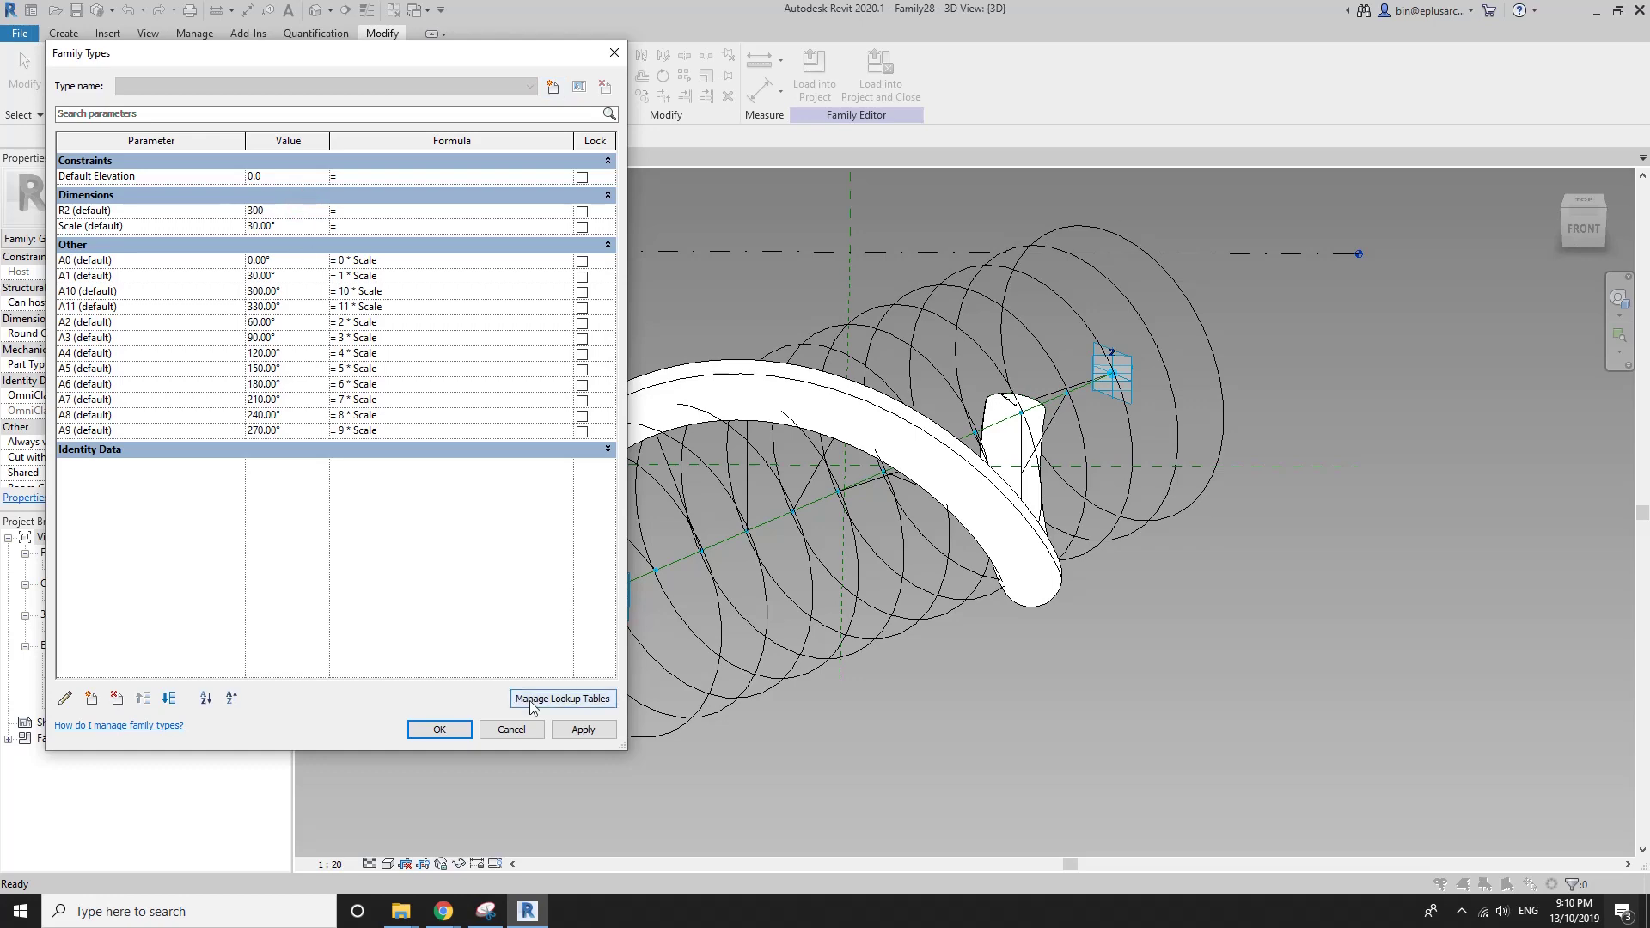
left_click(584, 730)
left_click(439, 729)
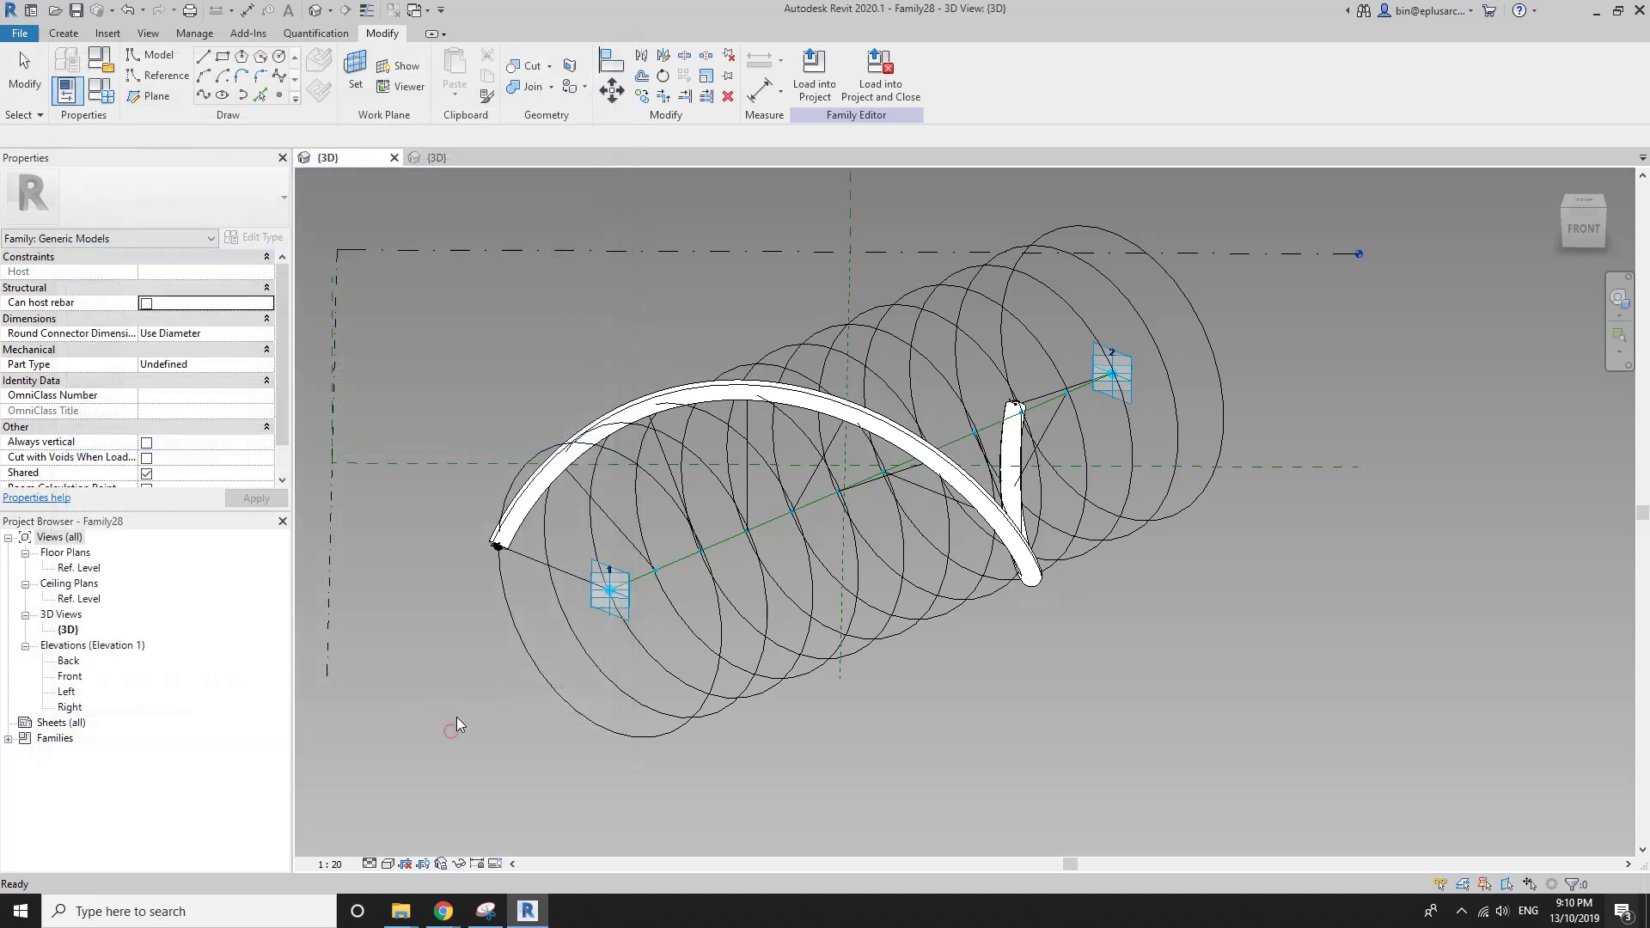
Open the nested Family29 profile for editing.
left_click(628, 467)
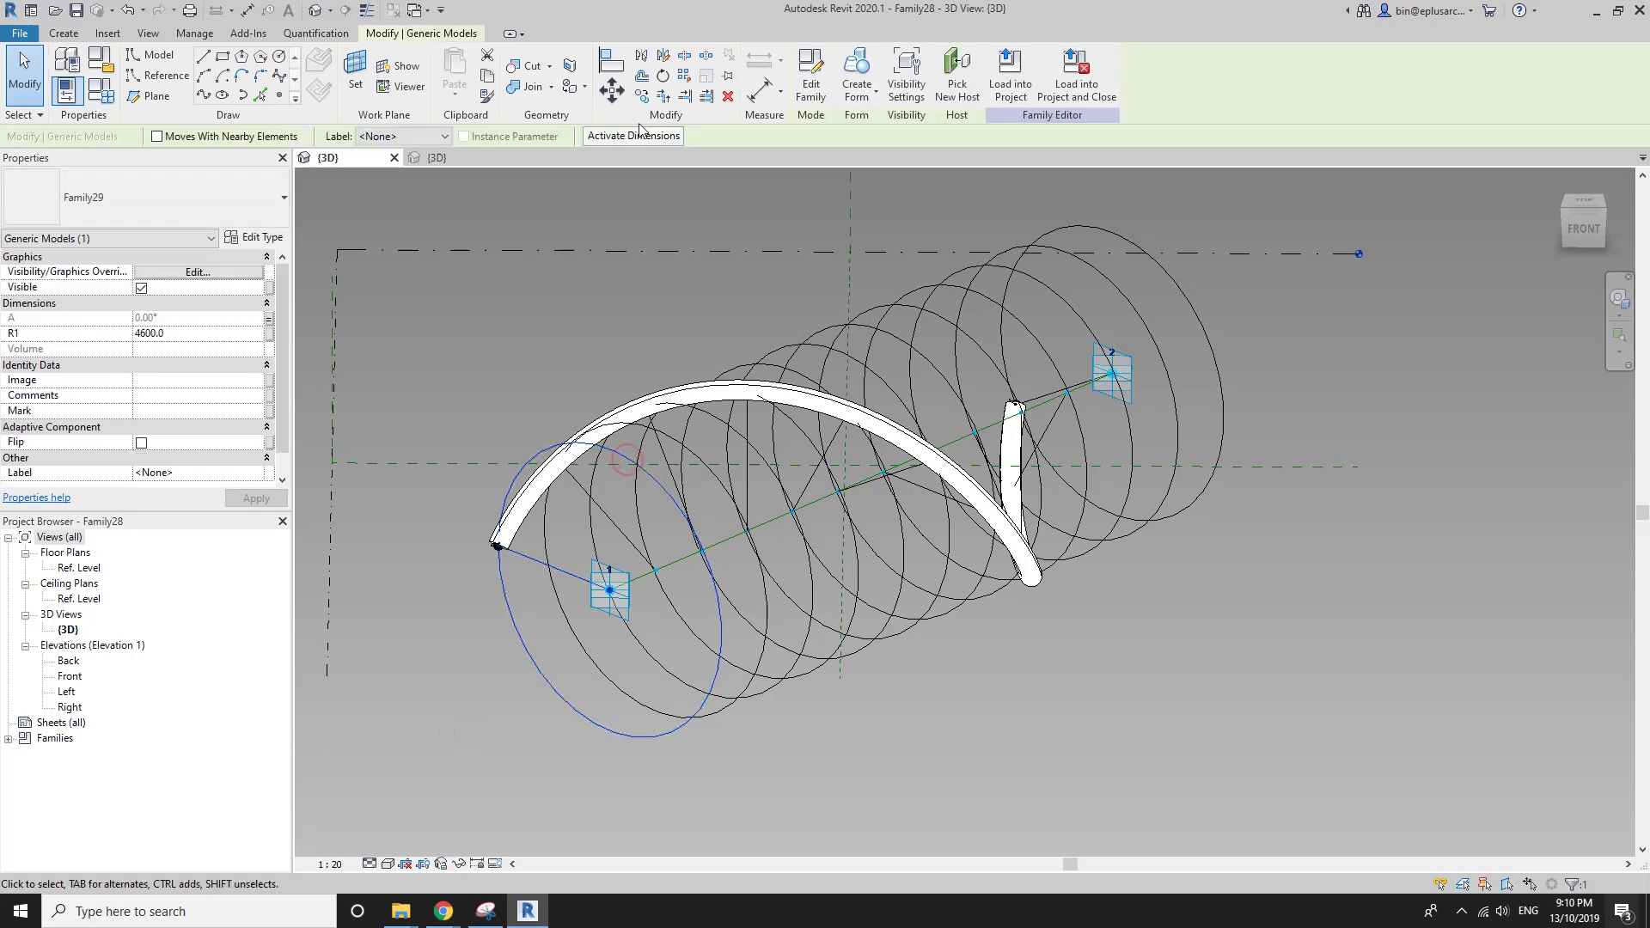
left_click(815, 83)
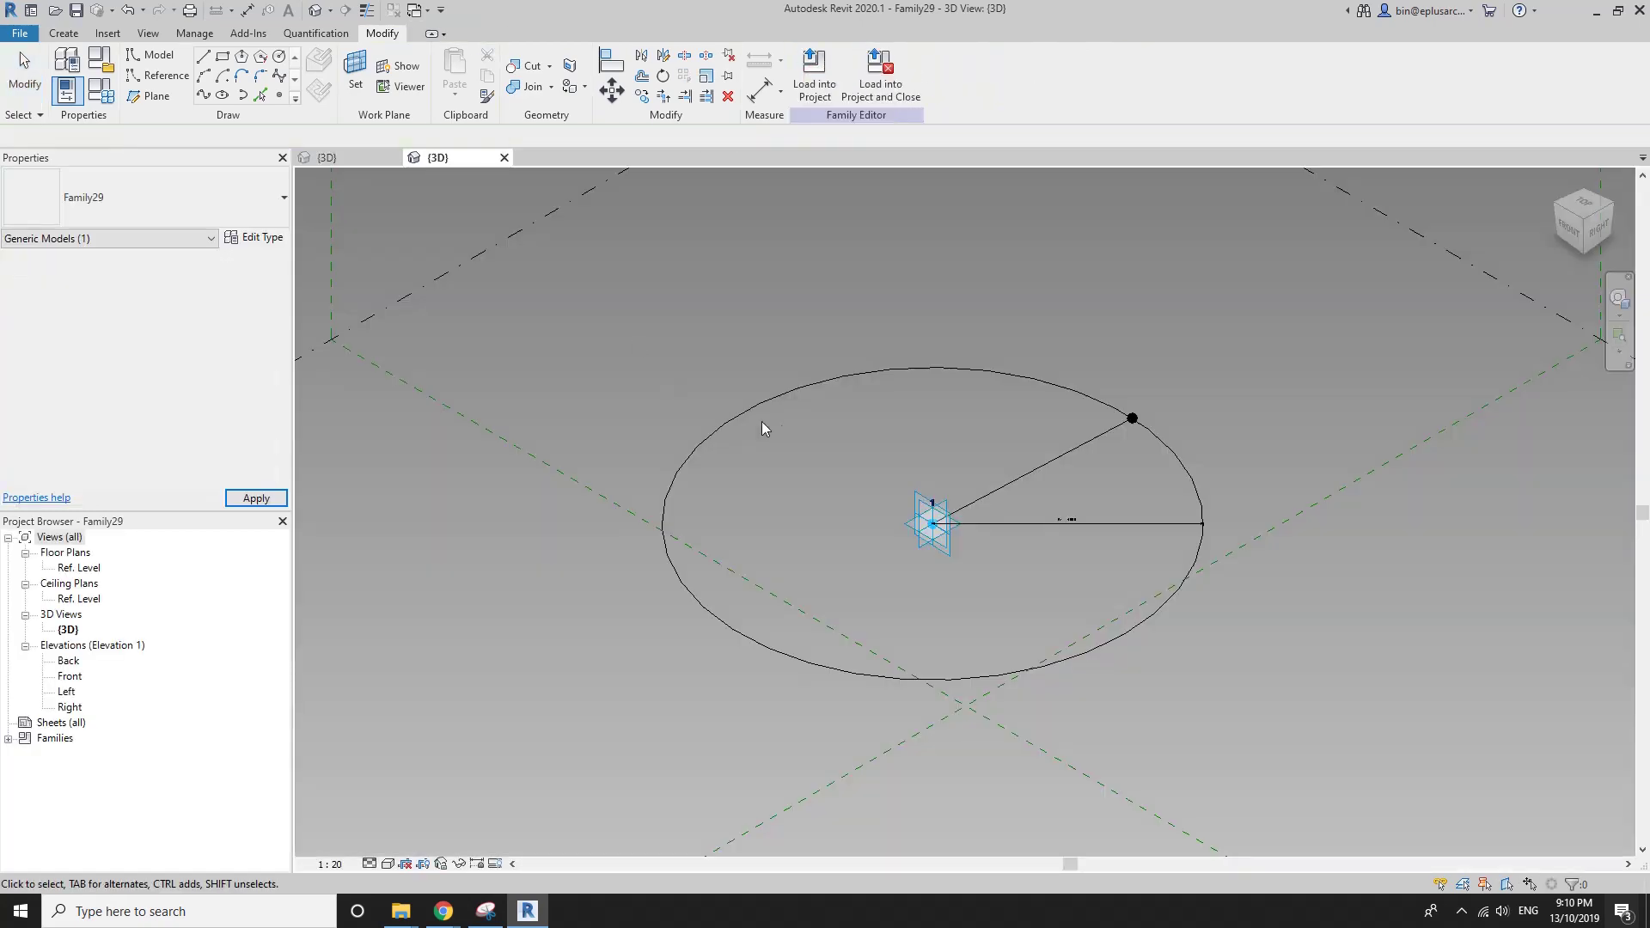
left_click(1080, 528)
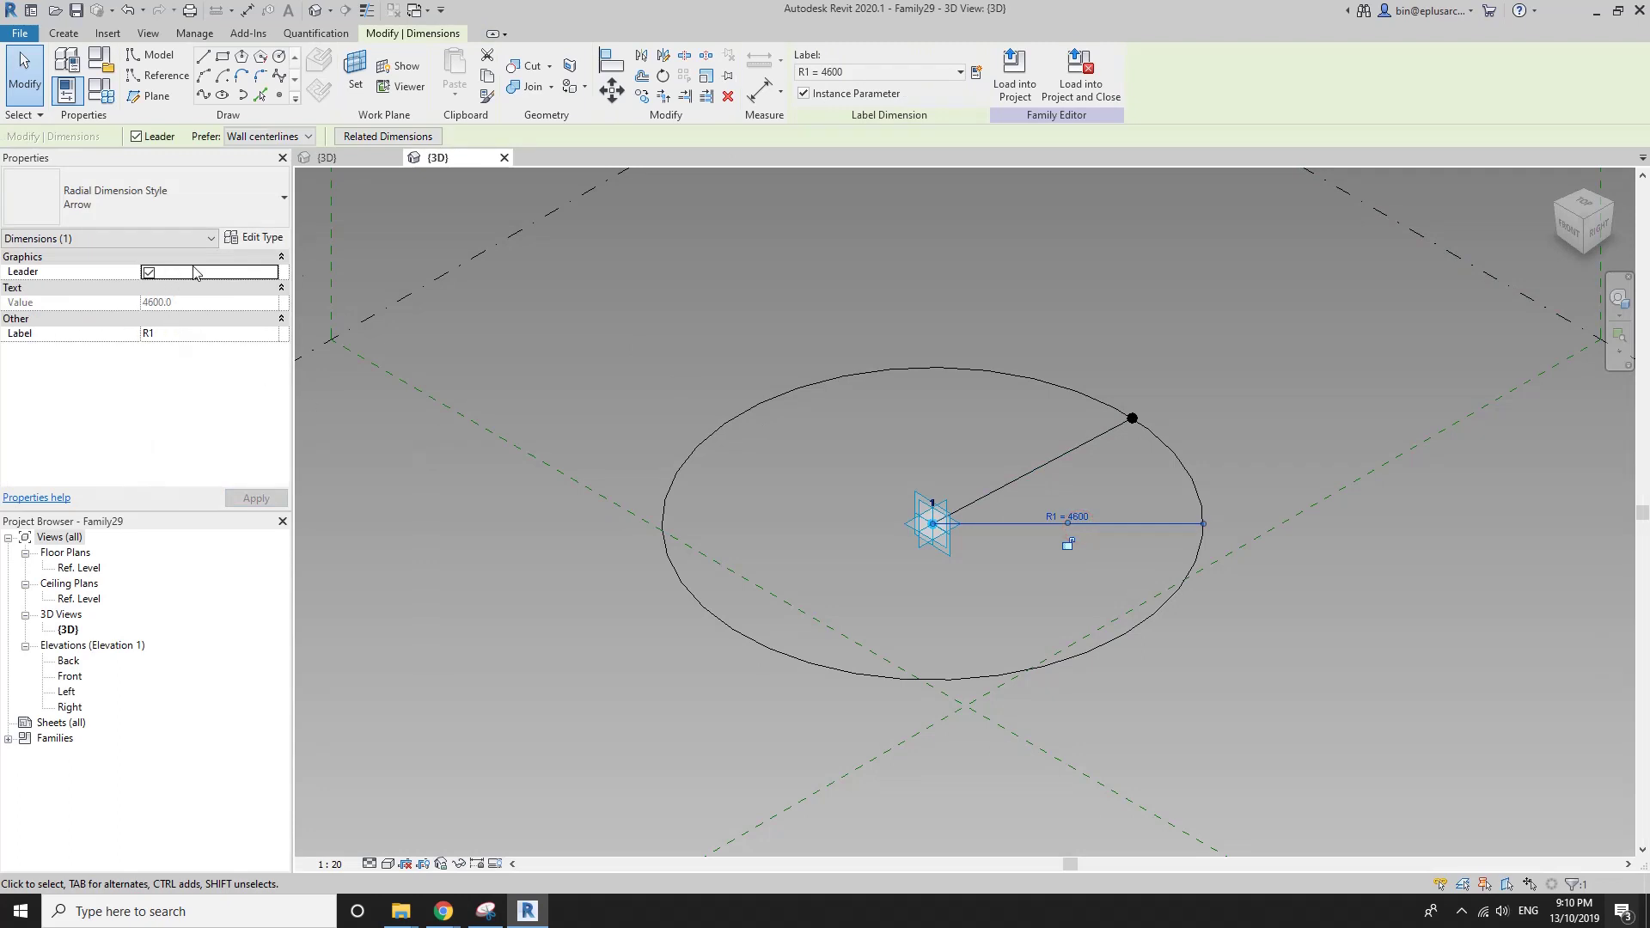
key("Escape")
scroll(1075, 523, "up", 2)
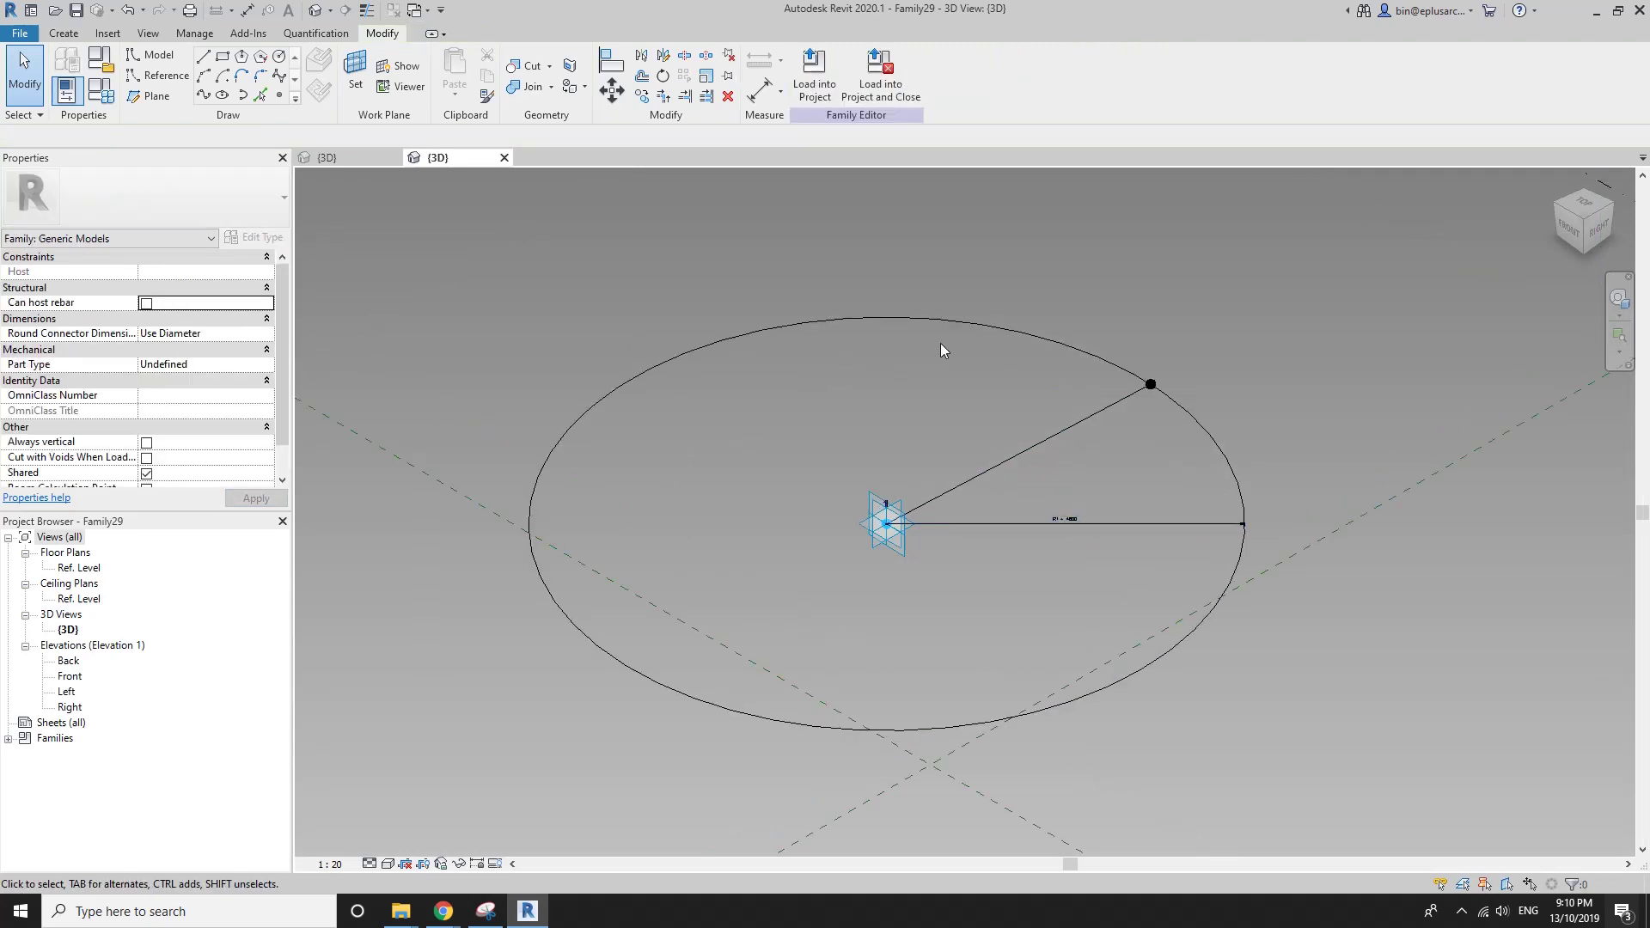
Make Family29's circle and radius line reference lines and load it back into the project.
left_click(1019, 330)
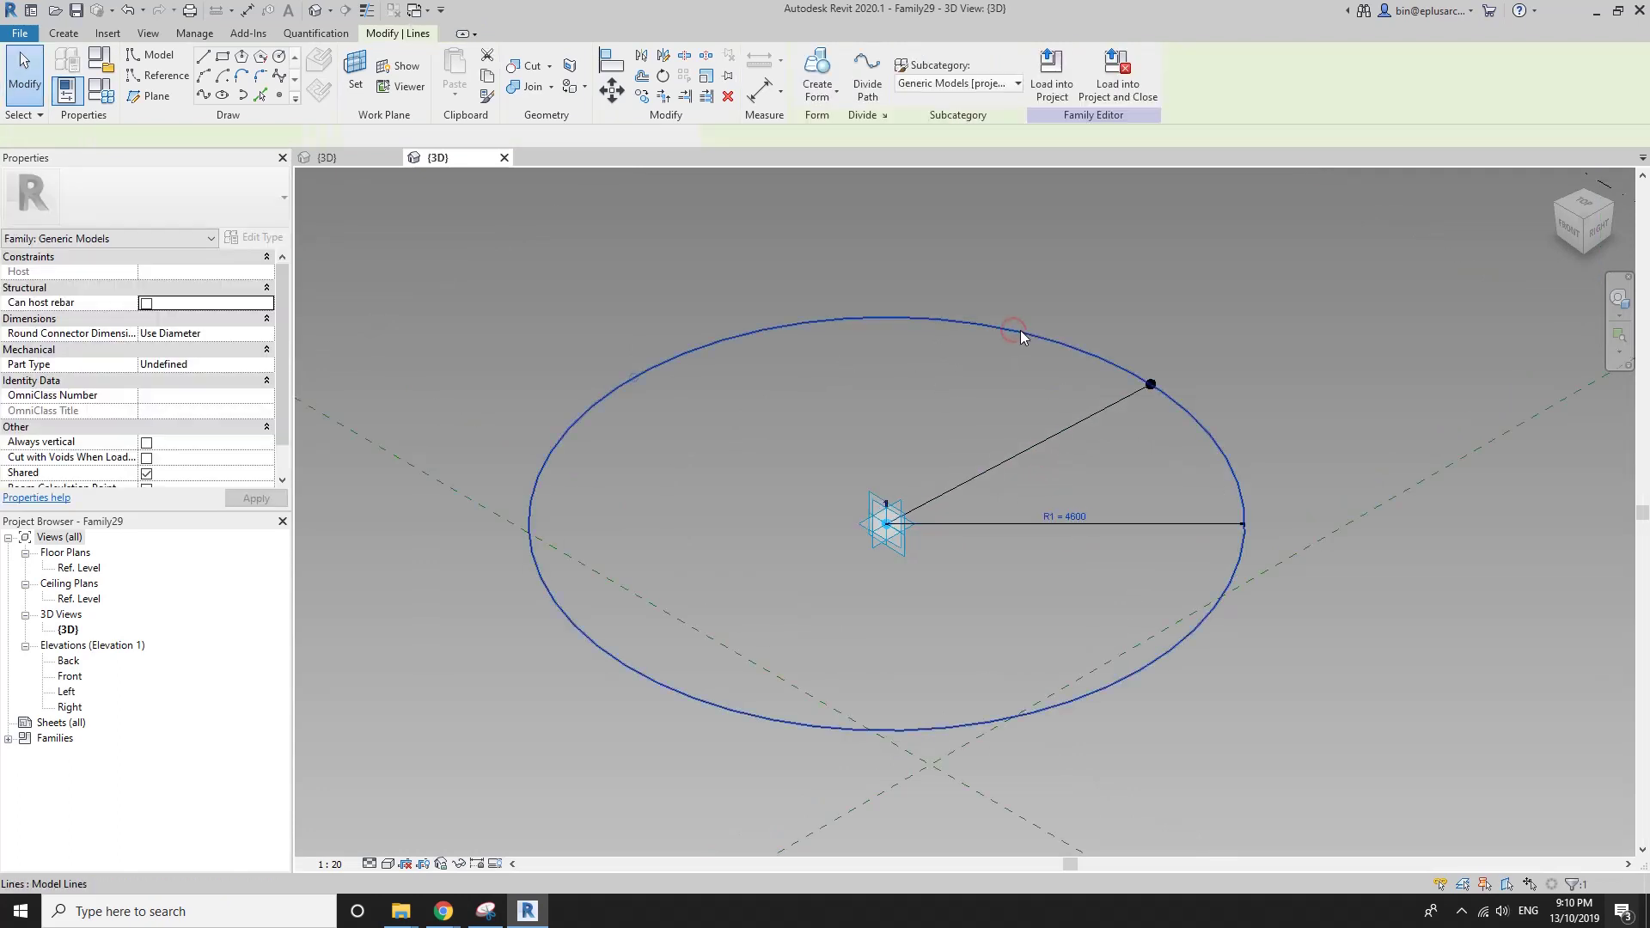
left_click(1058, 438, "ctrl")
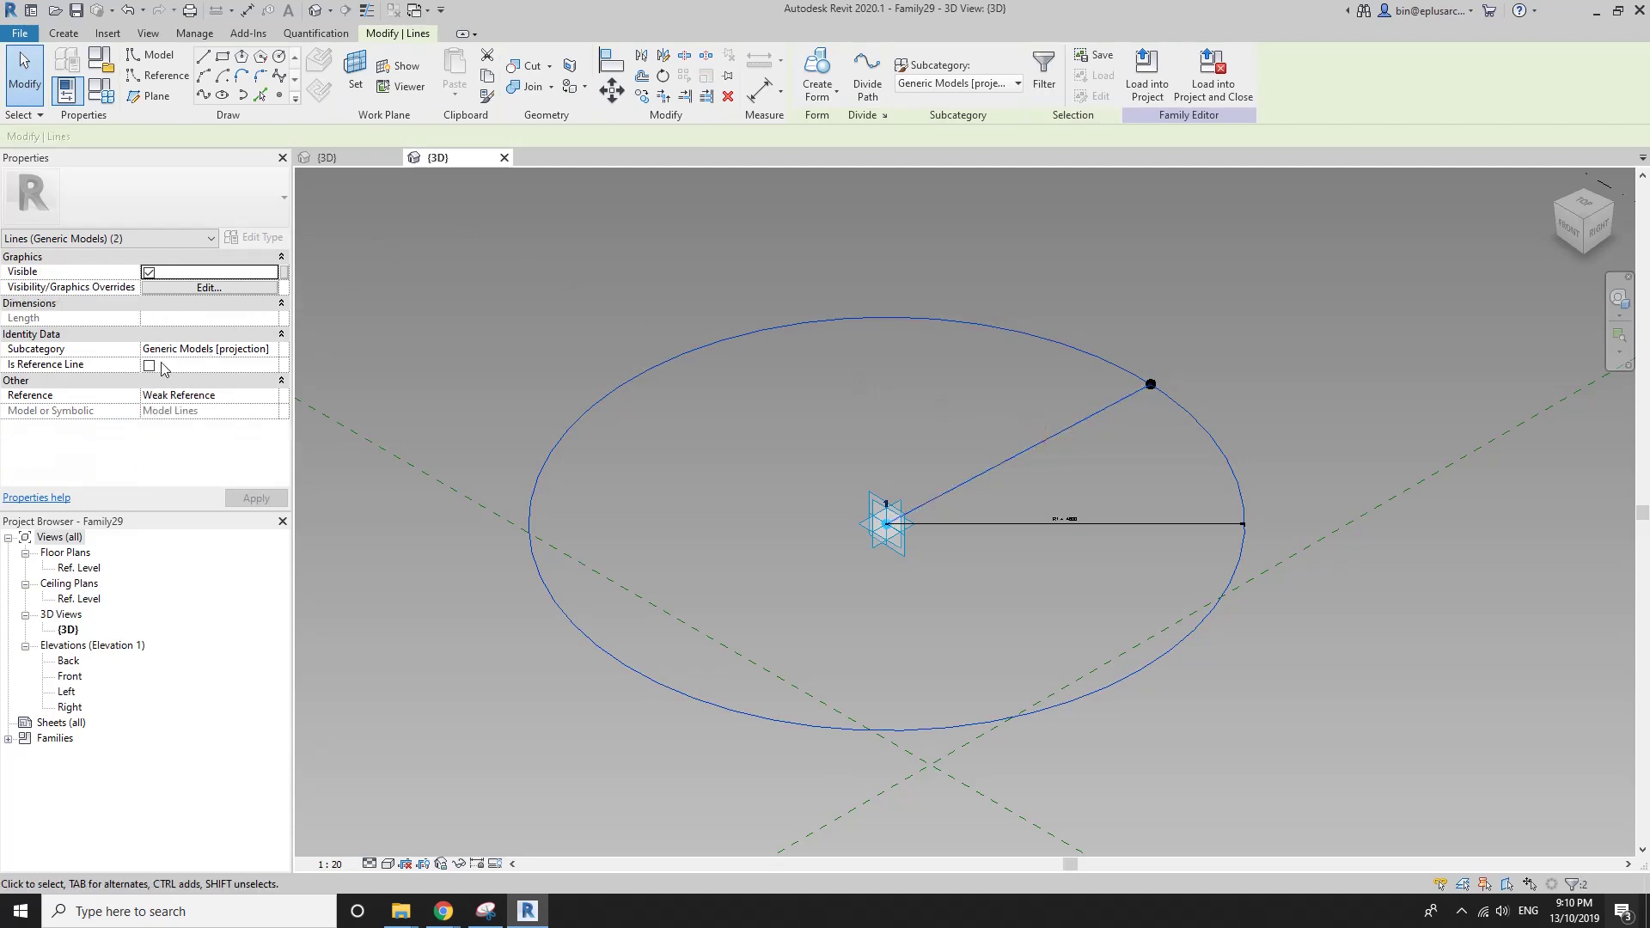
left_click(148, 366)
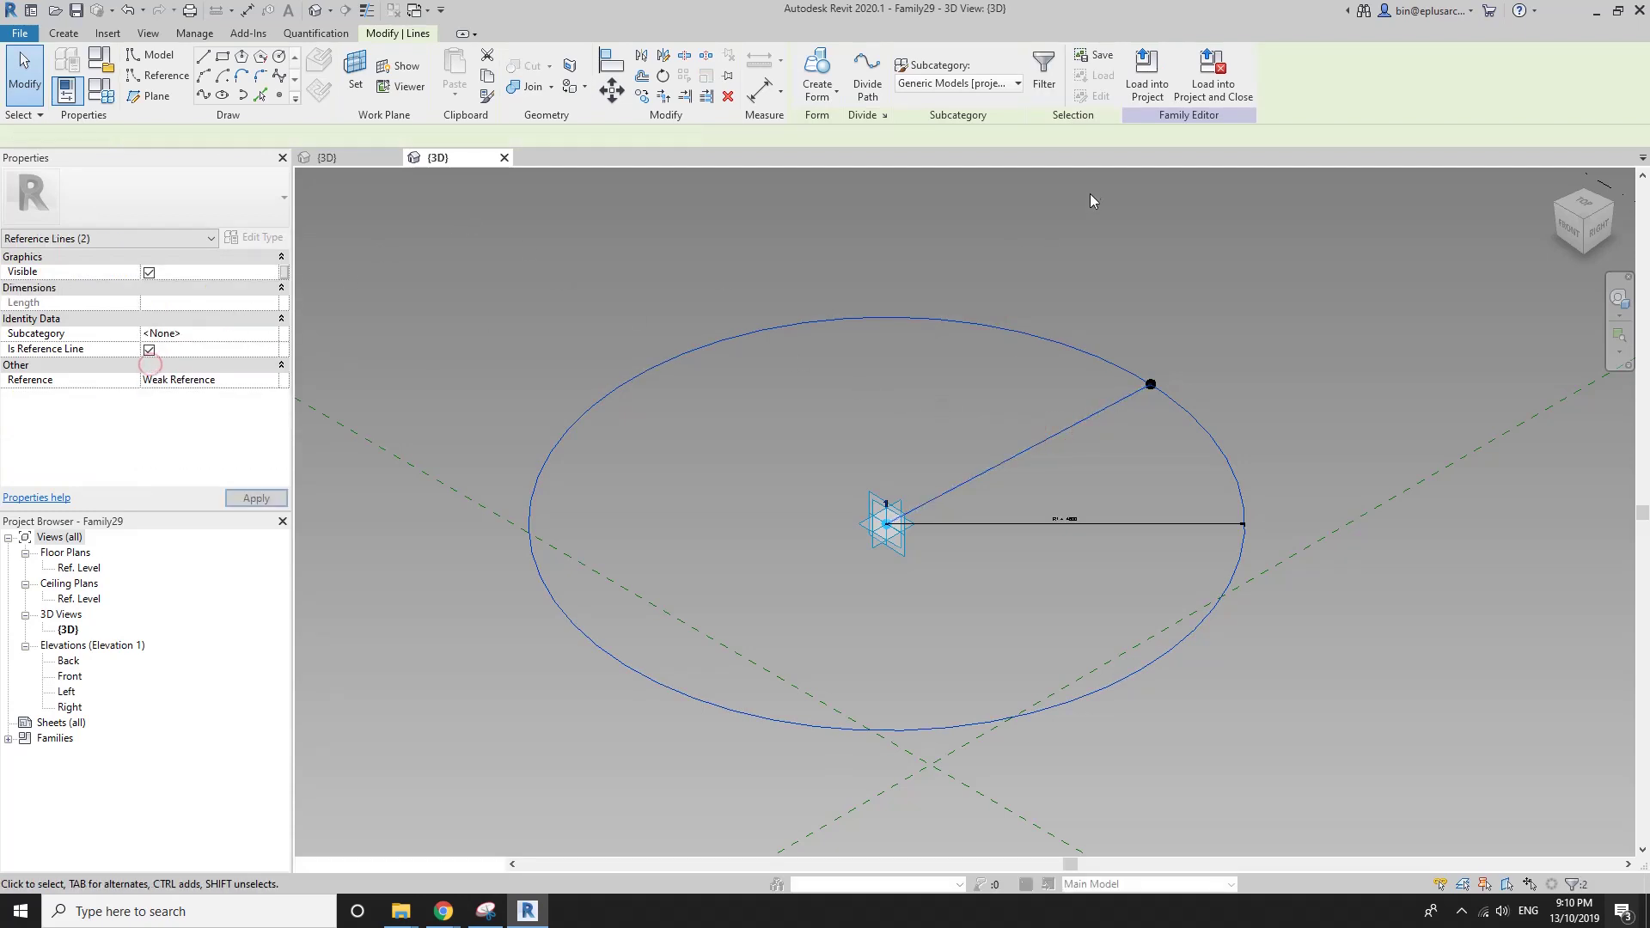
left_click(1134, 76)
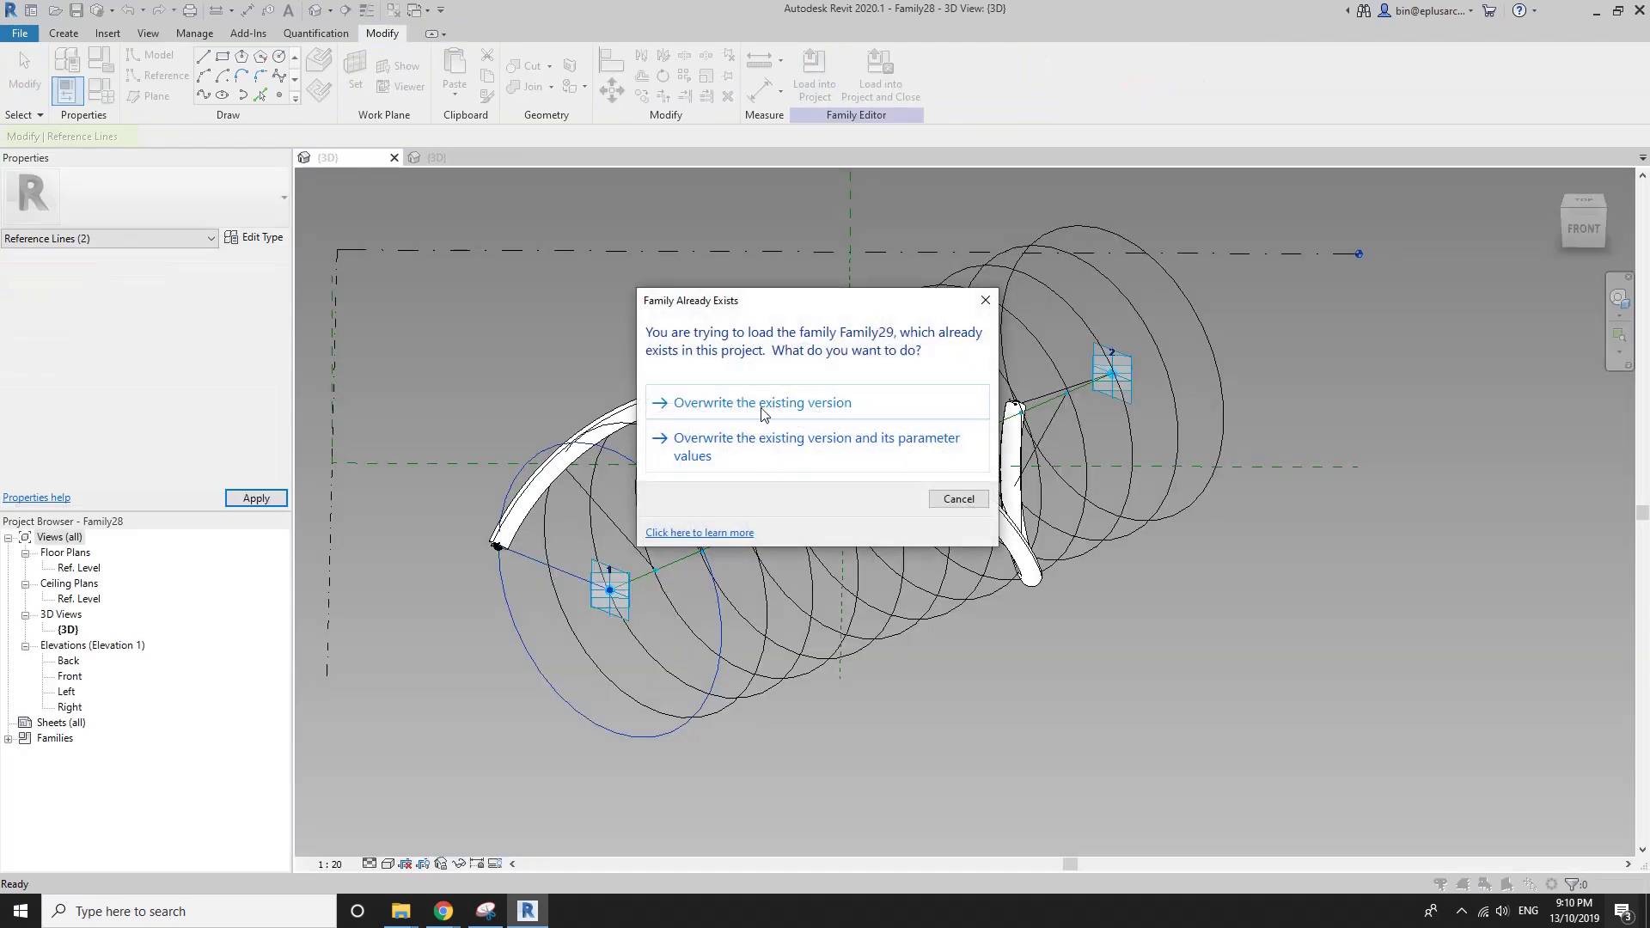
Overwrite the existing Family29 version and select all twelve Family29 profiles.
left_click(778, 400)
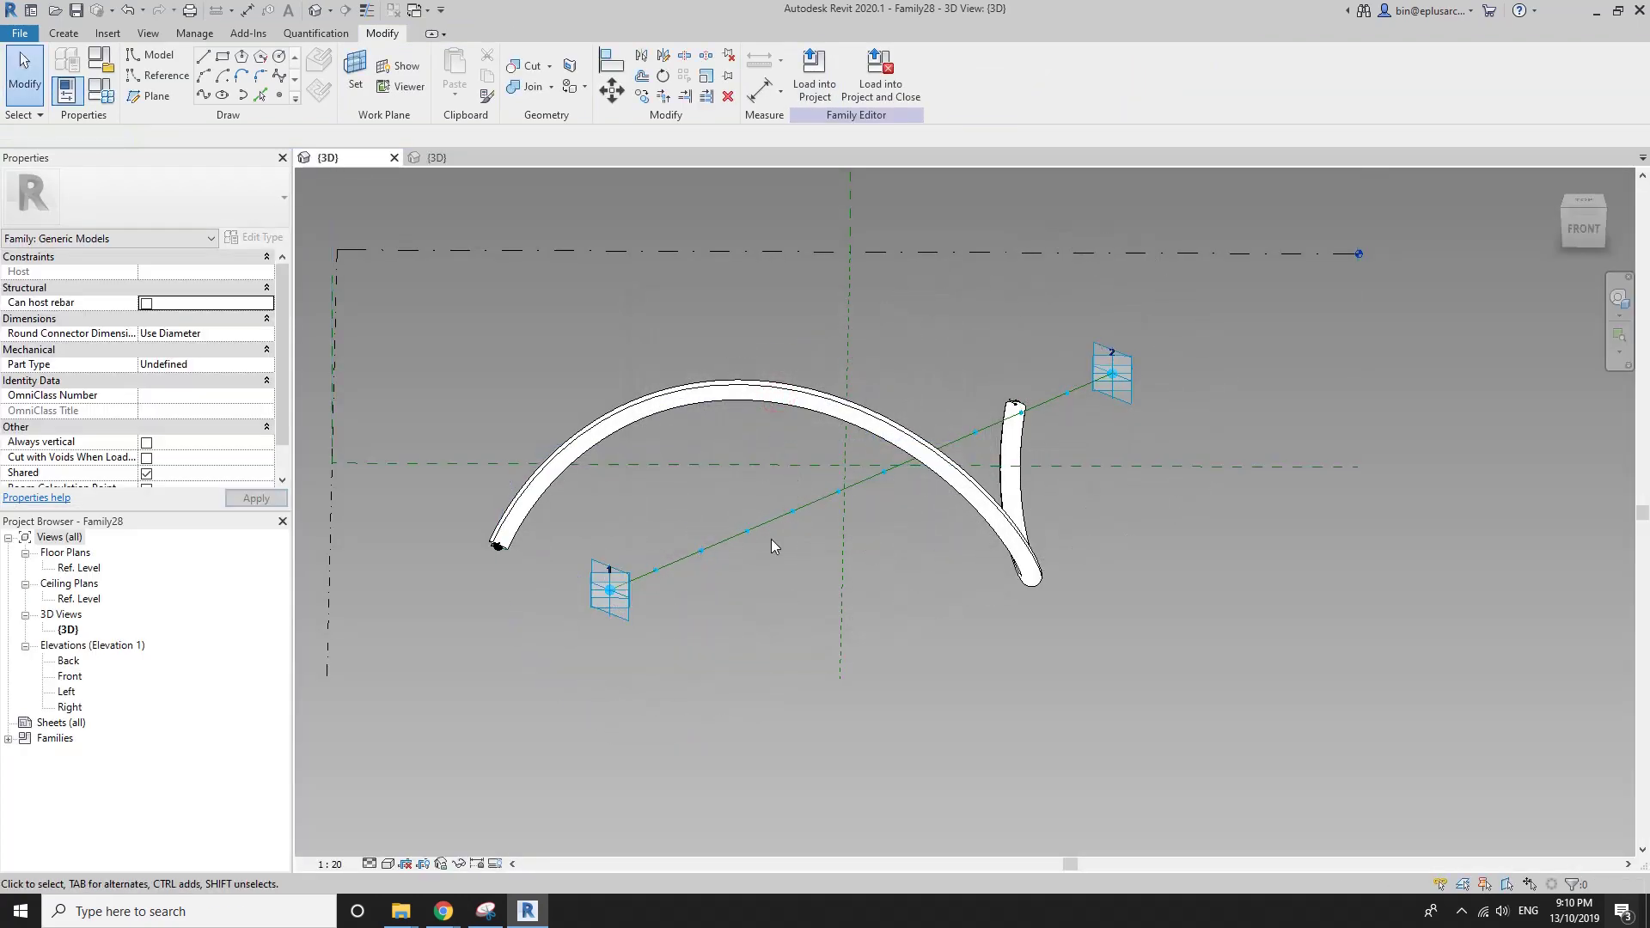
left_click(643, 554)
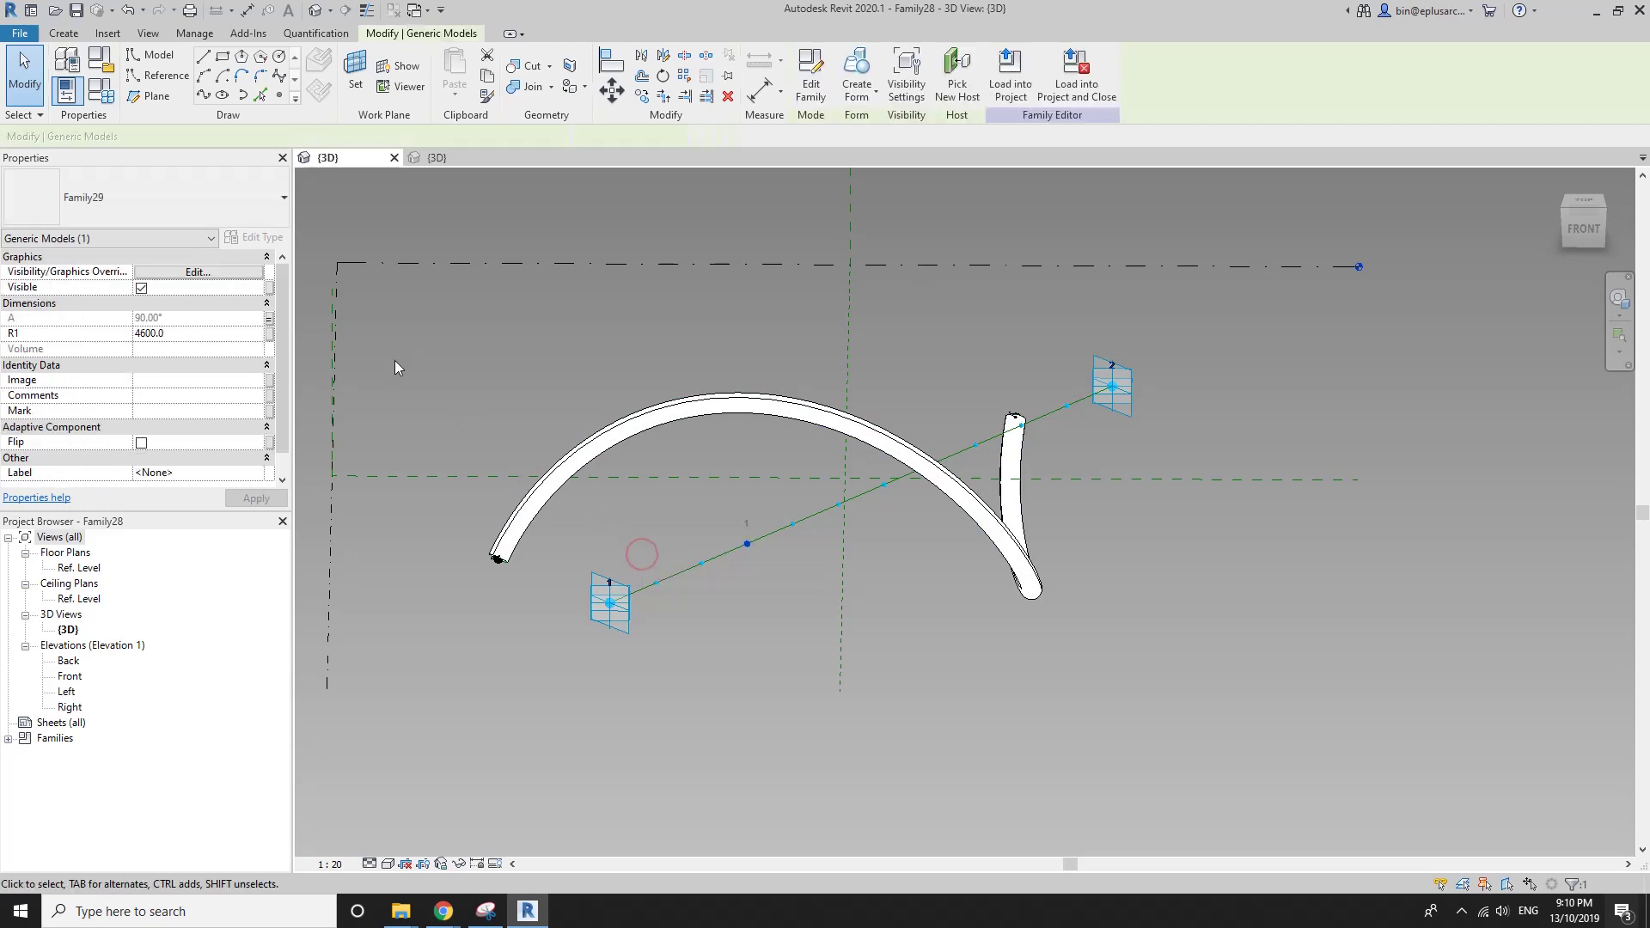
key("s")
key("a")
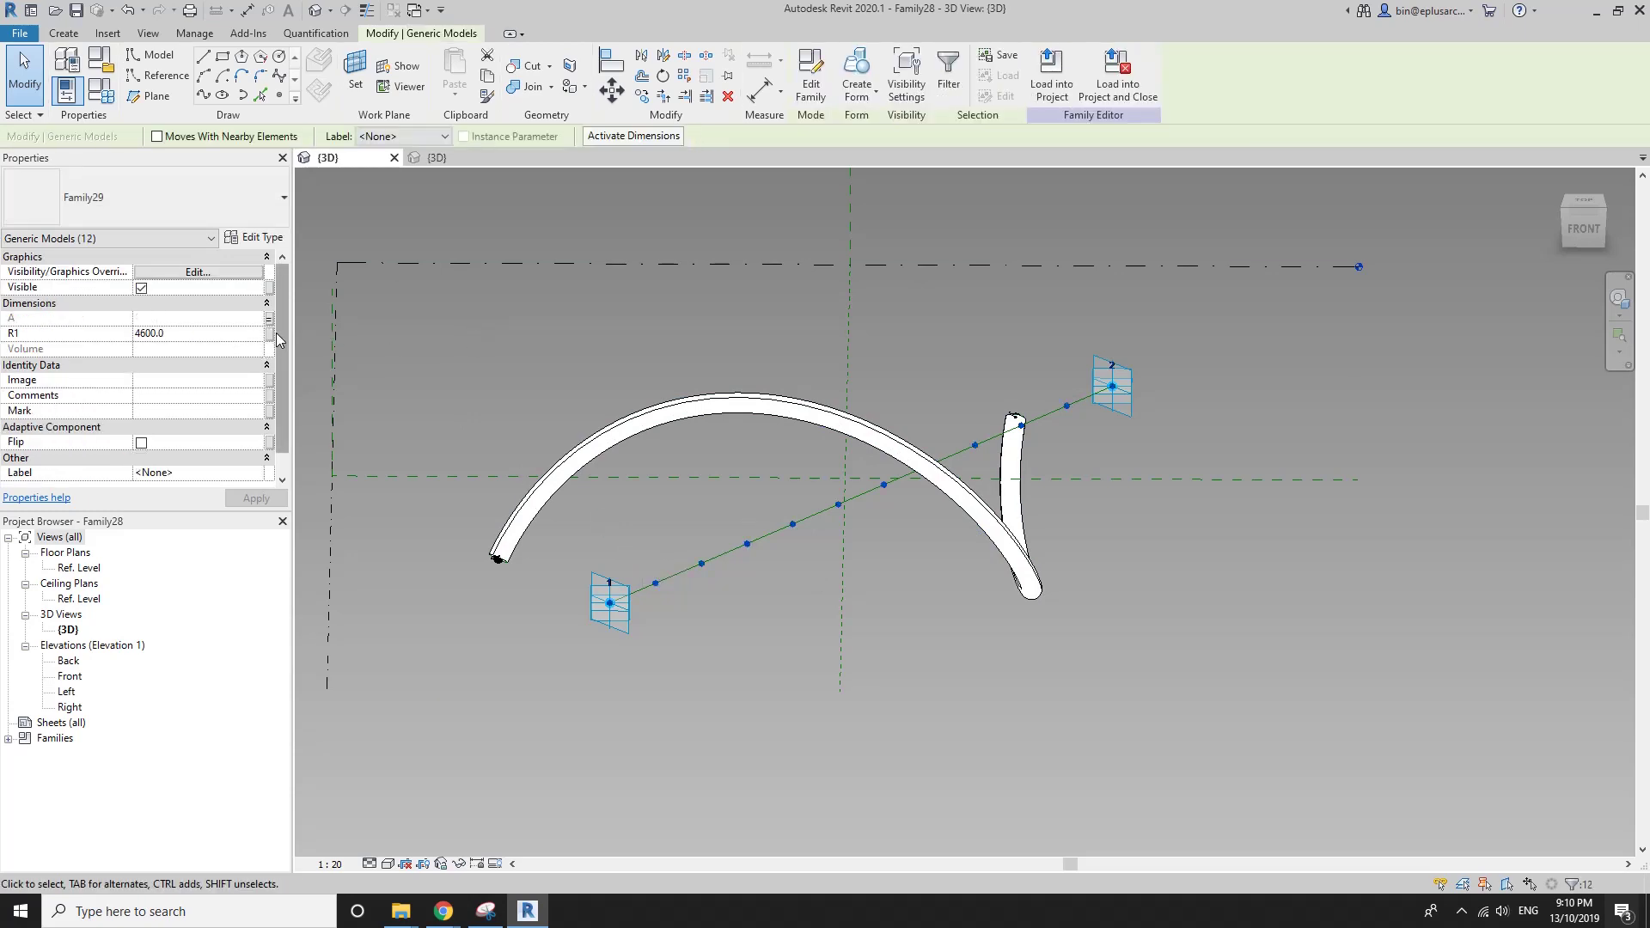
Associate the profiles' R1 with a new family parameter named R1.
left_click(269, 334)
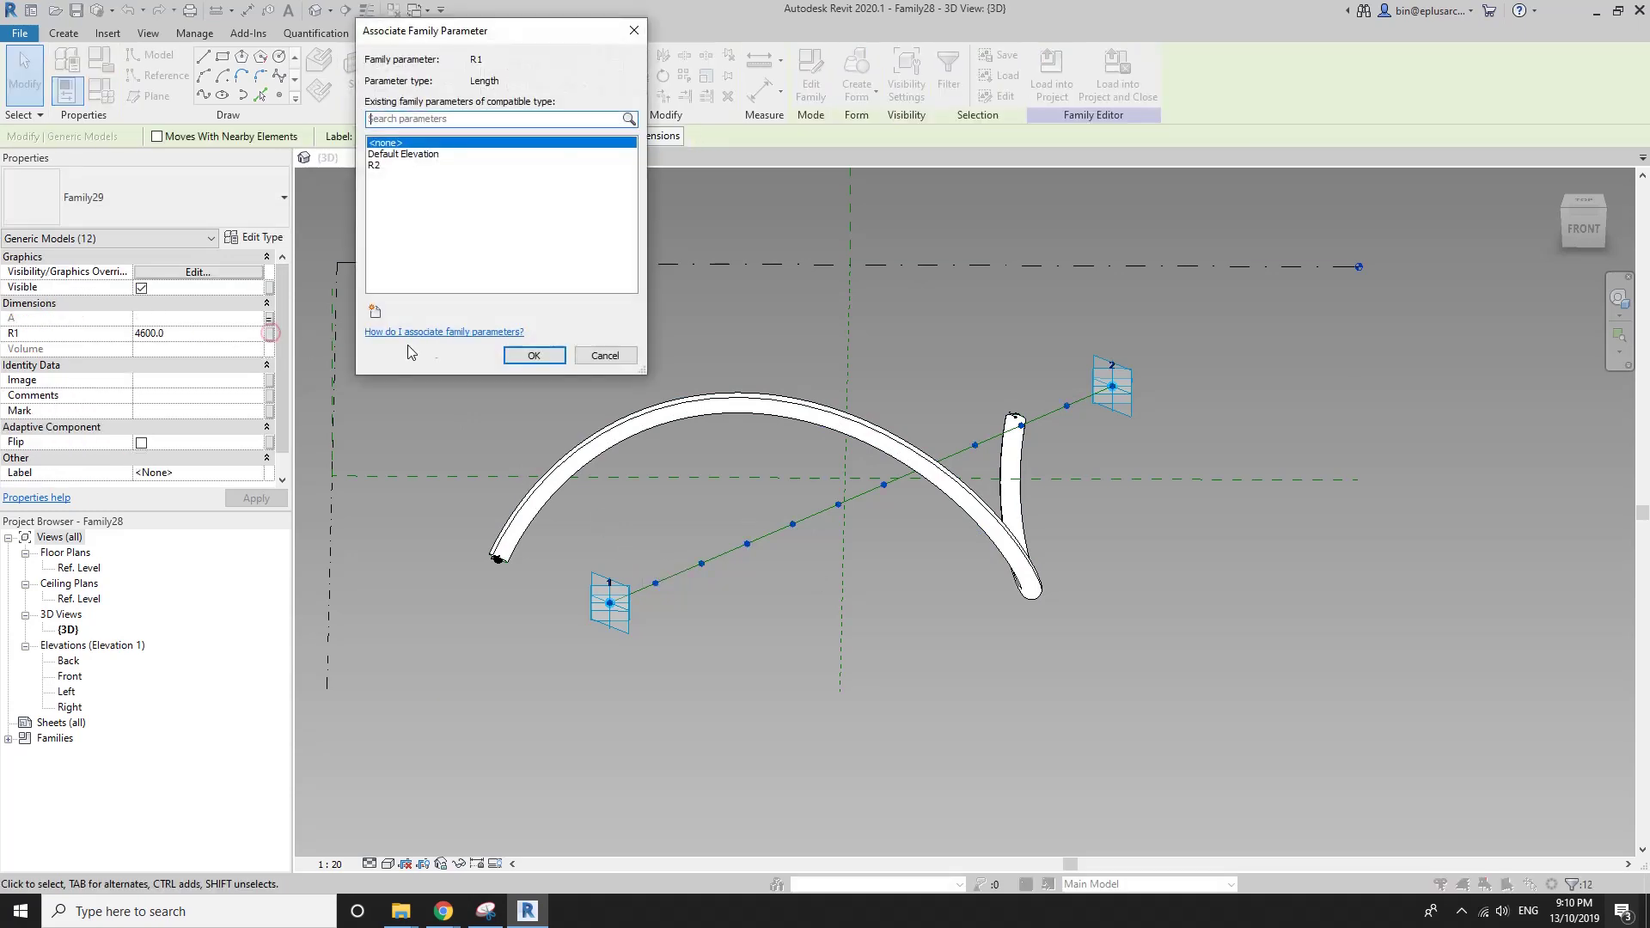
left_click(377, 313)
type("r")
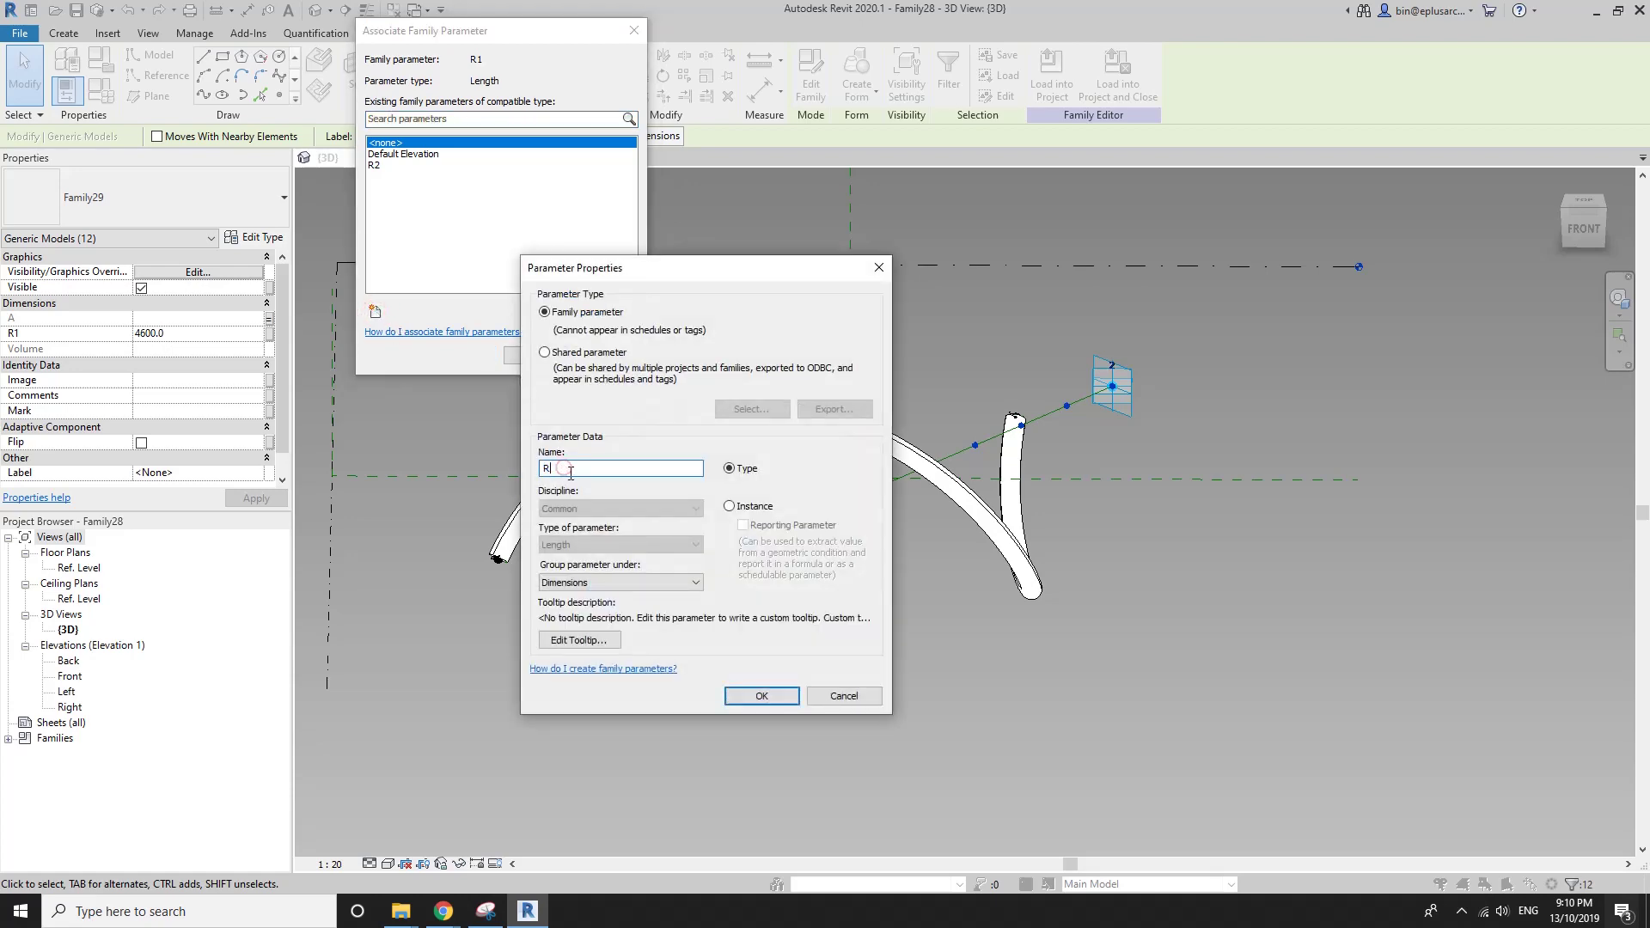
type("1")
left_click(762, 695)
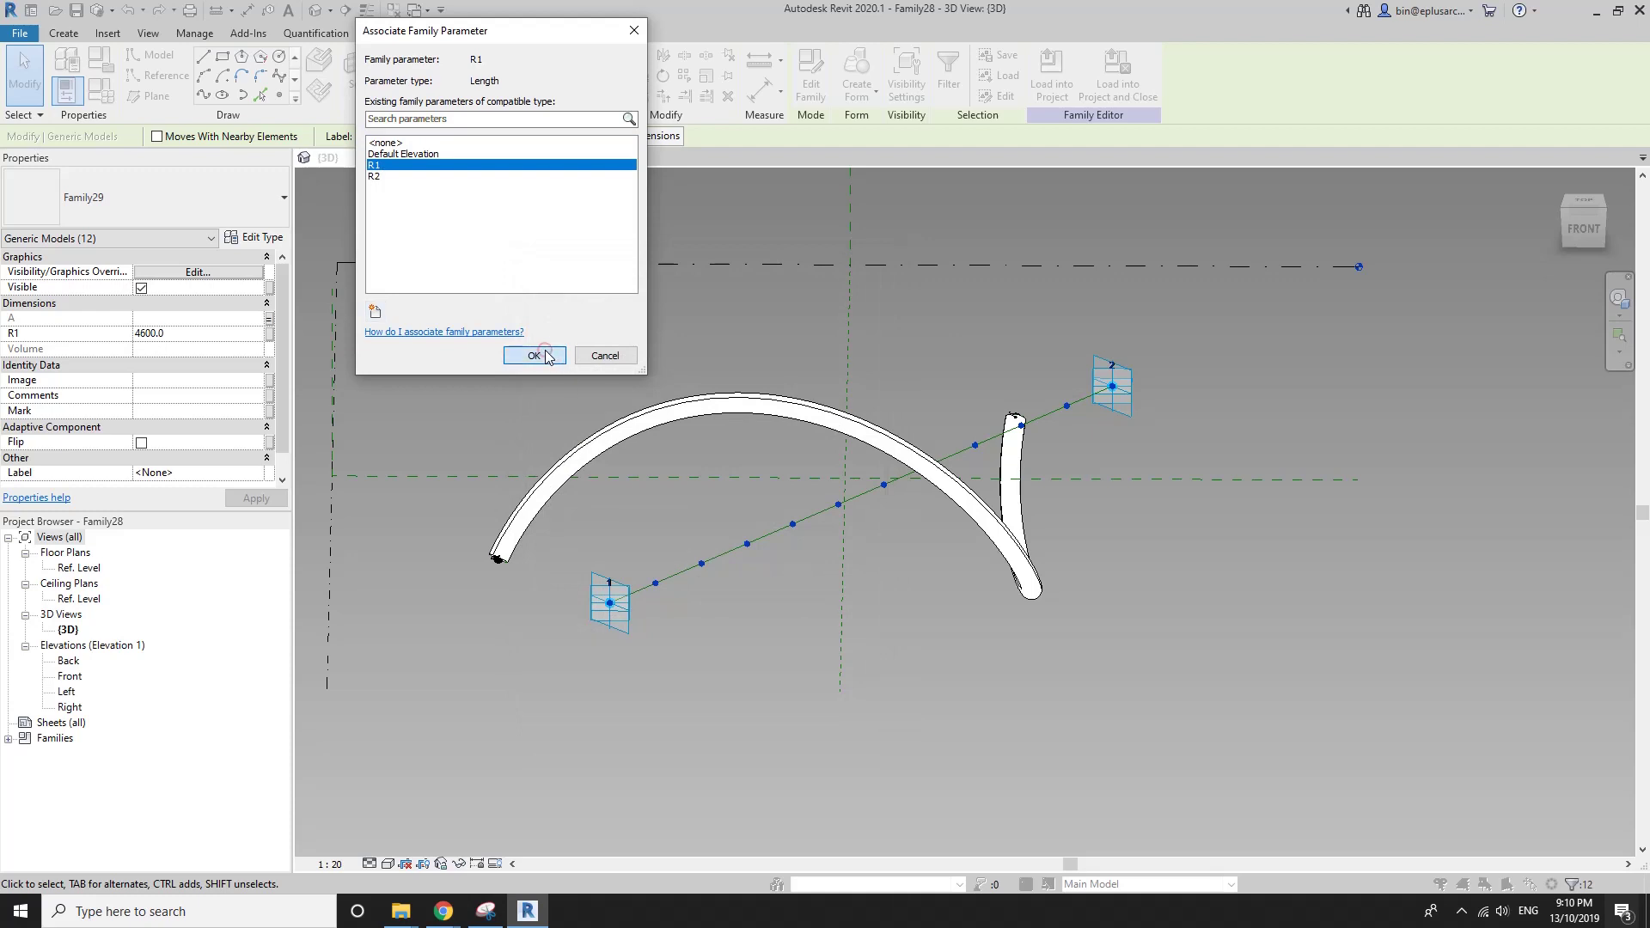
left_click(548, 355)
middle_click_drag(850, 372, 852, 401)
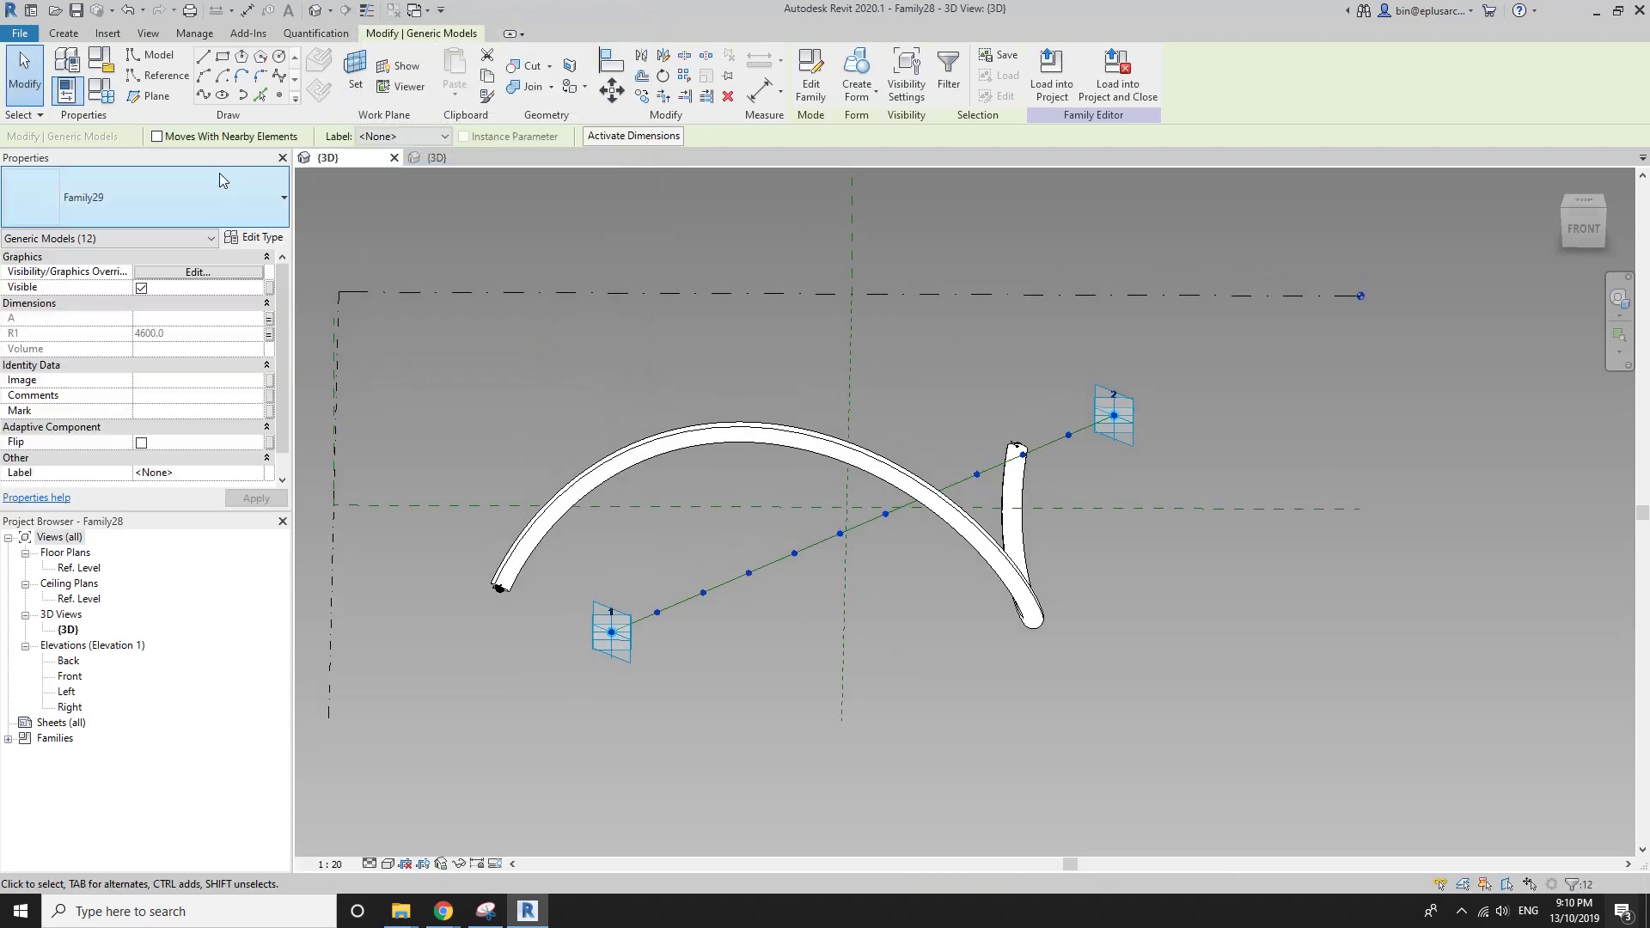
Create a new project from the Architectural Template.
left_click(19, 32)
mouse_move(57, 100)
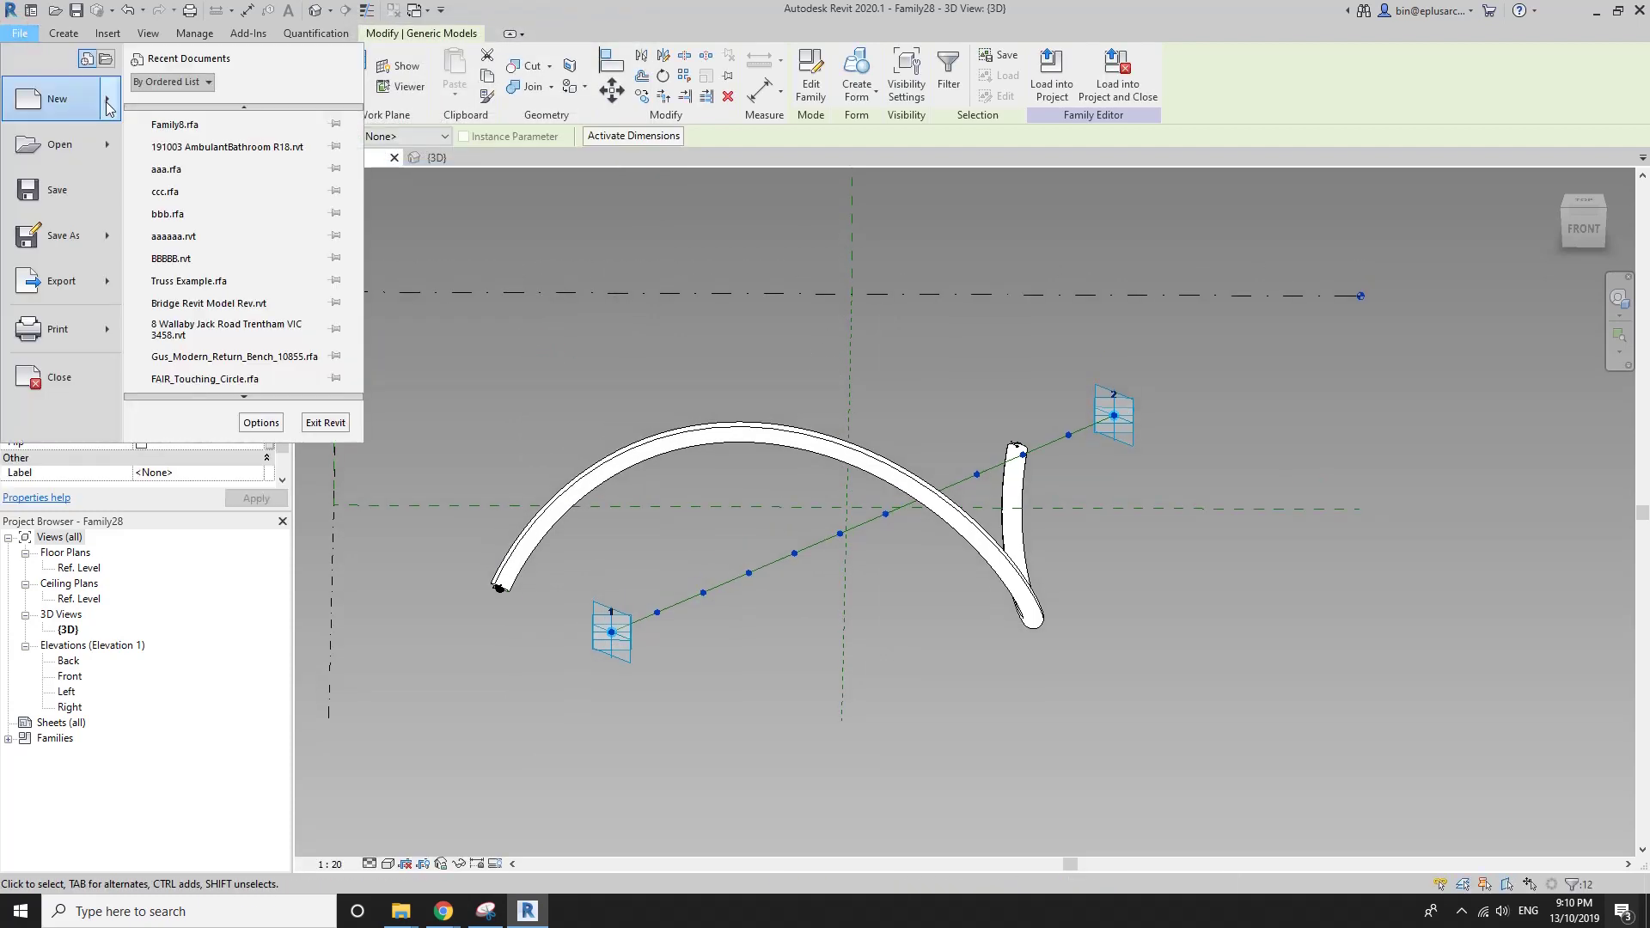
left_click(184, 114)
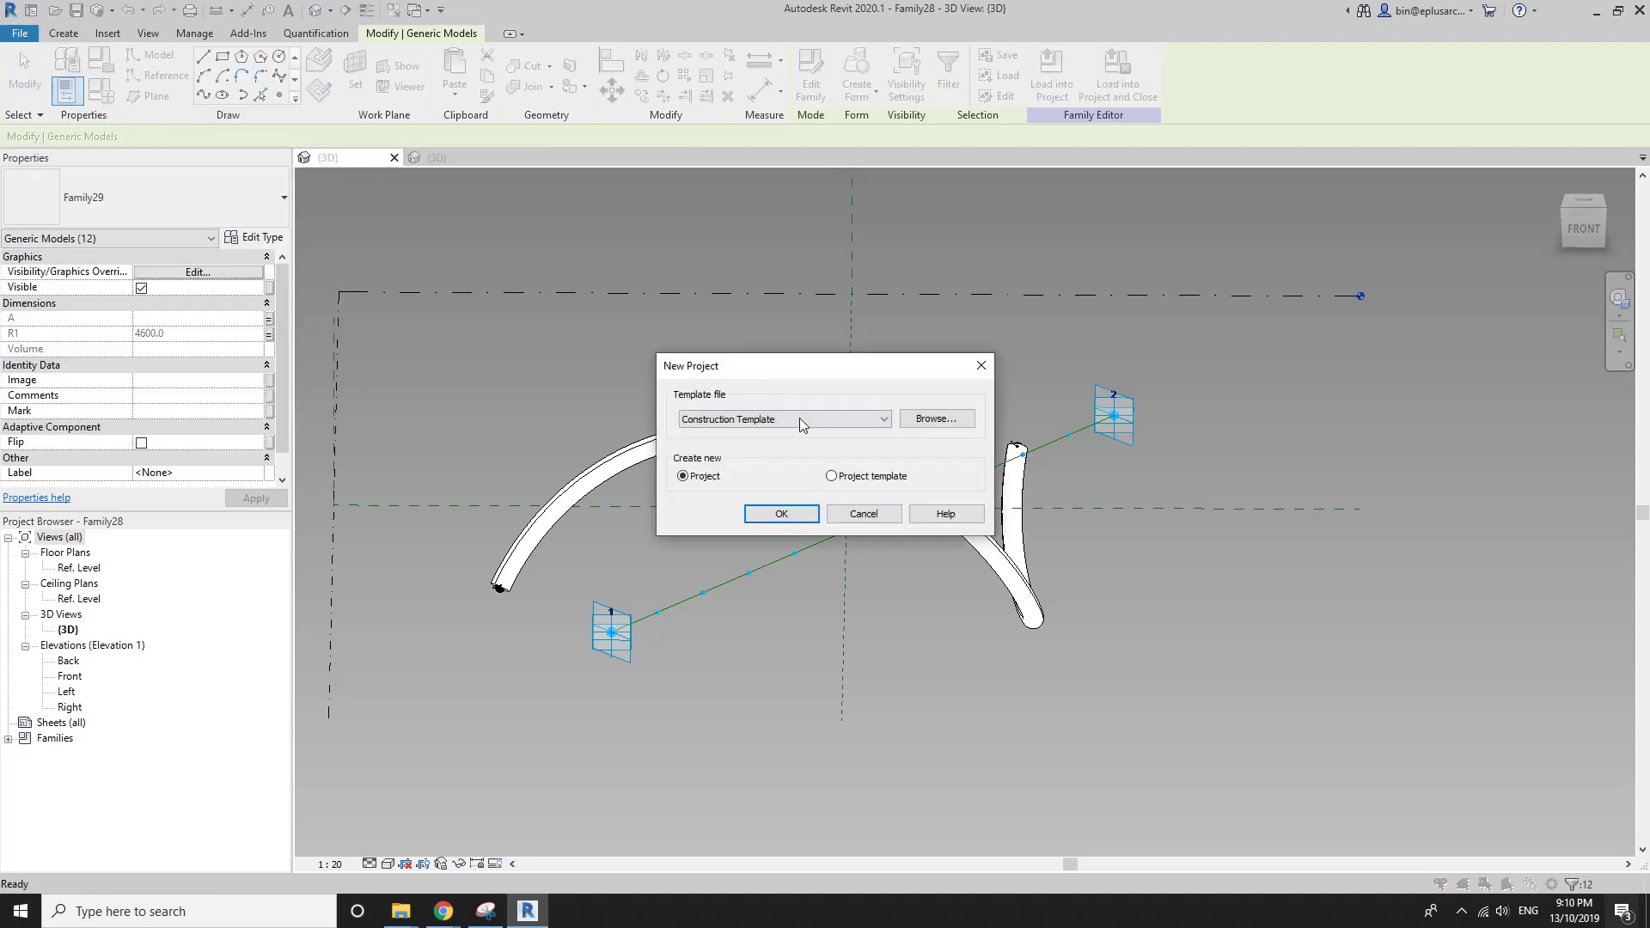
left_click(800, 418)
left_click(762, 452)
left_click(779, 514)
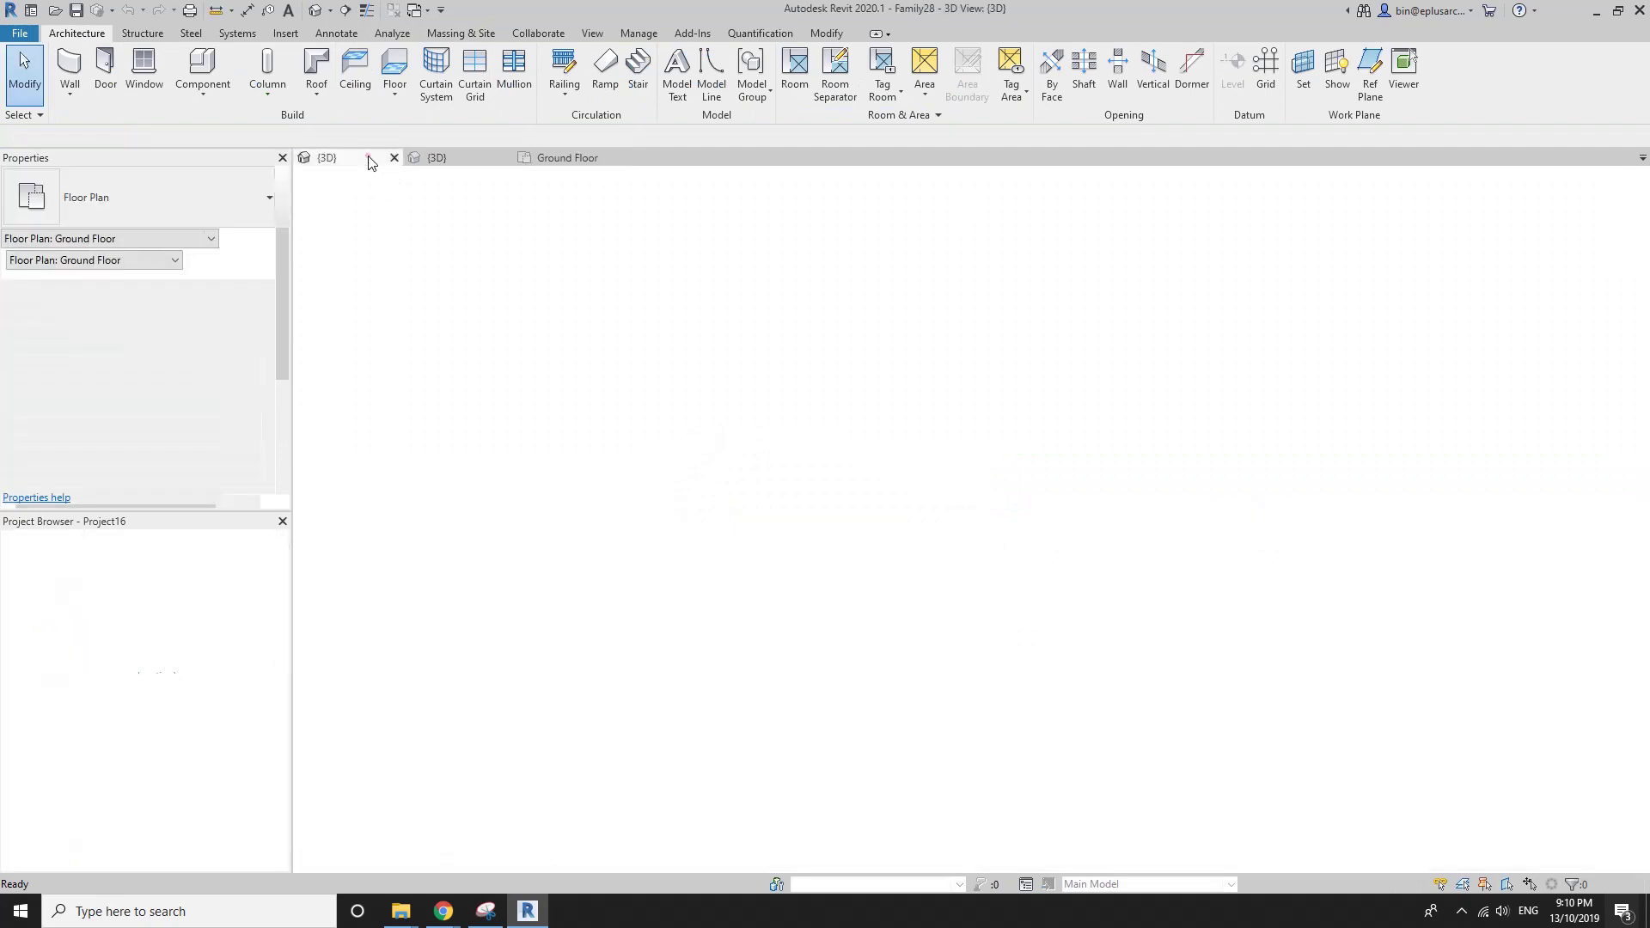
Load Family28 into Project16 and place the rail between two Ground Floor points.
key("ctrl+Tab")
left_click(815, 78)
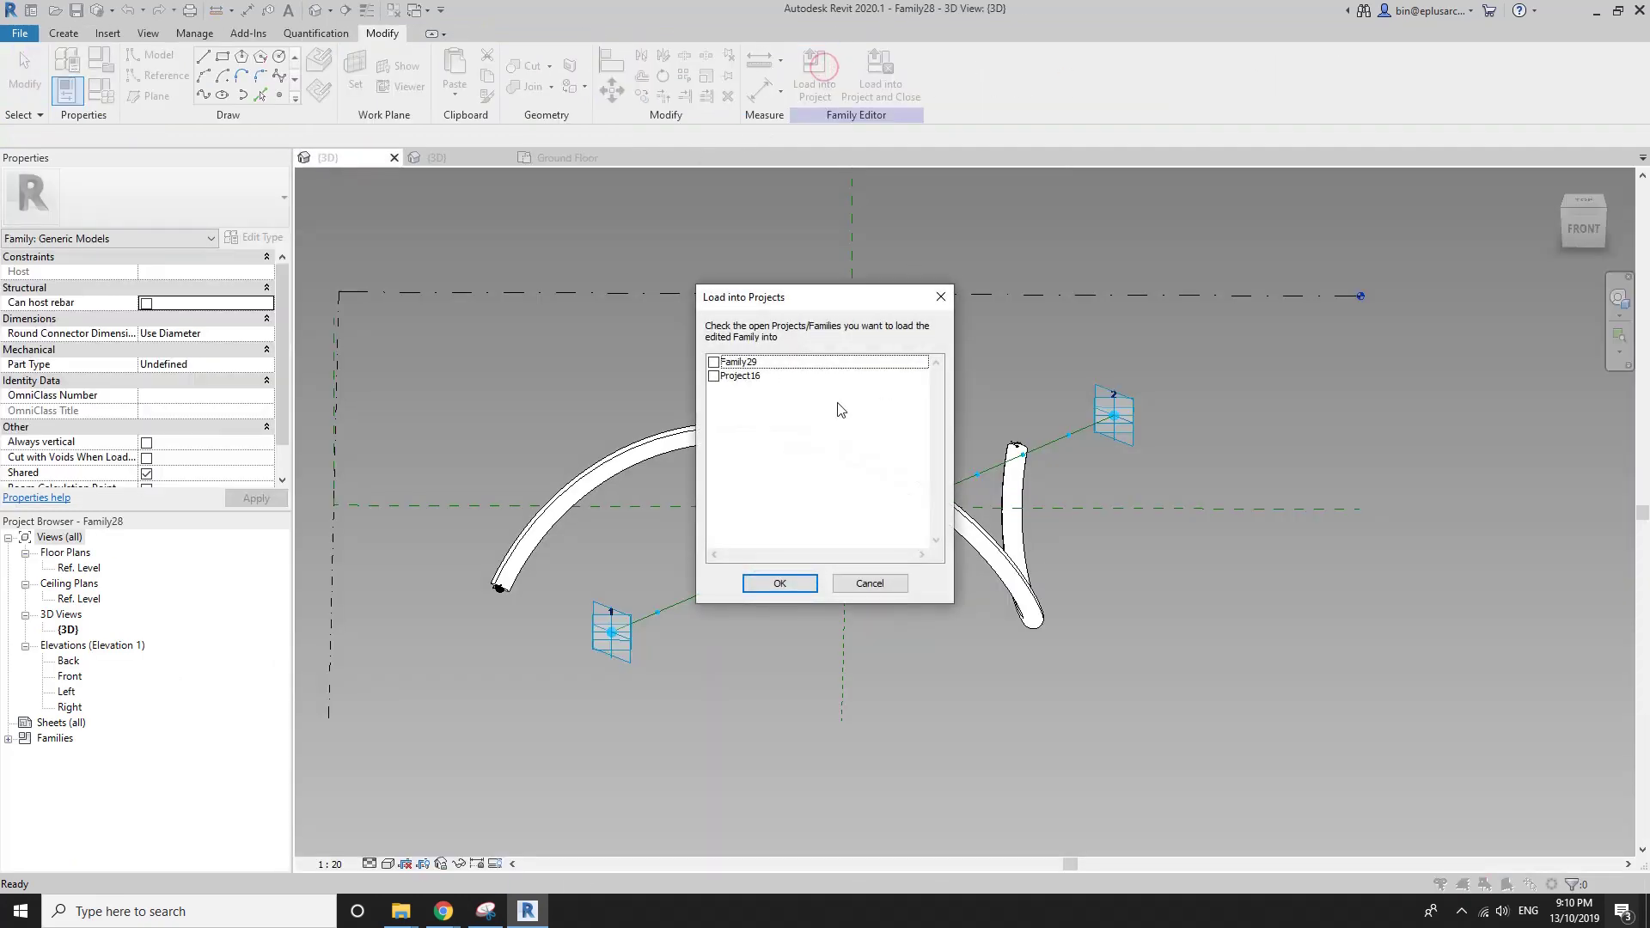
left_click(714, 375)
left_click(789, 582)
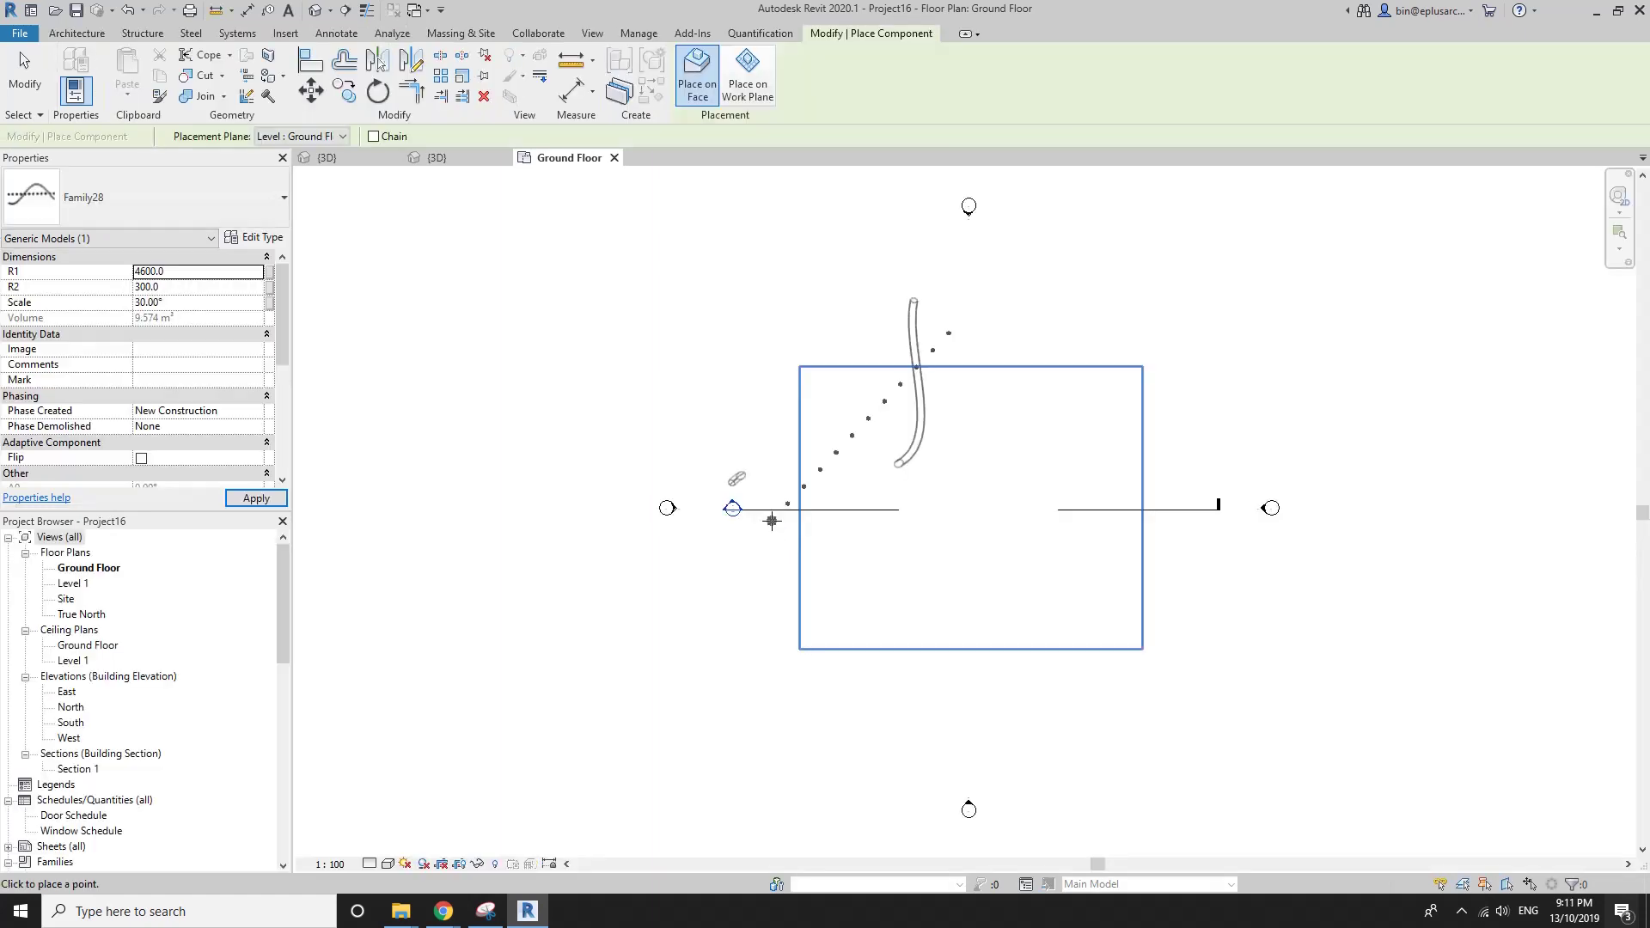
left_click(864, 509)
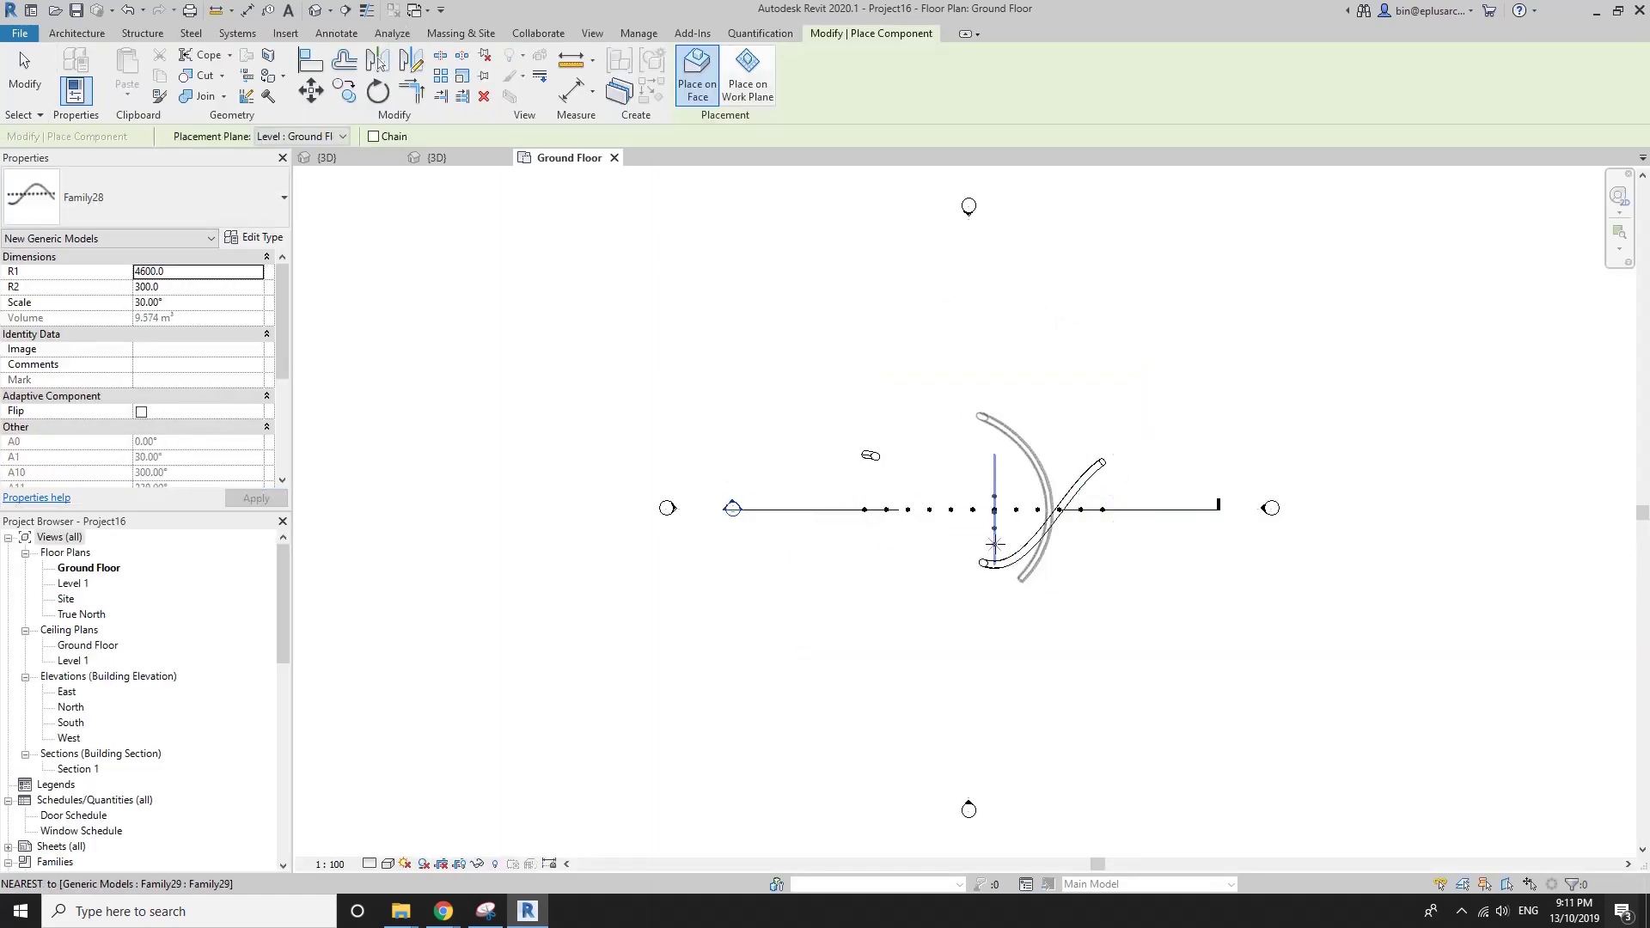
left_click(1100, 511)
key("Escape")
Open the project's 3D view and open the placed rail family for editing.
left_click(316, 10)
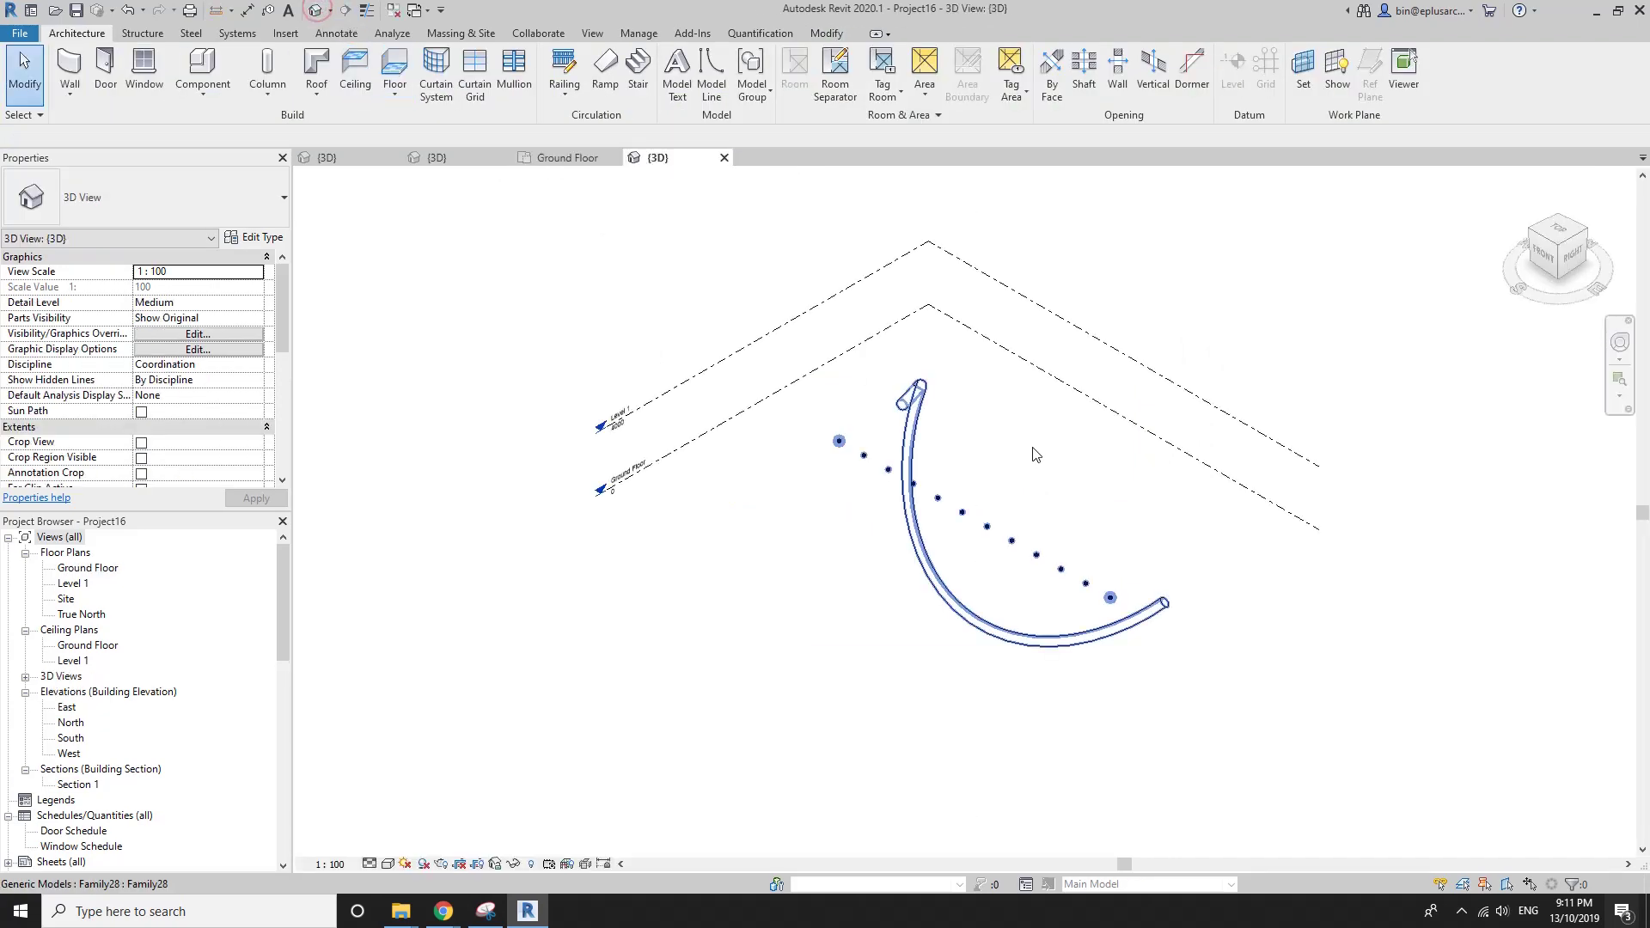
mouse_move(1043, 453)
middle_mouse_down("shift")
mouse_move(893, 317)
mouse_move(1022, 478)
middle_mouse_up("shift")
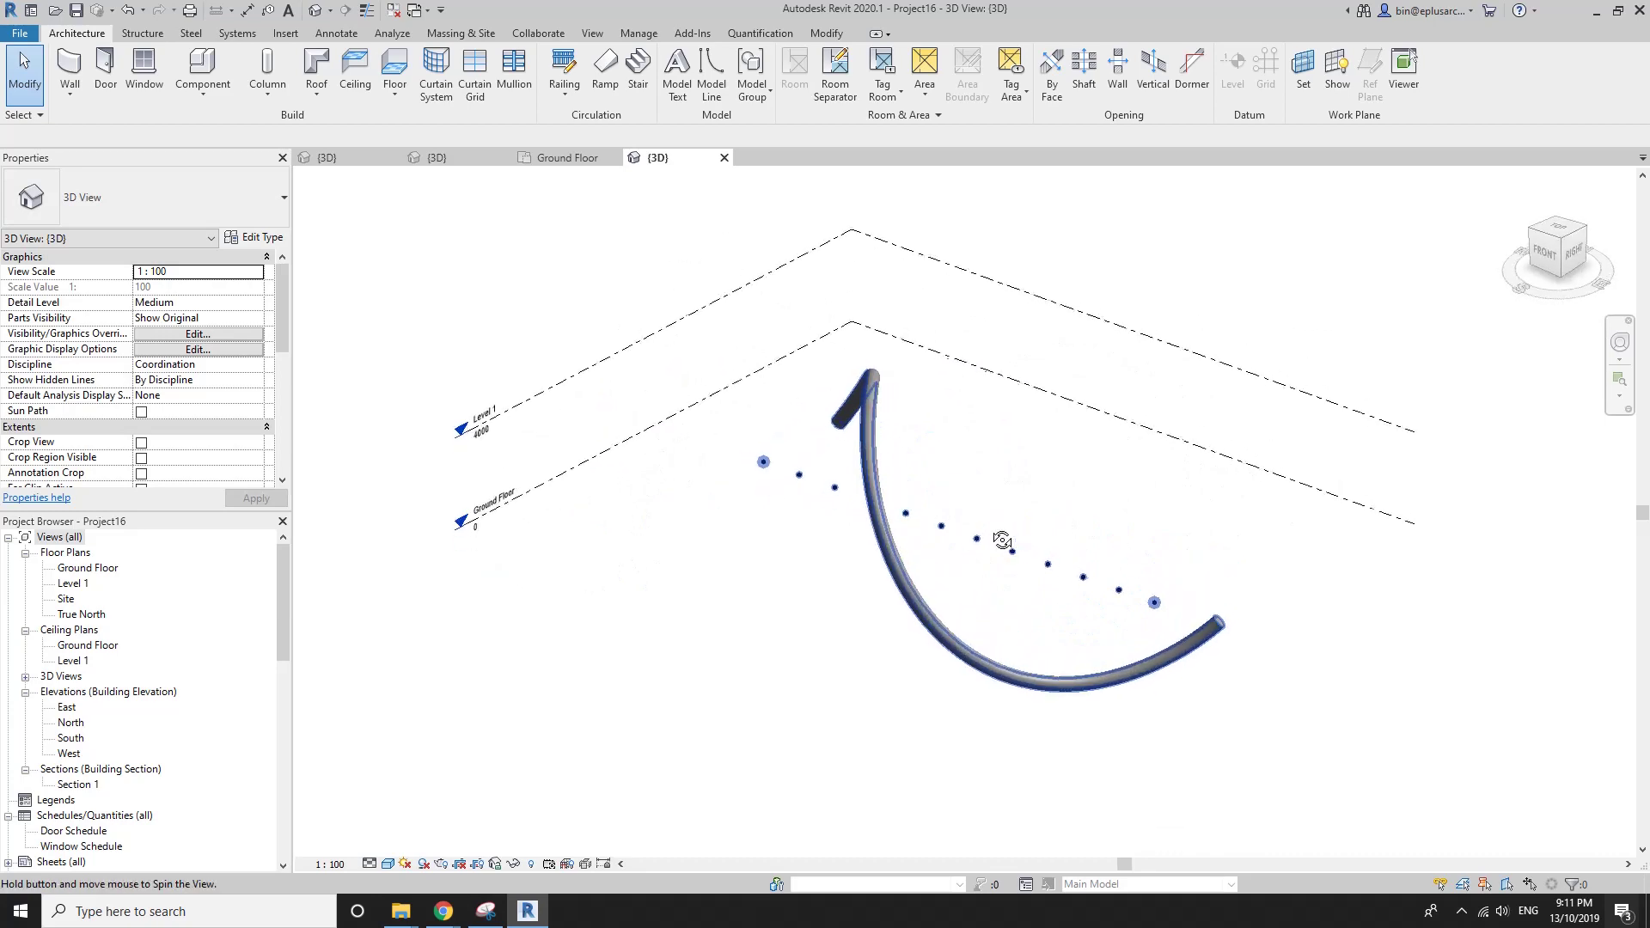
middle_click_drag(991, 532, 907, 456, "shift")
left_click(906, 457)
double_click(907, 457)
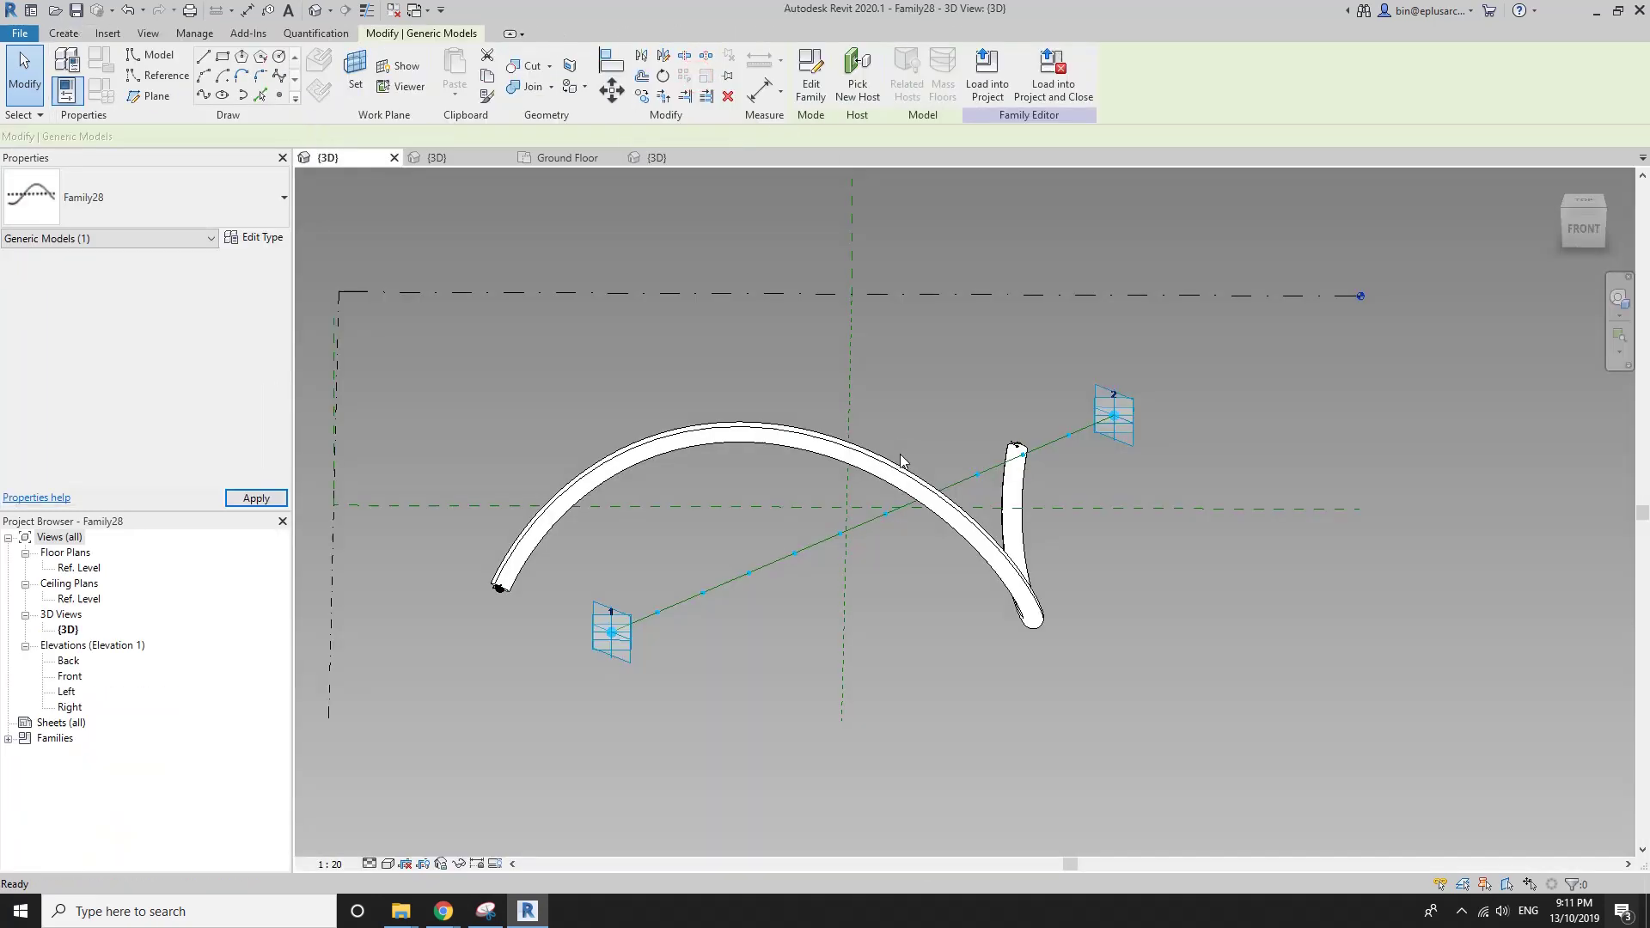
left_click(901, 462)
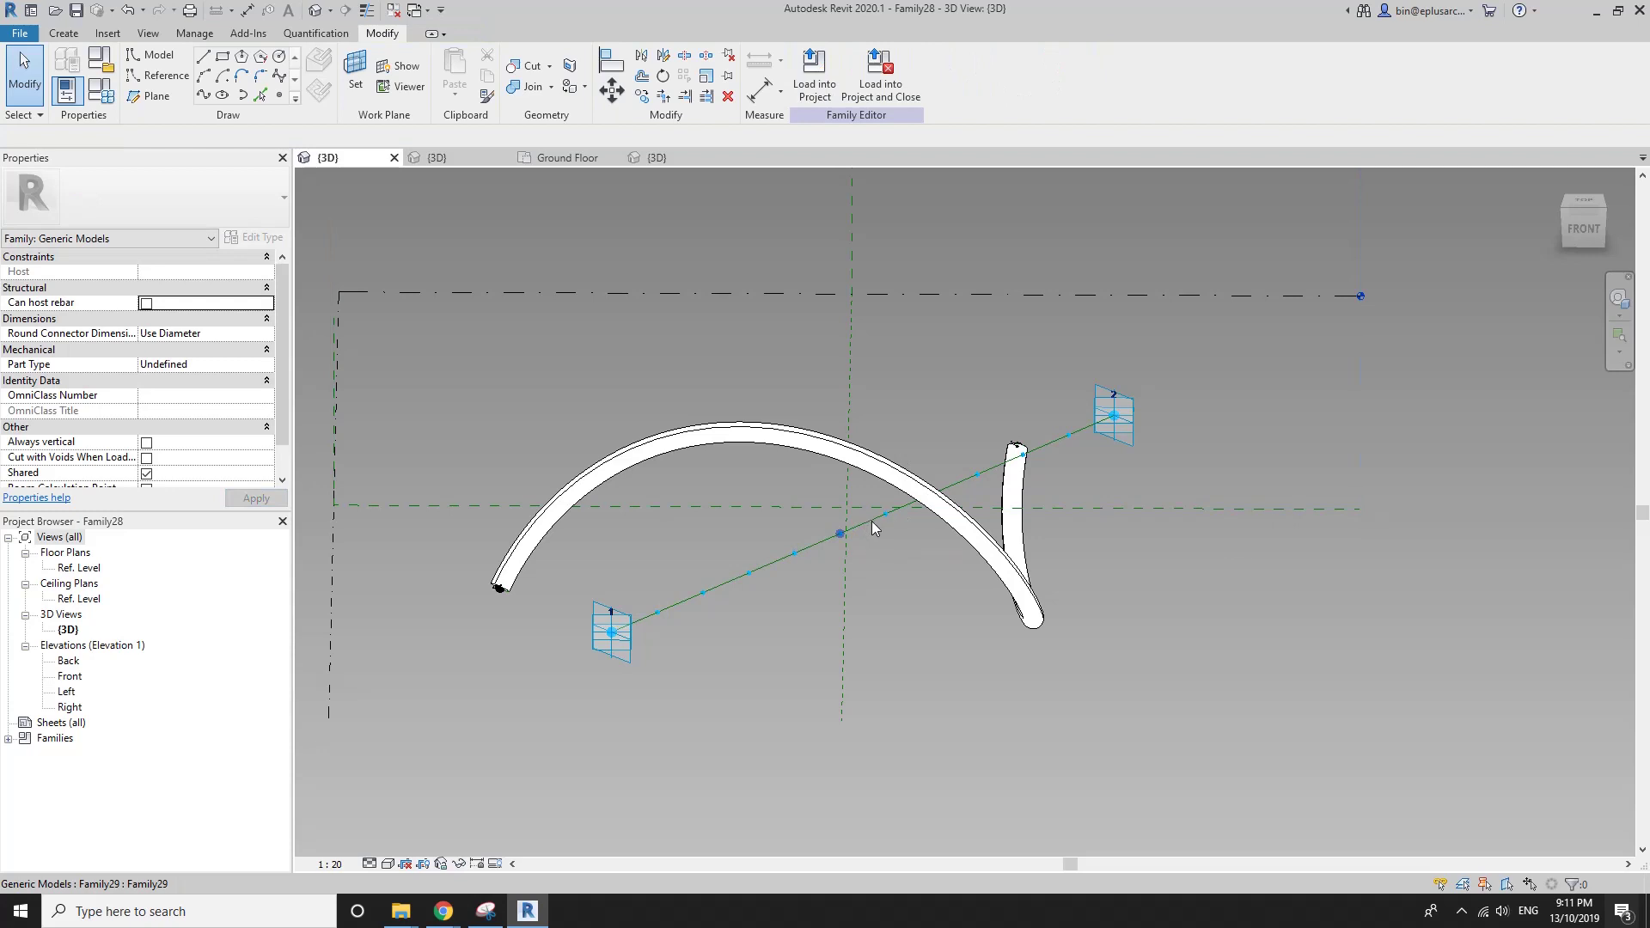
scroll(871, 521, "up", 2)
Turn off Nodes in the divided path's representation and reload Family28, overwriting Project16's version.
left_click(868, 518)
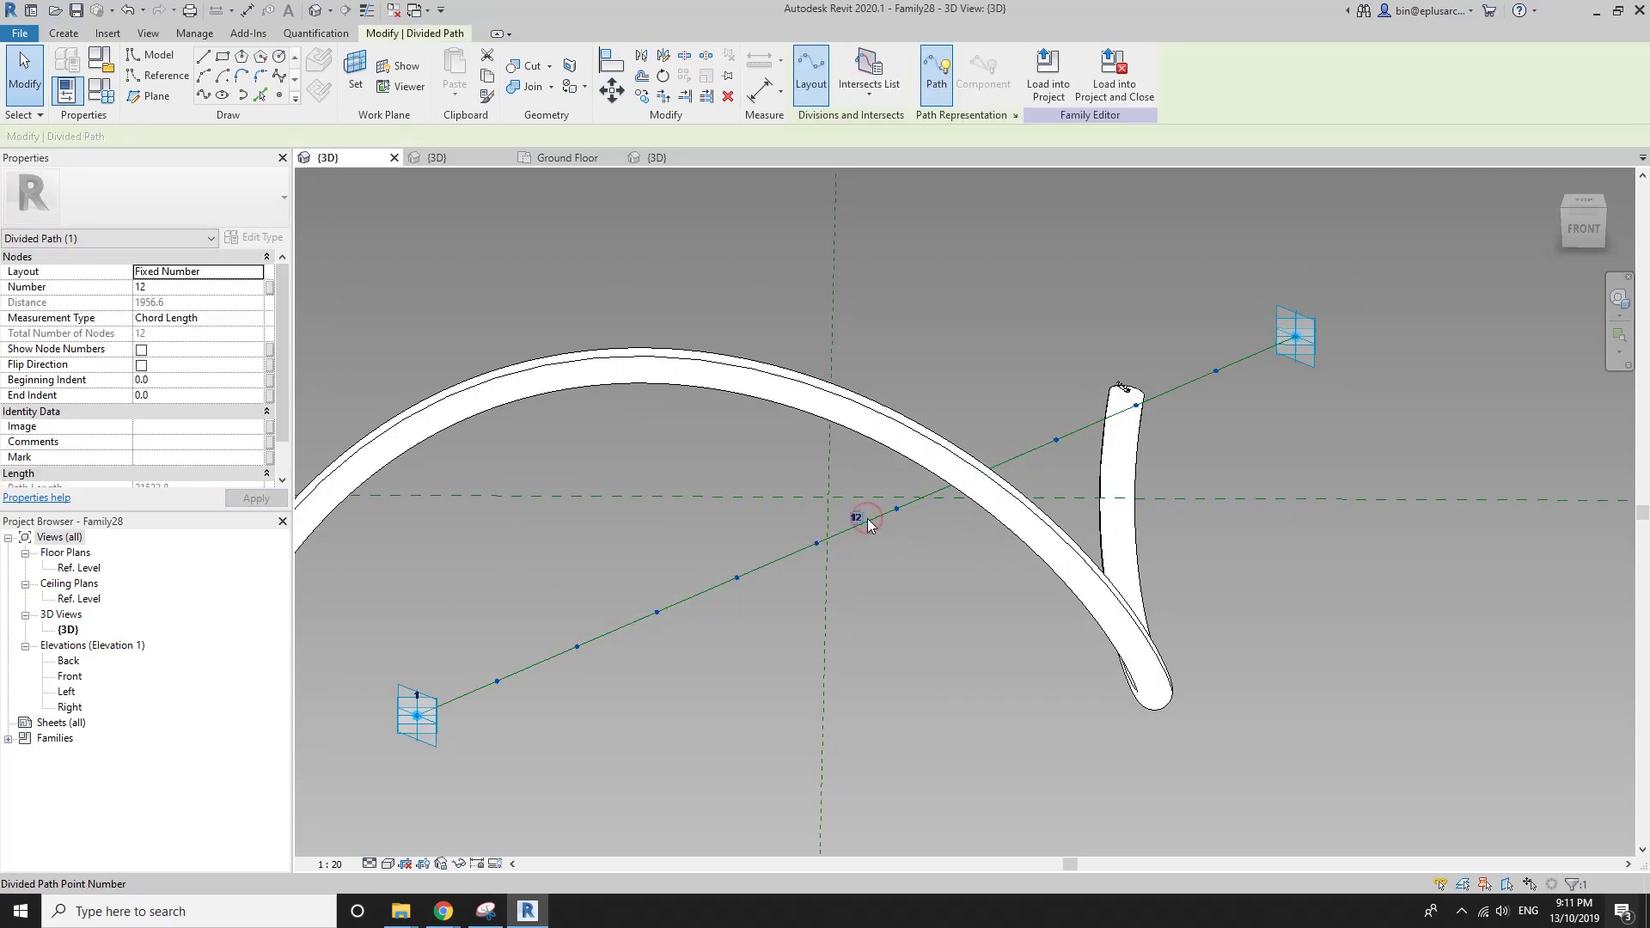
left_click(1015, 116)
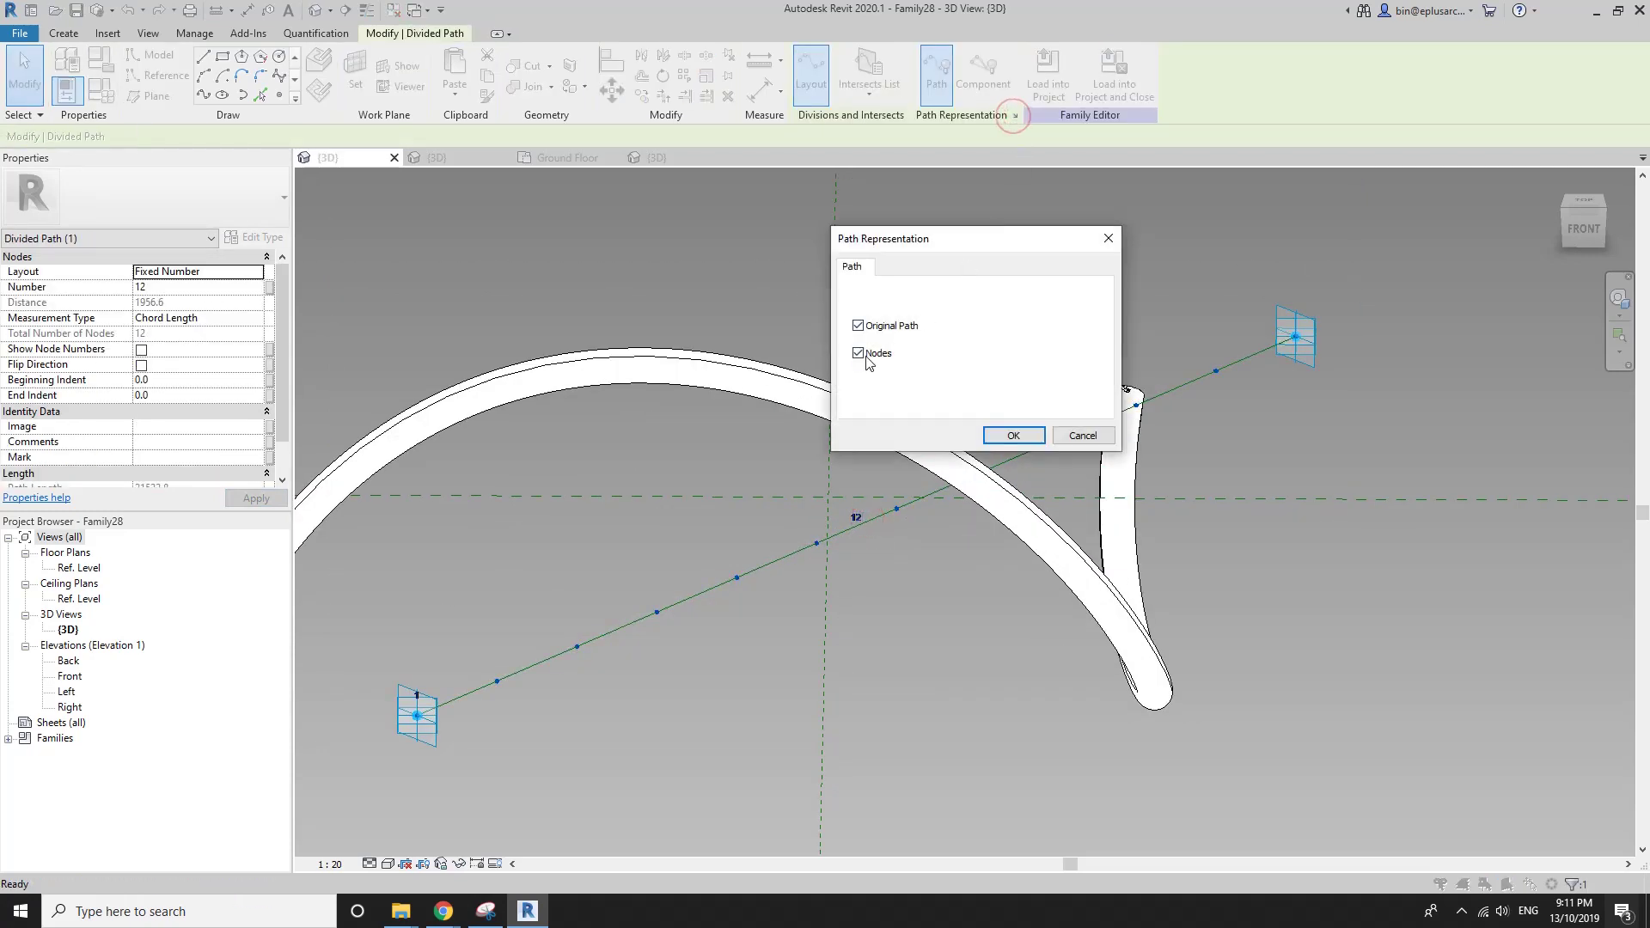
left_click(1012, 435)
left_click(1048, 82)
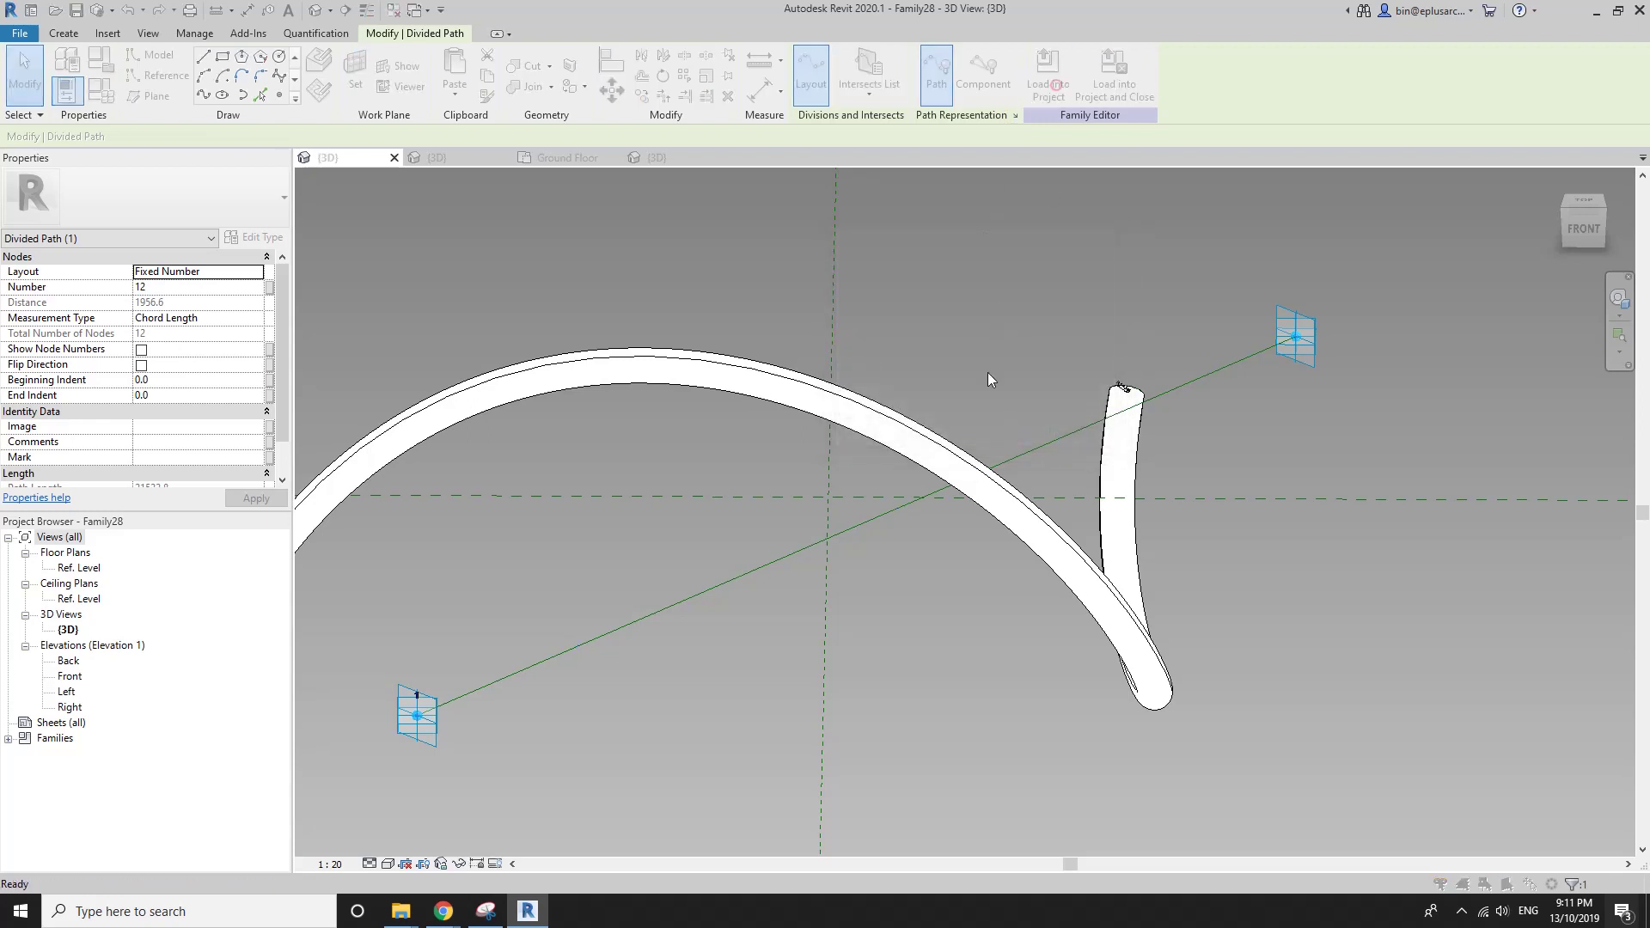
left_click(781, 583)
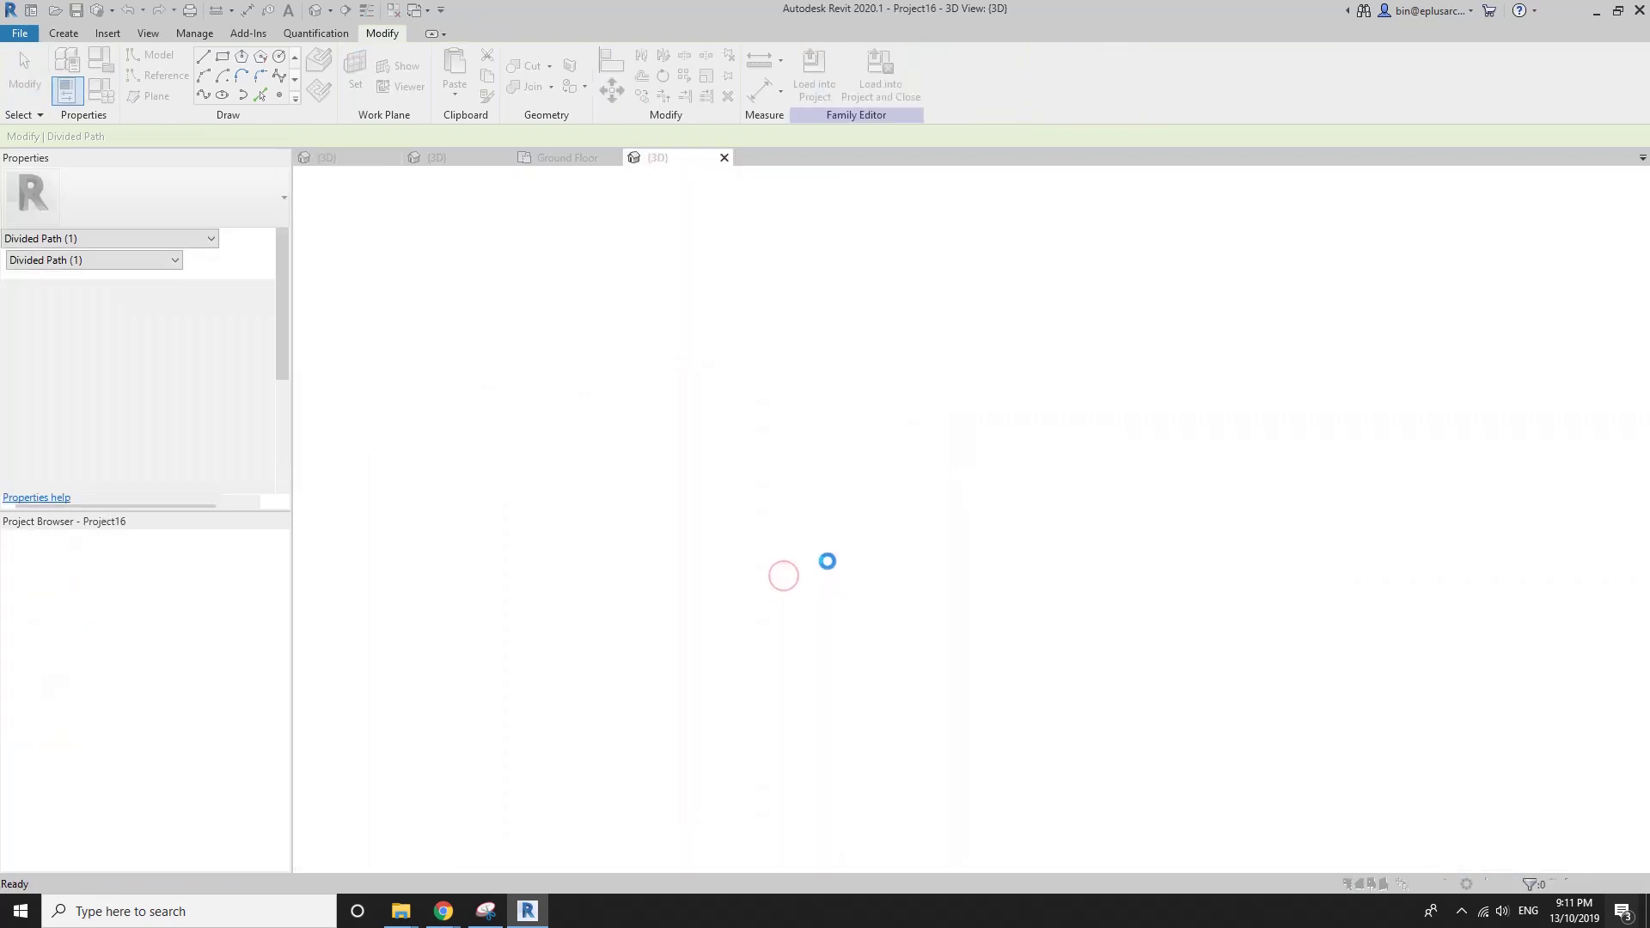
left_click(844, 404)
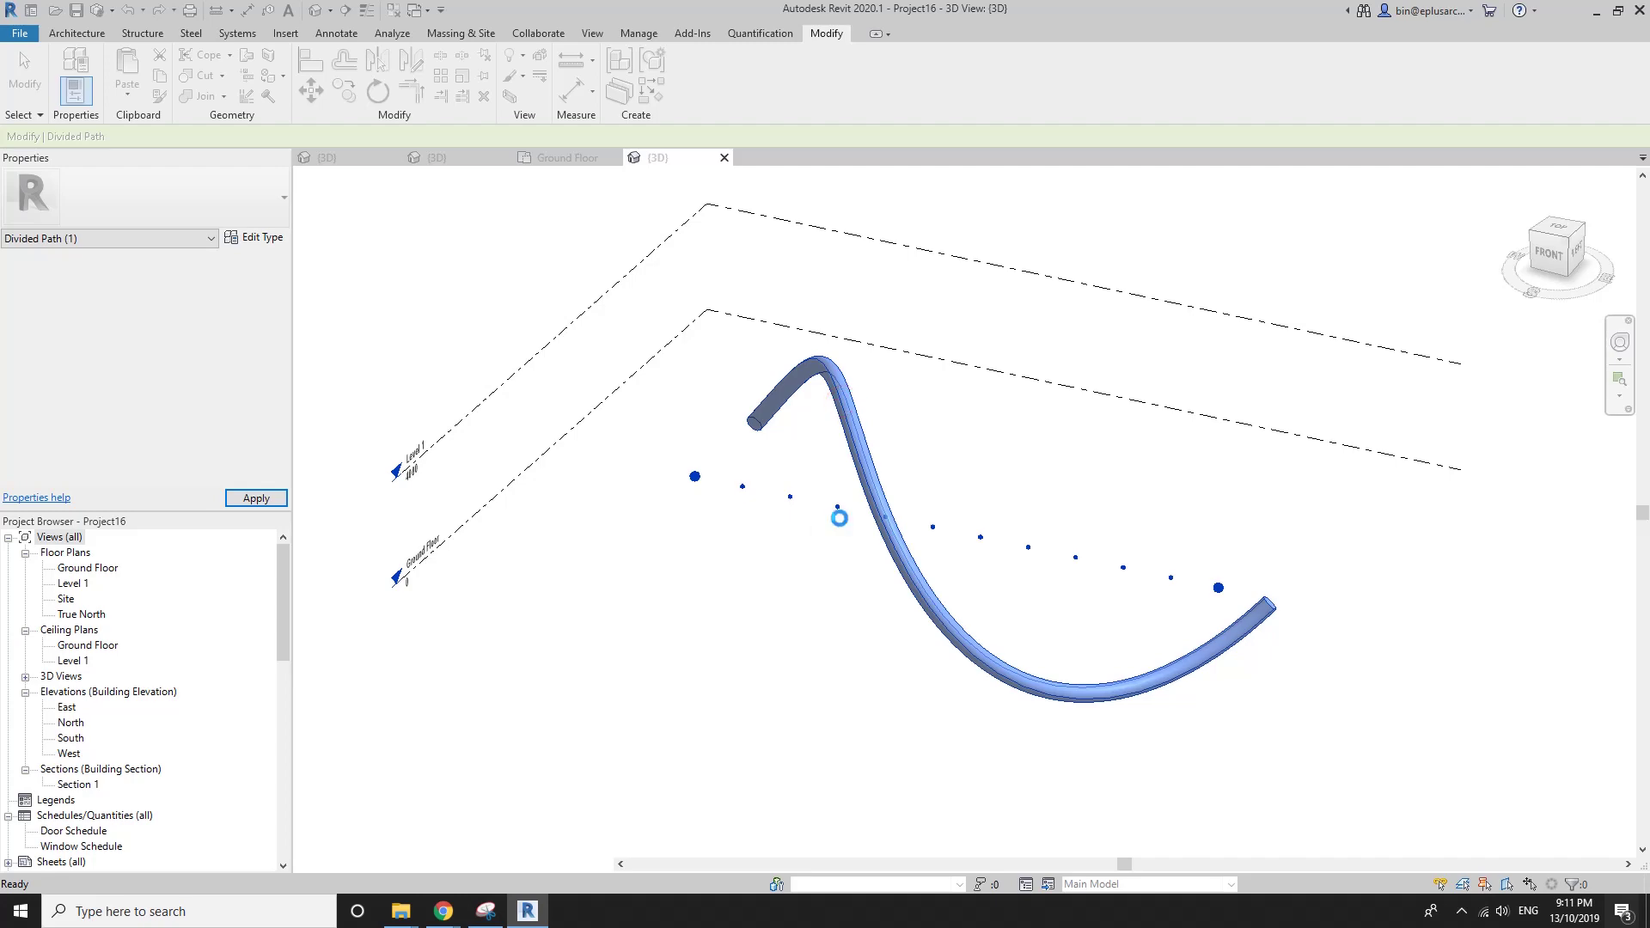
mouse_move(1160, 625)
middle_mouse_down("shift")
mouse_move(1352, 600)
mouse_move(1087, 632)
mouse_move(975, 594)
mouse_move(1150, 603)
mouse_move(1241, 511)
middle_mouse_up("shift")
Drag the rail's second adaptive point to a new position on the left.
left_click(974, 594)
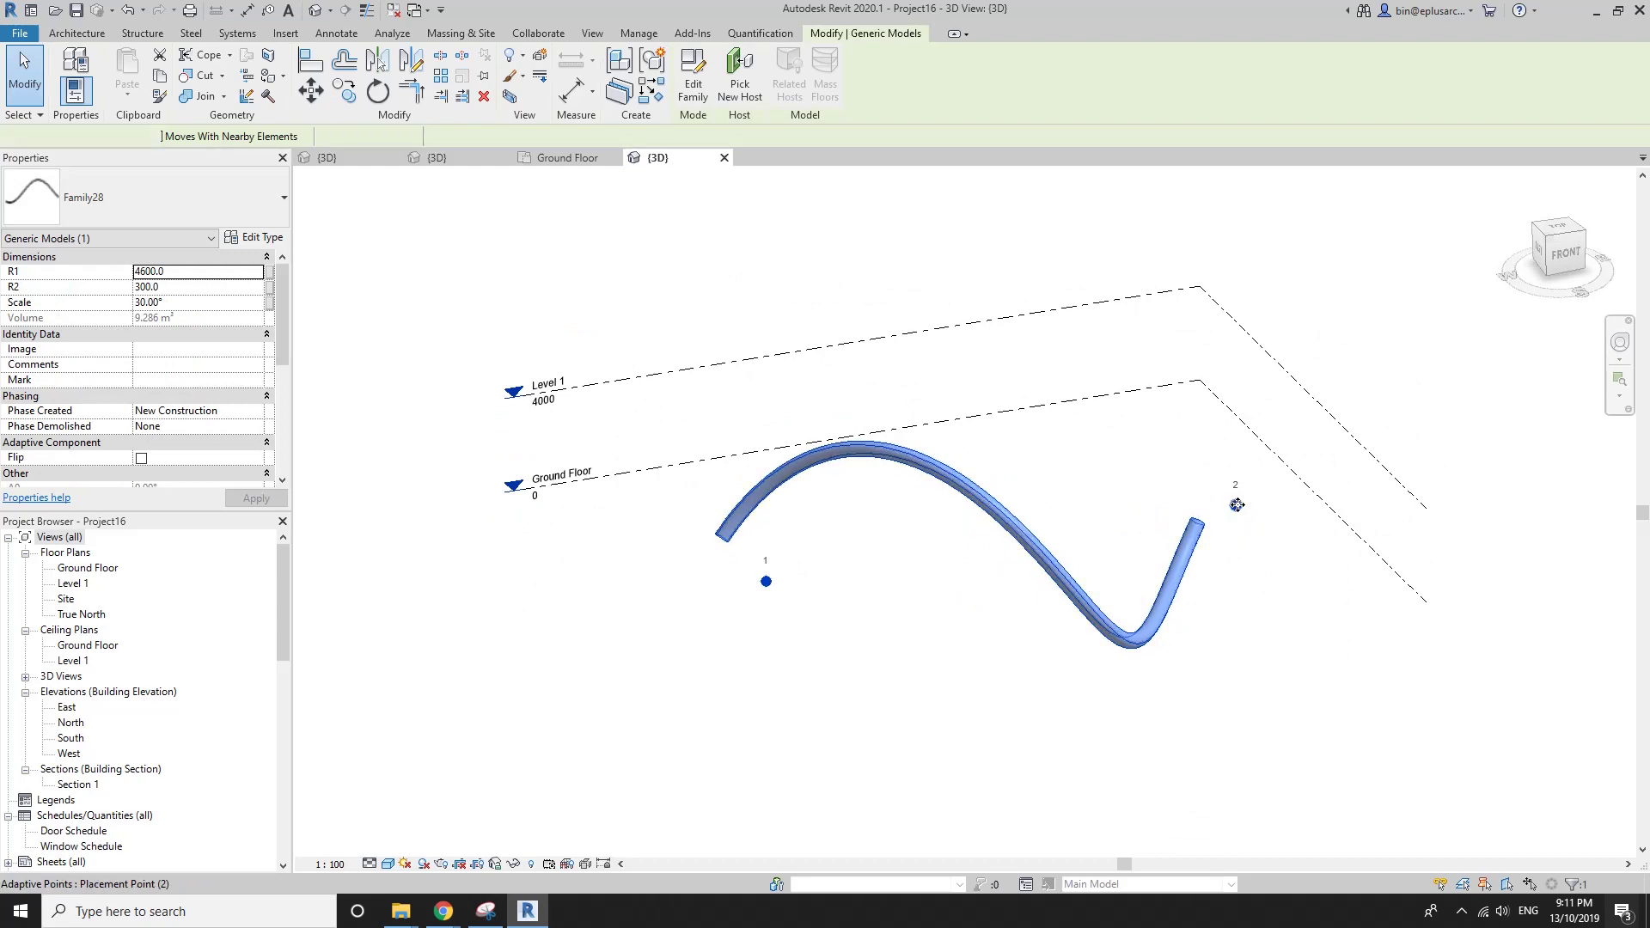
left_click(1238, 503)
left_click_drag(1237, 504, 1152, 526)
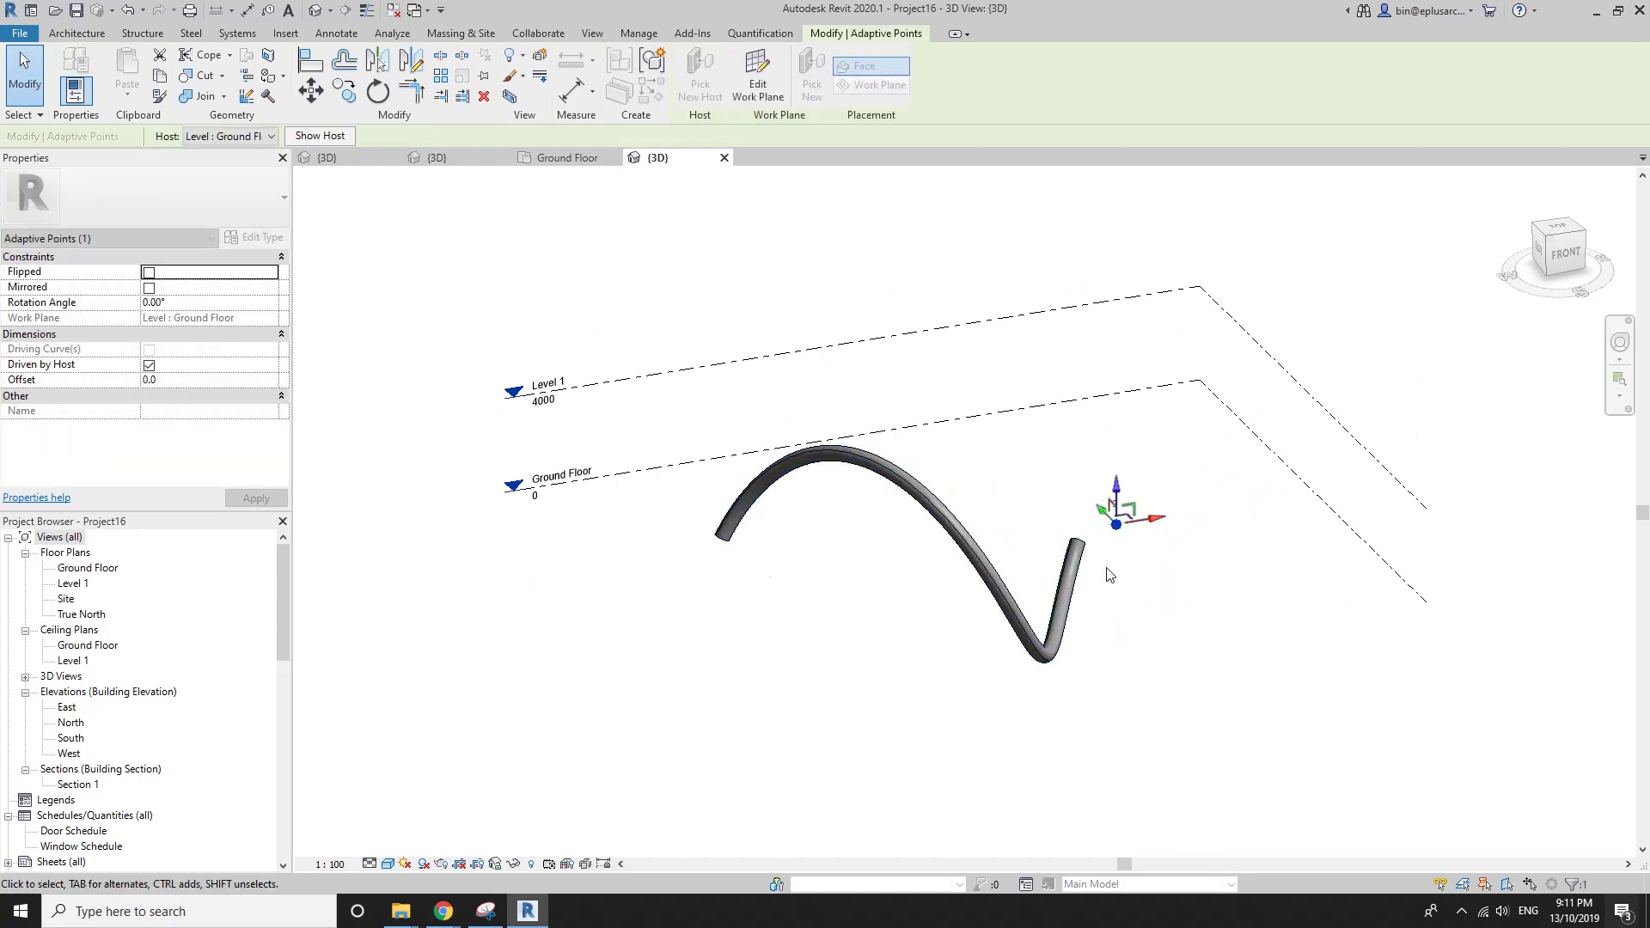
middle_click_drag(1118, 516, 370, 415, "shift")
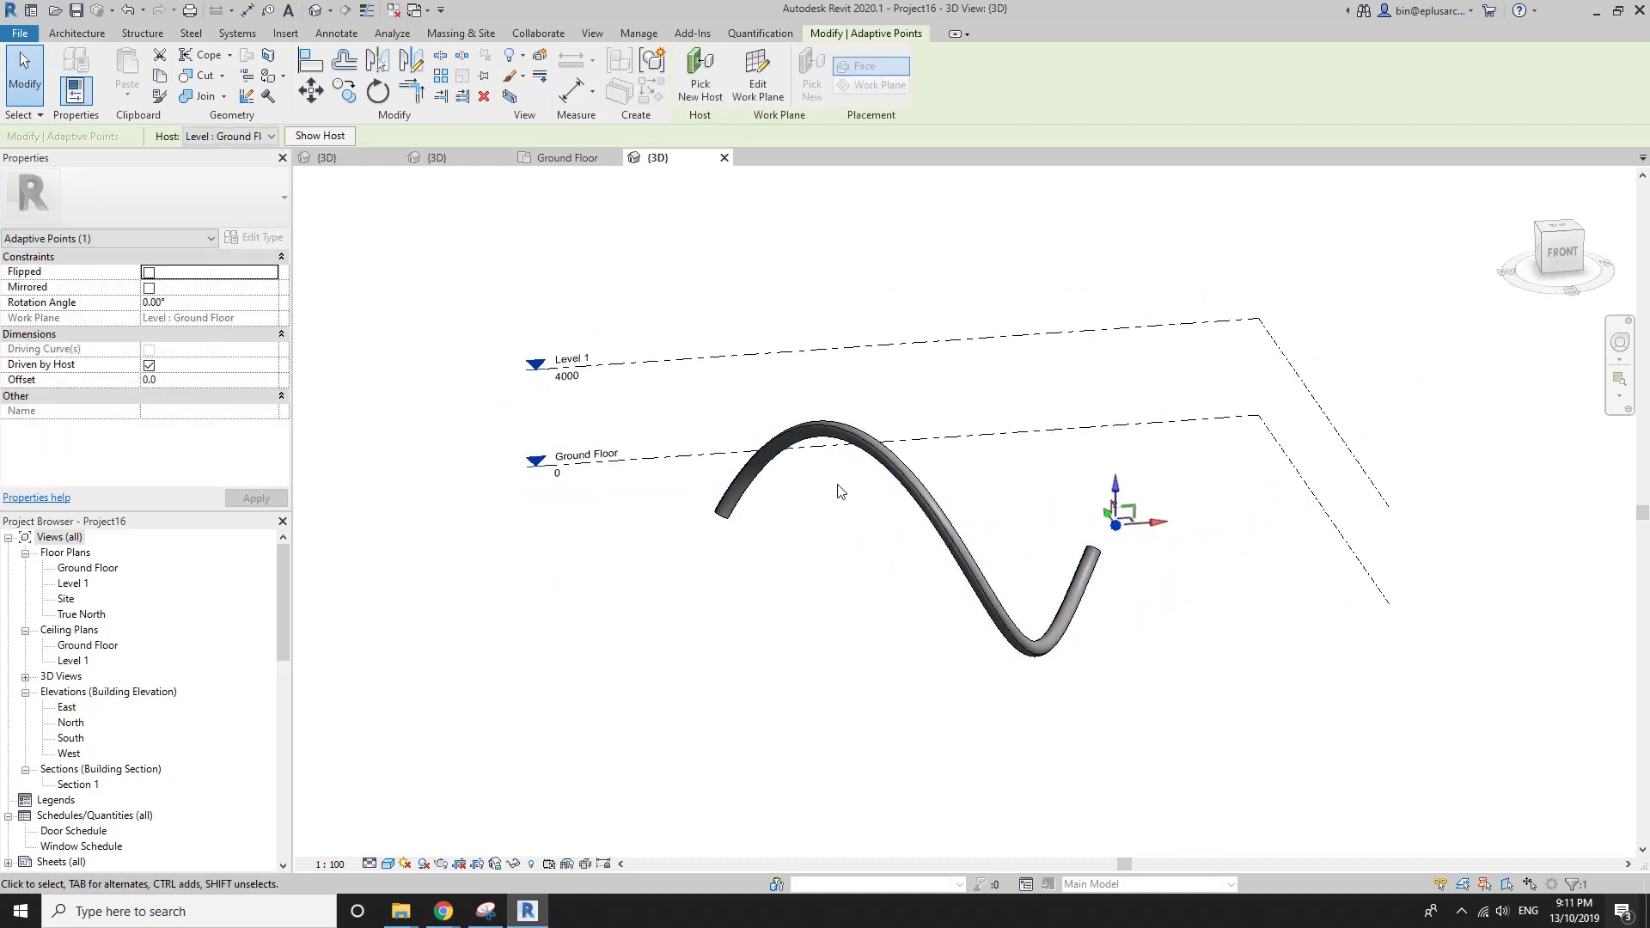
Set the rail's R1 to 9000 and R2 to 600 in Properties.
left_click(894, 468)
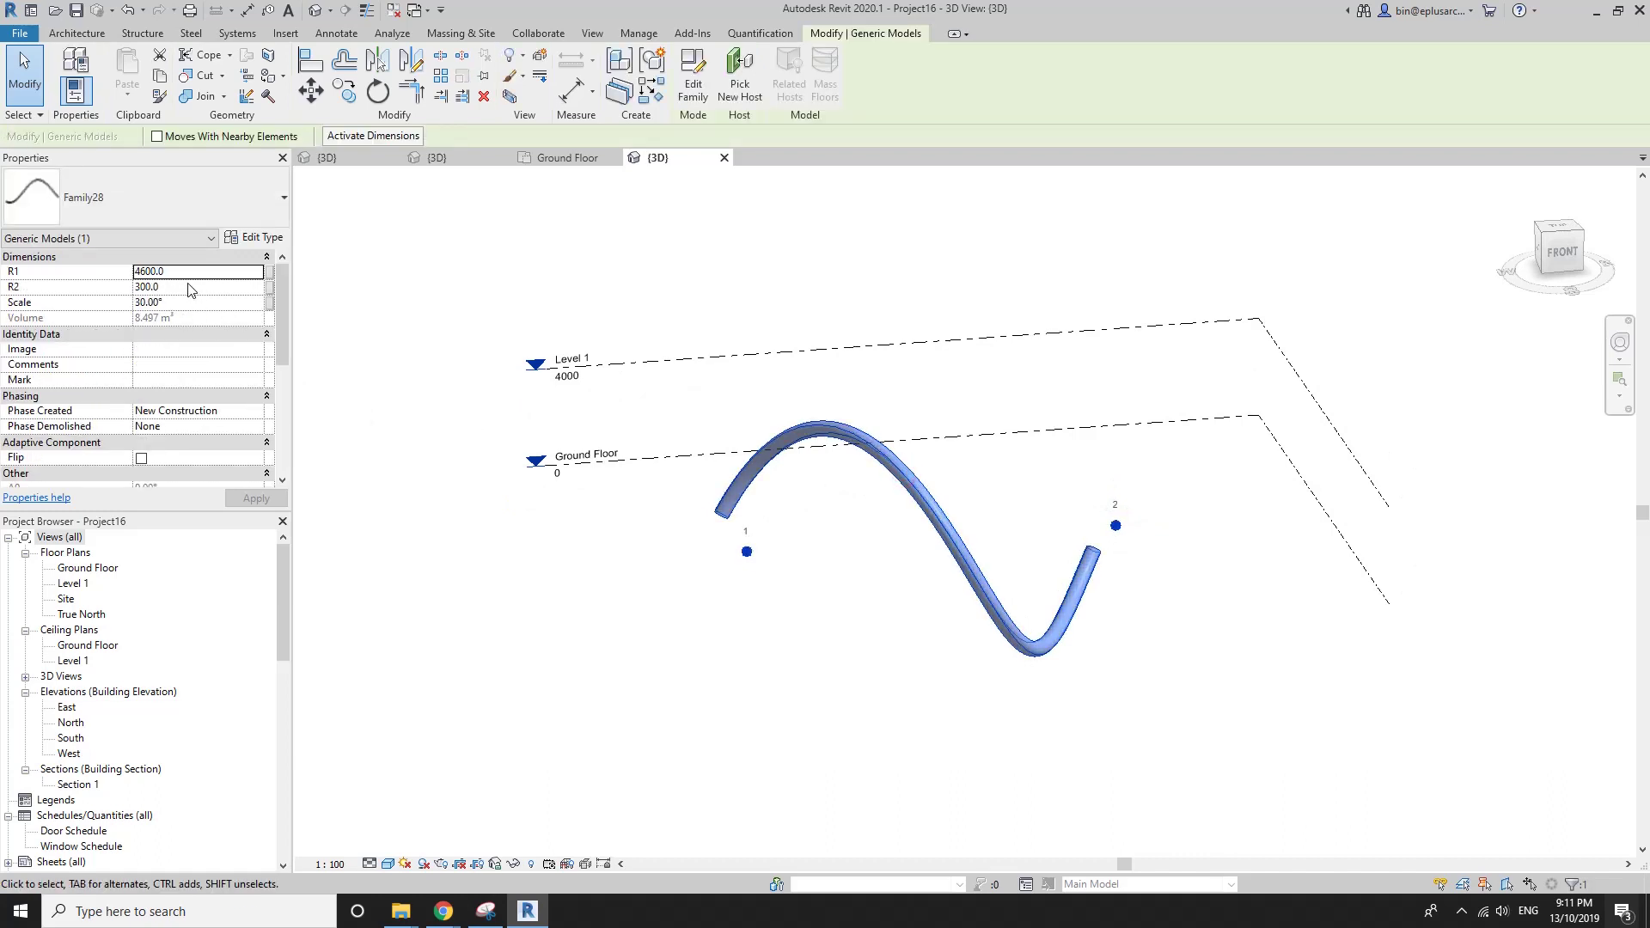
left_click(190, 277)
type("900")
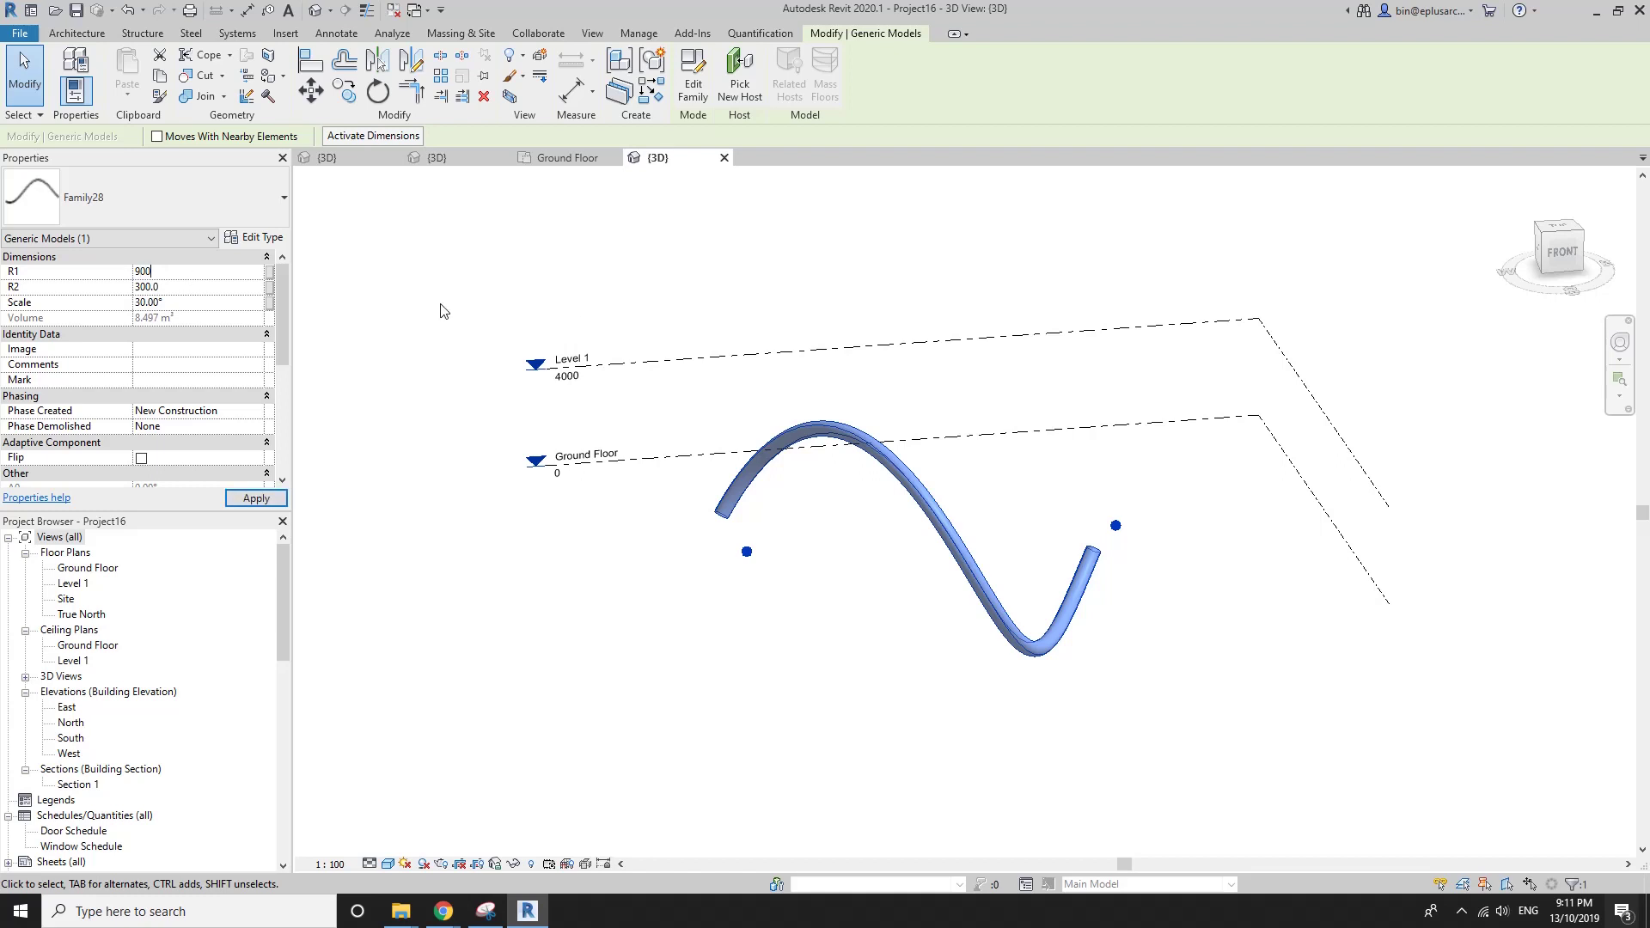
left_click(207, 272)
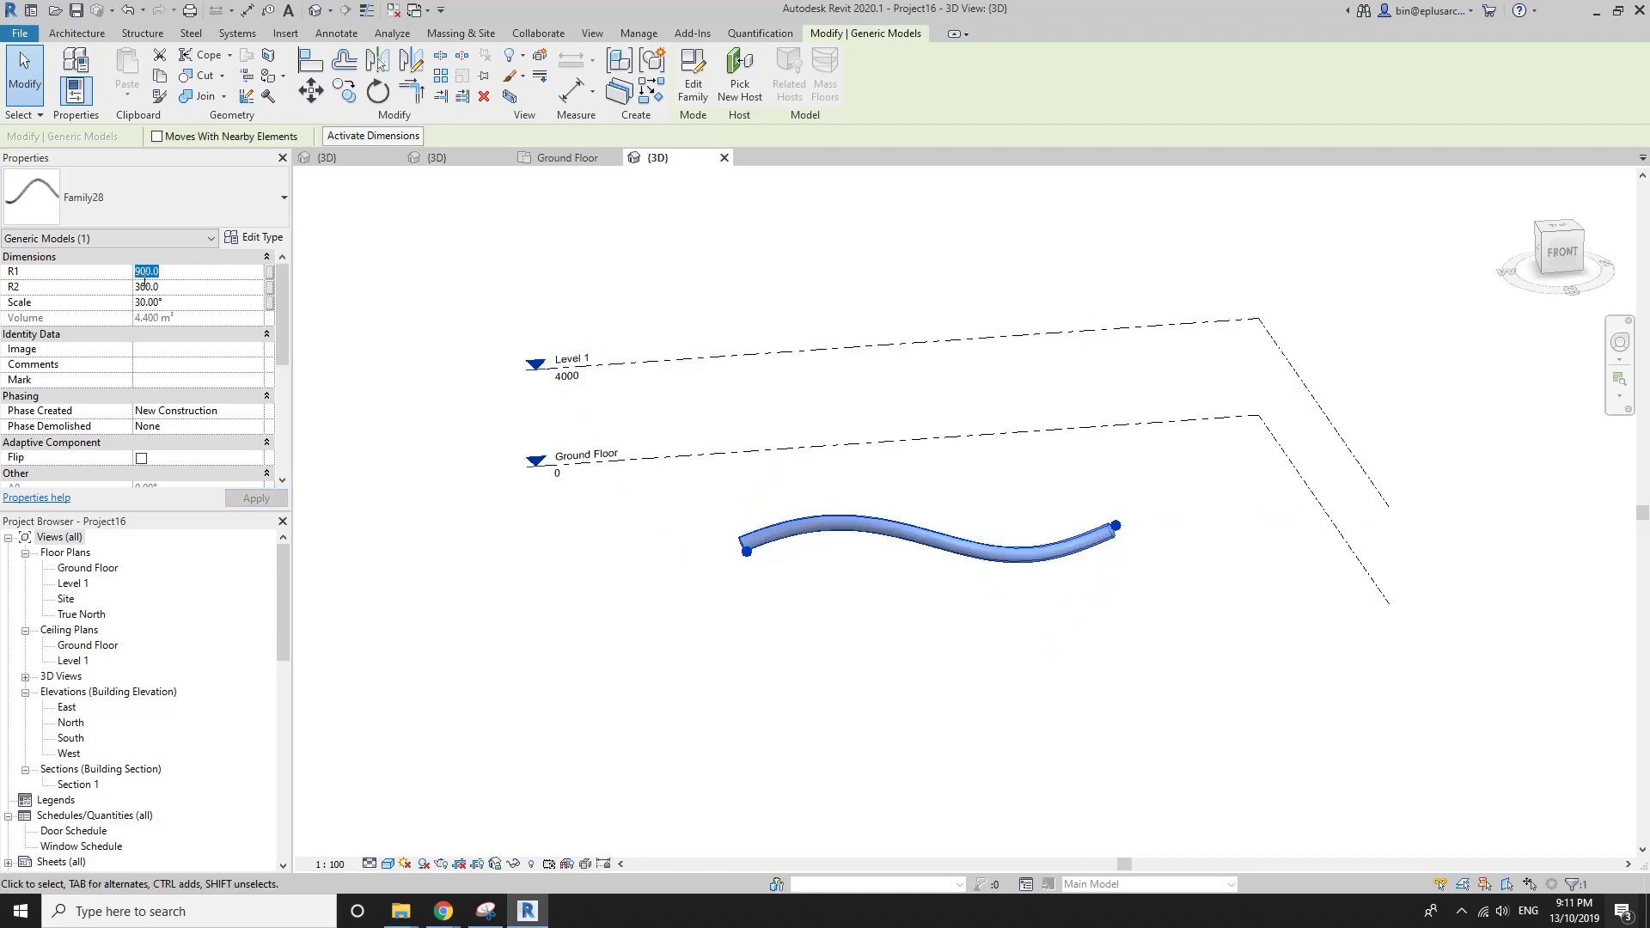
type("9000")
type("600")
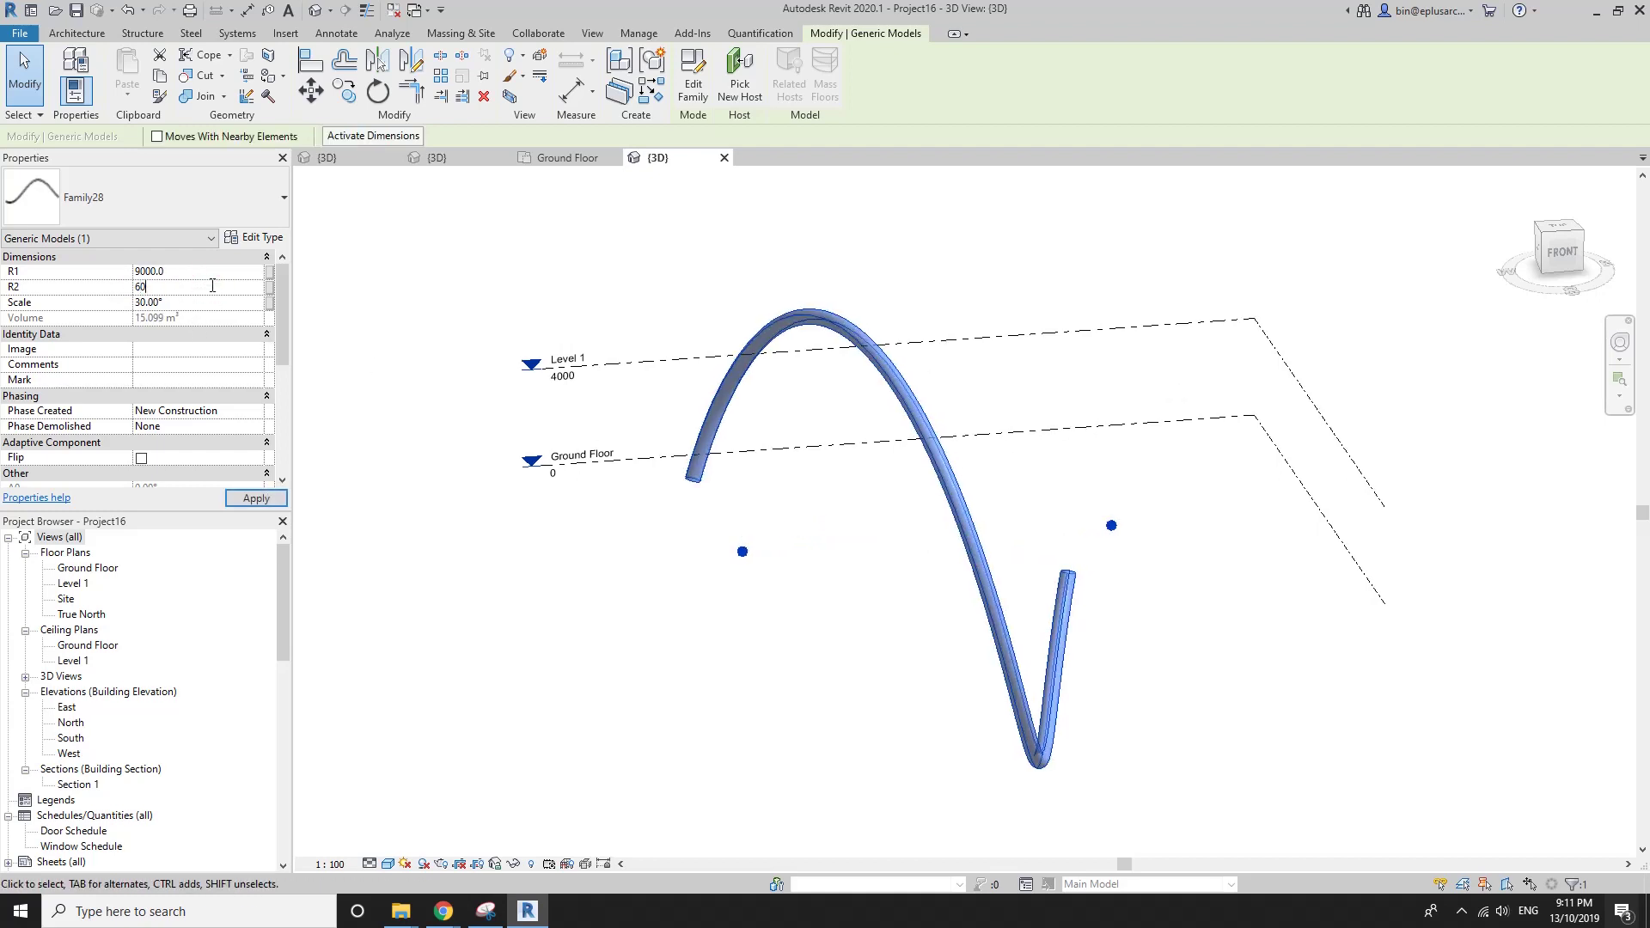
key("Return")
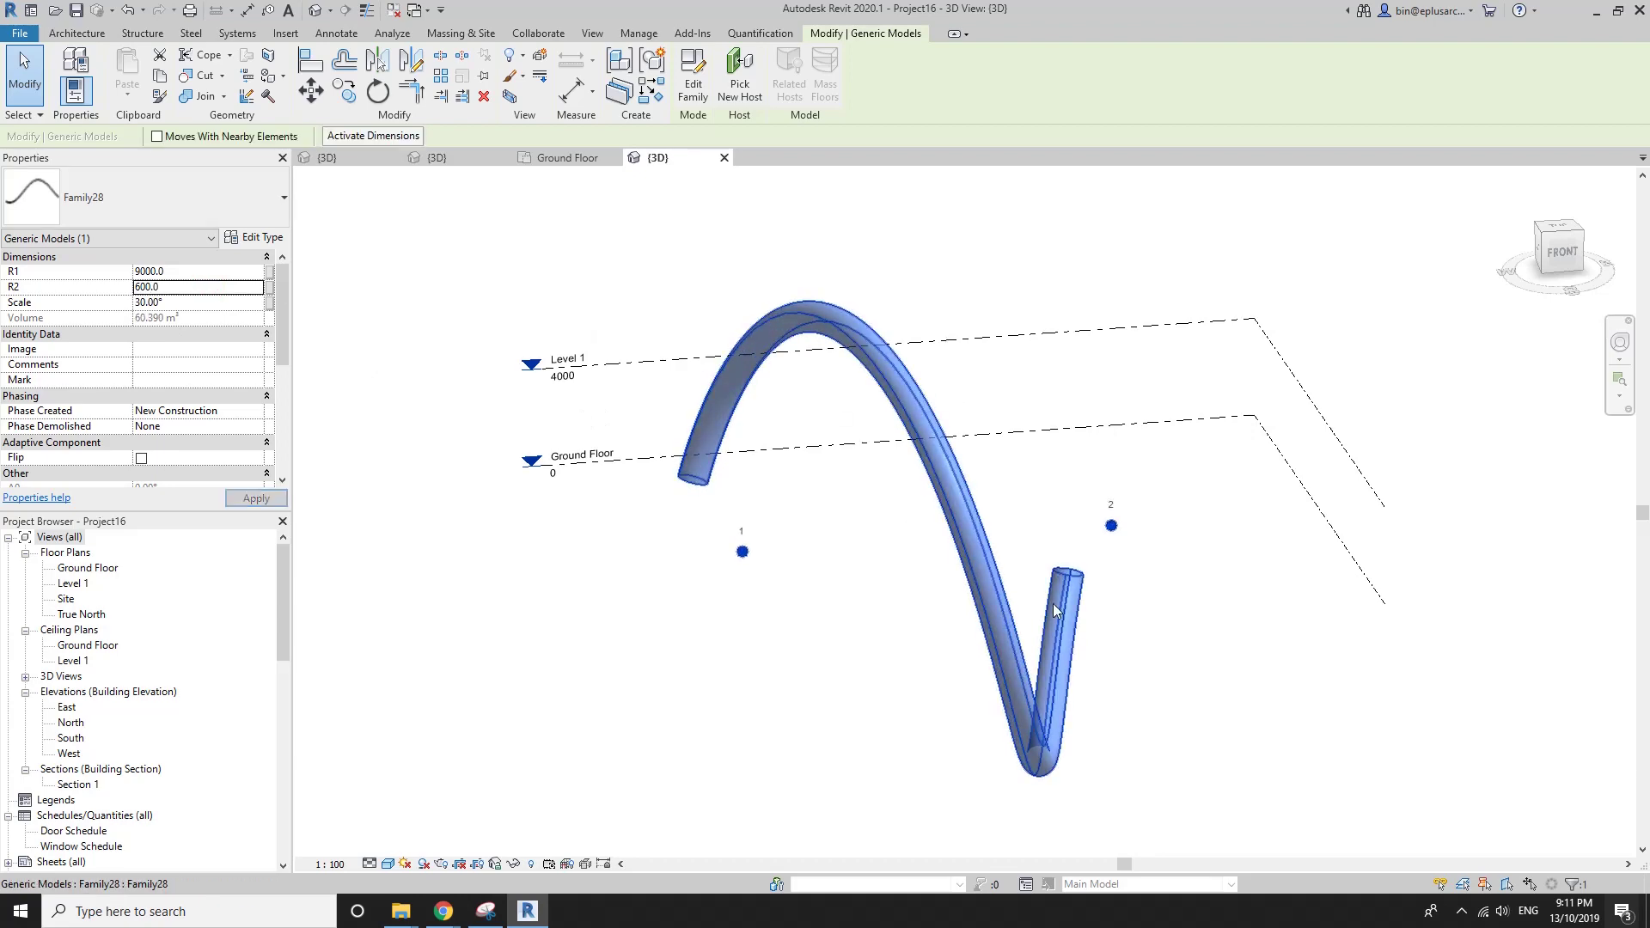
mouse_move(1042, 607)
middle_mouse_down("shift")
mouse_move(920, 620)
mouse_move(928, 589)
middle_mouse_up("shift")
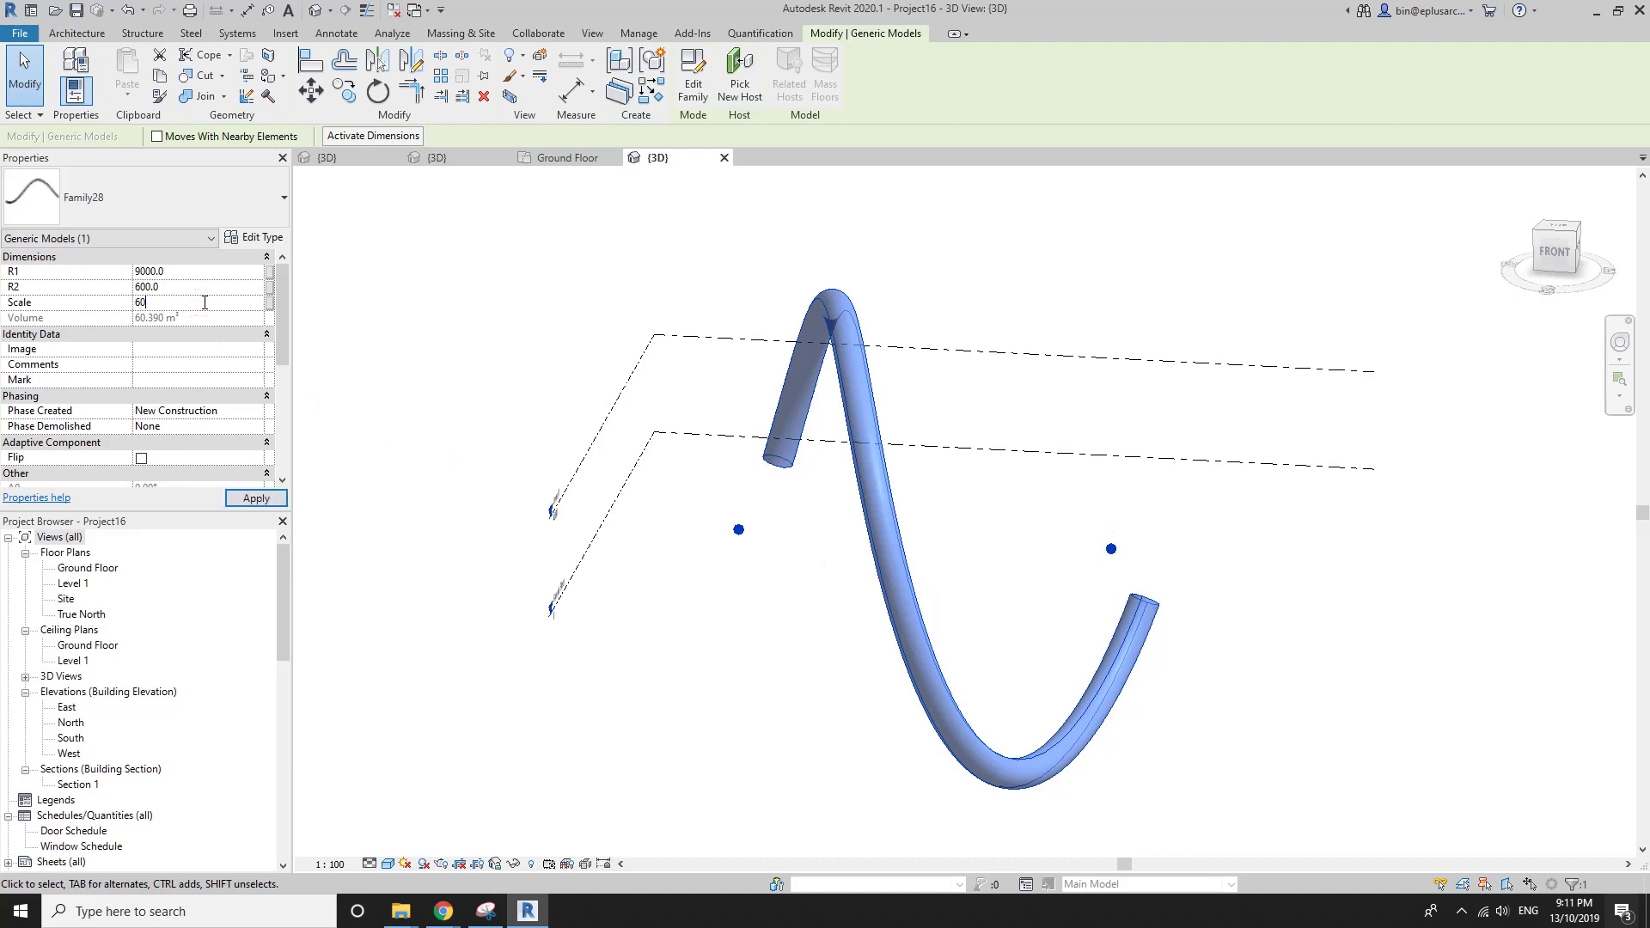
Set Scale to 60° then 90°, and inspect the resulting coiled helix from several angles.
key("Return")
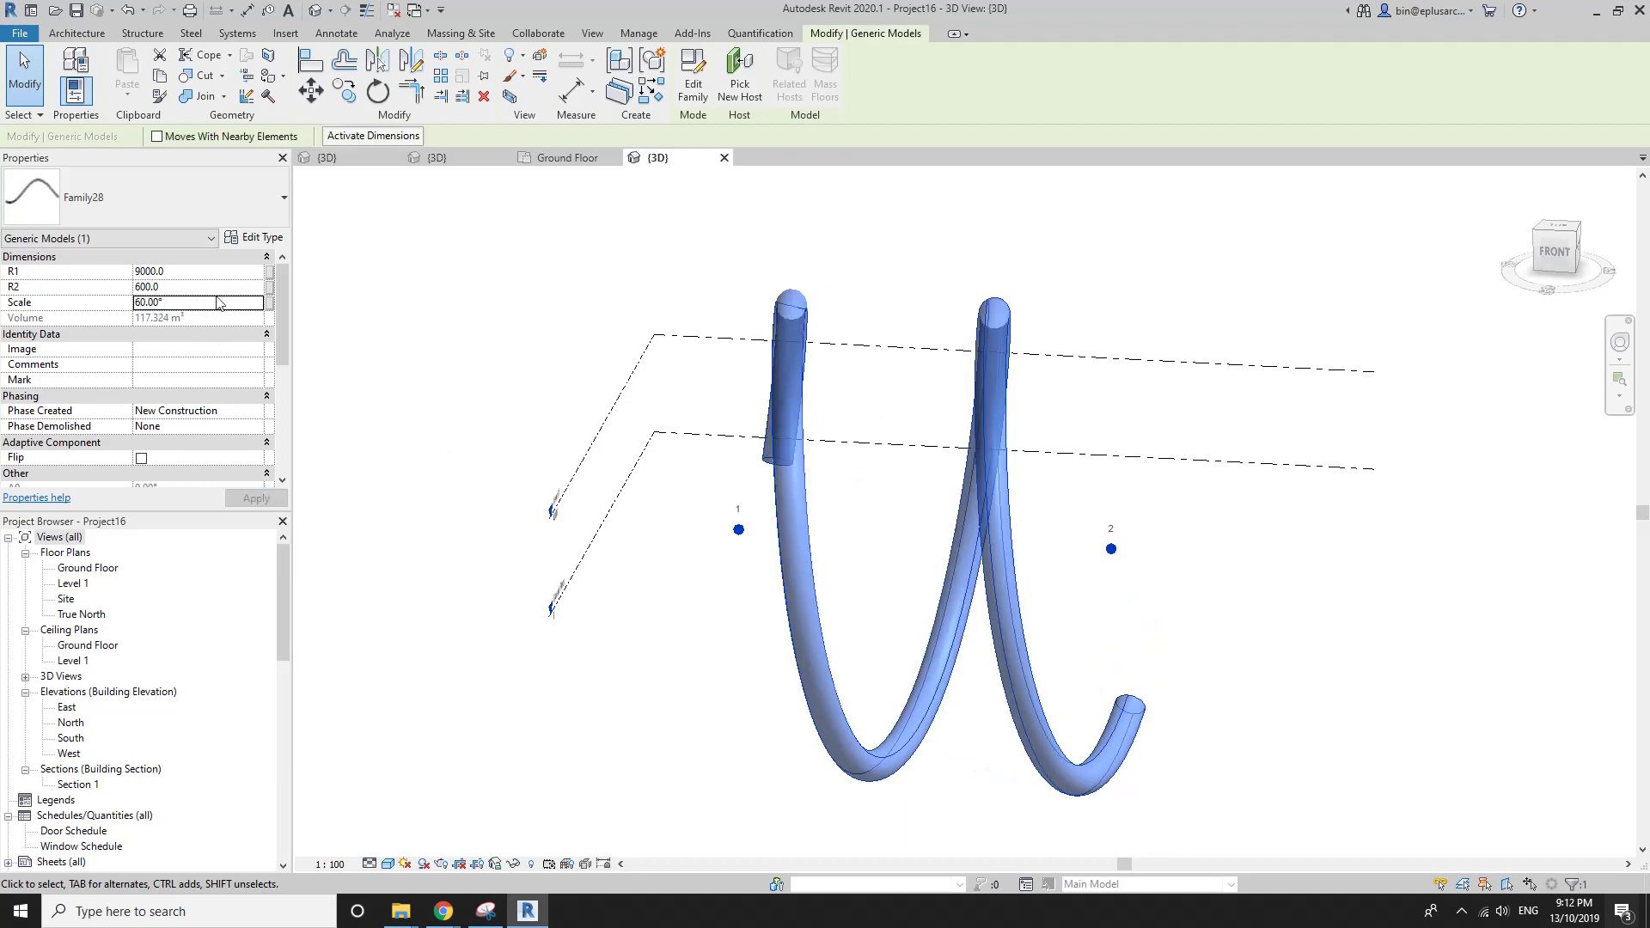
type("90")
key("Return")
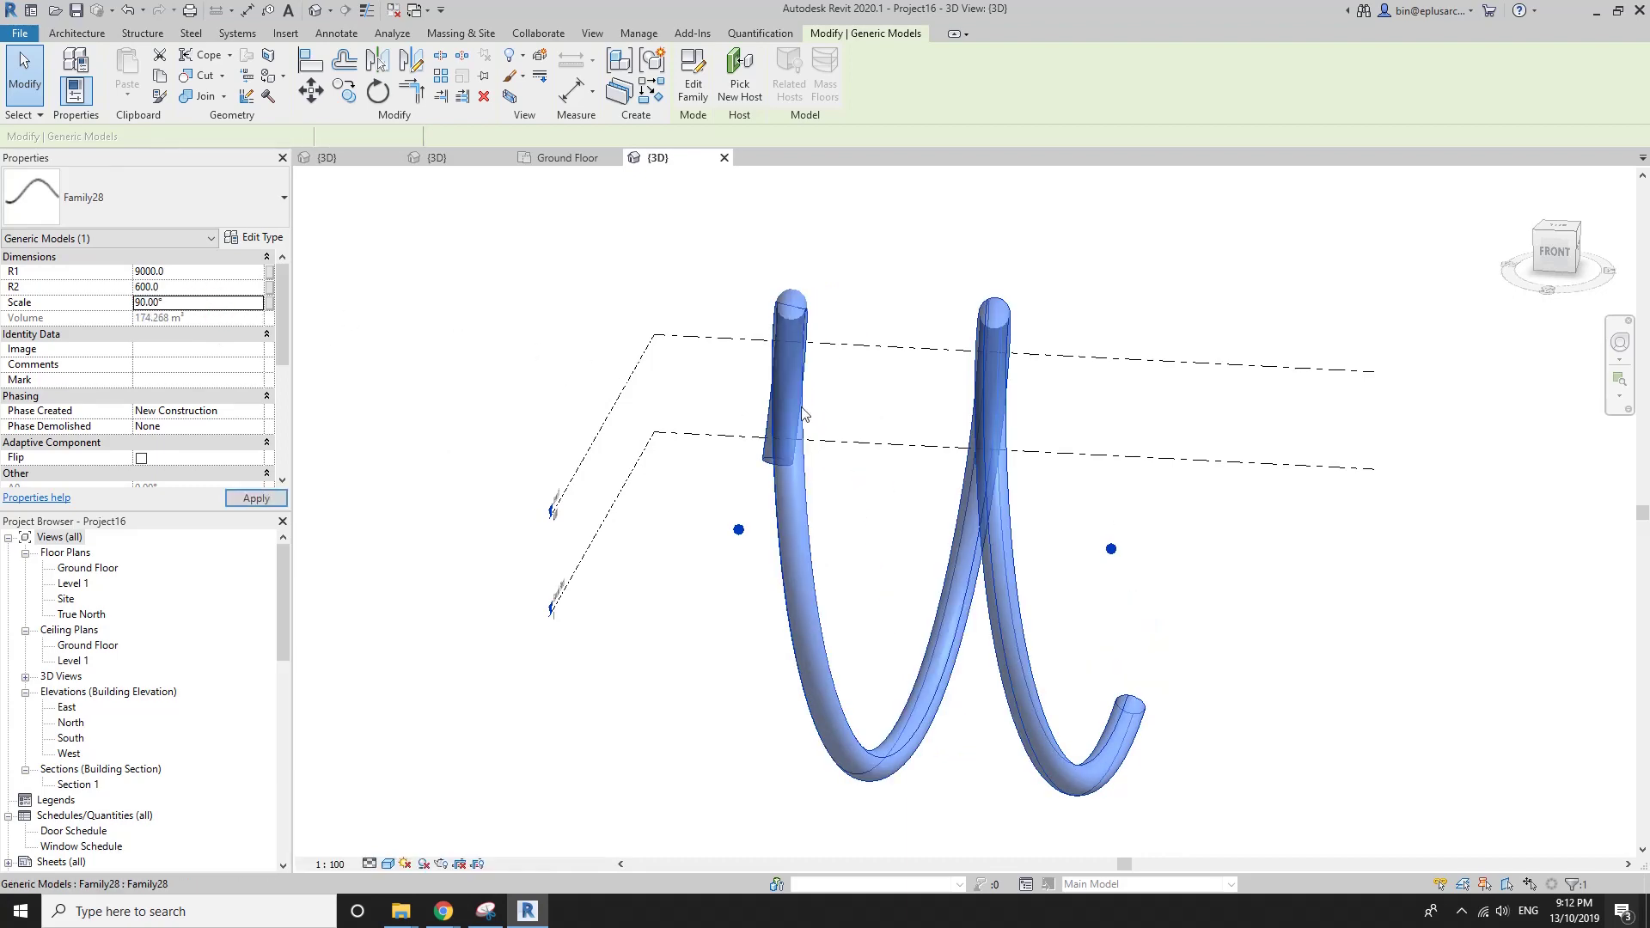
left_click(829, 435)
mouse_move(829, 435)
middle_mouse_down("shift")
mouse_move(876, 522)
mouse_move(621, 435)
middle_mouse_up("shift")
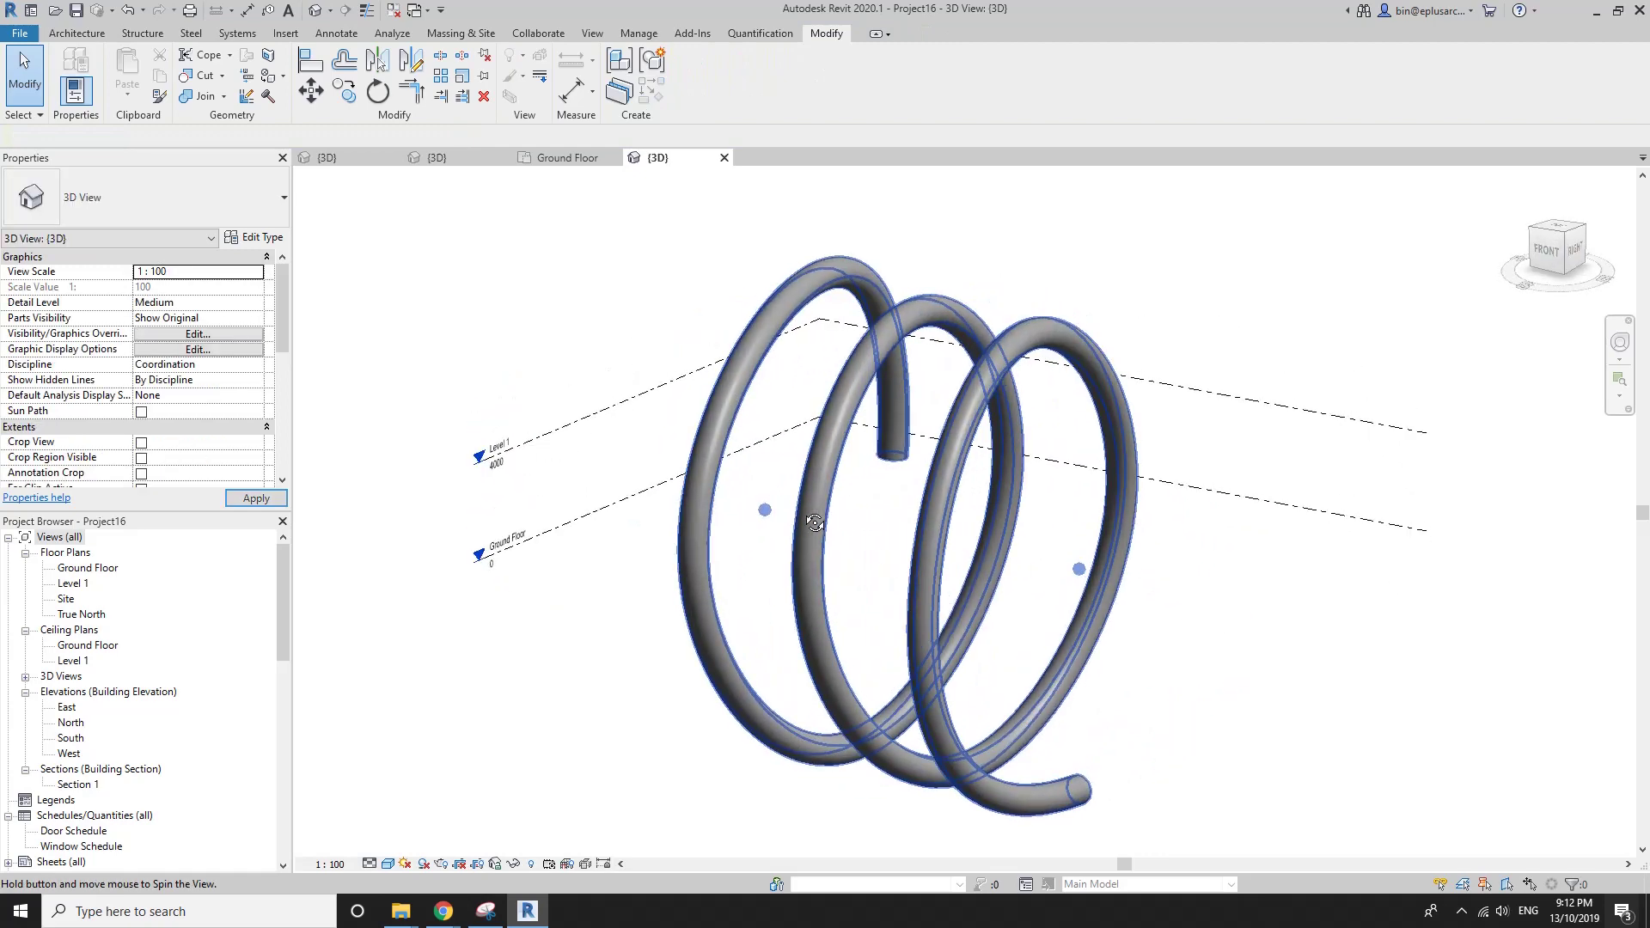
scroll(621, 435, "down", 3)
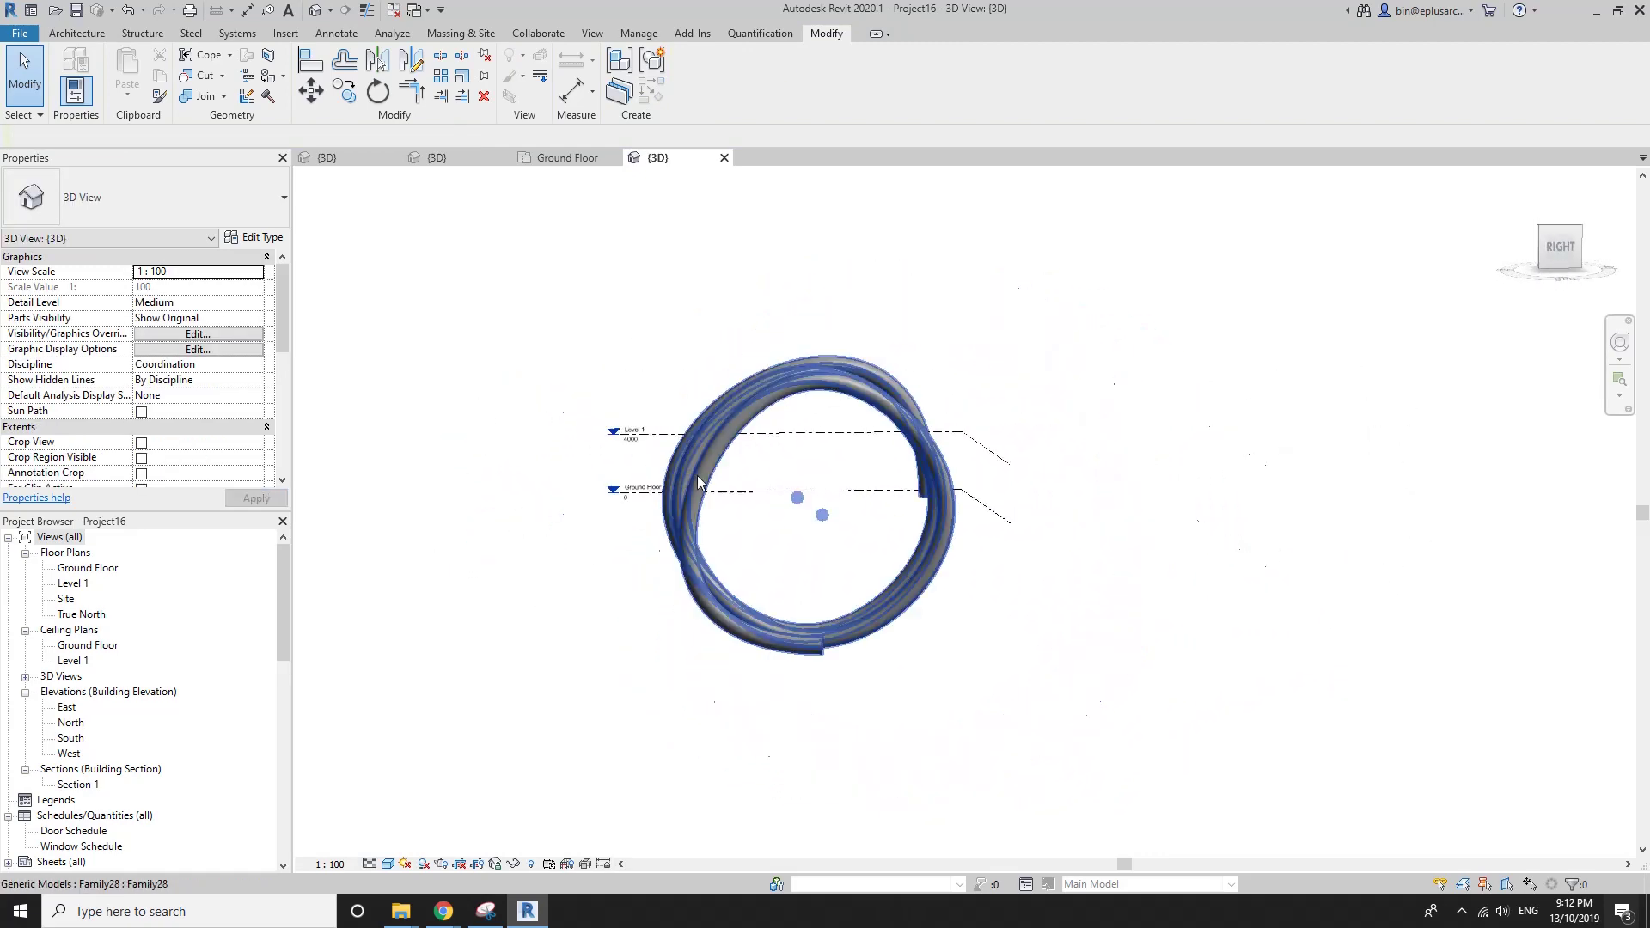
middle_click_drag(620, 435, 846, 402, "shift")
left_click(846, 402)
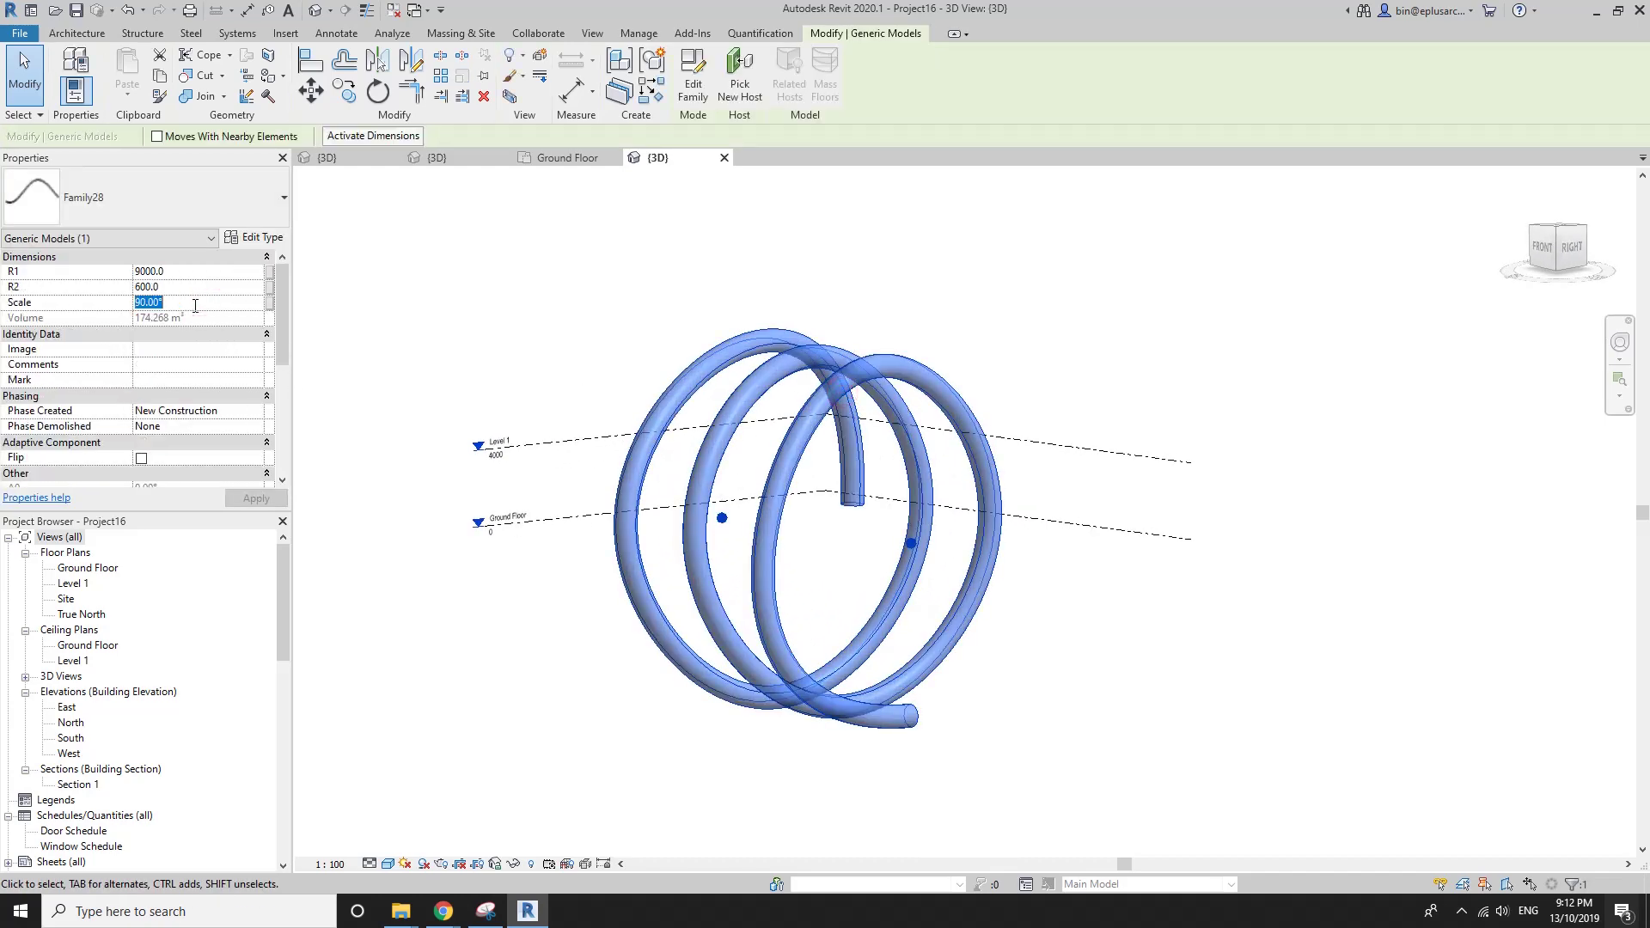
mouse_move(755, 456)
middle_mouse_down("shift")
mouse_move(863, 452)
mouse_move(884, 534)
mouse_move(843, 596)
mouse_move(822, 559)
mouse_move(882, 590)
mouse_move(967, 582)
middle_mouse_up("shift")
left_click(854, 523)
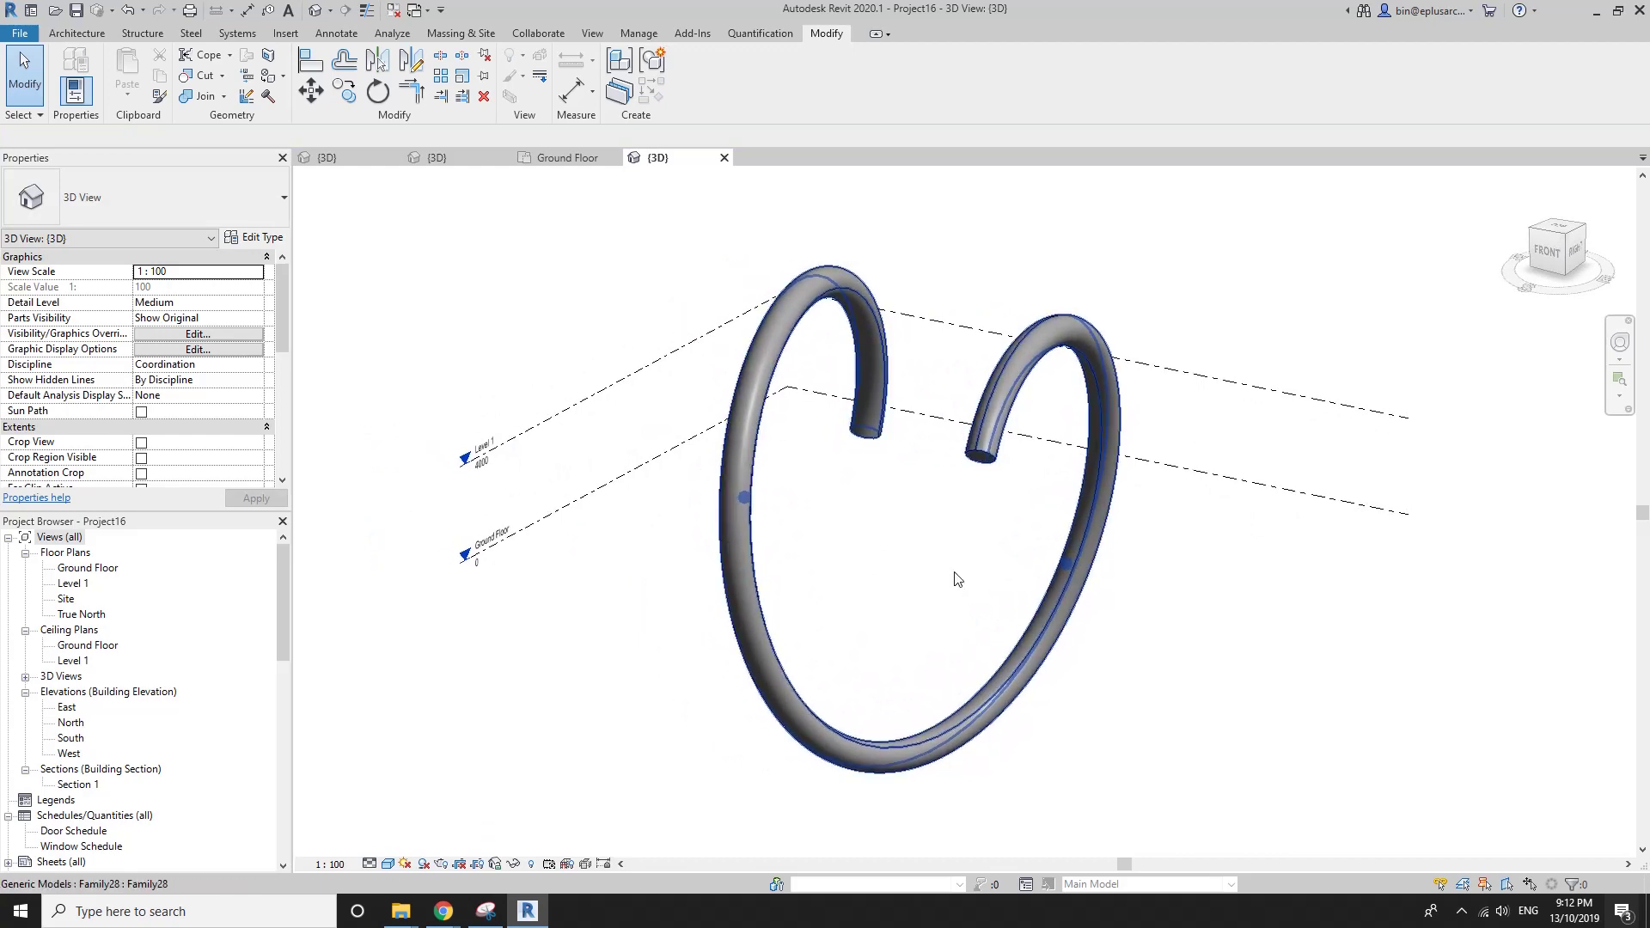